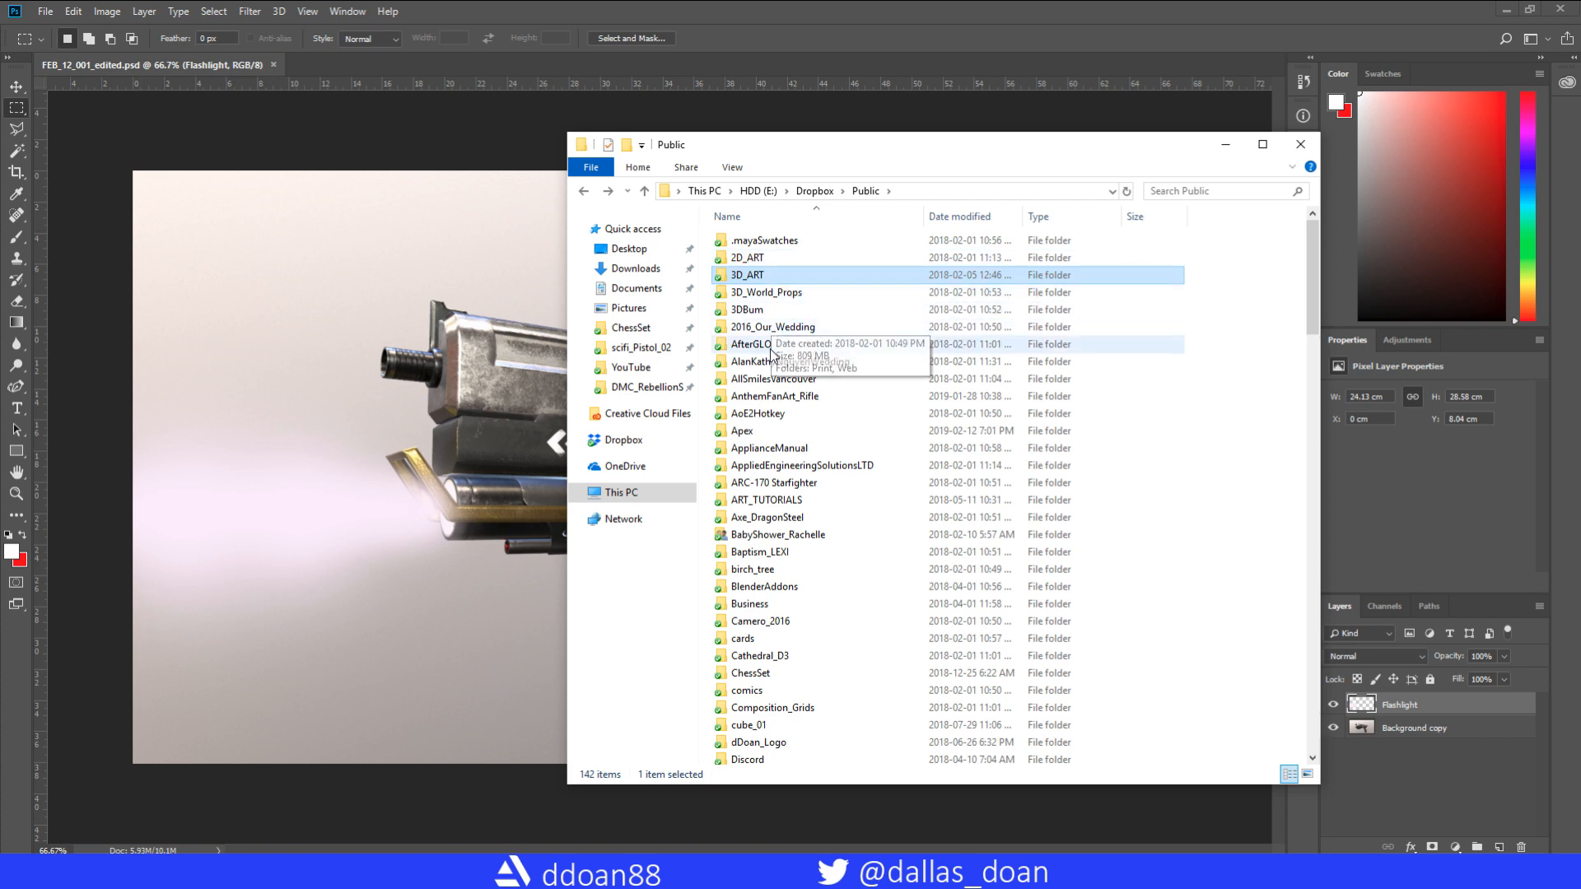
# - Browse the subfolders of the Dropbox Public folder in File Explorer for a usable dust image
pyautogui.scroll(-5, 795, 461)
pyautogui.scroll(-8, 797, 574)
pyautogui.scroll(10, 792, 579)
pyautogui.scroll(-10, 725, 601)
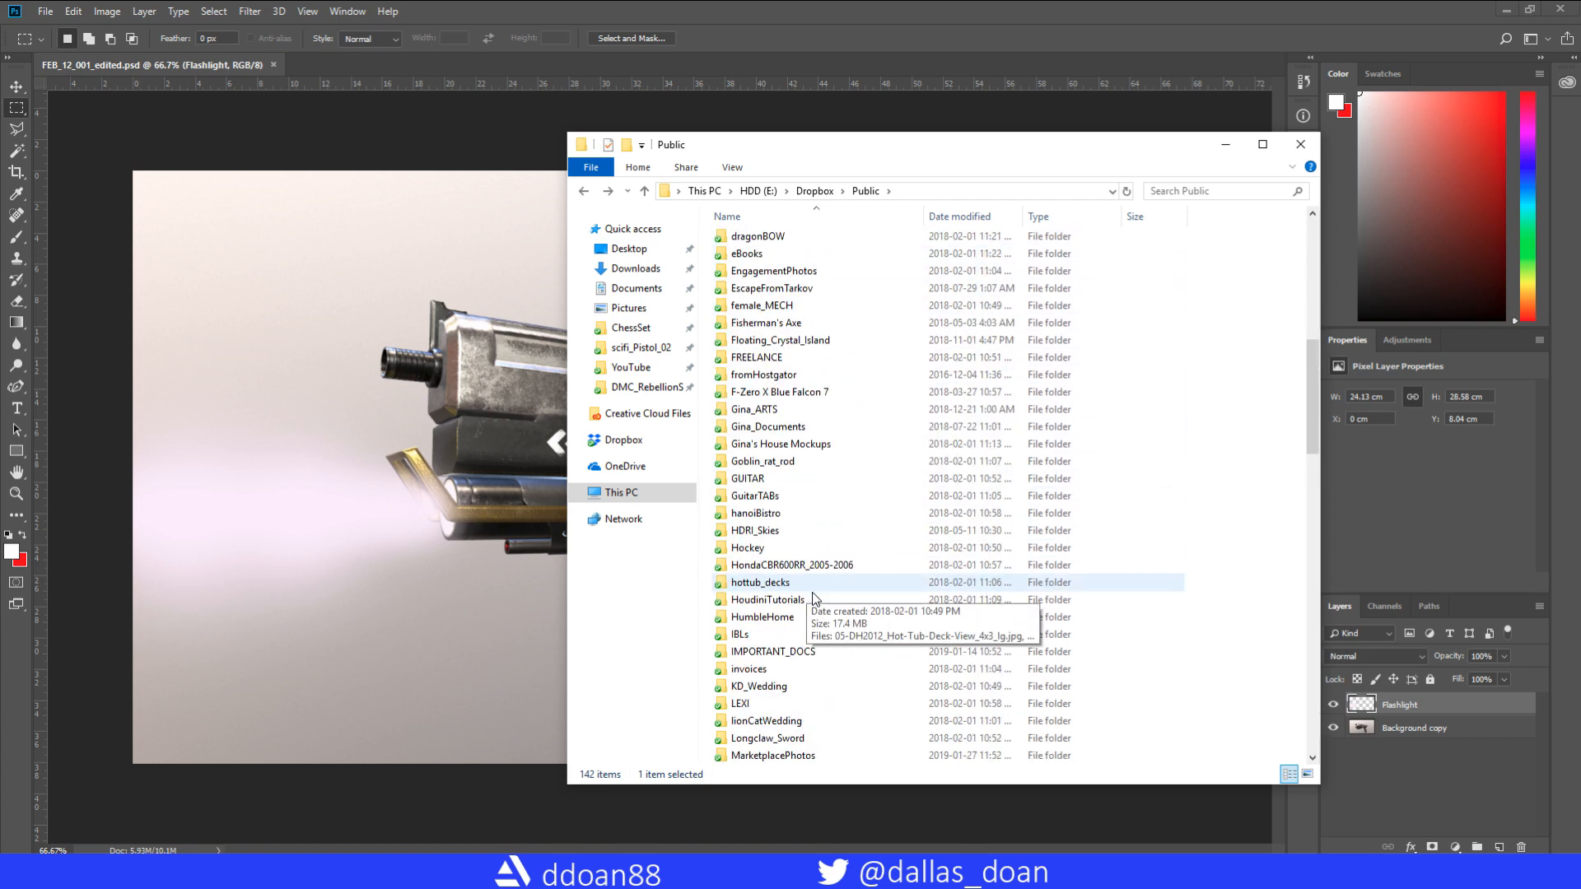
pyautogui.doubleClick(720, 600)
pyautogui.doubleClick(761, 270)
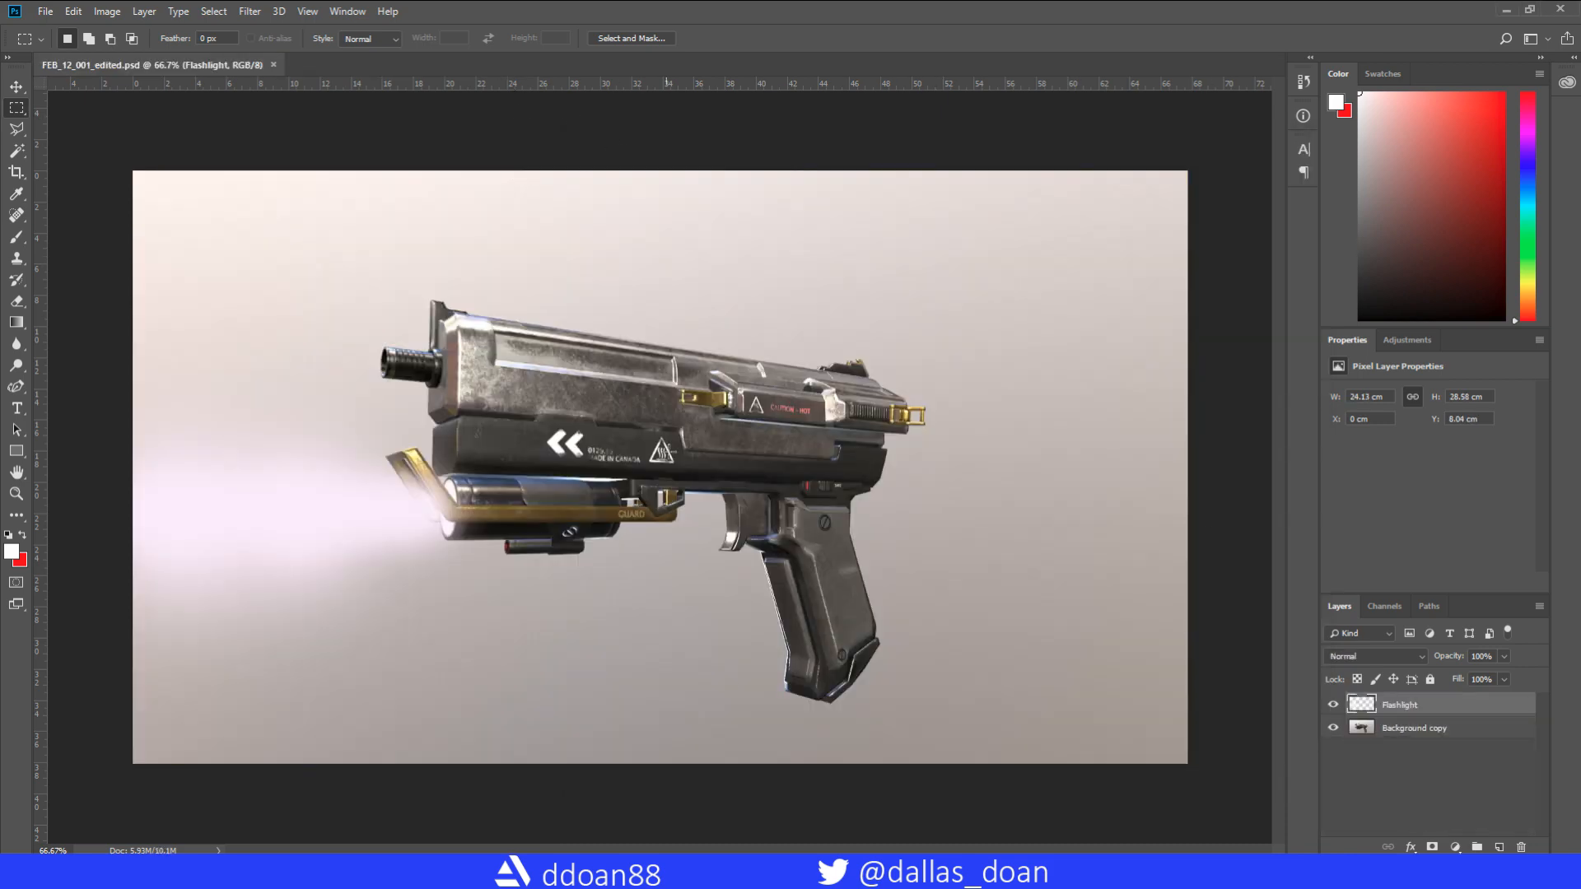
pyautogui.click(343, 872)
pyautogui.click(385, 872)
pyautogui.click(927, 193)
pyautogui.click(865, 191)
pyautogui.scroll(-1, 879, 599)
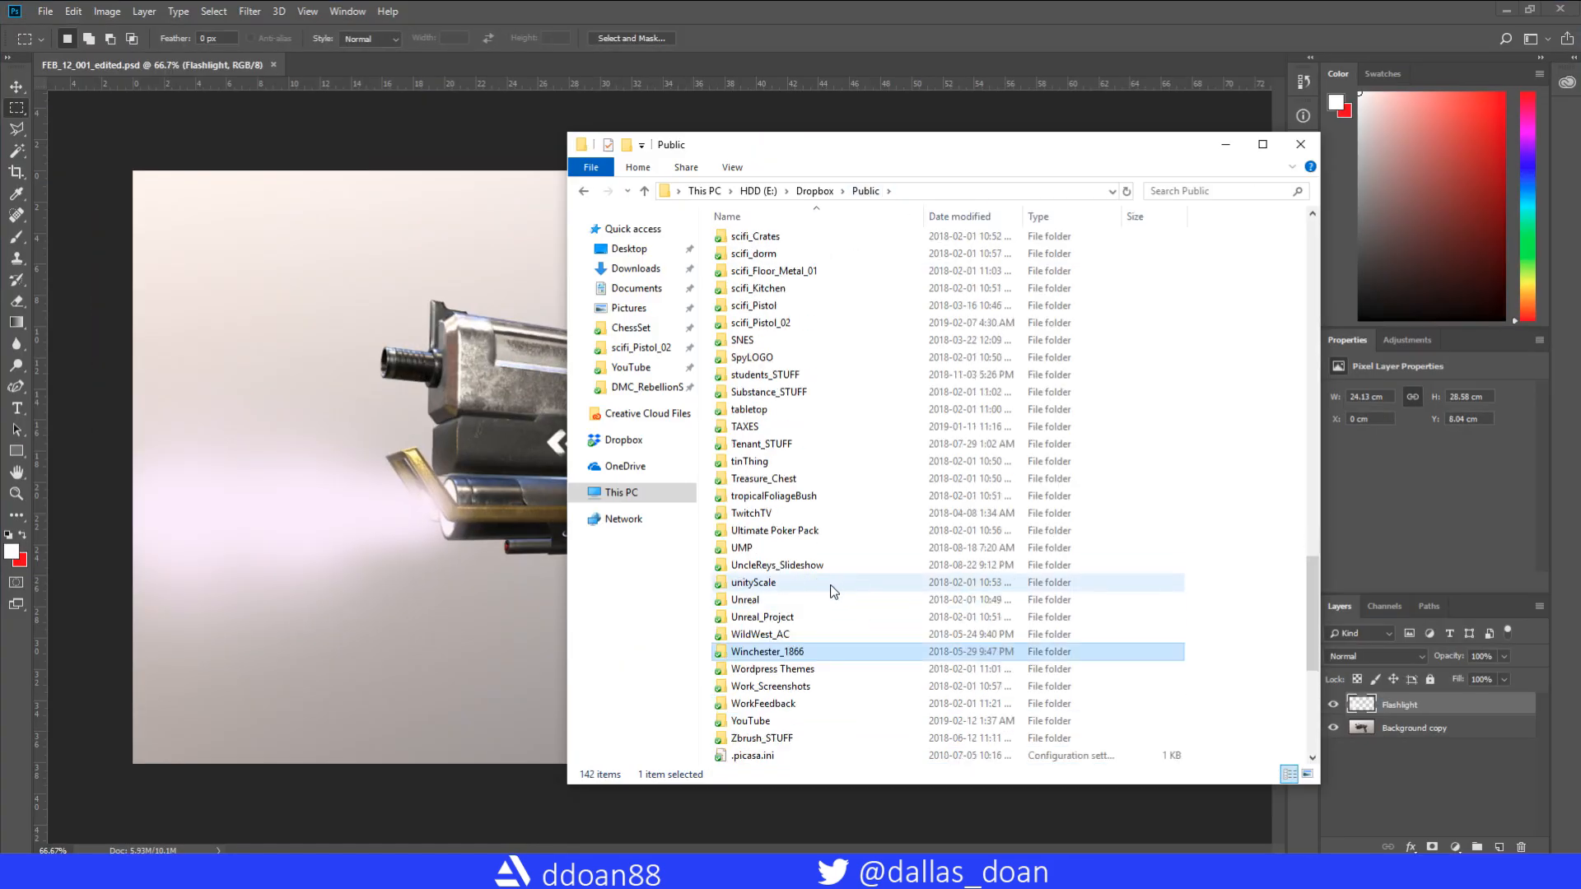
pyautogui.scroll(-2, 834, 592)
pyautogui.click(459, 780)
# - Switch to Chrome, search Google Images for "dust particles" and open the Dust Particles 07 result
pyautogui.click(424, 872)
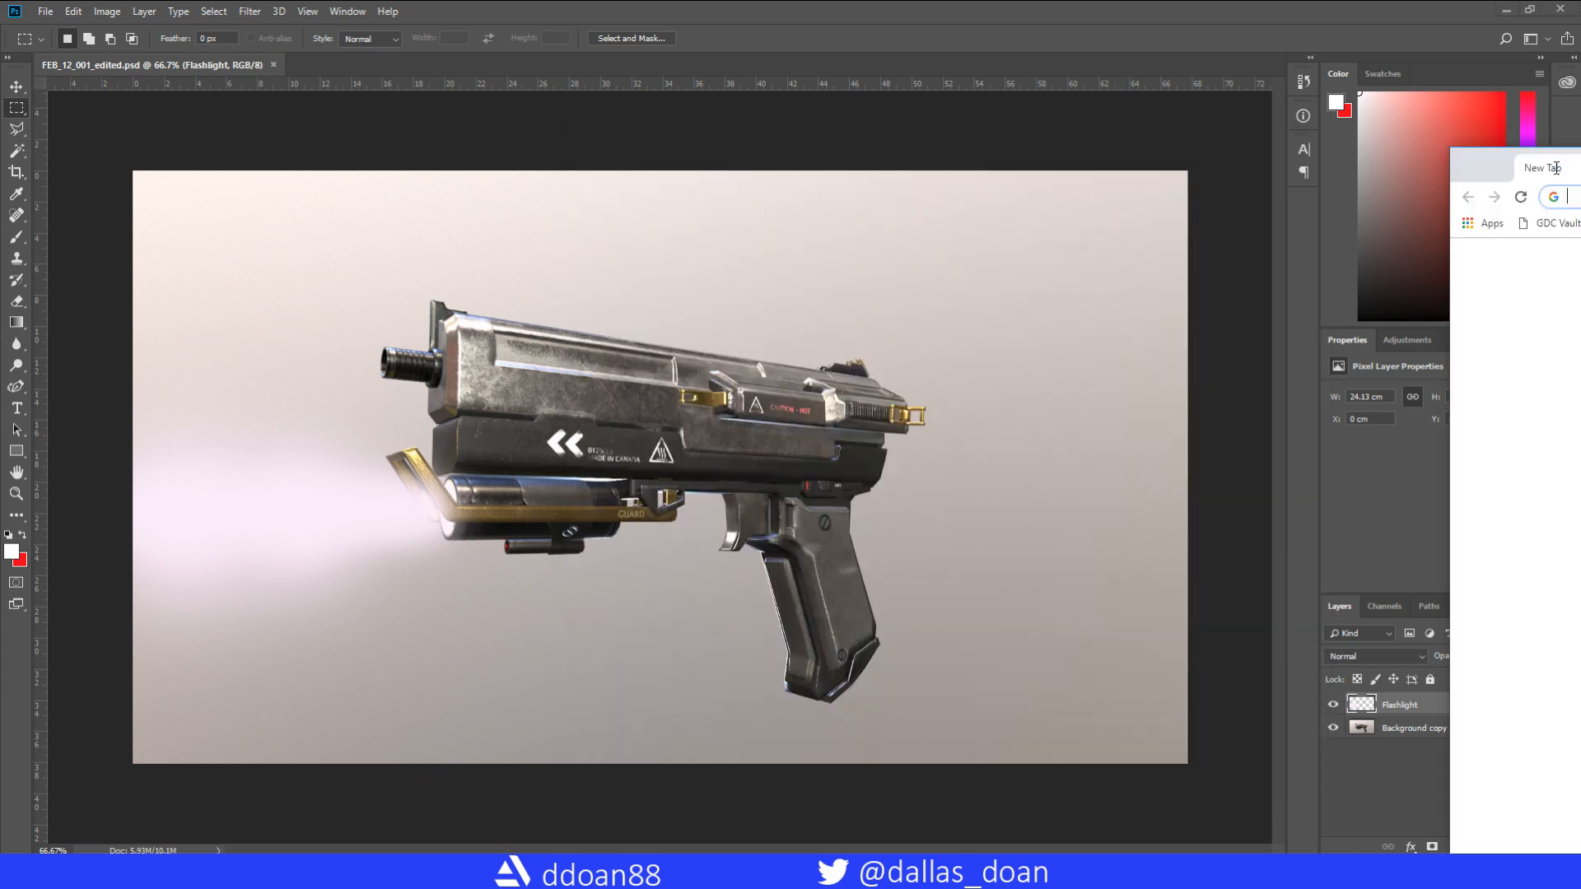
pyautogui.write('dust particles')
pyautogui.press('Return')
pyautogui.click(585, 234)
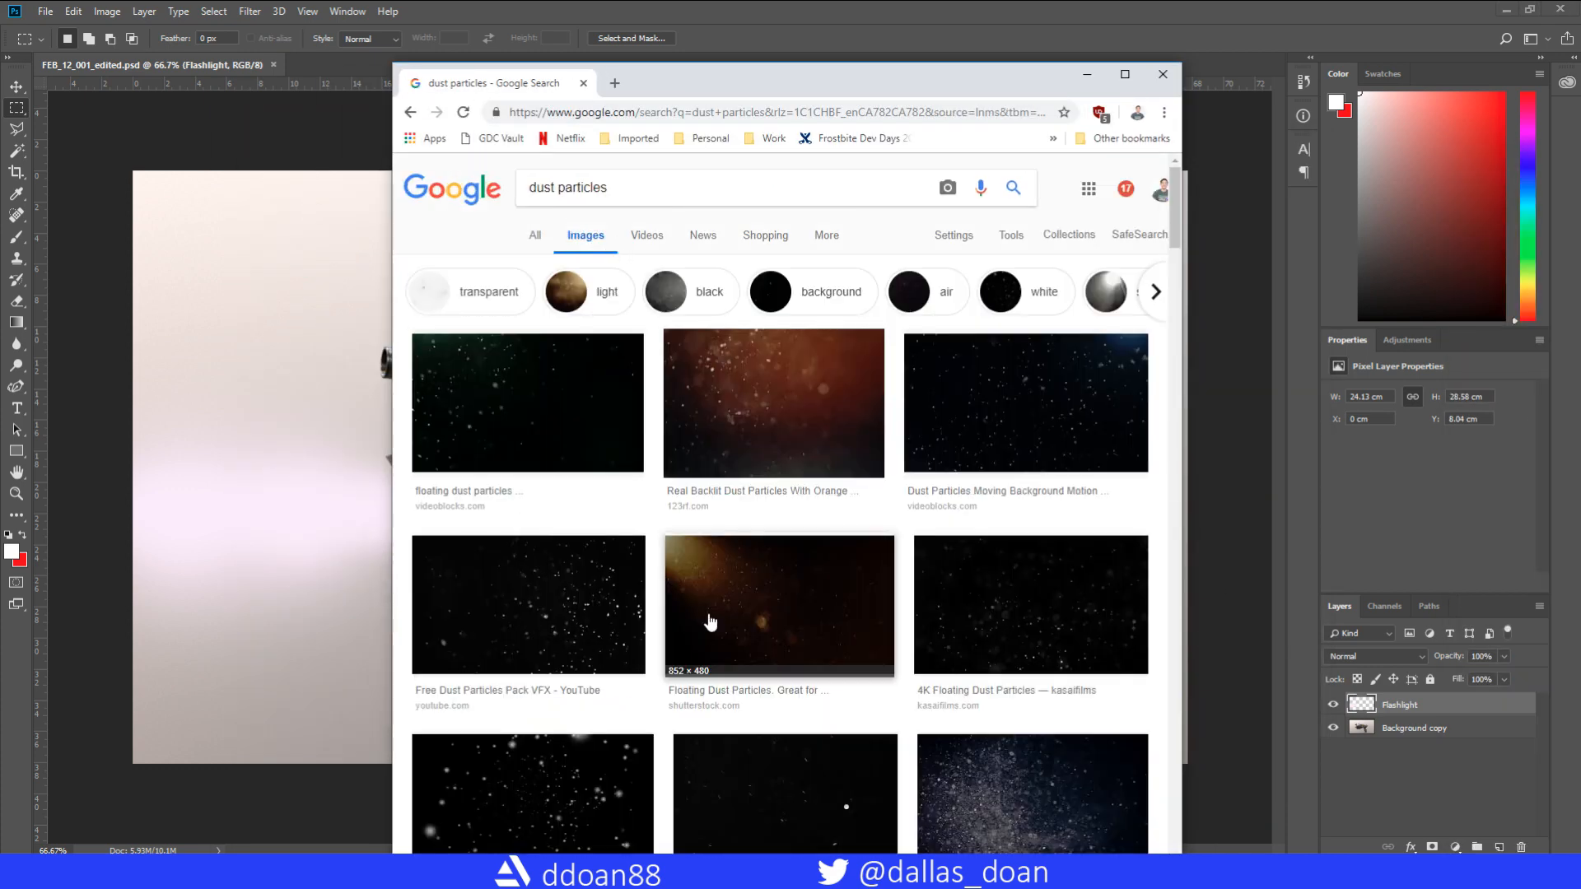
pyautogui.scroll(-3, 714, 510)
pyautogui.click(771, 571)
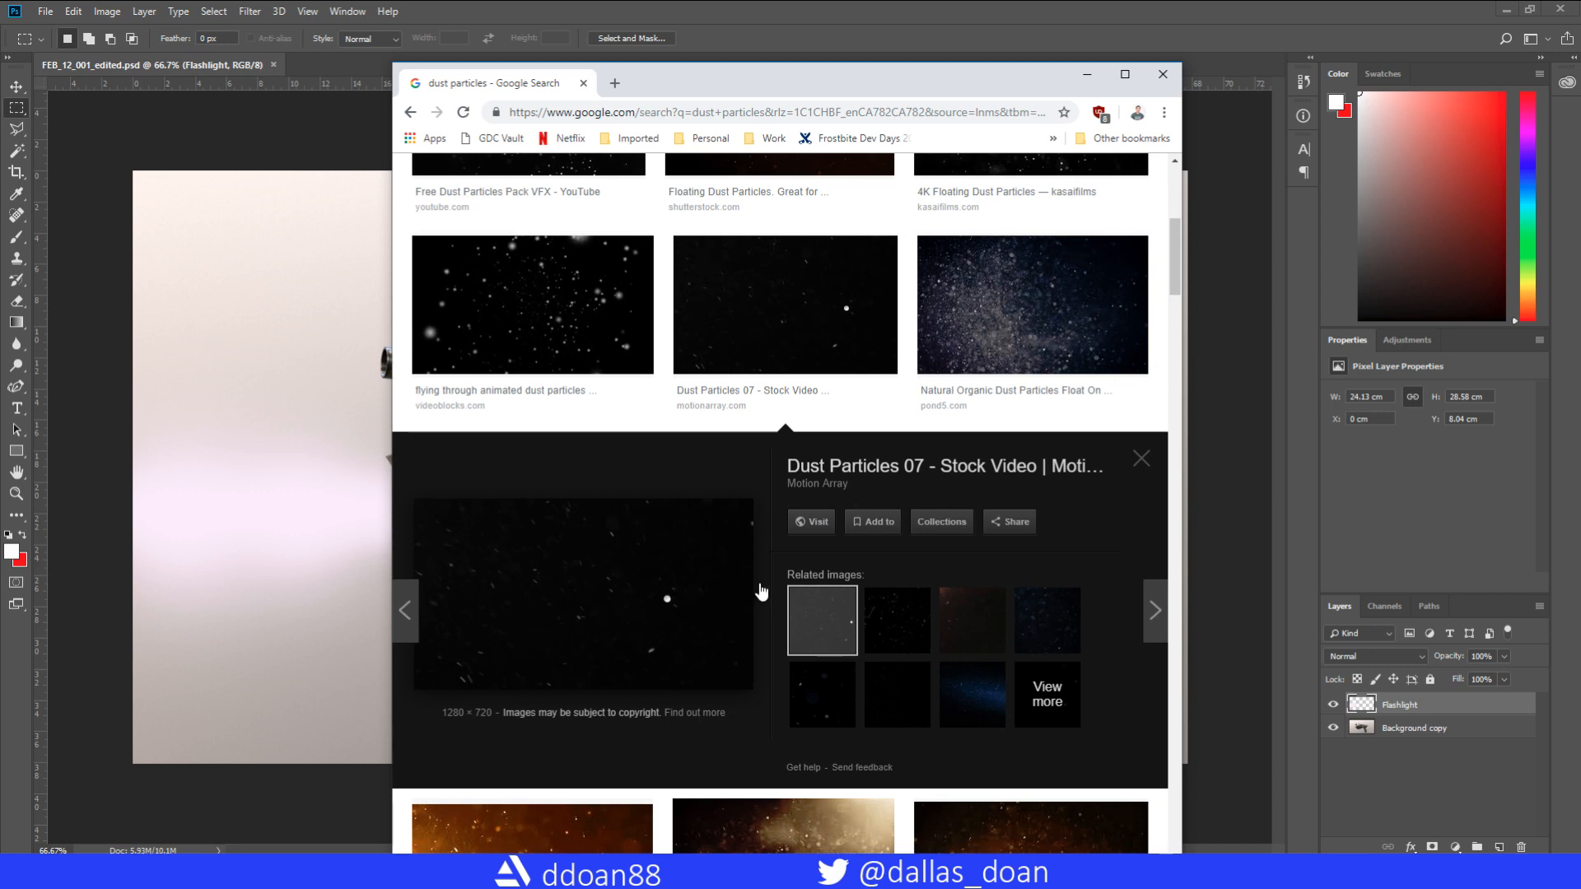
# - Save the Dust Particles 07 image as dustParticles in the scifi_Pistol_02 renders folder
pyautogui.rightClick(619, 562)
pyautogui.click(707, 708)
pyautogui.click(697, 101)
pyautogui.moveTo(1163, 171); pyautogui.dragTo(1119, 309)
pyautogui.scroll(-5, 659, 342)
pyautogui.doubleClick(617, 326)
pyautogui.doubleClick(589, 217)
pyautogui.click(629, 422)
pyautogui.write('dustParticles')
pyautogui.press('Return')
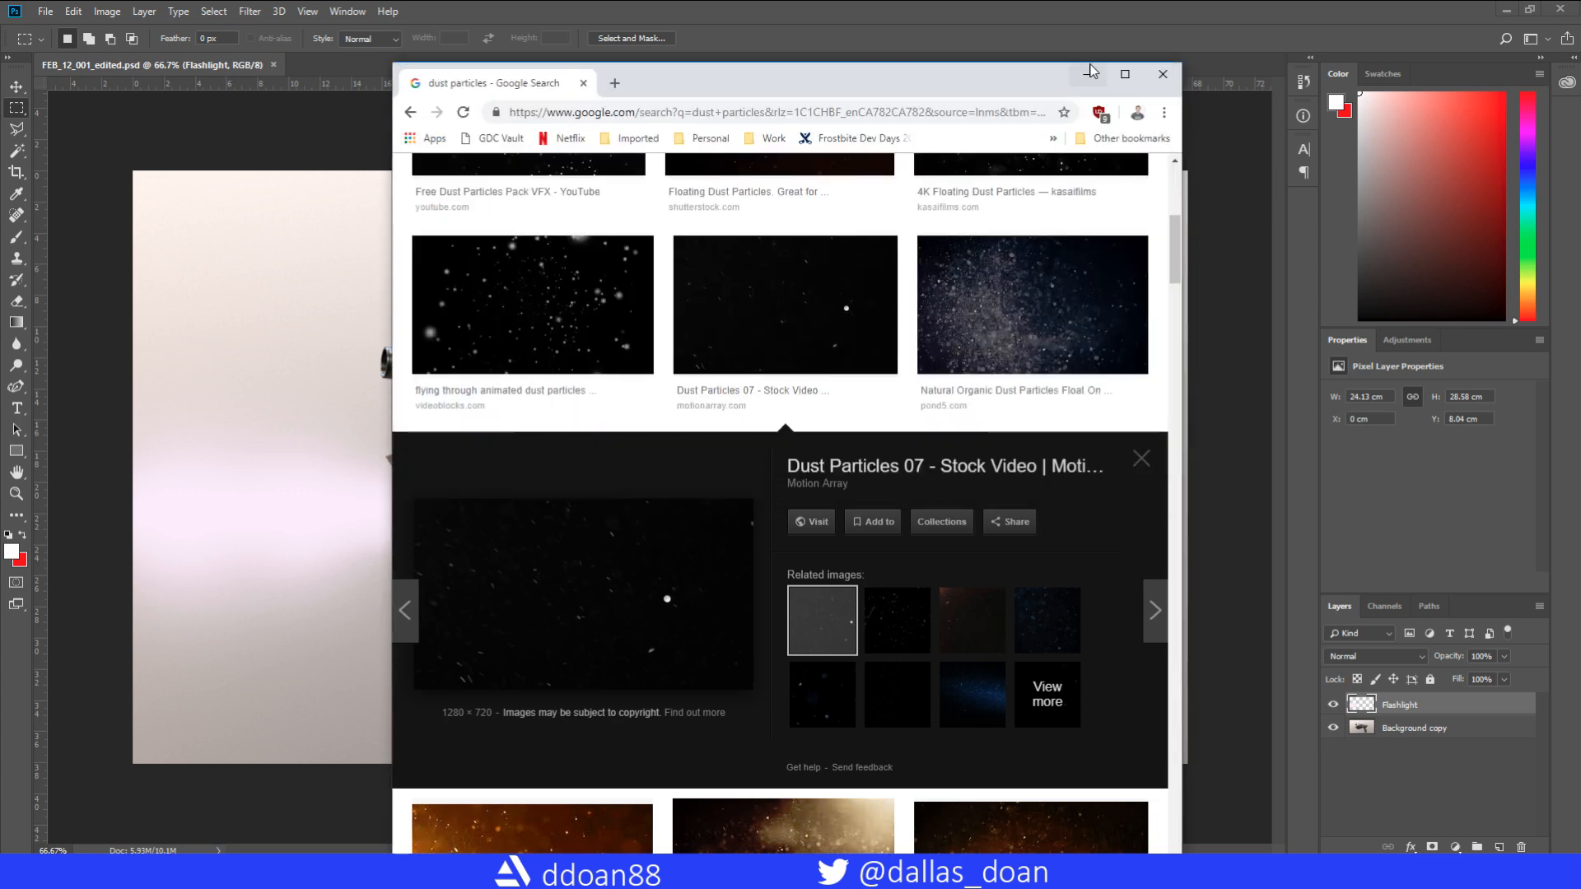
# - Put the browser away and open the renders folder of scifi_Pistol_02 in File Explorer
pyautogui.click(1091, 74)
pyautogui.click(733, 871)
pyautogui.click(805, 393)
pyautogui.press('s')
pyautogui.press('s')
pyautogui.press('s')
pyautogui.doubleClick(795, 322)
pyautogui.doubleClick(978, 273)
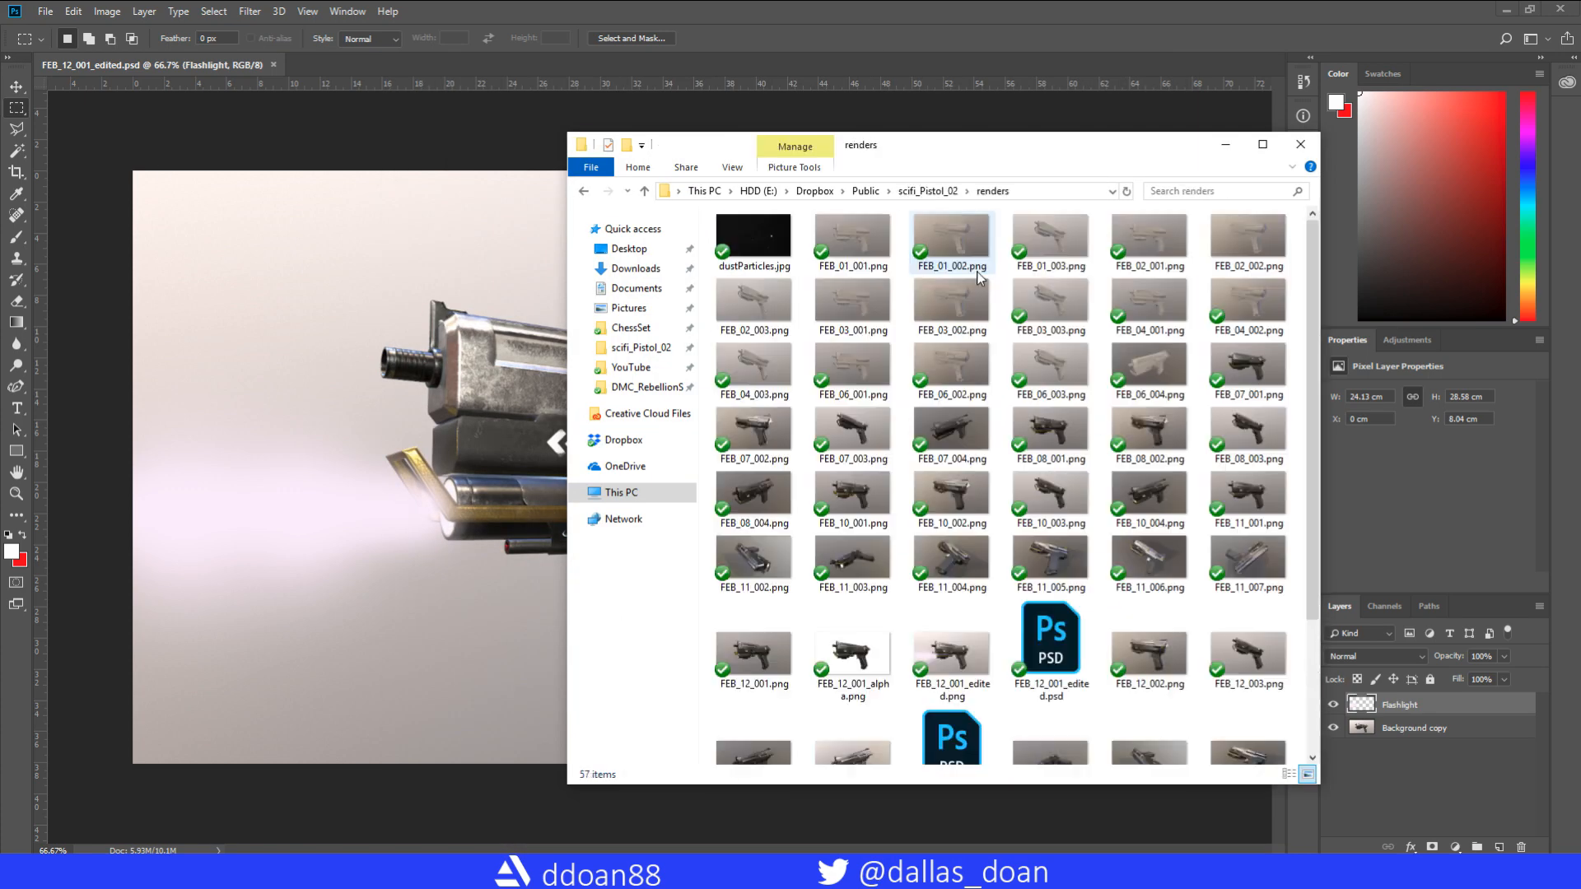
# - Try dustParticles.jpg as a pasted layer over the pistol in FEB_12_001_edited.psd and delete that layer
pyautogui.moveTo(754, 241); pyautogui.dragTo(401, 70)
pyautogui.hotkey('ctrl', 'a')
pyautogui.hotkey('ctrl', 'c')
pyautogui.click(194, 66)
pyautogui.hotkey('ctrl', 'v')
pyautogui.press('v')
pyautogui.moveTo(666, 459); pyautogui.dragTo(562, 527)
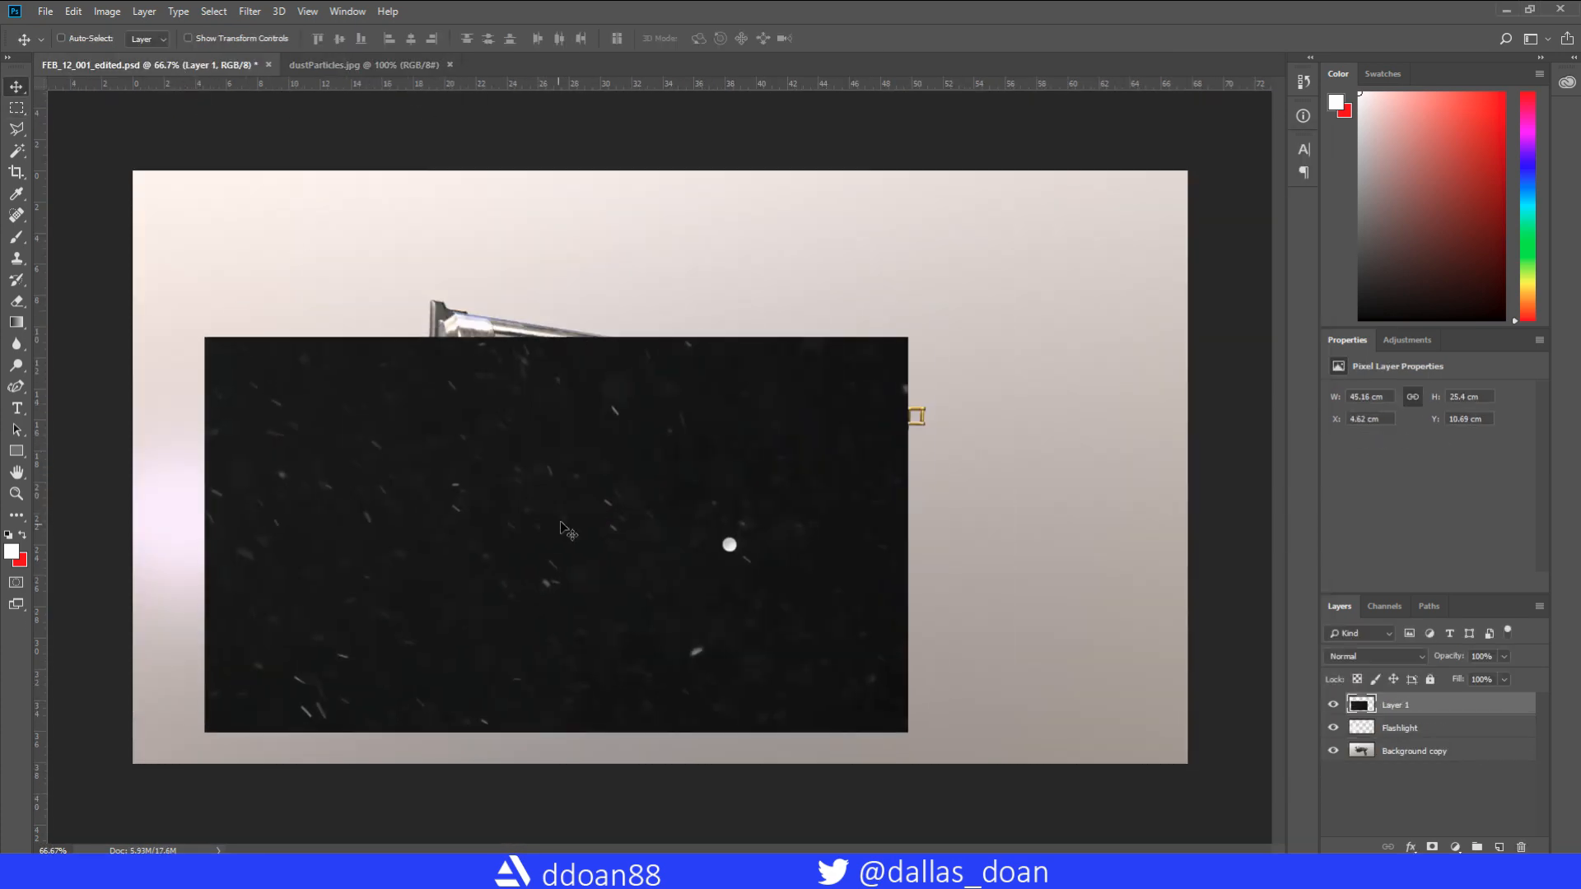
pyautogui.press('Delete')
# - Filter the dust particle image results to transparent ones in Chrome and examine the PNGkey overlay image
pyautogui.click(457, 804)
pyautogui.click(517, 291)
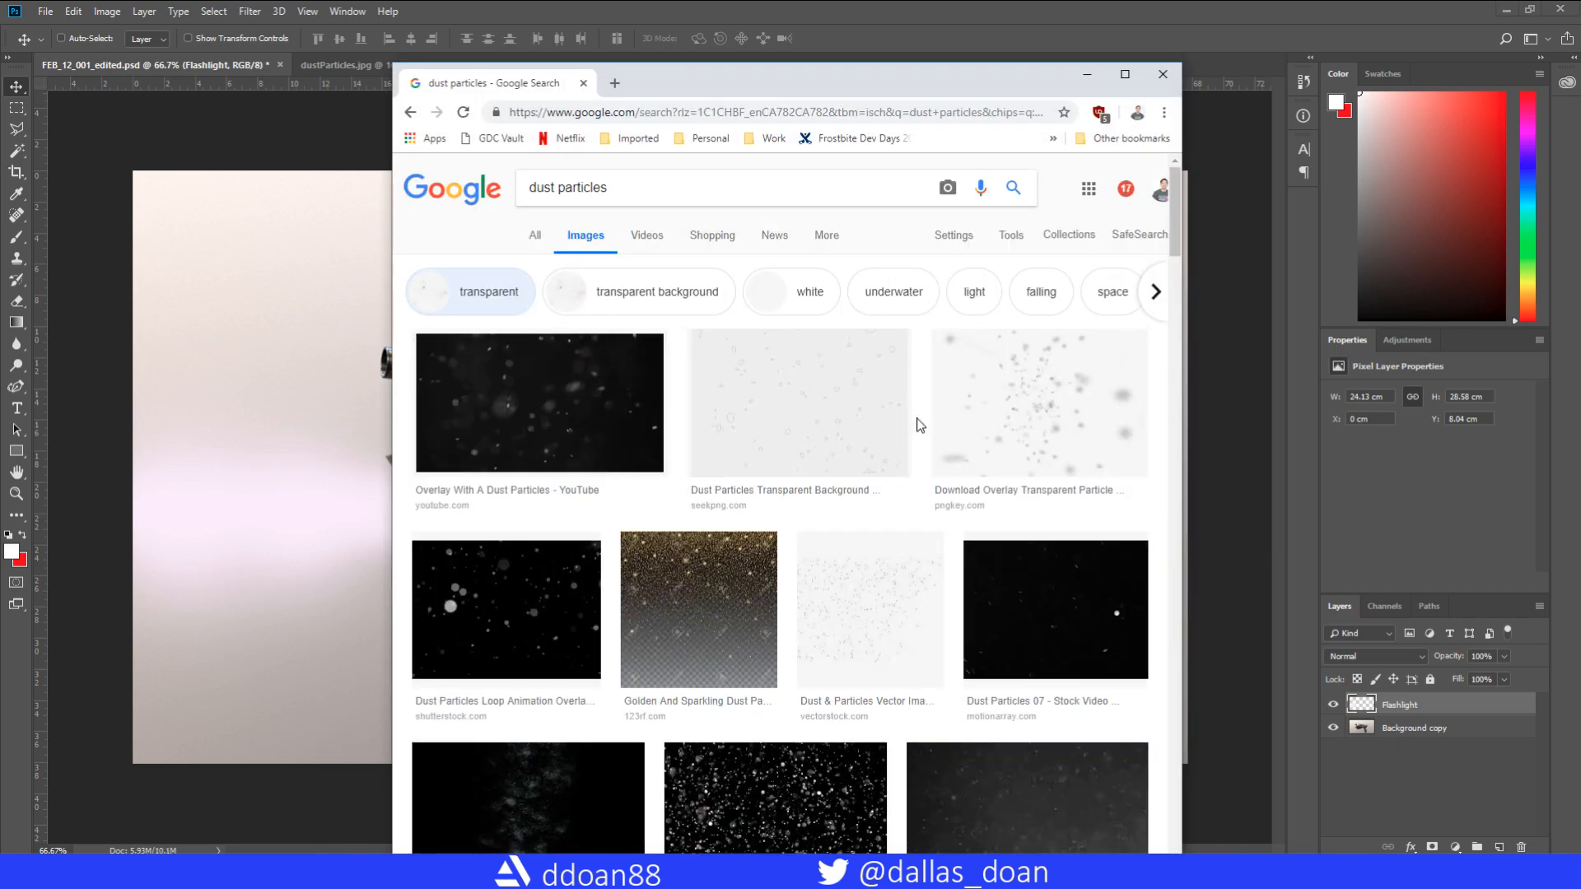
pyautogui.click(939, 420)
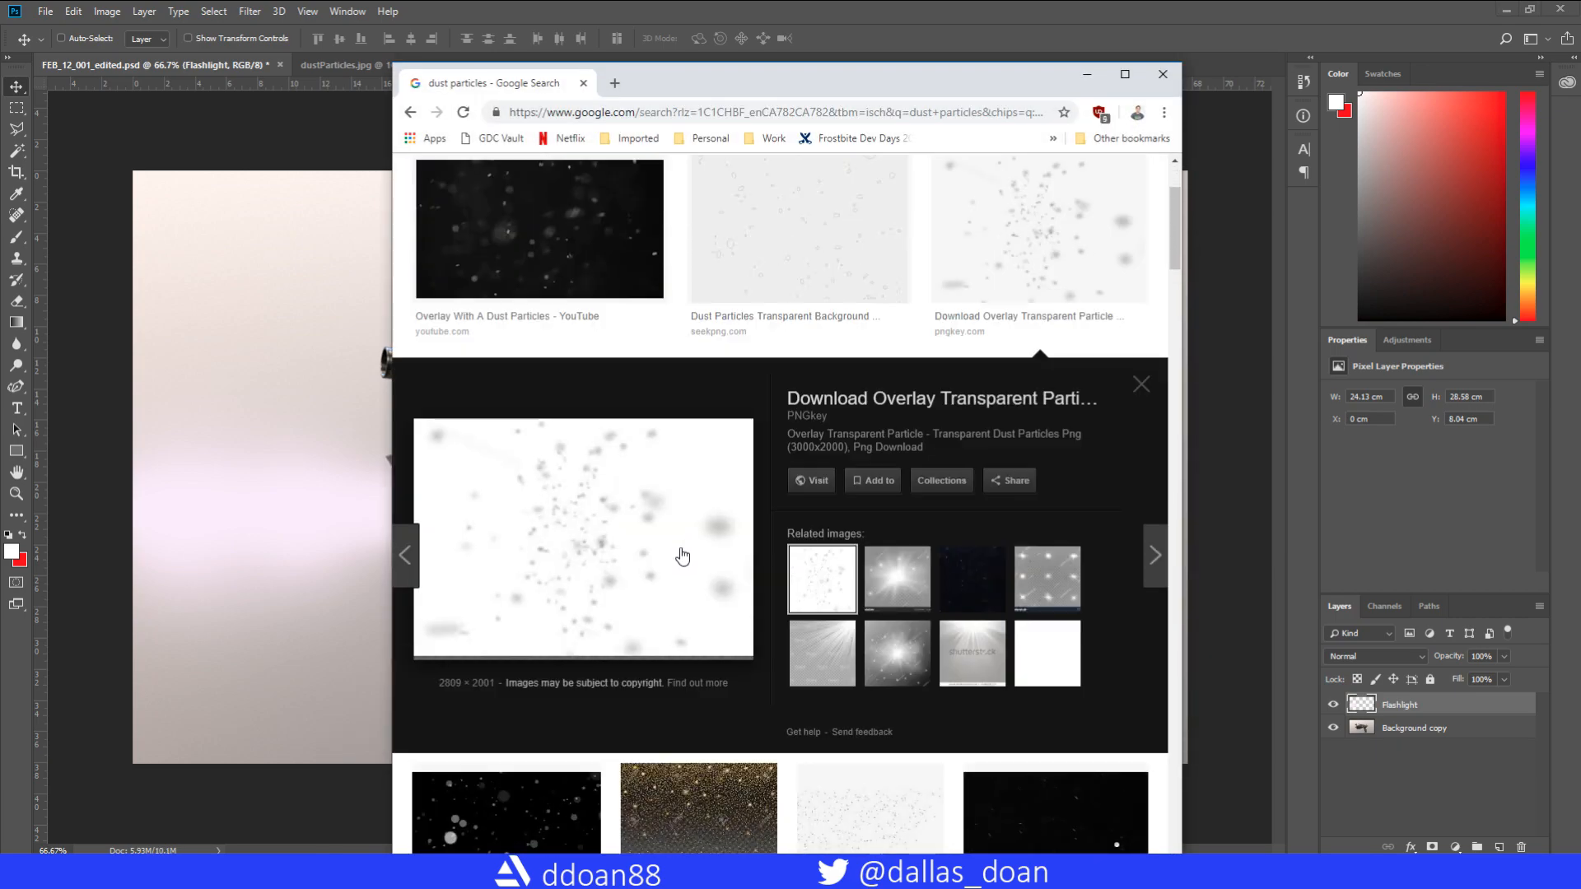
pyautogui.scroll(-5, 682, 556)
pyautogui.scroll(5, 695, 572)
# - Return to Photoshop and create a new layer named dust above the Flashlight layer
pyautogui.click(1432, 728)
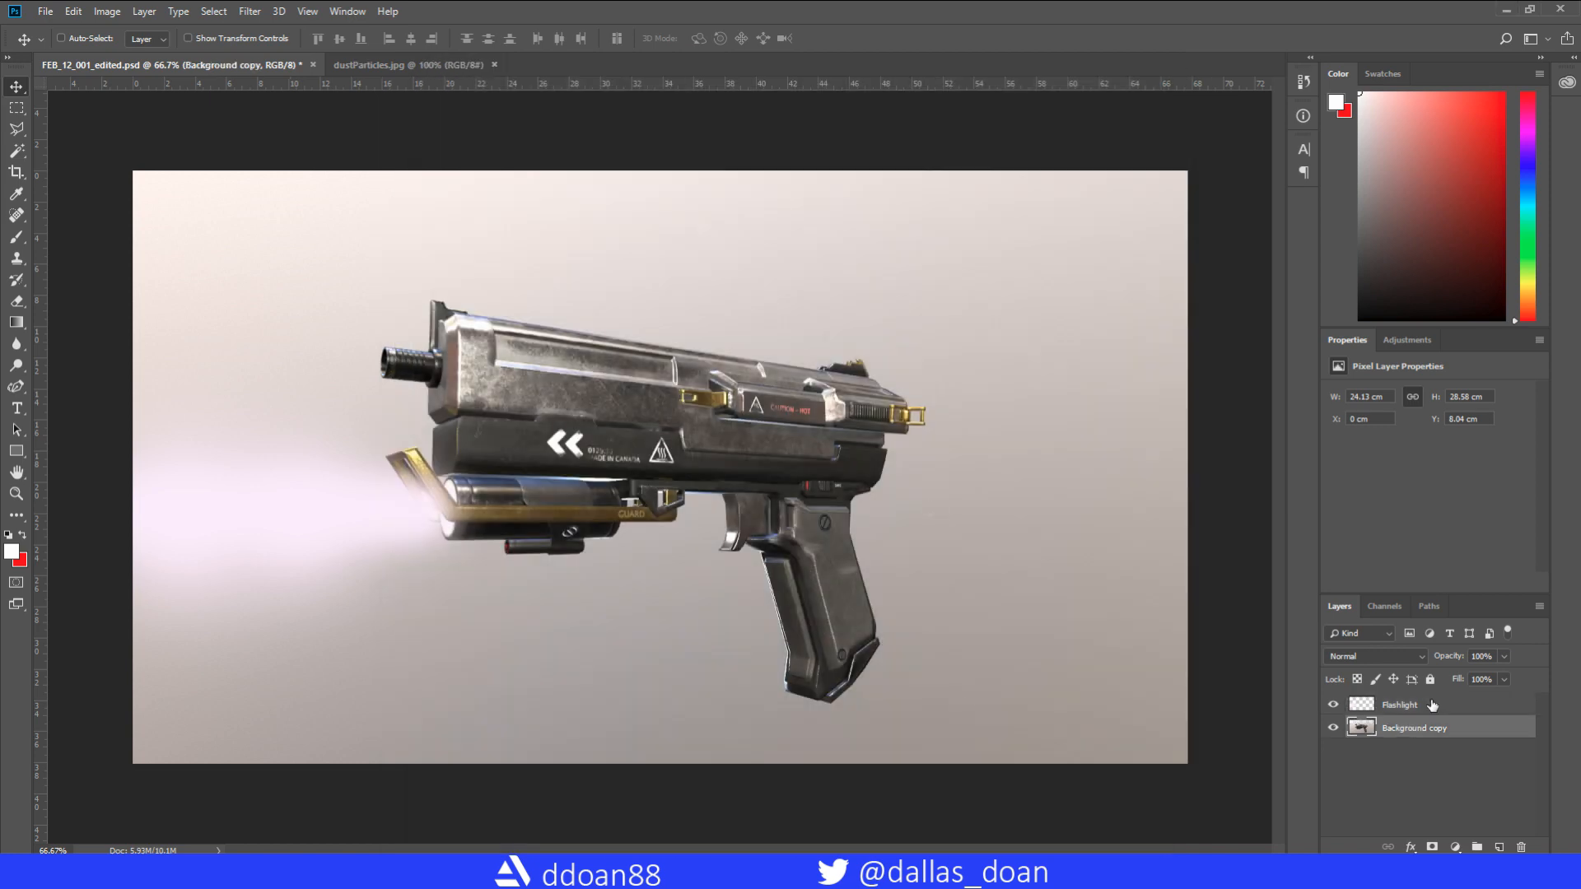
pyautogui.click(1433, 705)
pyautogui.click(1498, 847)
pyautogui.doubleClick(1395, 704)
pyautogui.write('dust')
pyautogui.press('Return')
# - Try a scattered particle brush tip for dust near the flashlight beam on the dust layer
pyautogui.press('b')
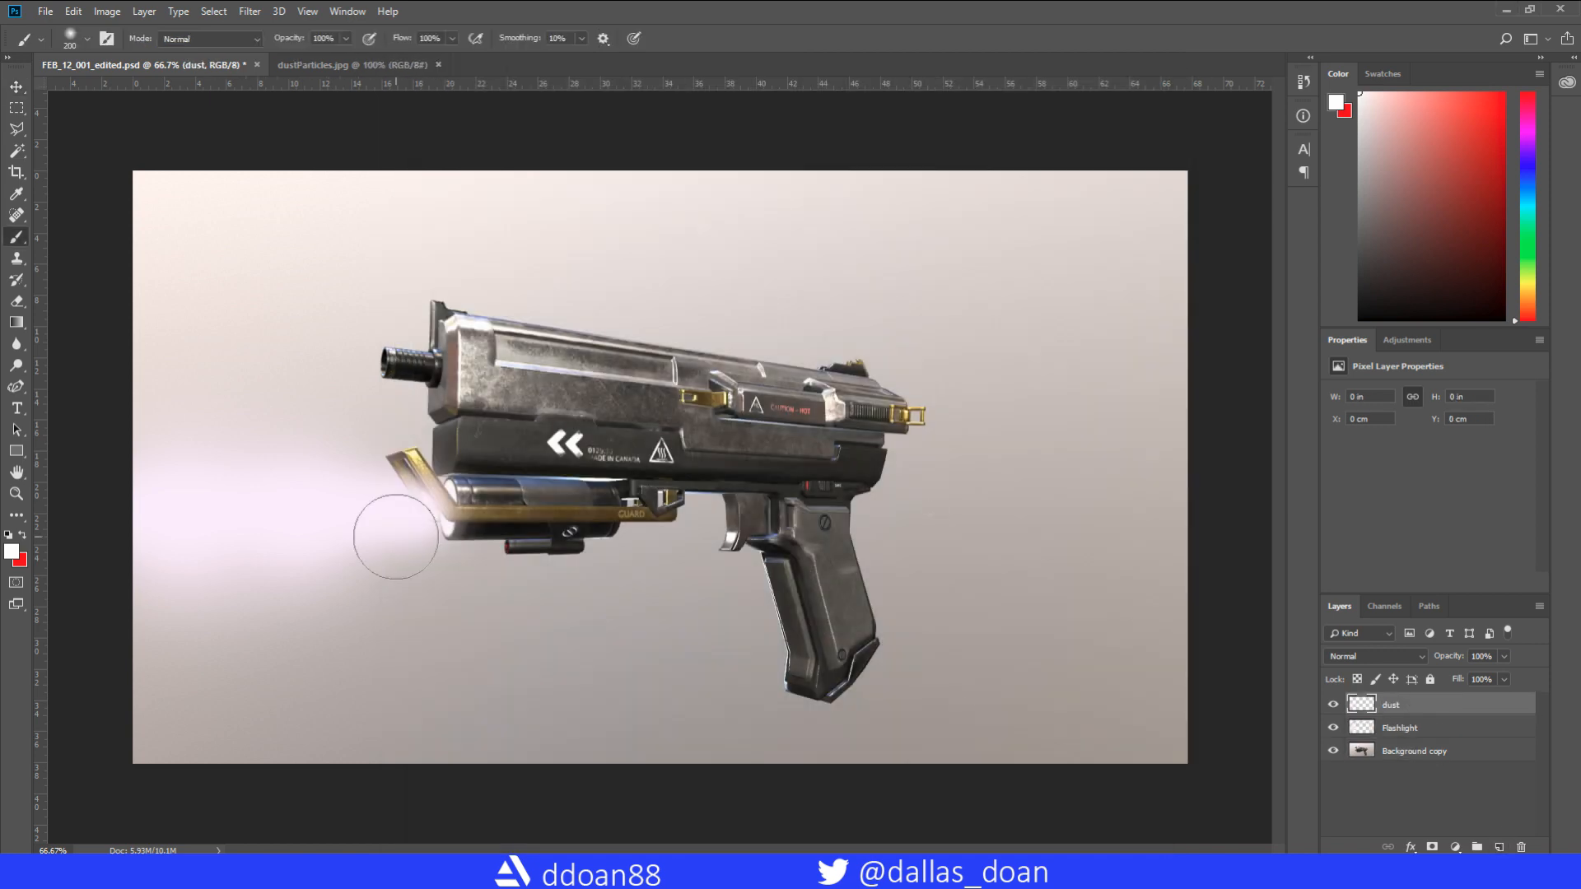
pyautogui.click(87, 39)
pyautogui.scroll(-8, 103, 270)
pyautogui.click(165, 261)
pyautogui.click(376, 497)
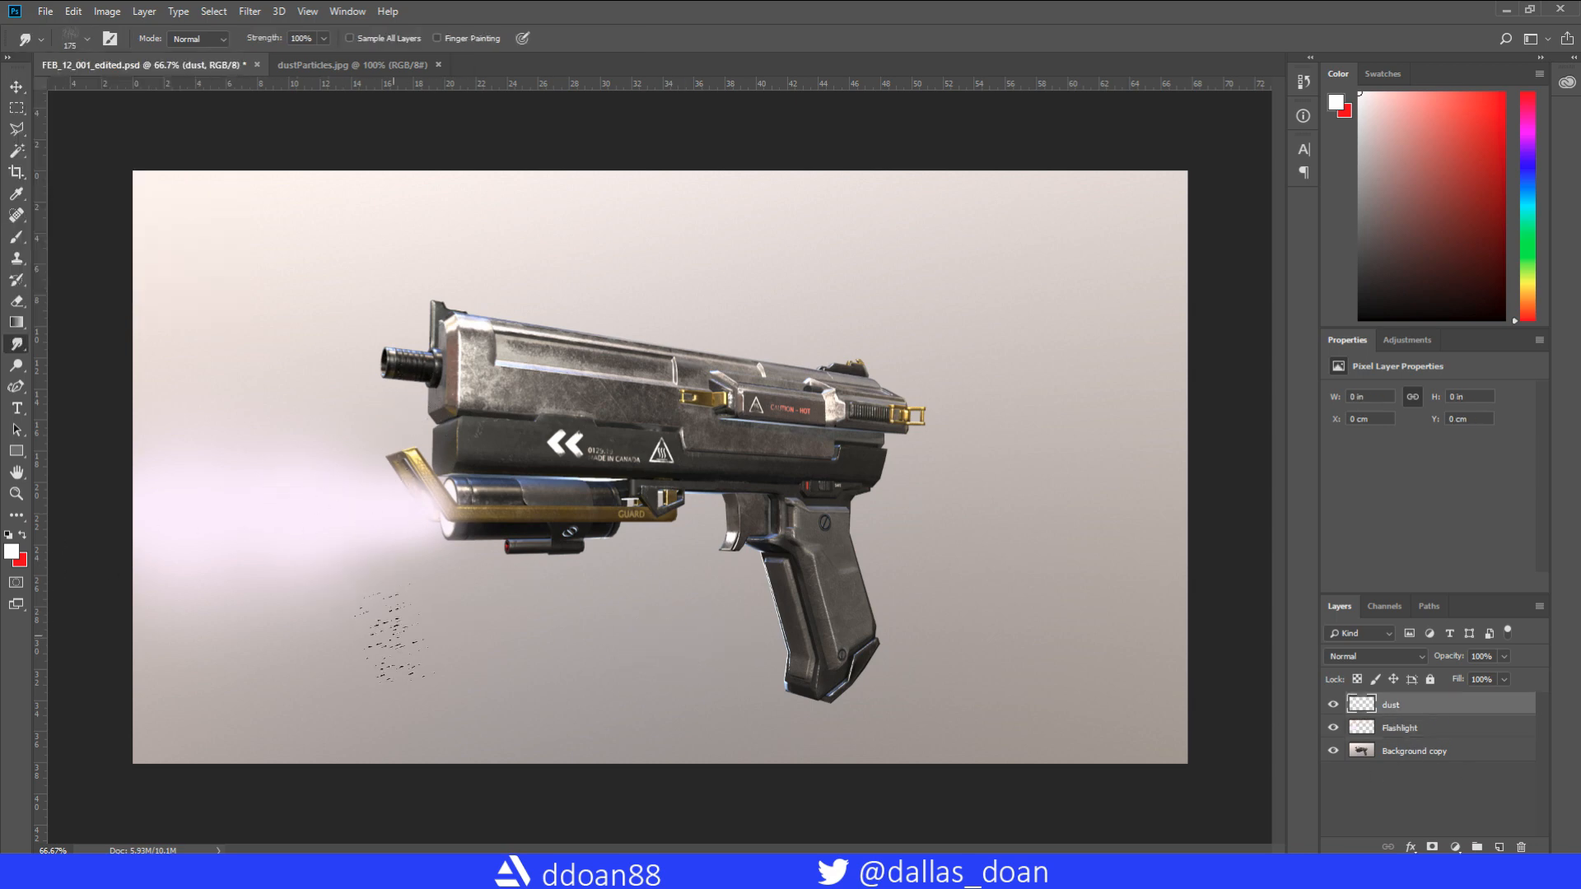
pyautogui.moveTo(1333, 728)
pyautogui.mouseDown()
pyautogui.moveTo(1335, 752)
pyautogui.moveTo(1333, 728)
pyautogui.mouseUp()
# - Search Google Images for "dust particles png", filter to transparent images and open the Free Particle Stock Video Footage result
pyautogui.write('dust')
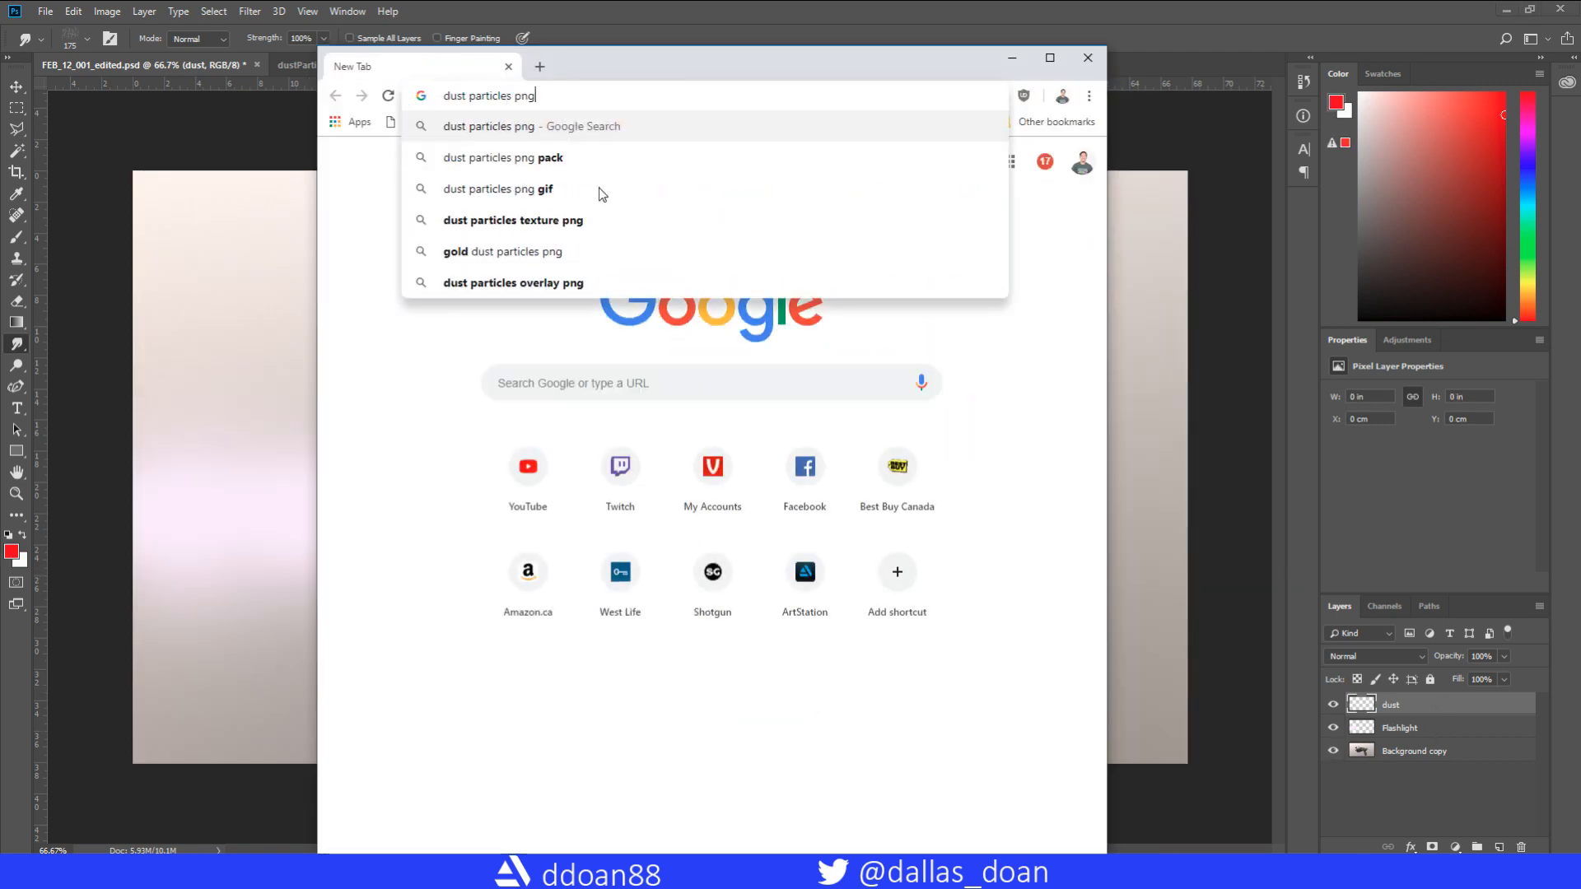
pyautogui.press('Return')
pyautogui.click(519, 219)
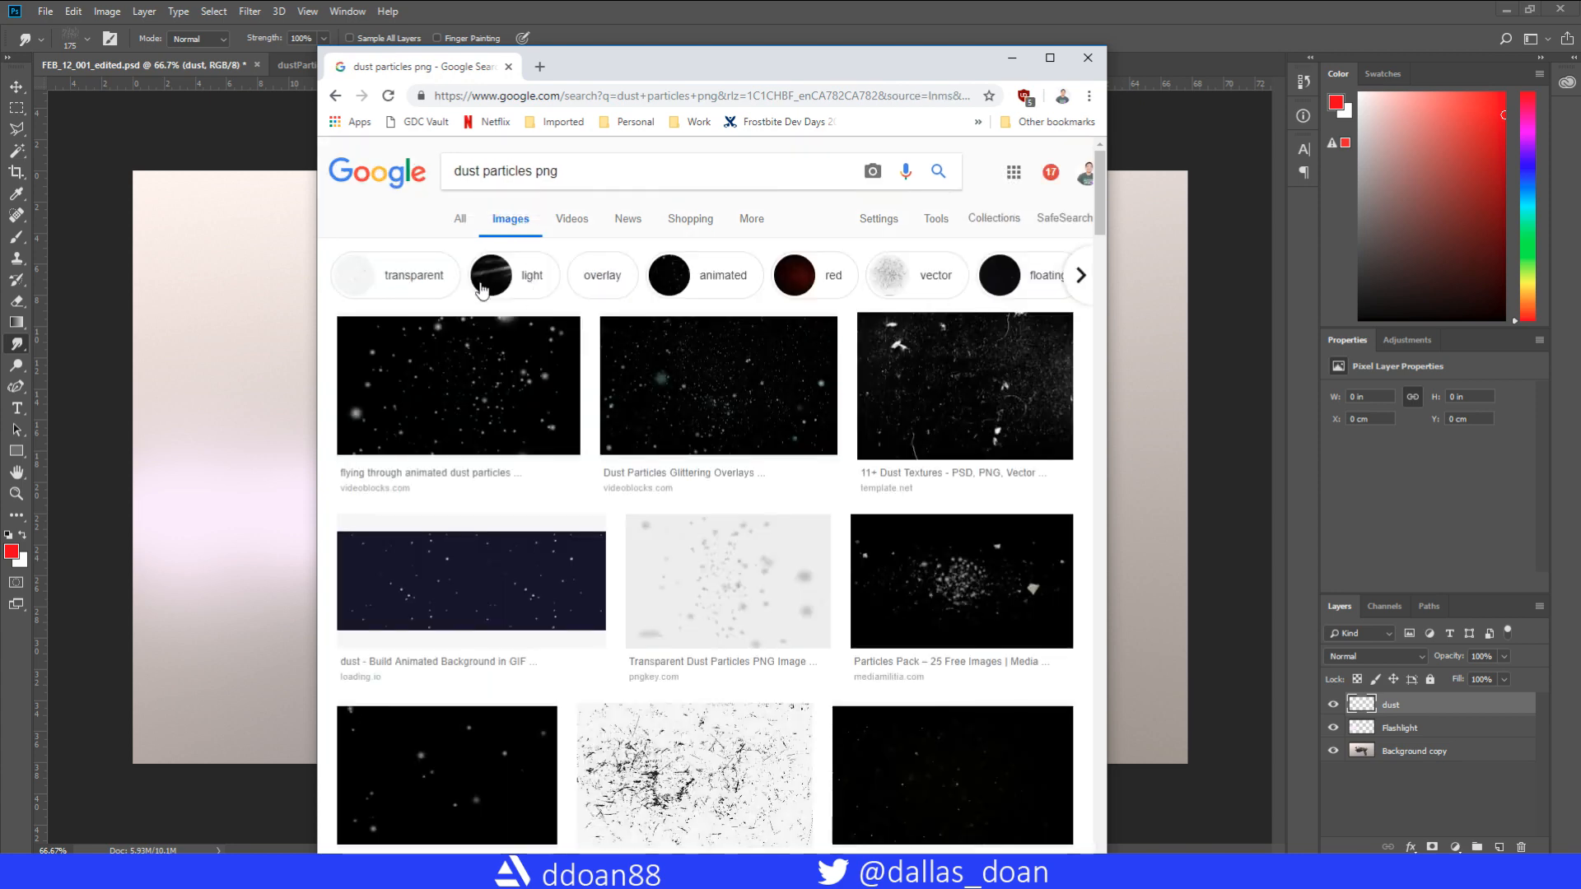
pyautogui.click(400, 275)
pyautogui.scroll(-3, 615, 557)
pyautogui.click(543, 559)
# - Save the Free Particle Stock Video Footage image as dustParticles_02 in the renders folder
pyautogui.rightClick(543, 558)
pyautogui.click(630, 698)
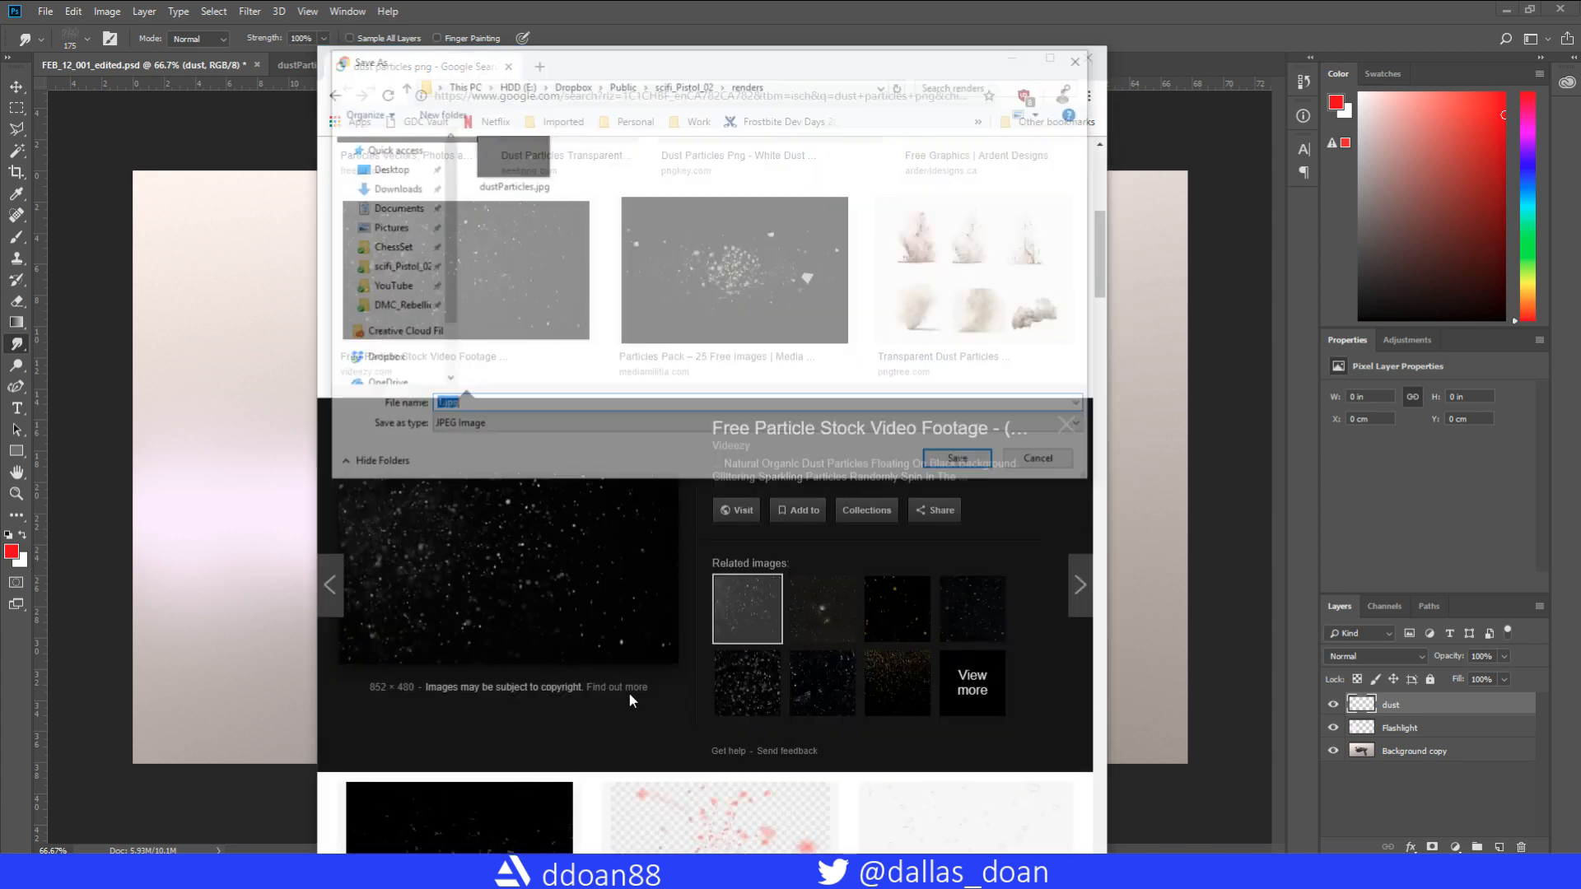
pyautogui.doubleClick(511, 163)
pyautogui.click(914, 452)
pyautogui.click(493, 405)
pyautogui.press('Return')
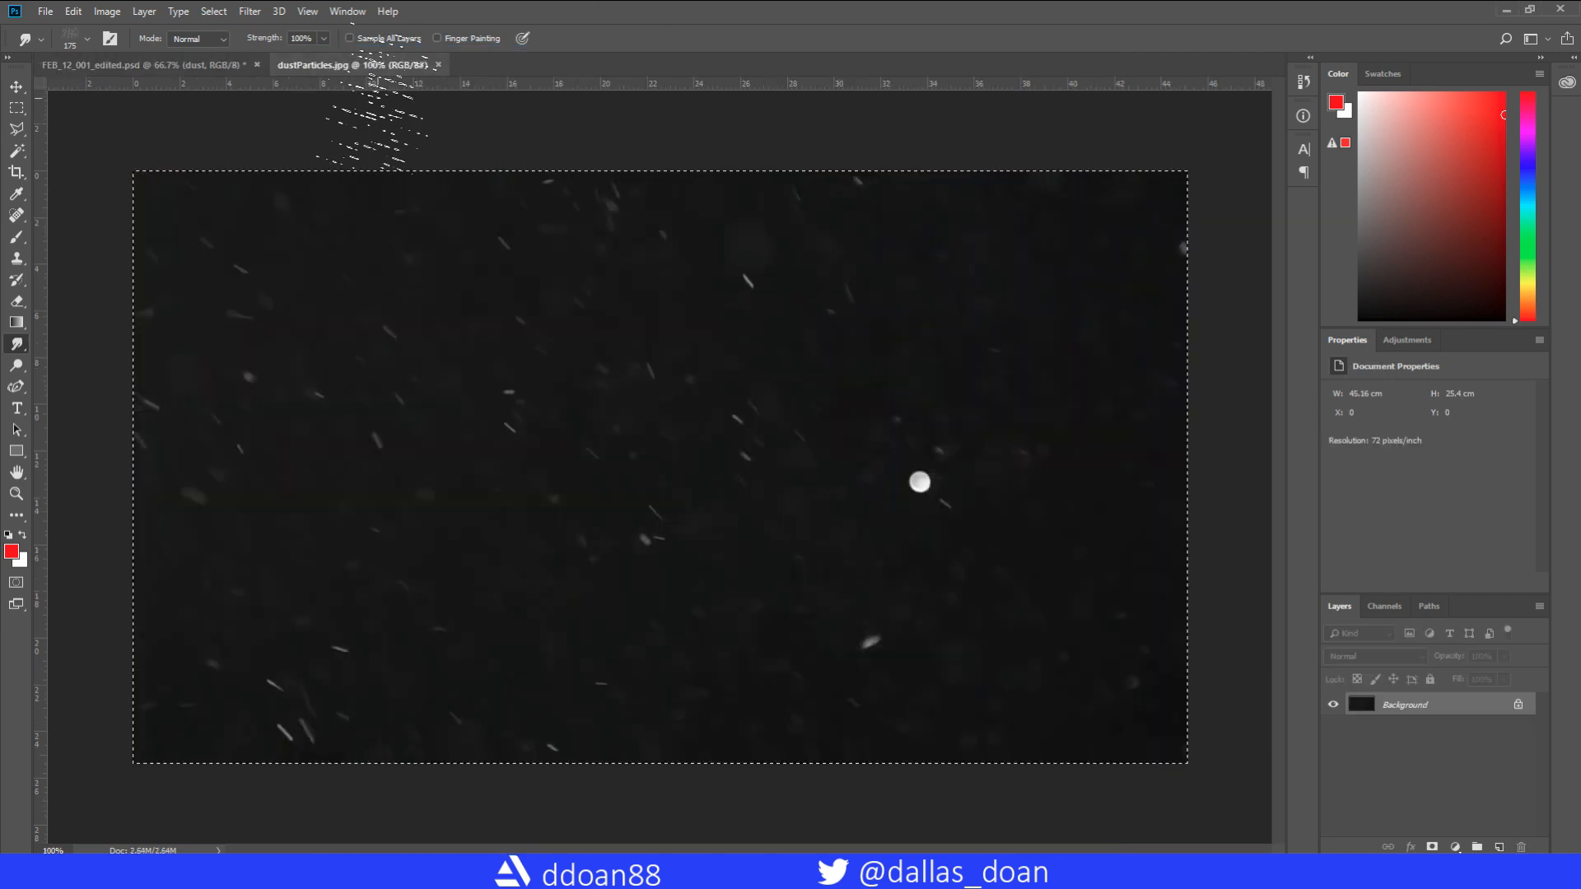
# - Place dustParticles_02.jpg into FEB_12_001_edited.psd, move it over the flashlight beam and rasterize its layer
pyautogui.click(852, 239)
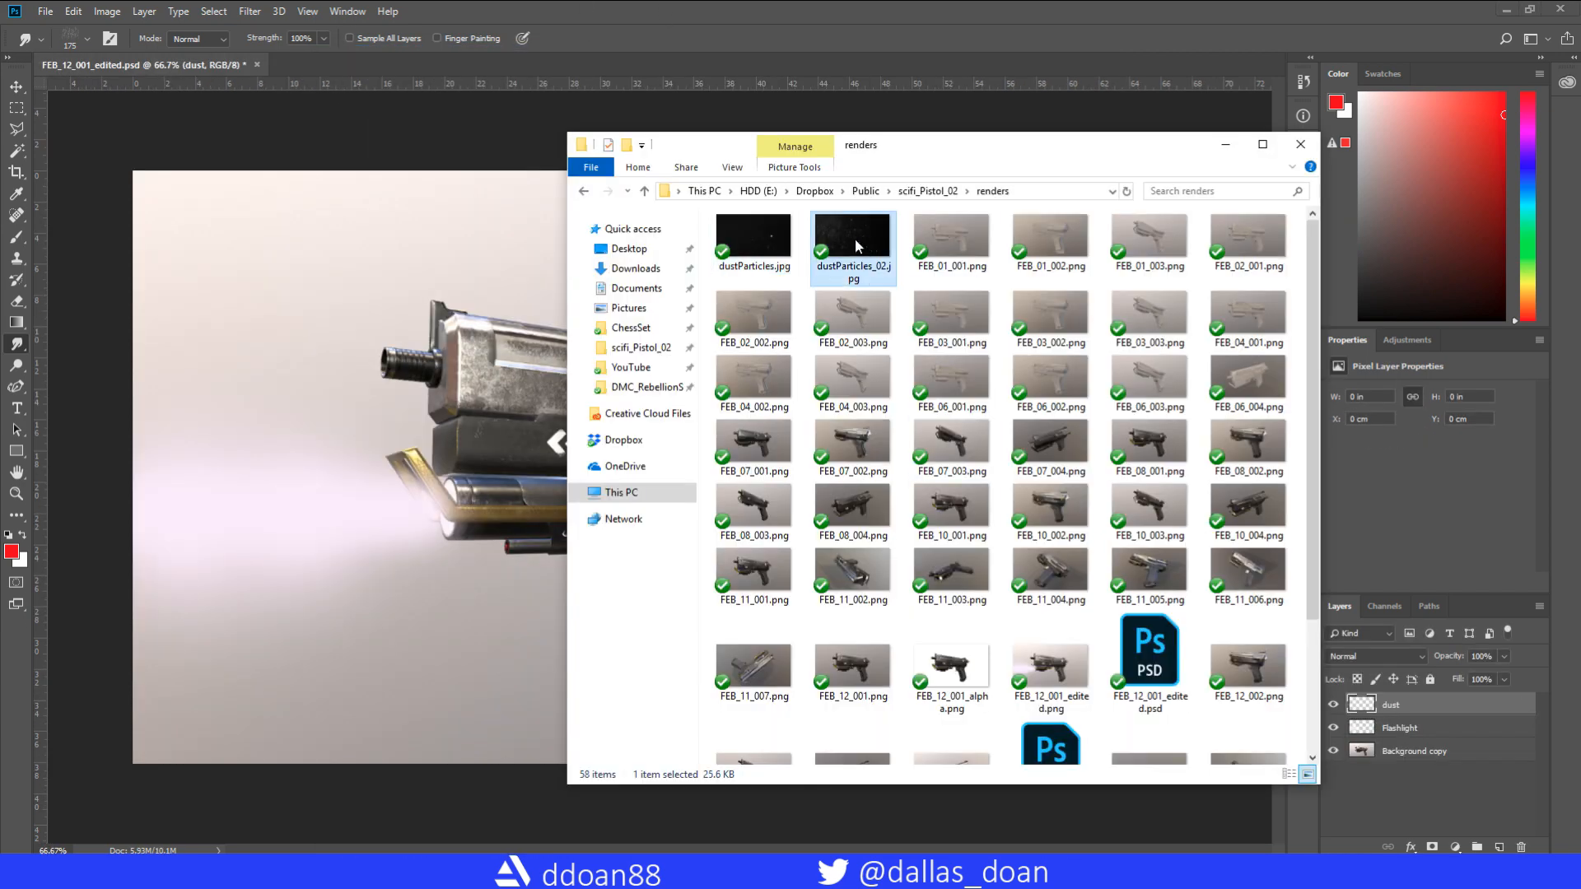
pyautogui.moveTo(855, 246); pyautogui.dragTo(395, 412)
pyautogui.press('Return')
pyautogui.press('v')
pyautogui.moveTo(659, 467); pyautogui.dragTo(374, 546)
pyautogui.click(1392, 657)
pyautogui.rightClick(1413, 706)
pyautogui.click(1420, 297)
# - Cycle through the blend modes of the dustParticles_02 layer and set it to Linear Dodge (Add)
pyautogui.click(1377, 657)
pyautogui.press('Down')
pyautogui.press('Down')
pyautogui.press('Down')
pyautogui.press('Down')
pyautogui.press('Down')
pyautogui.press('Down')
pyautogui.press('Down')
pyautogui.press('Down')
pyautogui.press('Down')
pyautogui.press('Down')
pyautogui.press('Down')
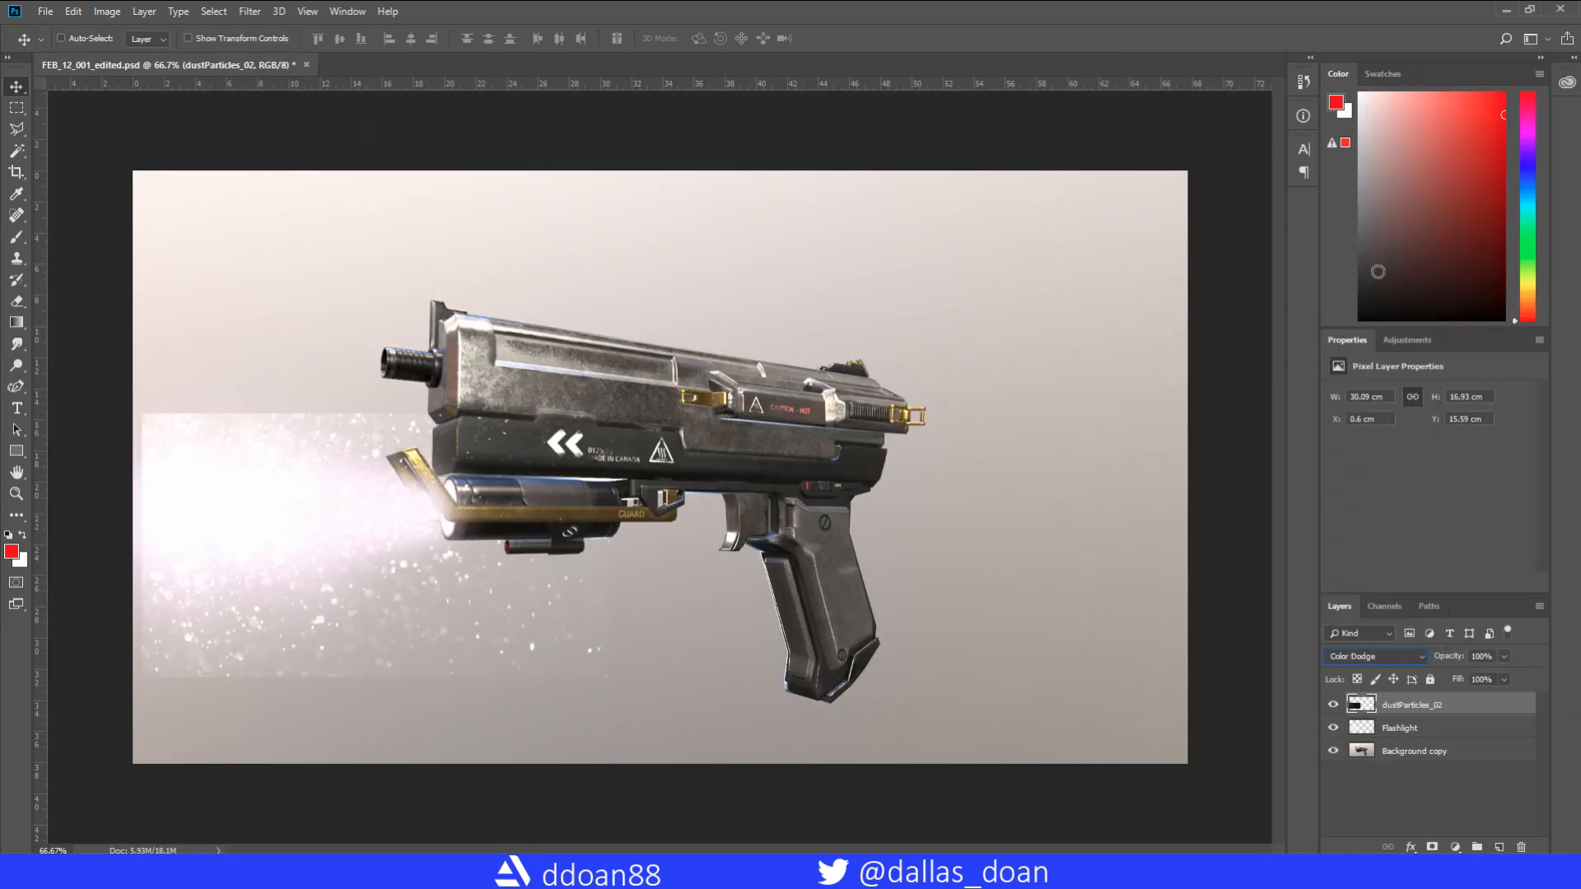
pyautogui.press('Down')
pyautogui.press('Down')
pyautogui.press('Down')
pyautogui.press('Down')
pyautogui.press('Down')
pyautogui.press('Down')
pyautogui.press('Down')
pyautogui.press('Down')
pyautogui.press('Down')
pyautogui.press('Down')
pyautogui.press('Down')
pyautogui.press('Down')
pyautogui.press('Down')
pyautogui.press('Down')
pyautogui.press('Down')
pyautogui.press('Up')
pyautogui.press('Up')
pyautogui.press('Up')
pyautogui.press('Up')
pyautogui.press('Up')
pyautogui.press('Up')
pyautogui.press('Up')
pyautogui.press('Up')
pyautogui.press('Up')
pyautogui.press('Up')
pyautogui.press('Up')
pyautogui.press('Up')
pyautogui.press('Up')
pyautogui.press('Up')
pyautogui.press('Up')
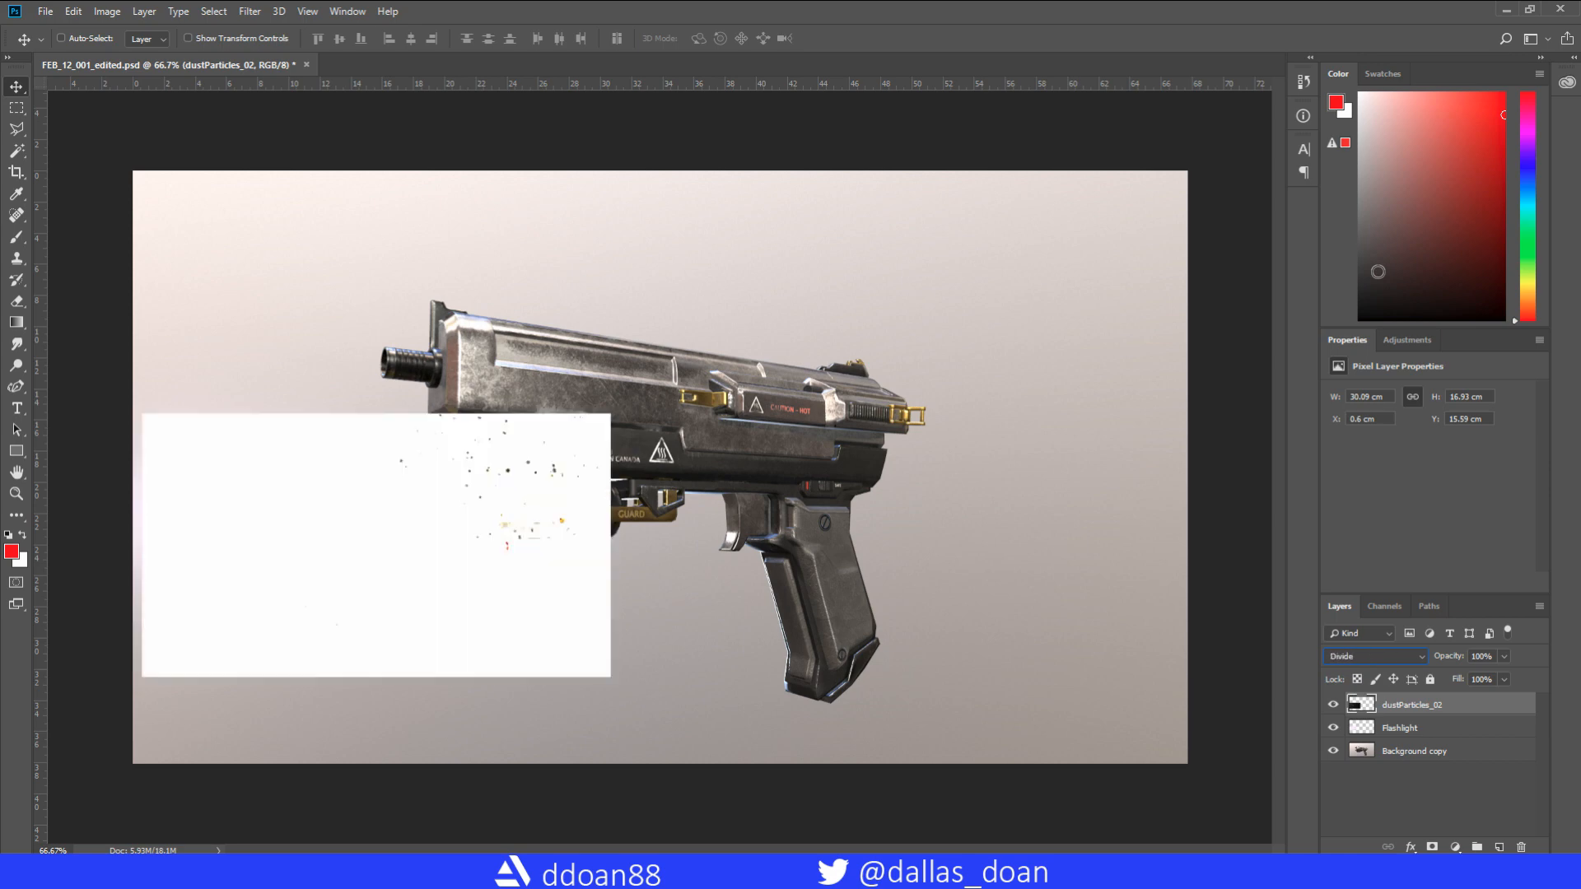
pyautogui.press('Up')
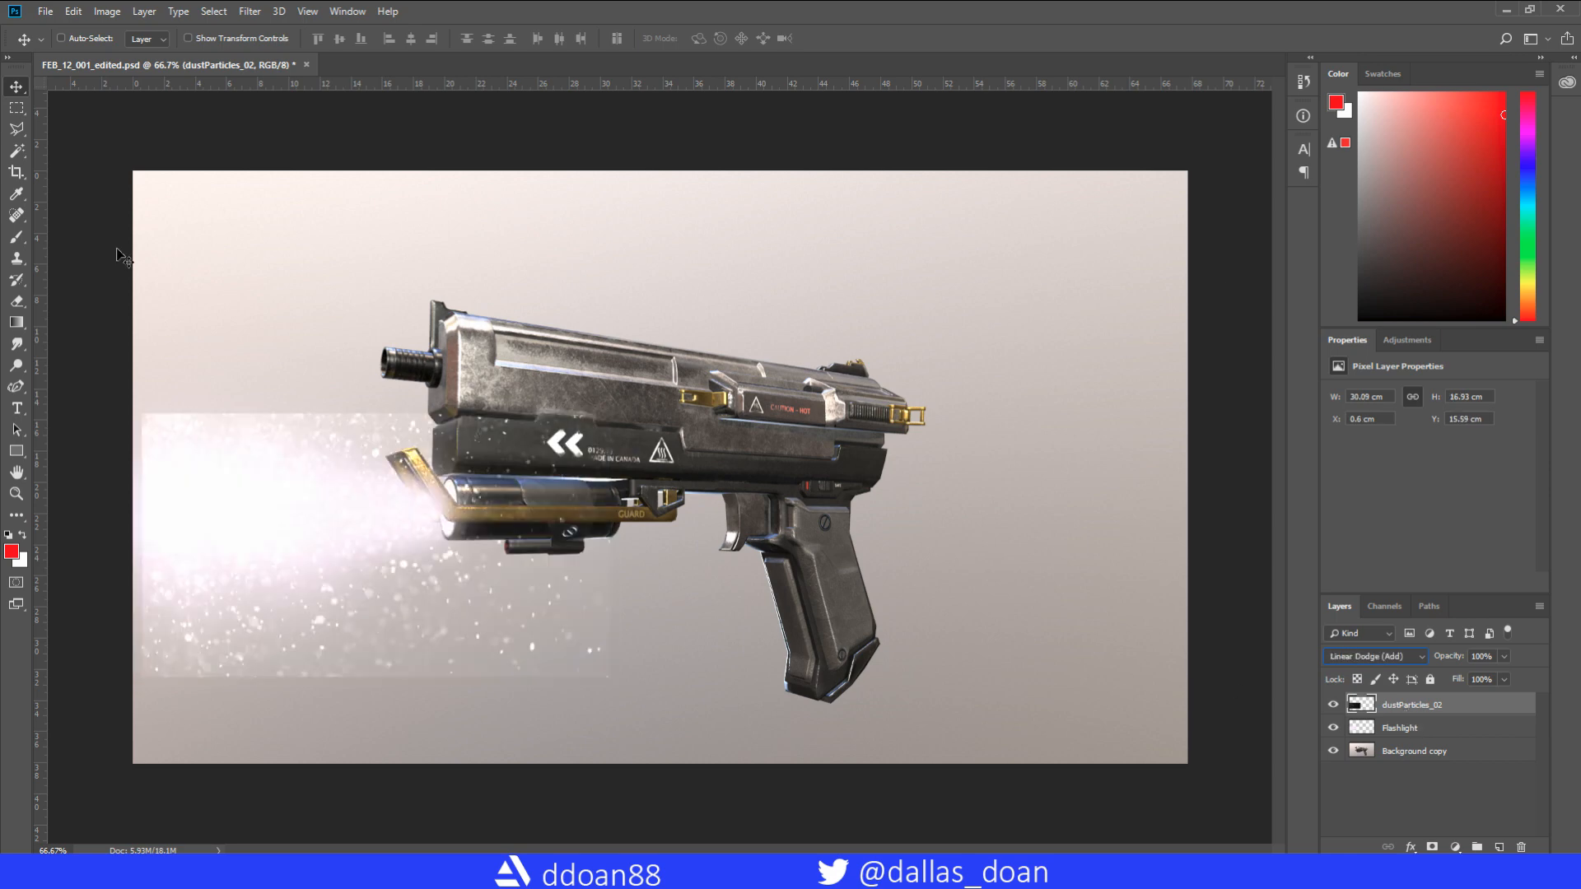
# - Erase the dust around the flashlight beam and along the image's hard edges on dustParticles_02 with a large soft Eraser
pyautogui.click(17, 303)
pyautogui.moveTo(441, 392); pyautogui.dragTo(172, 363)
pyautogui.hotkey('ctrl', 'z')
pyautogui.moveTo(695, 378); pyautogui.dragTo(206, 341)
pyautogui.moveTo(642, 650); pyautogui.dragTo(121, 720)
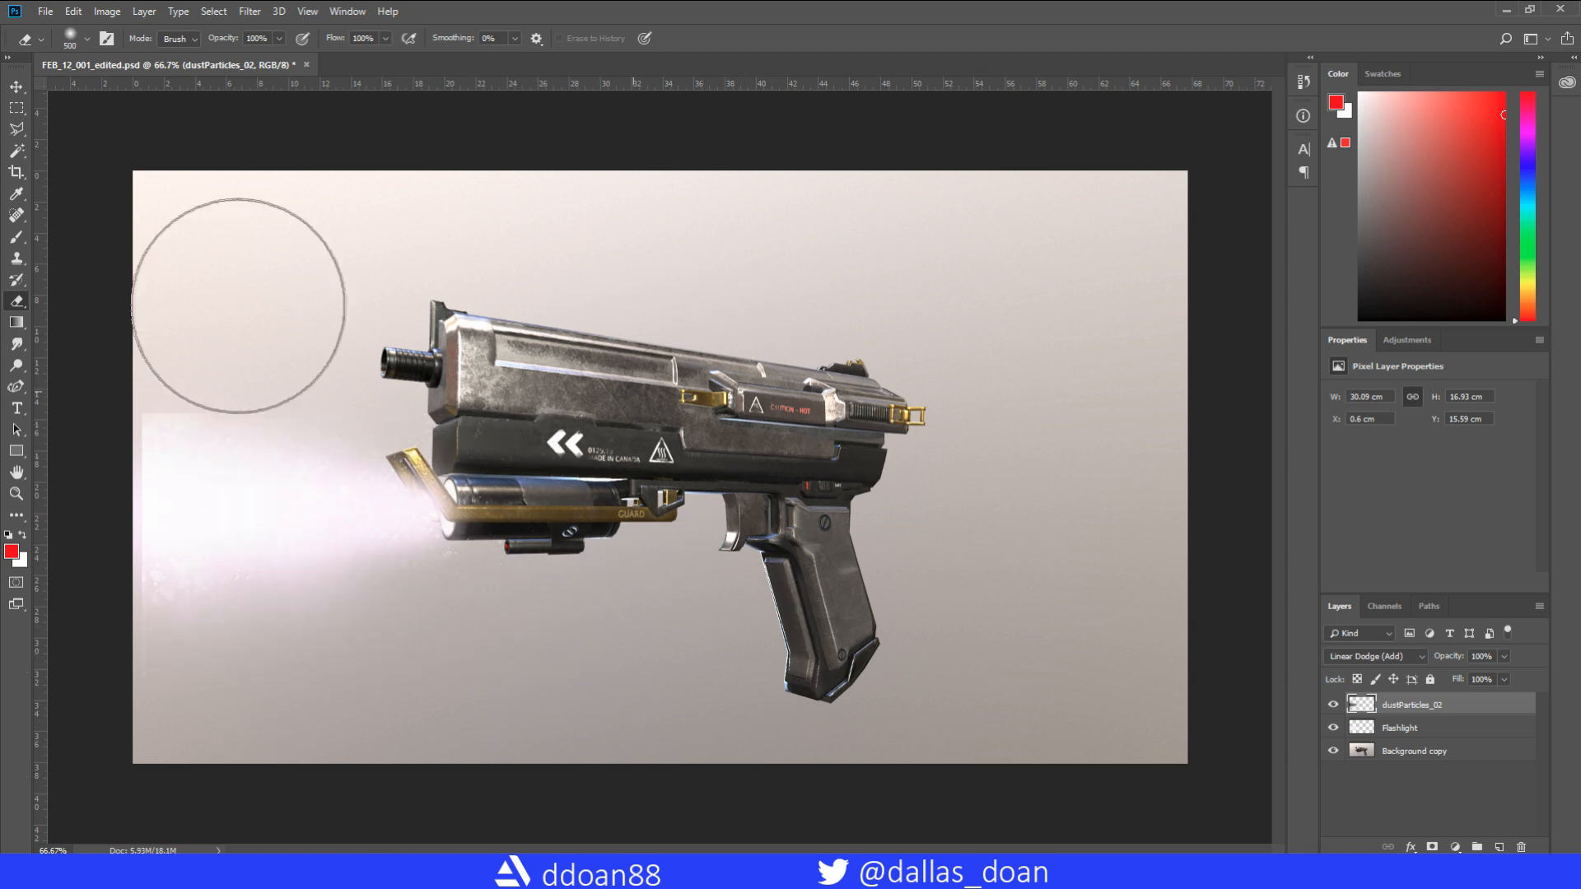
pyautogui.moveTo(123, 485); pyautogui.dragTo(107, 518)
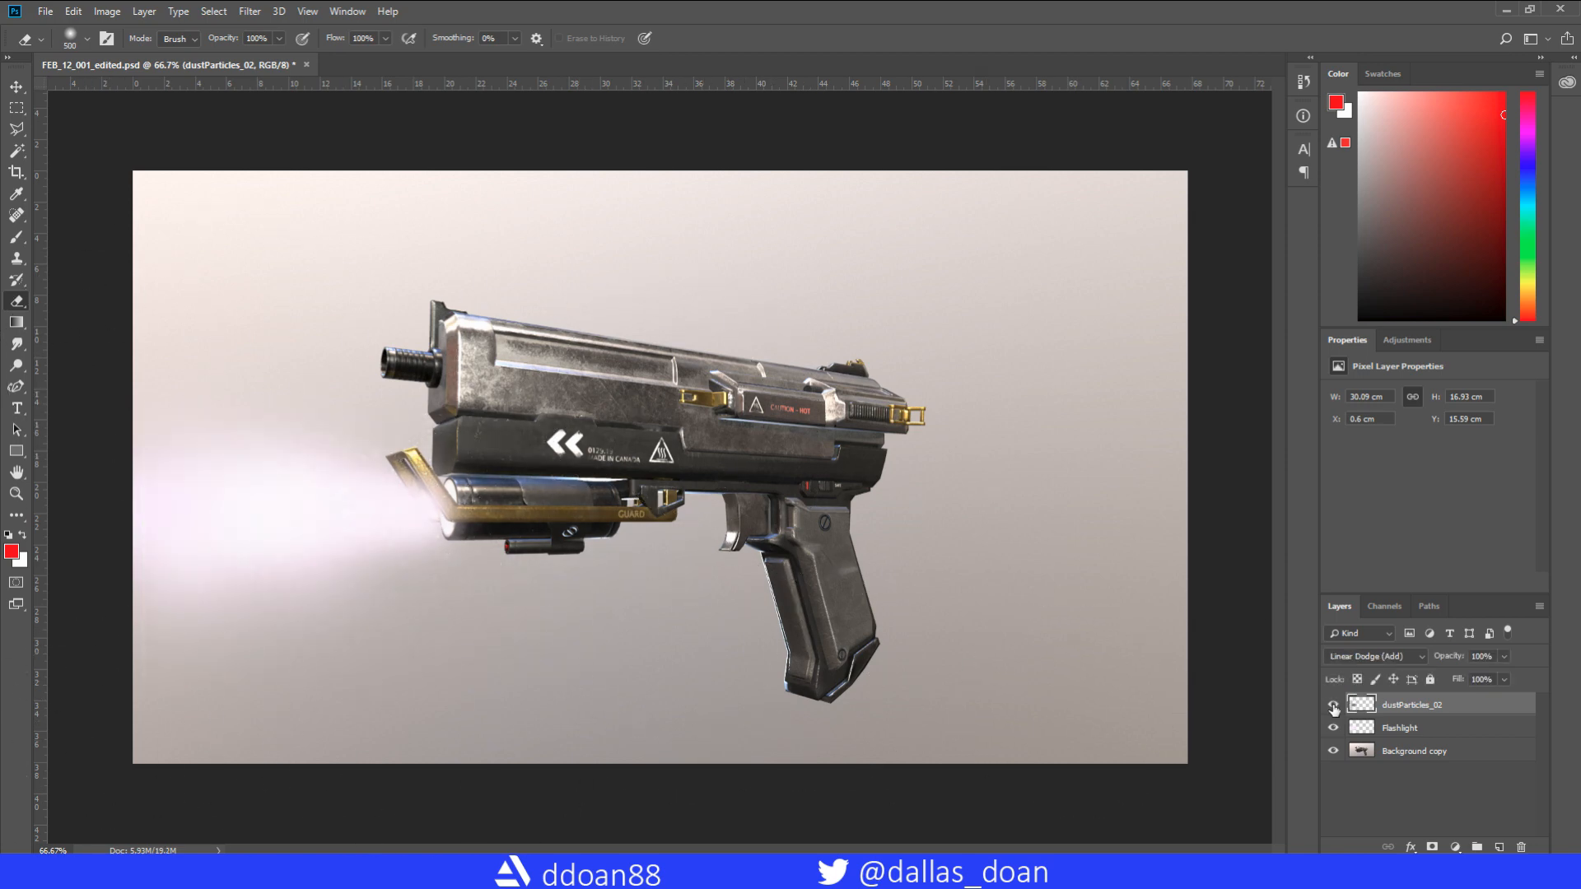
pyautogui.hotkey('ctrl', '+')
pyautogui.moveTo(616, 589)
pyautogui.mouseDown()
pyautogui.moveTo(911, 558)
pyautogui.moveTo(813, 576)
pyautogui.moveTo(899, 550)
pyautogui.mouseUp()
pyautogui.hotkey('ctrl', '-')
pyautogui.hotkey('ctrl', '-')
pyautogui.press('m')
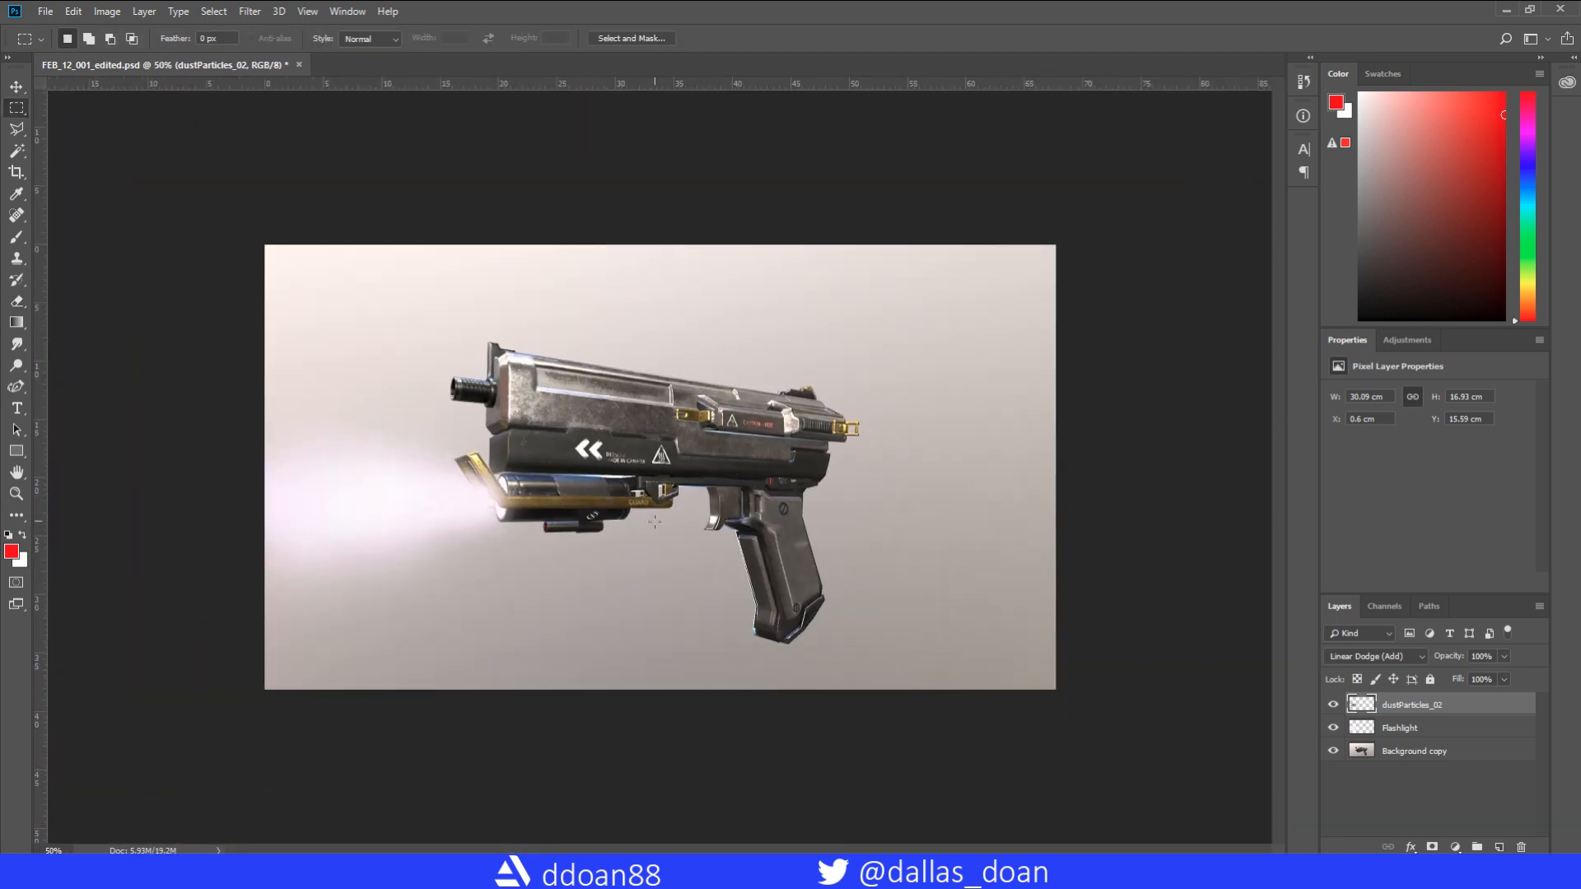
# - Save the edited pistol image with Save As
pyautogui.hotkey('ctrl', 'shift', 's')
pyautogui.click(444, 382)
pyautogui.click(428, 612)
pyautogui.click(721, 183)
pyautogui.scroll(-5, 618, 177)
pyautogui.click(457, 156)
pyautogui.doubleClick(379, 156)
pyautogui.click(811, 437)
pyautogui.click(255, 258)
# - Find another dust image in Chrome's Google Images results and save it as dust-png-16.jpg
pyautogui.click(498, 871)
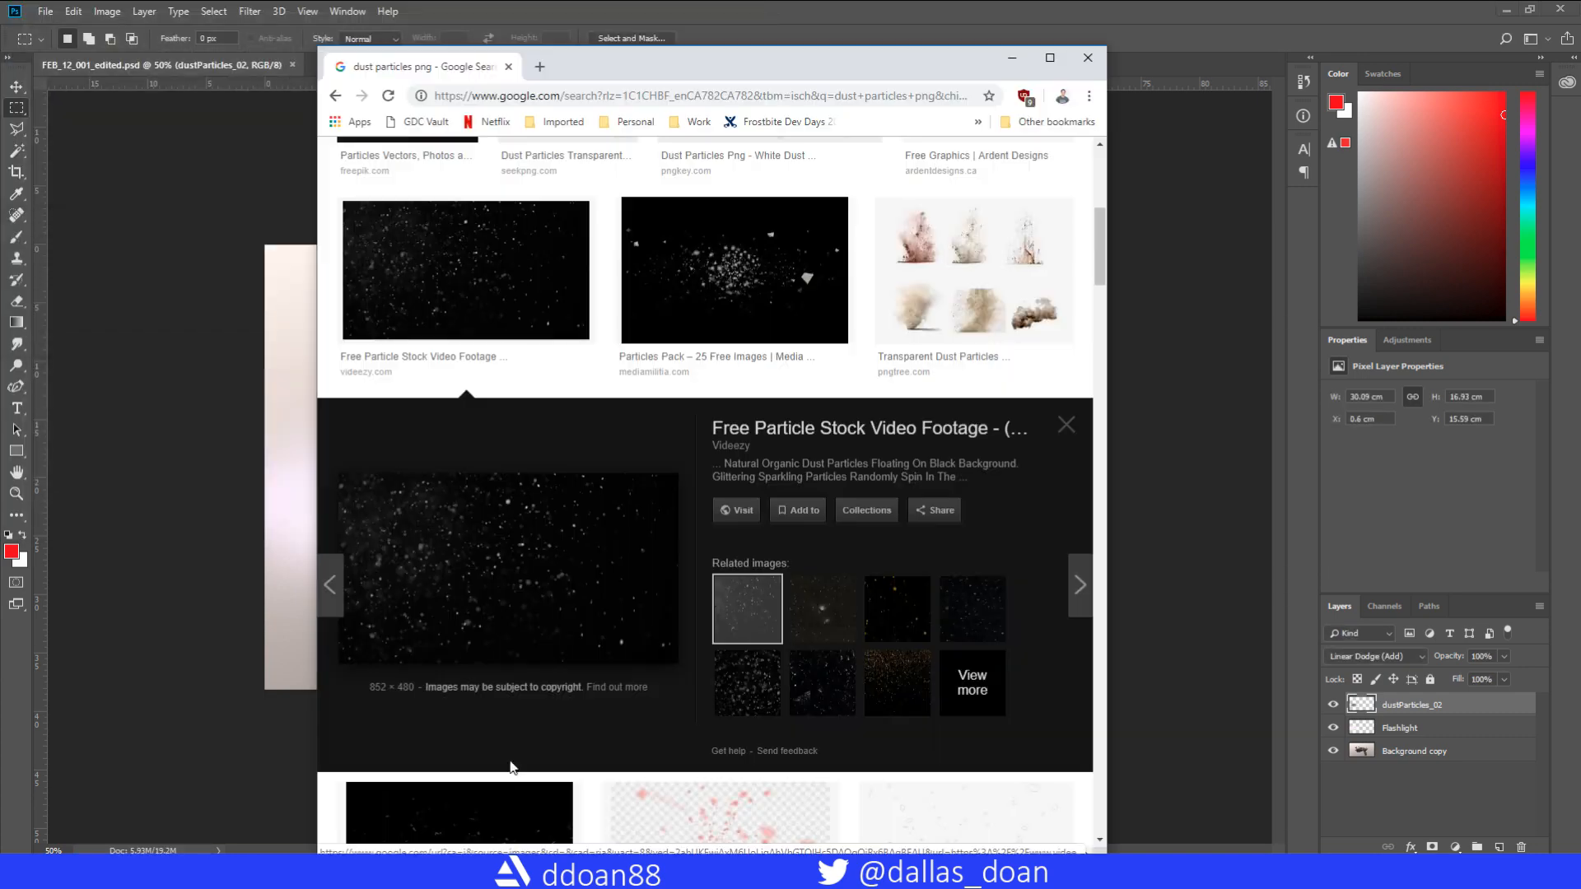
pyautogui.moveTo(1106, 252); pyautogui.dragTo(1069, 391)
pyautogui.click(726, 349)
pyautogui.rightClick(571, 581)
pyautogui.click(647, 739)
pyautogui.rightClick(610, 600)
pyautogui.click(698, 485)
pyautogui.click(977, 465)
# - Place dust-png-16.jpg over the whole pistol image, scaled to about 103%, and set its blend mode to Screen
pyautogui.click(436, 871)
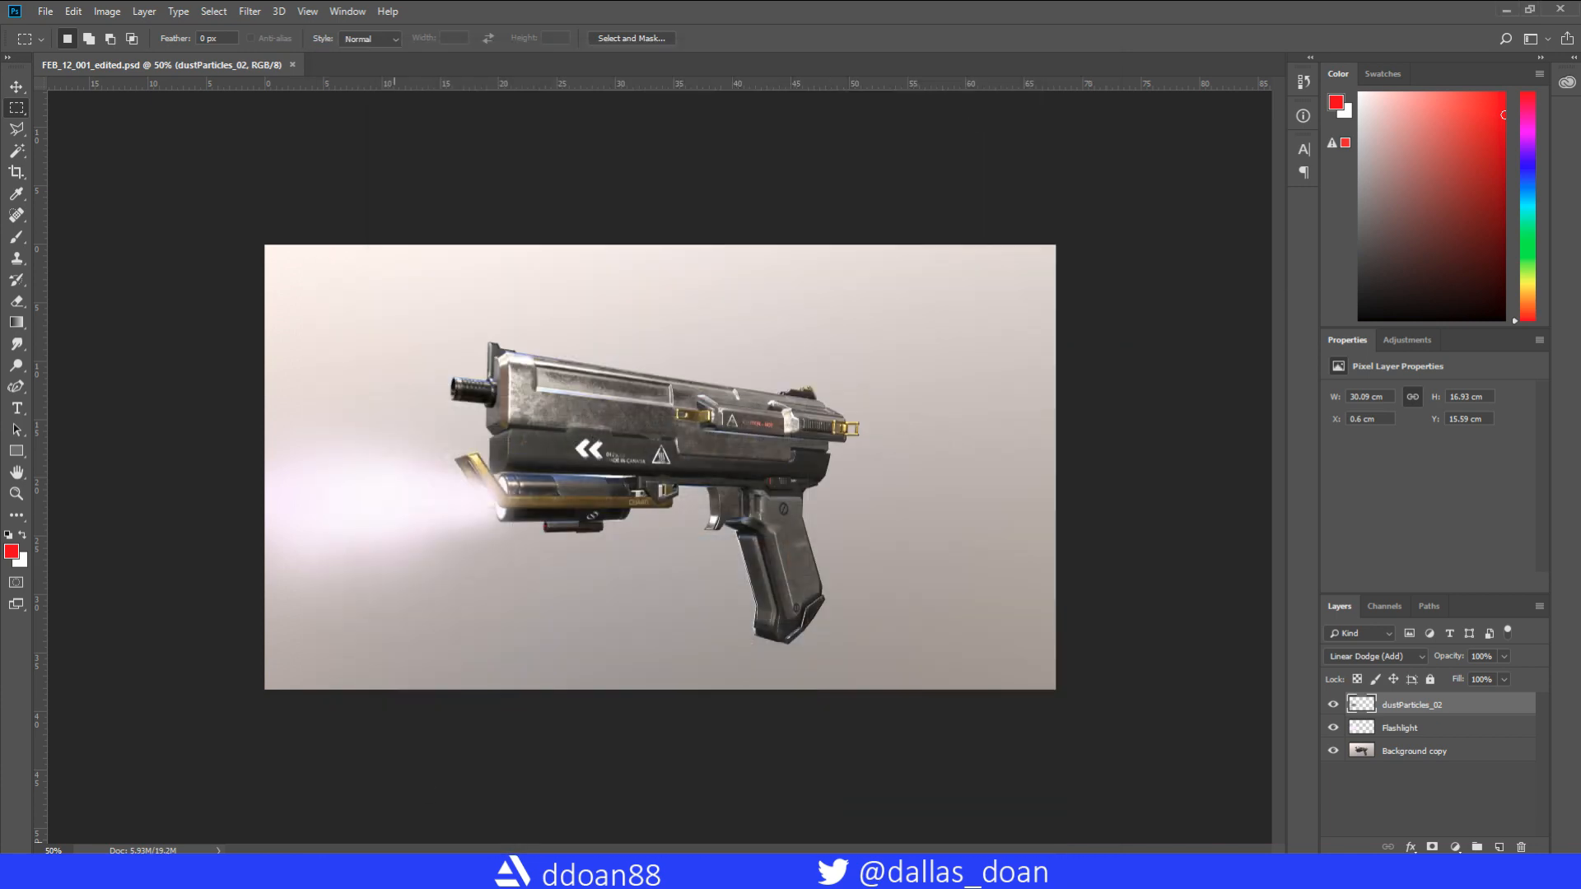
pyautogui.moveTo(1147, 601); pyautogui.dragTo(406, 352)
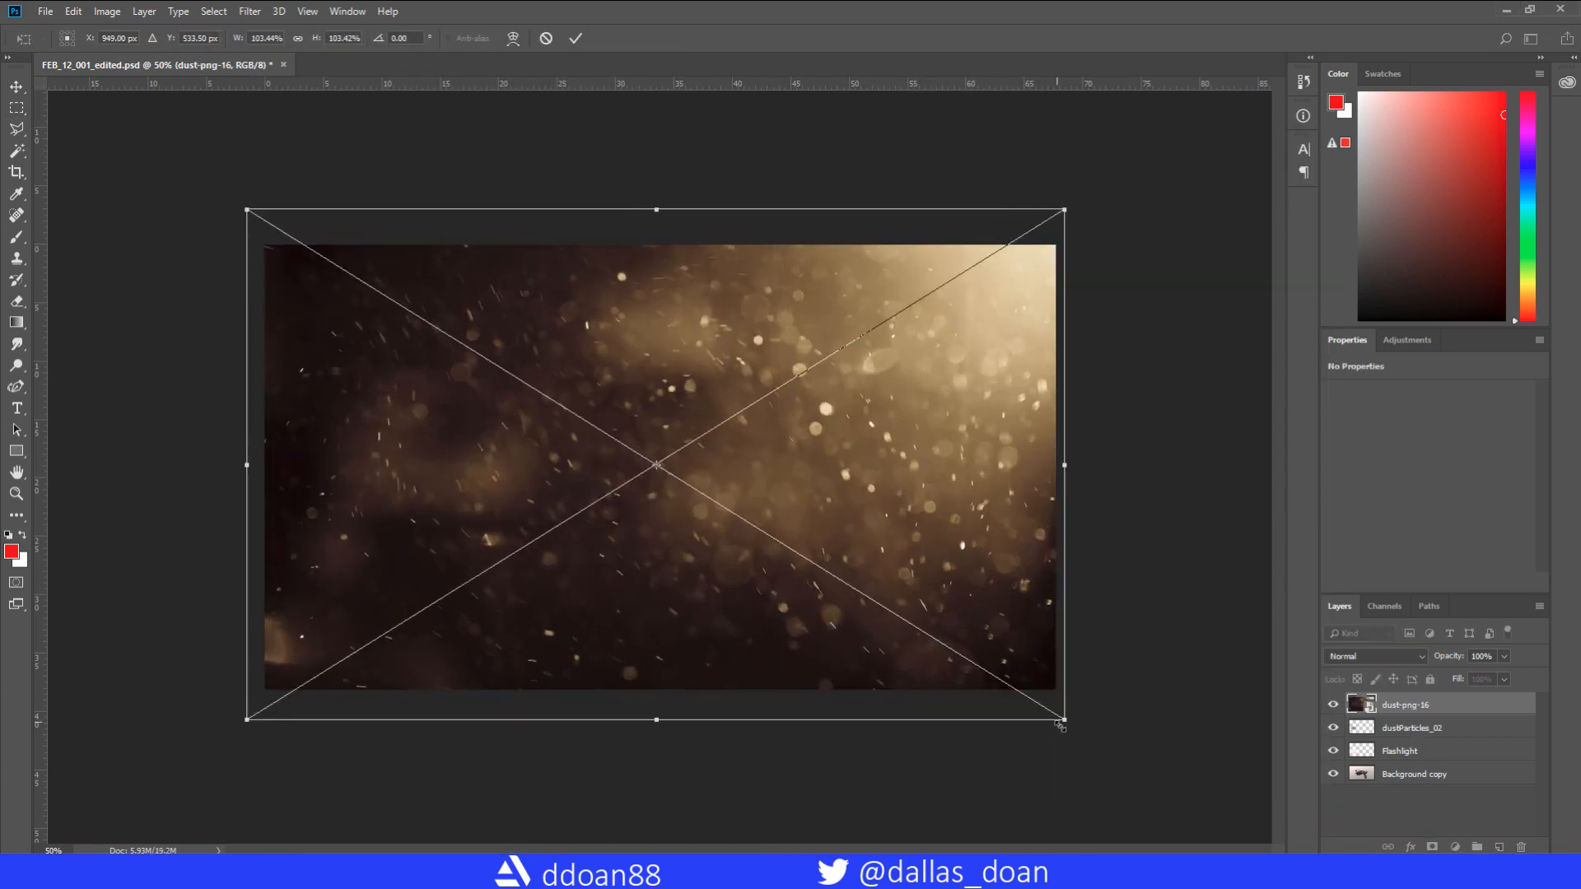
pyautogui.press('Return')
pyautogui.hotkey('shift', 'alt', 's')
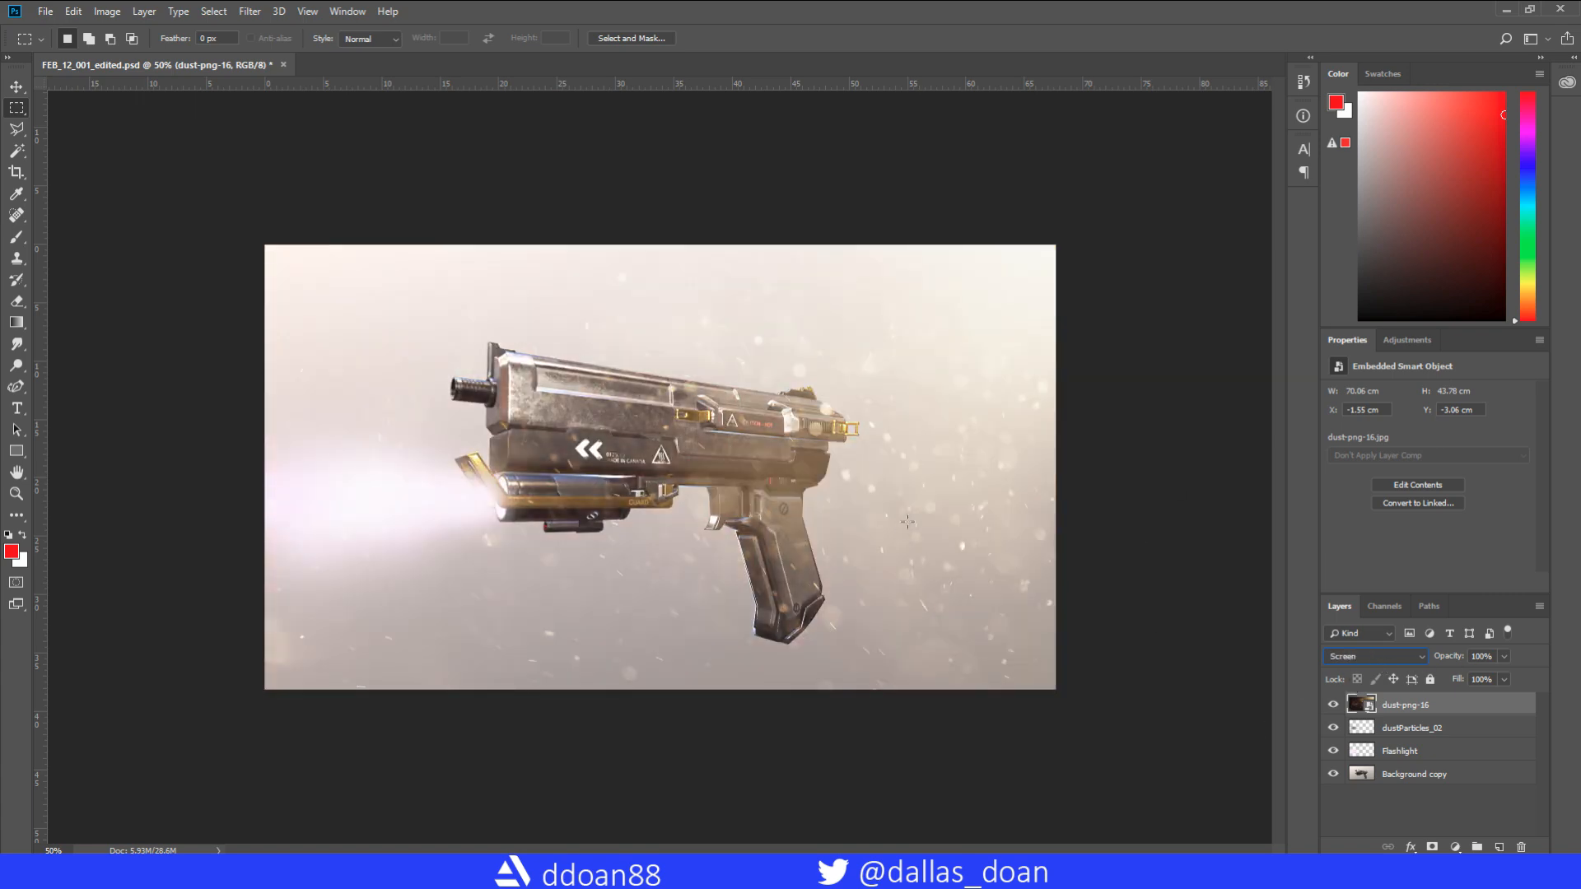
# - Place FEB_12_001_alpha.png from the renders folder over the pistol as the top layer
pyautogui.hotkey('alt', 'Tab')
pyautogui.scroll(-3, 823, 535)
pyautogui.click(952, 379)
pyautogui.moveTo(1054, 383); pyautogui.dragTo(487, 434)
pyautogui.press('Return')
pyautogui.hotkey('ctrl', '+')
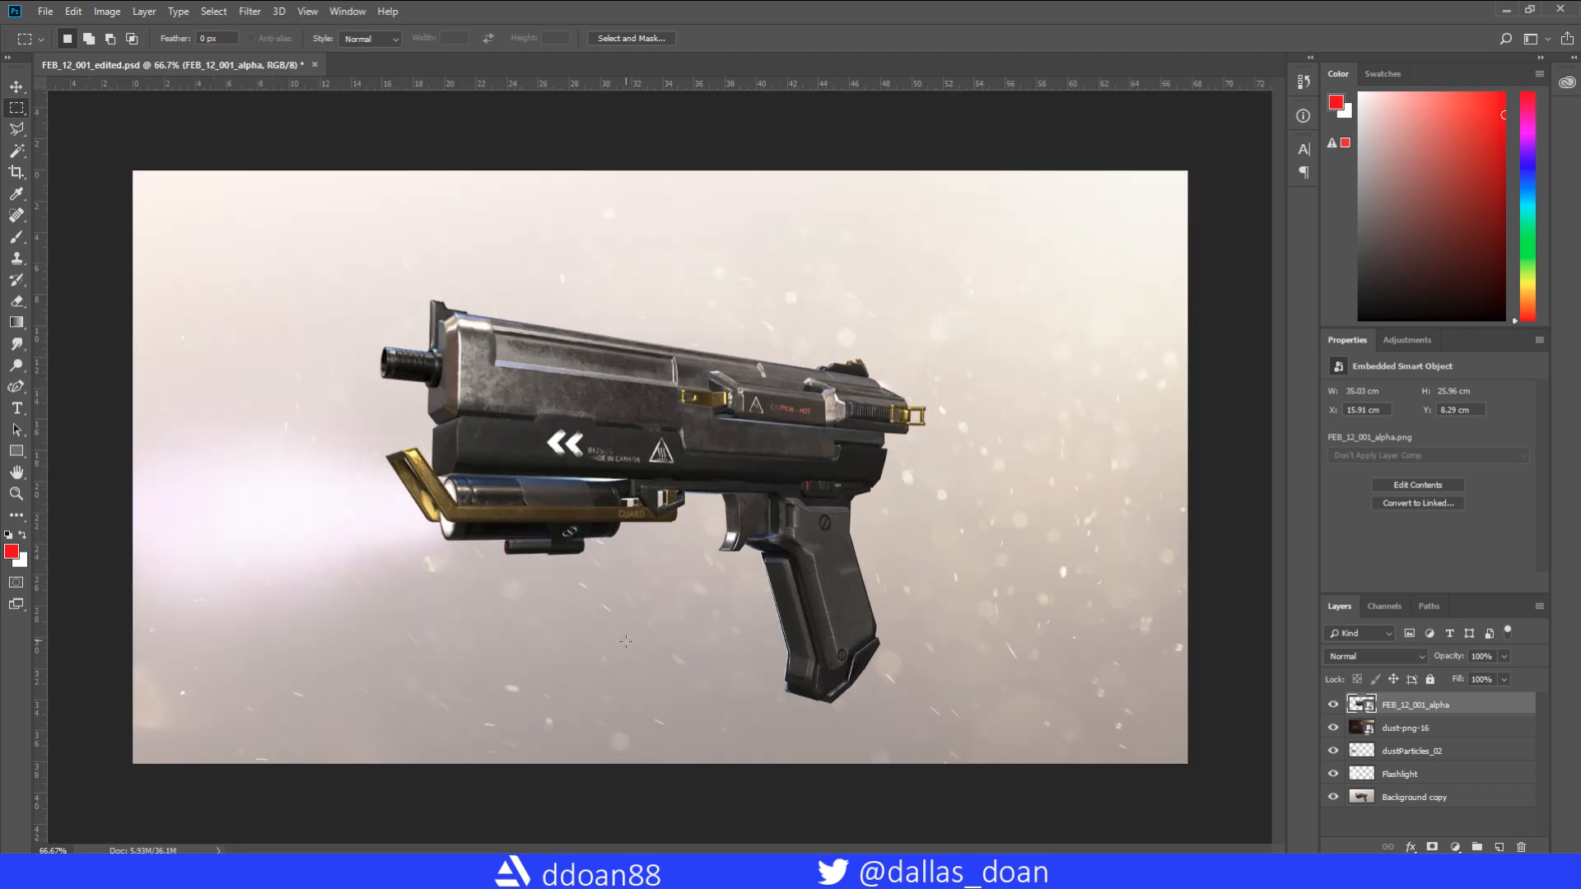
# - Move the dust-png-16 layer directly above Background copy and adjust the Flashlight layer's opacity
pyautogui.moveTo(1391, 728); pyautogui.dragTo(1407, 788)
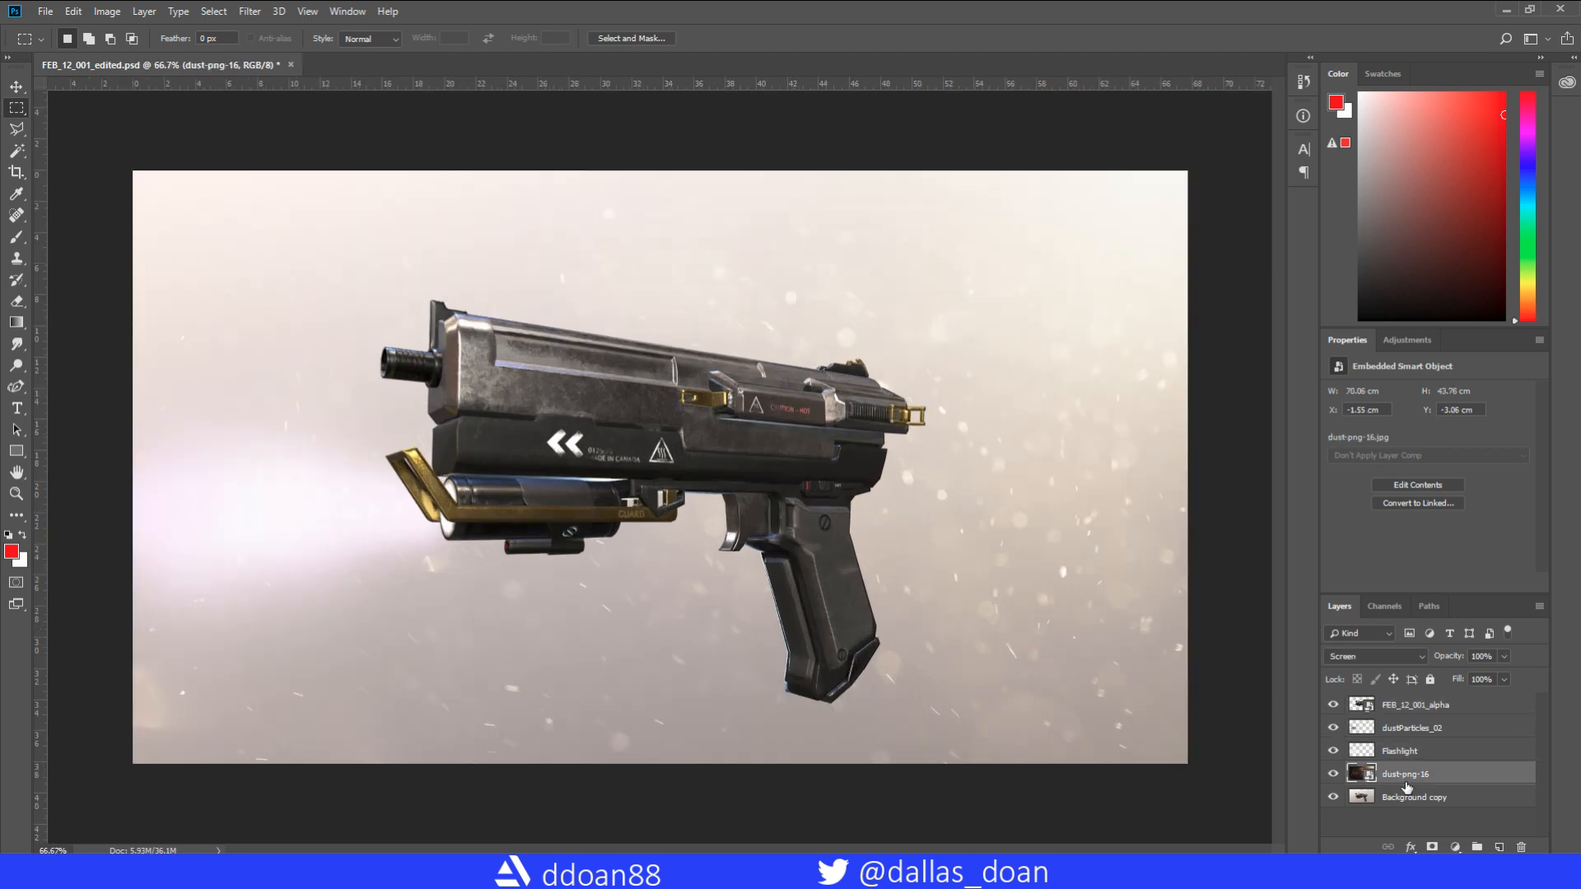
pyautogui.click(1333, 751)
pyautogui.click(1420, 751)
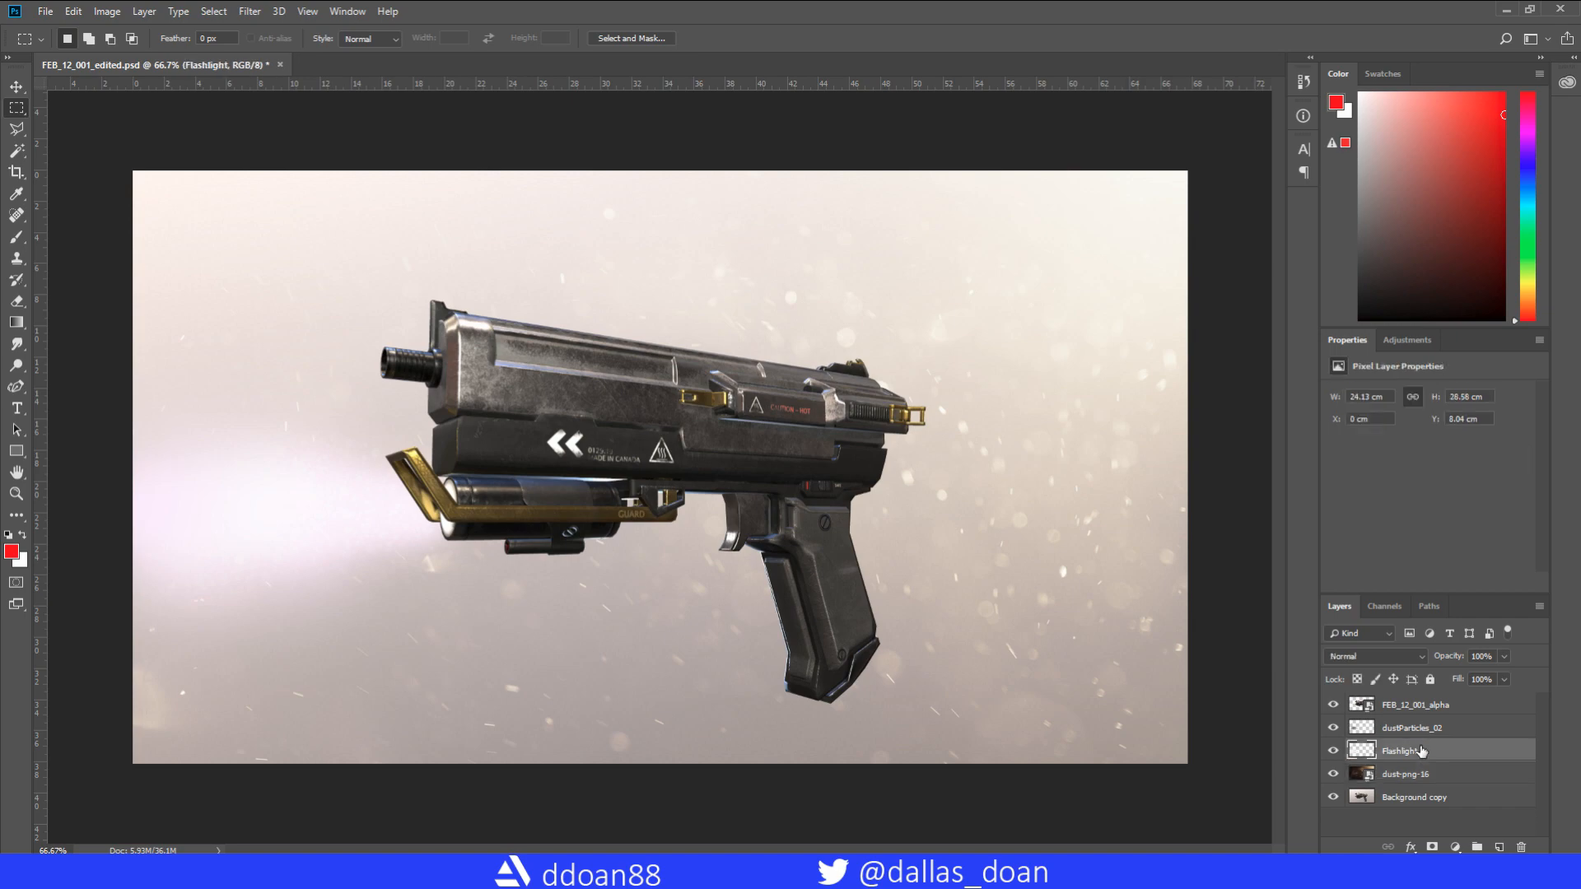
pyautogui.moveTo(1504, 675); pyautogui.dragTo(1480, 684)
# - Save a PNG copy of the edited pistol image in the renders folder
pyautogui.click(1529, 9)
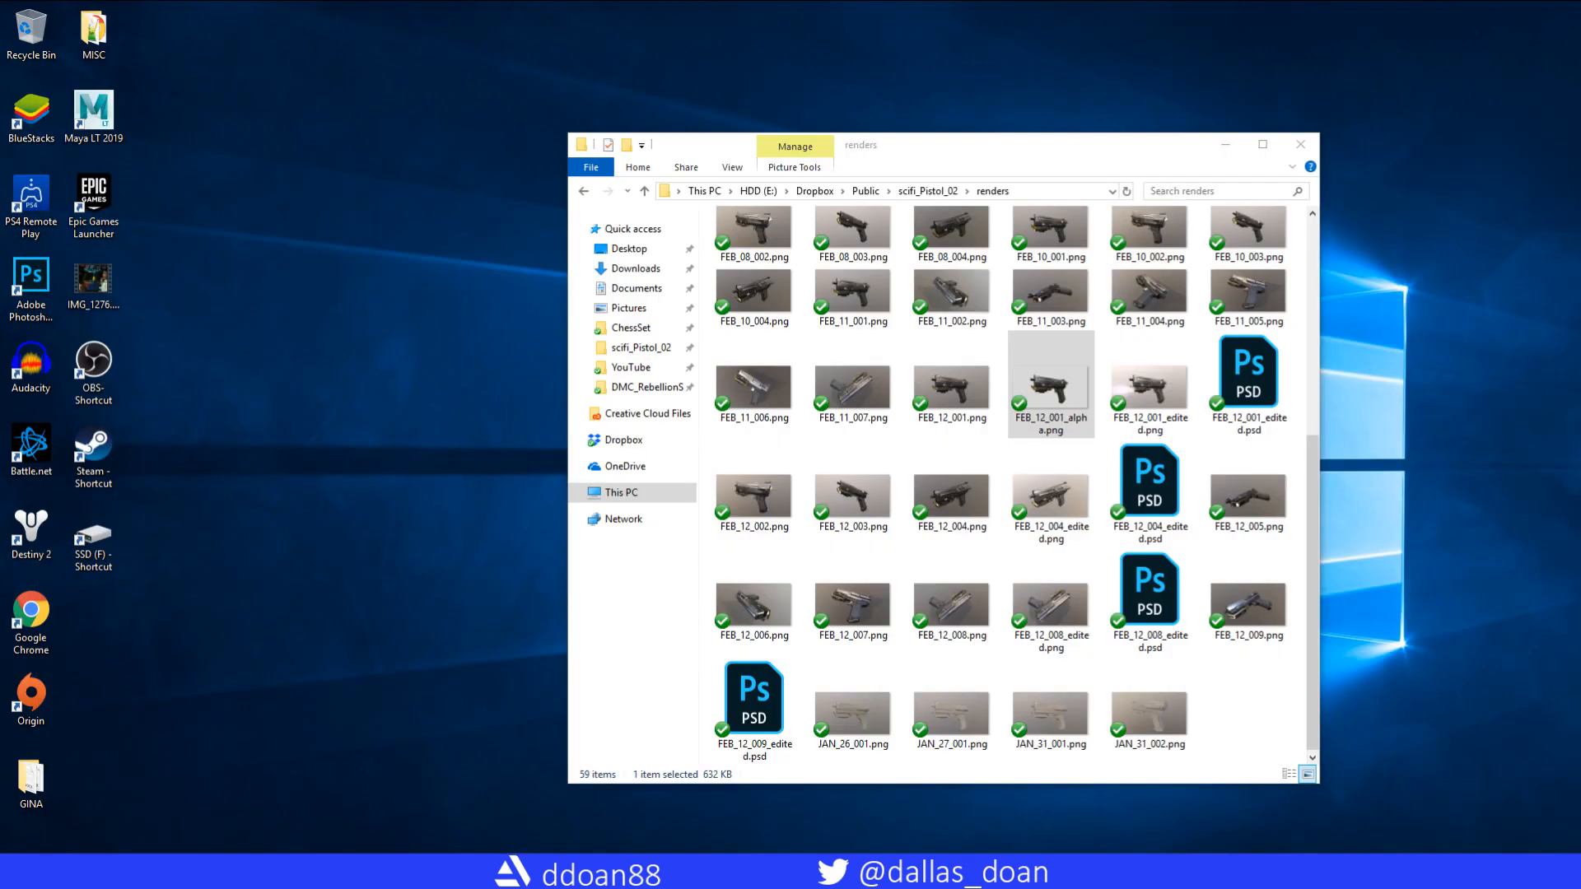
pyautogui.moveTo(1580, 97); pyautogui.dragTo(620, 1)
pyautogui.hotkey('ctrl', 'shift', 's')
pyautogui.click(353, 387)
pyautogui.click(352, 610)
pyautogui.click(645, 508)
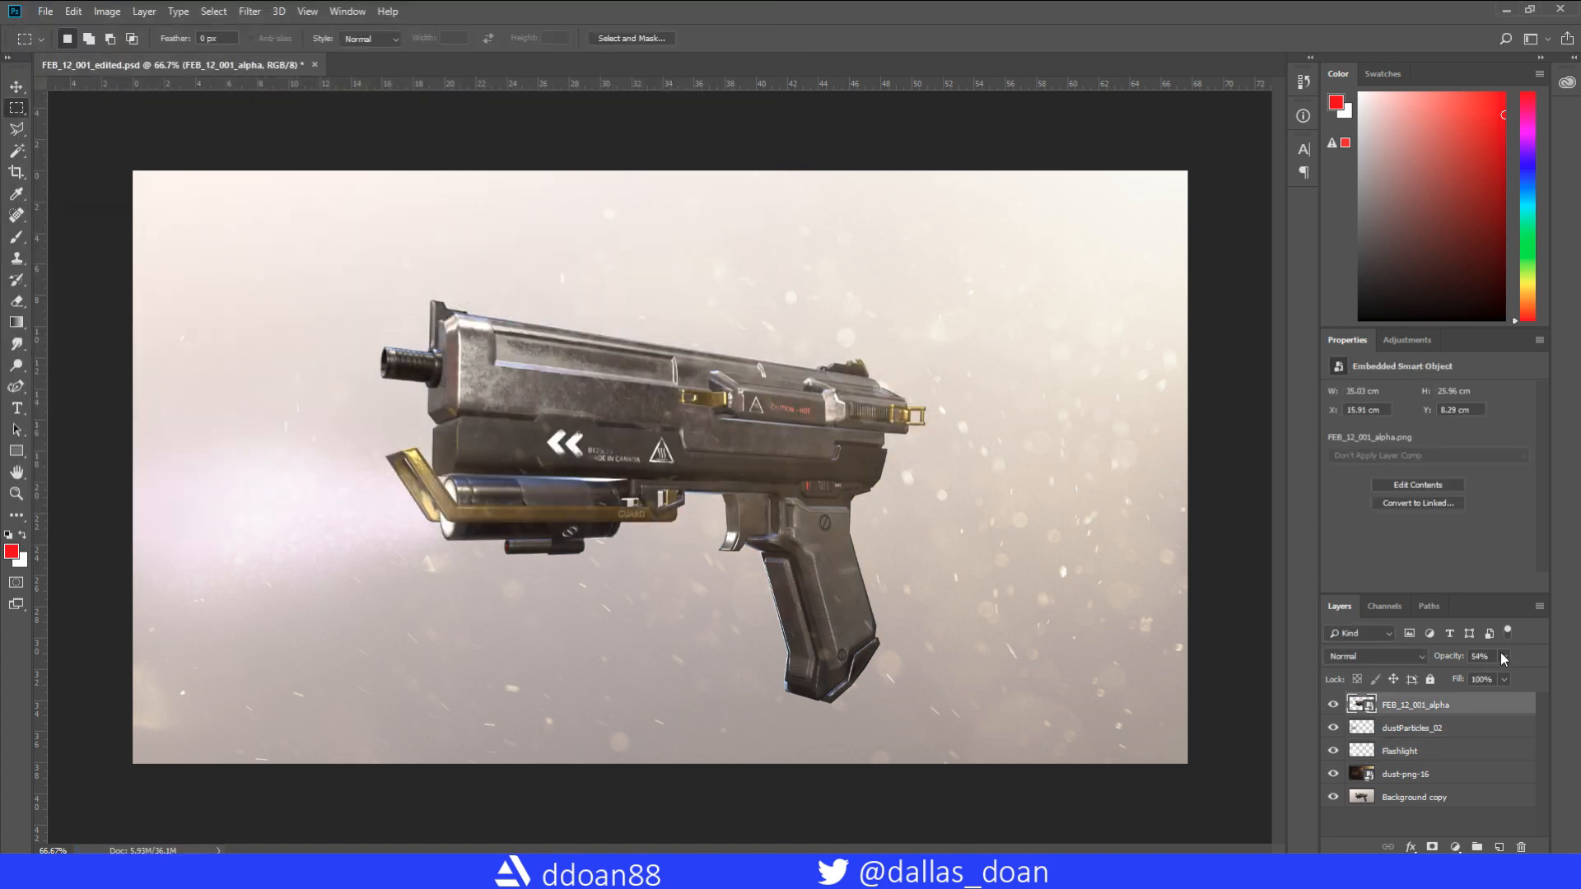
# - Set the FEB_12_001_alpha layer's opacity to 75%
pyautogui.moveTo(1503, 658); pyautogui.dragTo(1515, 676)
pyautogui.click(1357, 820)
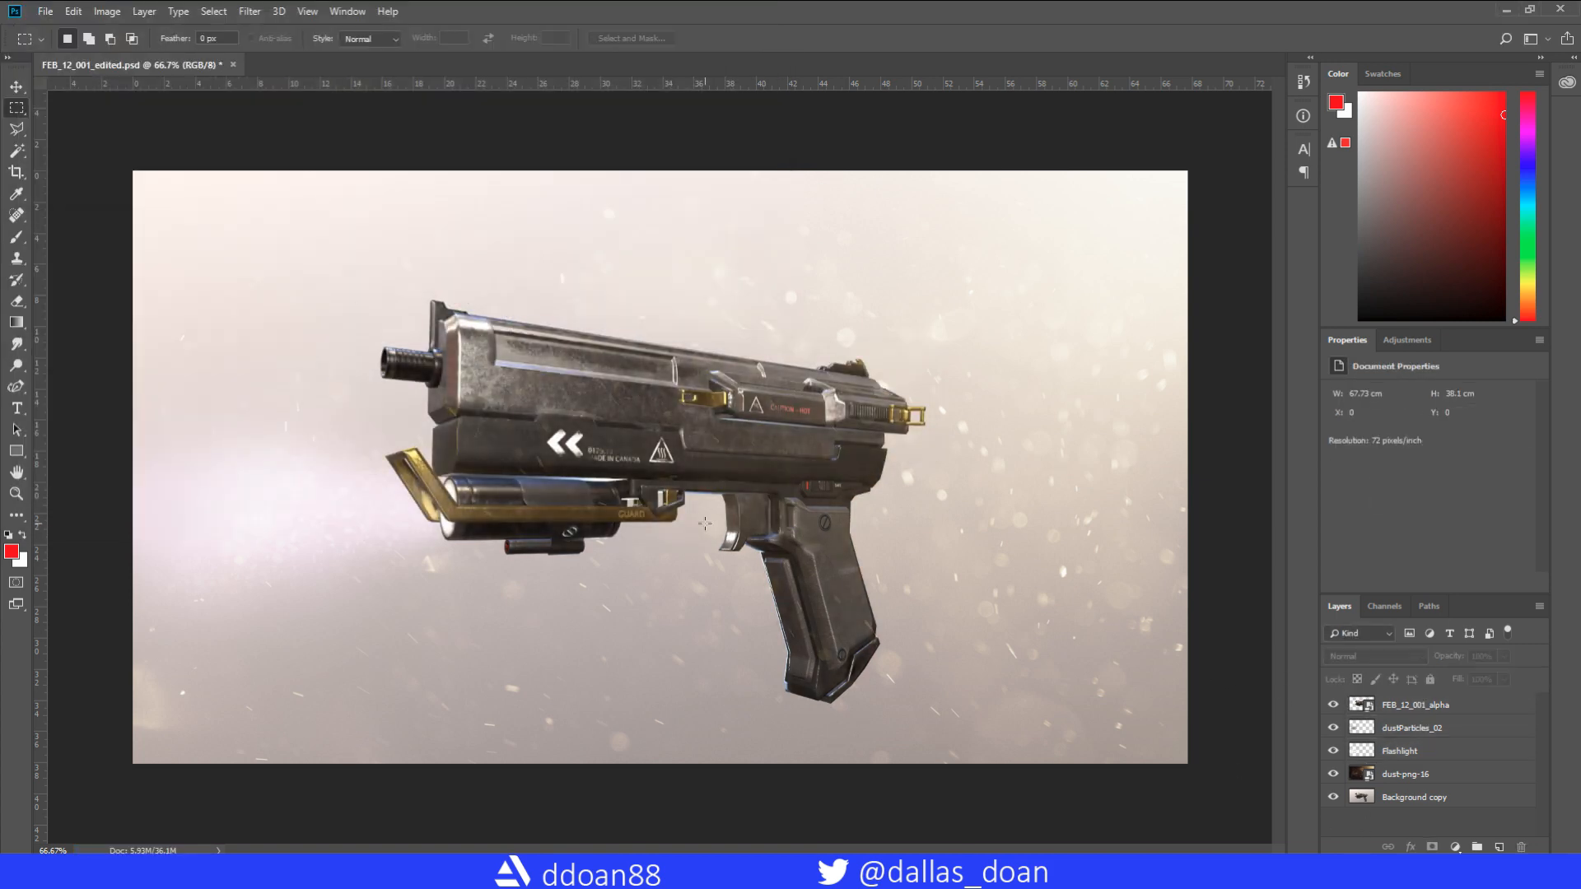
pyautogui.click(326, 792)
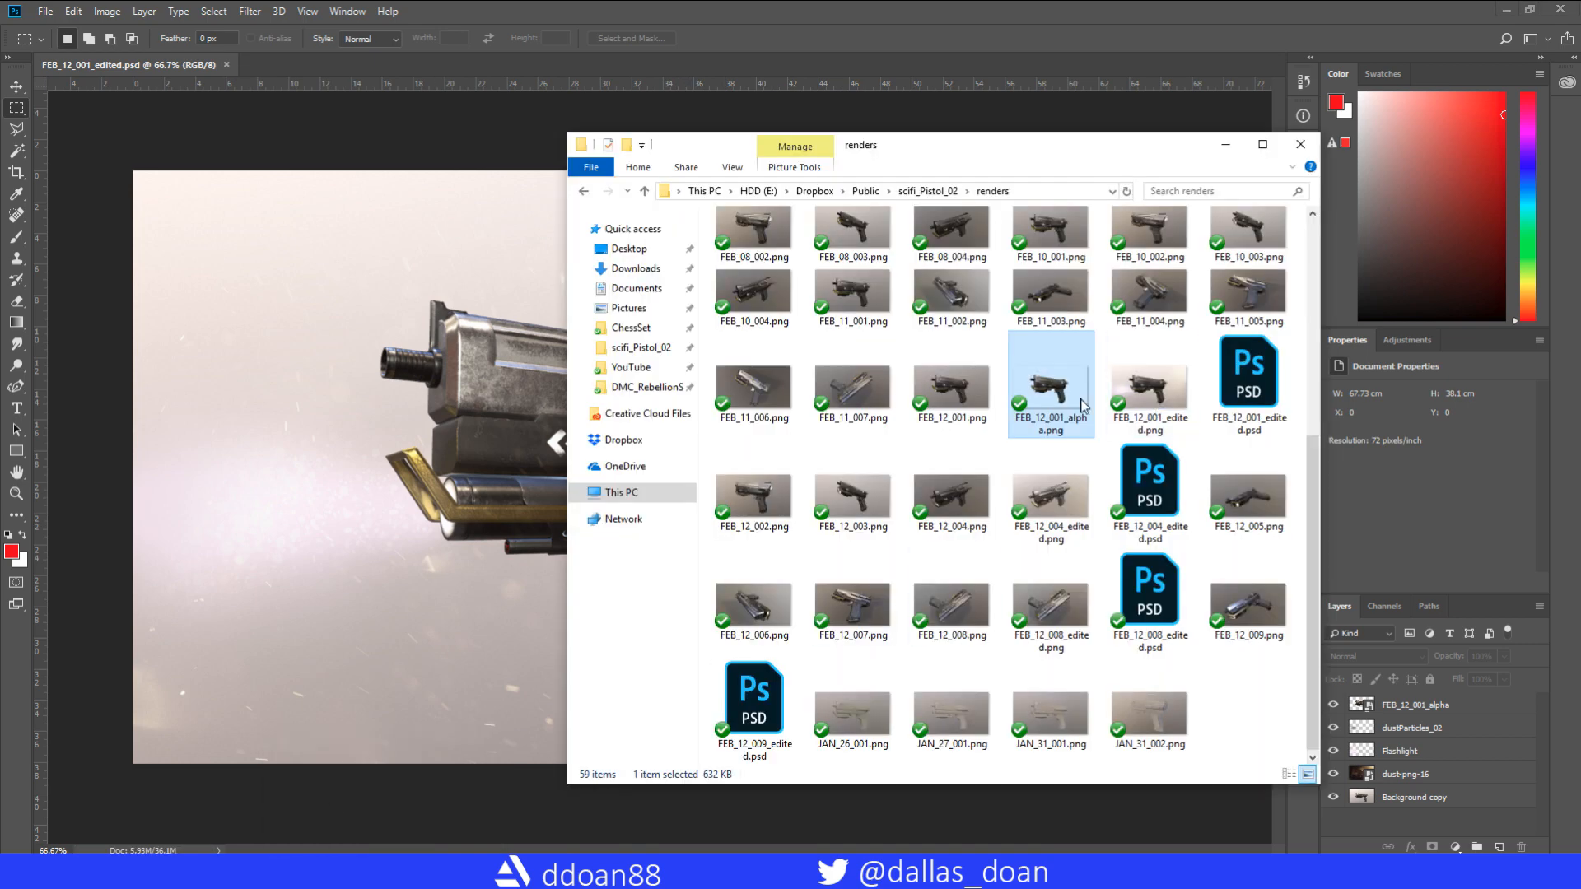
pyautogui.click(158, 130)
# - Save the image as FEB_12_001_edited in PNG format, replacing the existing file
pyautogui.hotkey('ctrl', 'shift', 's')
pyautogui.click(772, 382)
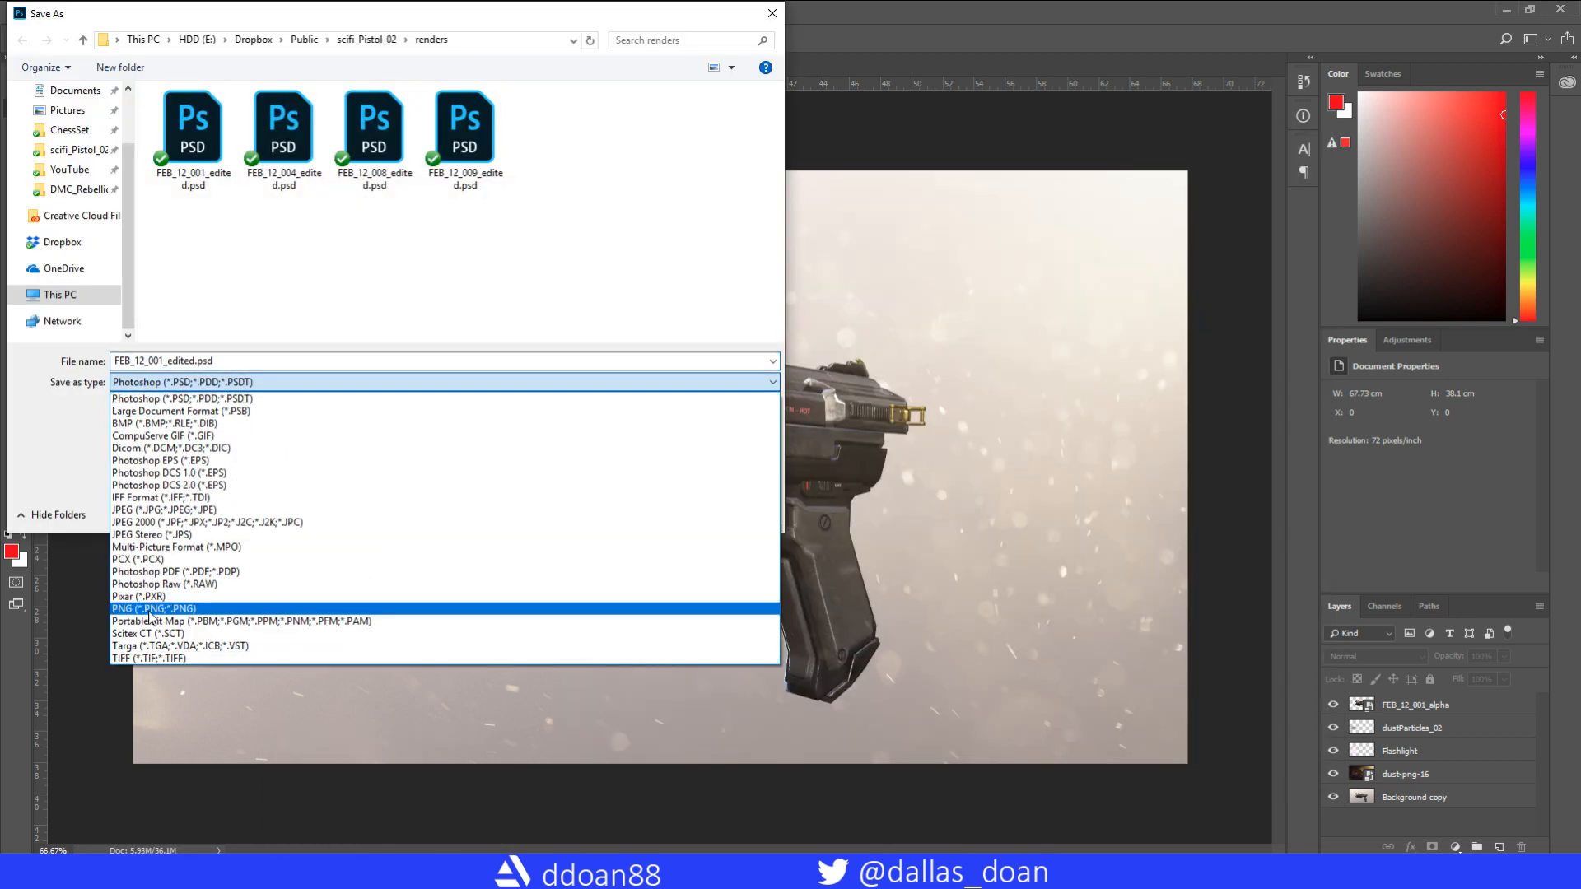
pyautogui.click(741, 614)
pyautogui.press('Return')
pyautogui.click(887, 436)
# - Open FEB_12_003.png from the renders folder as a new document
pyautogui.moveTo(329, 873)
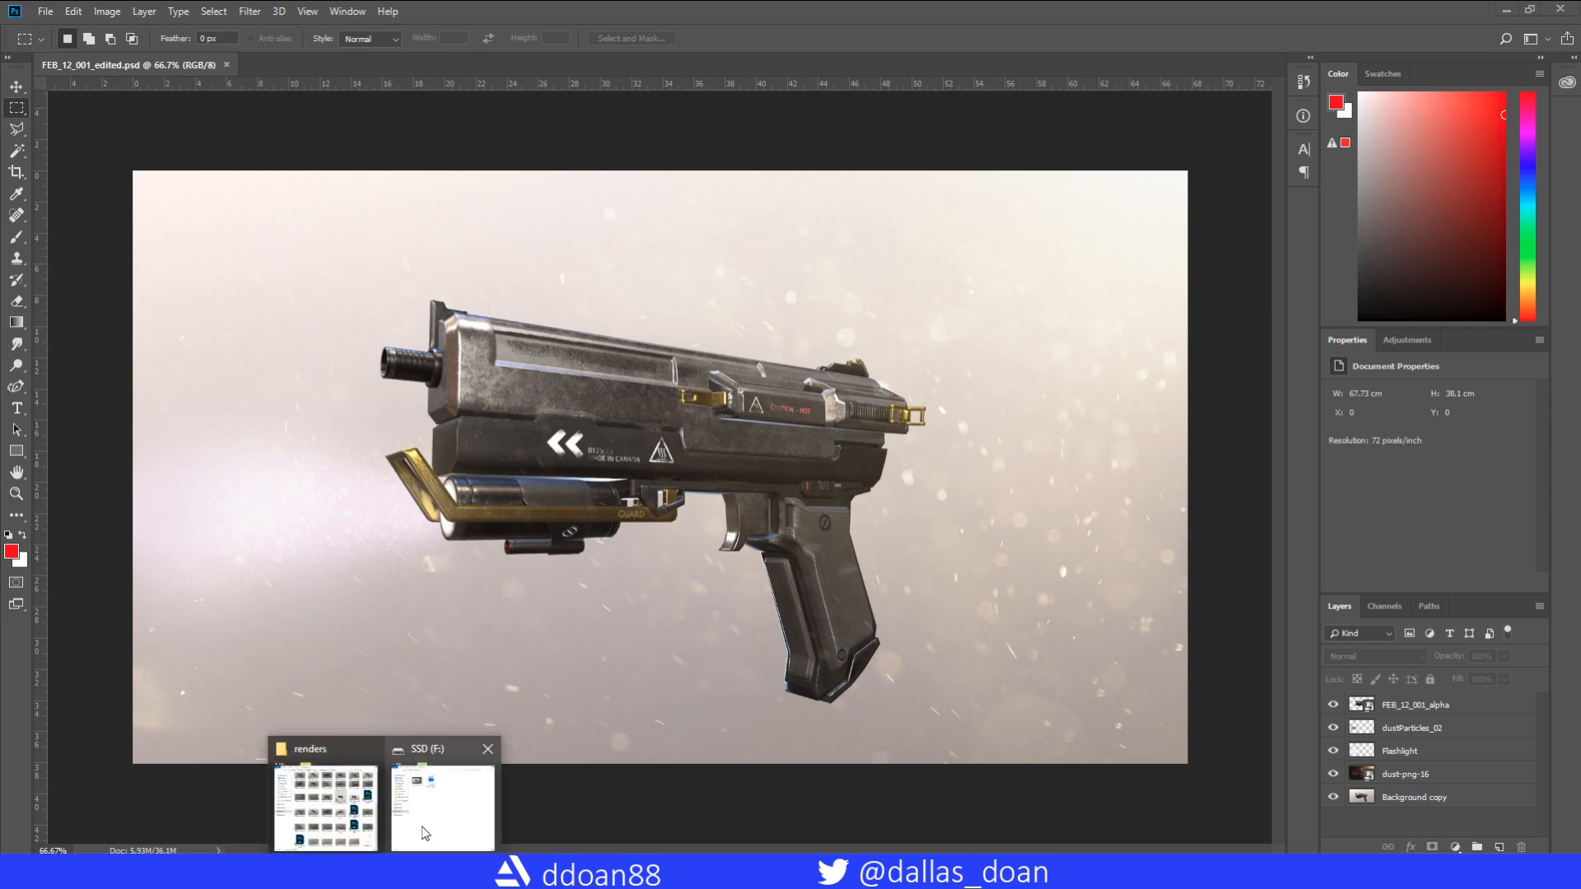
pyautogui.click(325, 791)
pyautogui.click(1157, 507)
pyautogui.doubleClick(852, 494)
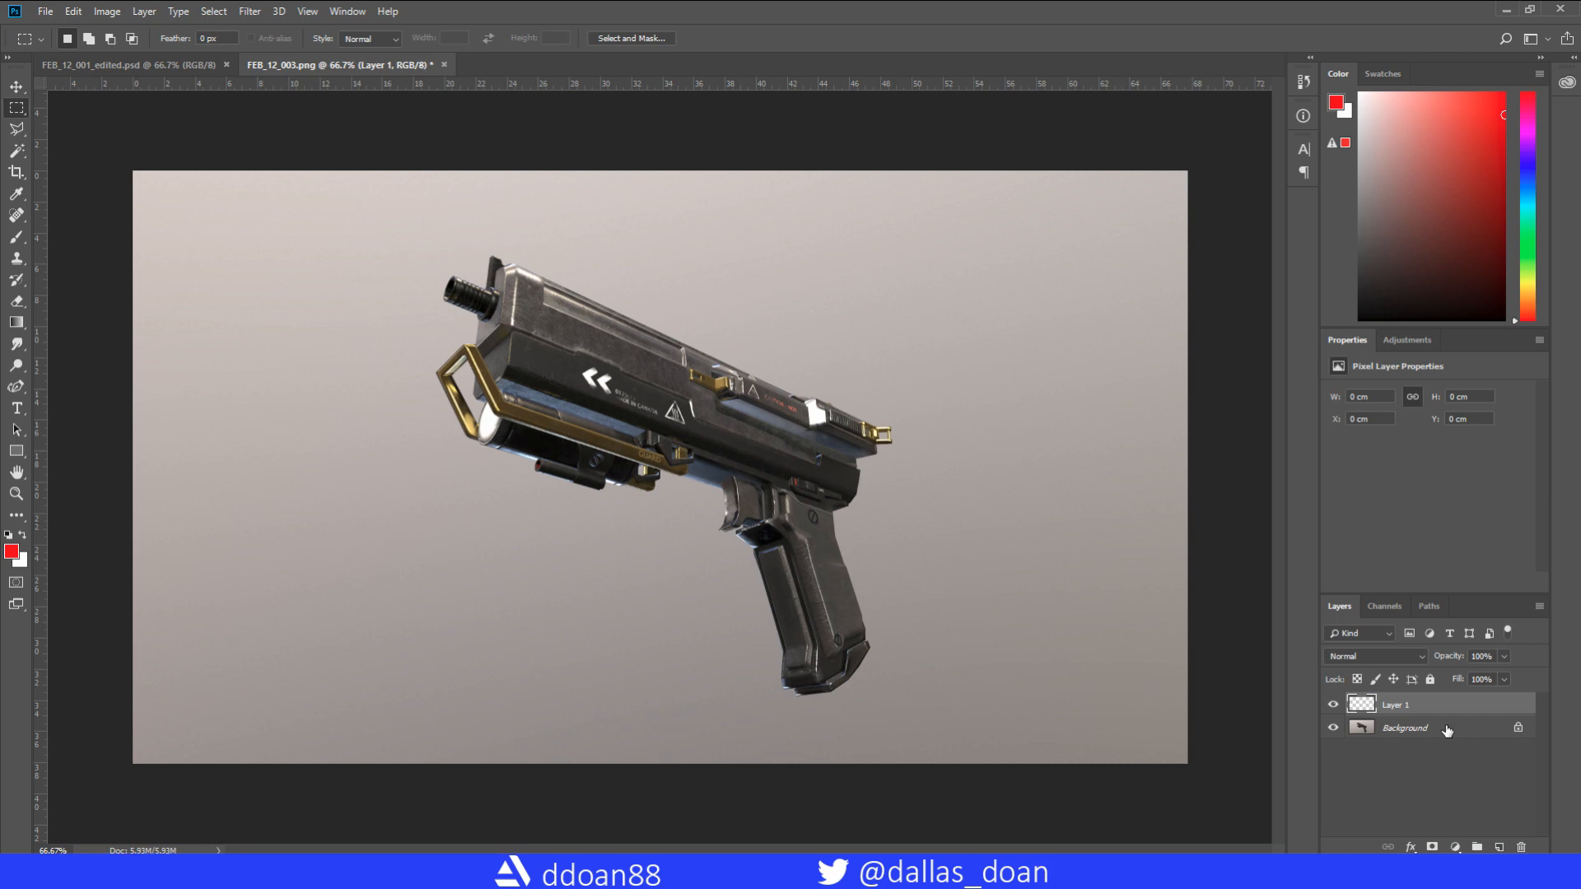
# - Replace the locked Background with an unlocked duplicate and rename Layer 1 to Flashlight
pyautogui.moveTo(1447, 730); pyautogui.dragTo(1499, 847)
pyautogui.moveTo(1456, 750); pyautogui.dragTo(1520, 846)
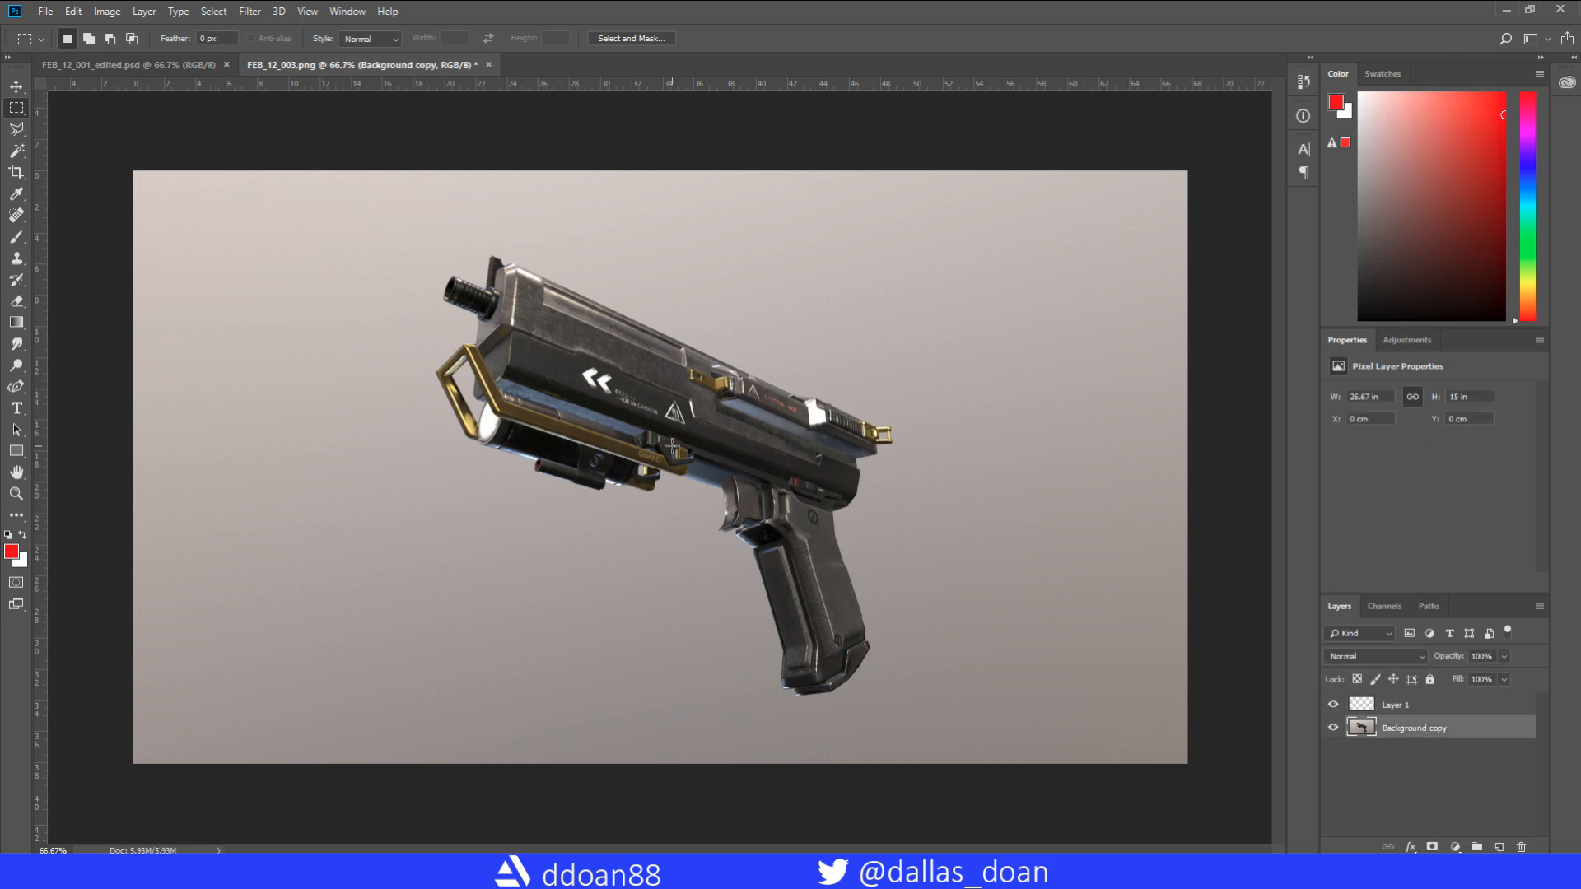
pyautogui.click(471, 416)
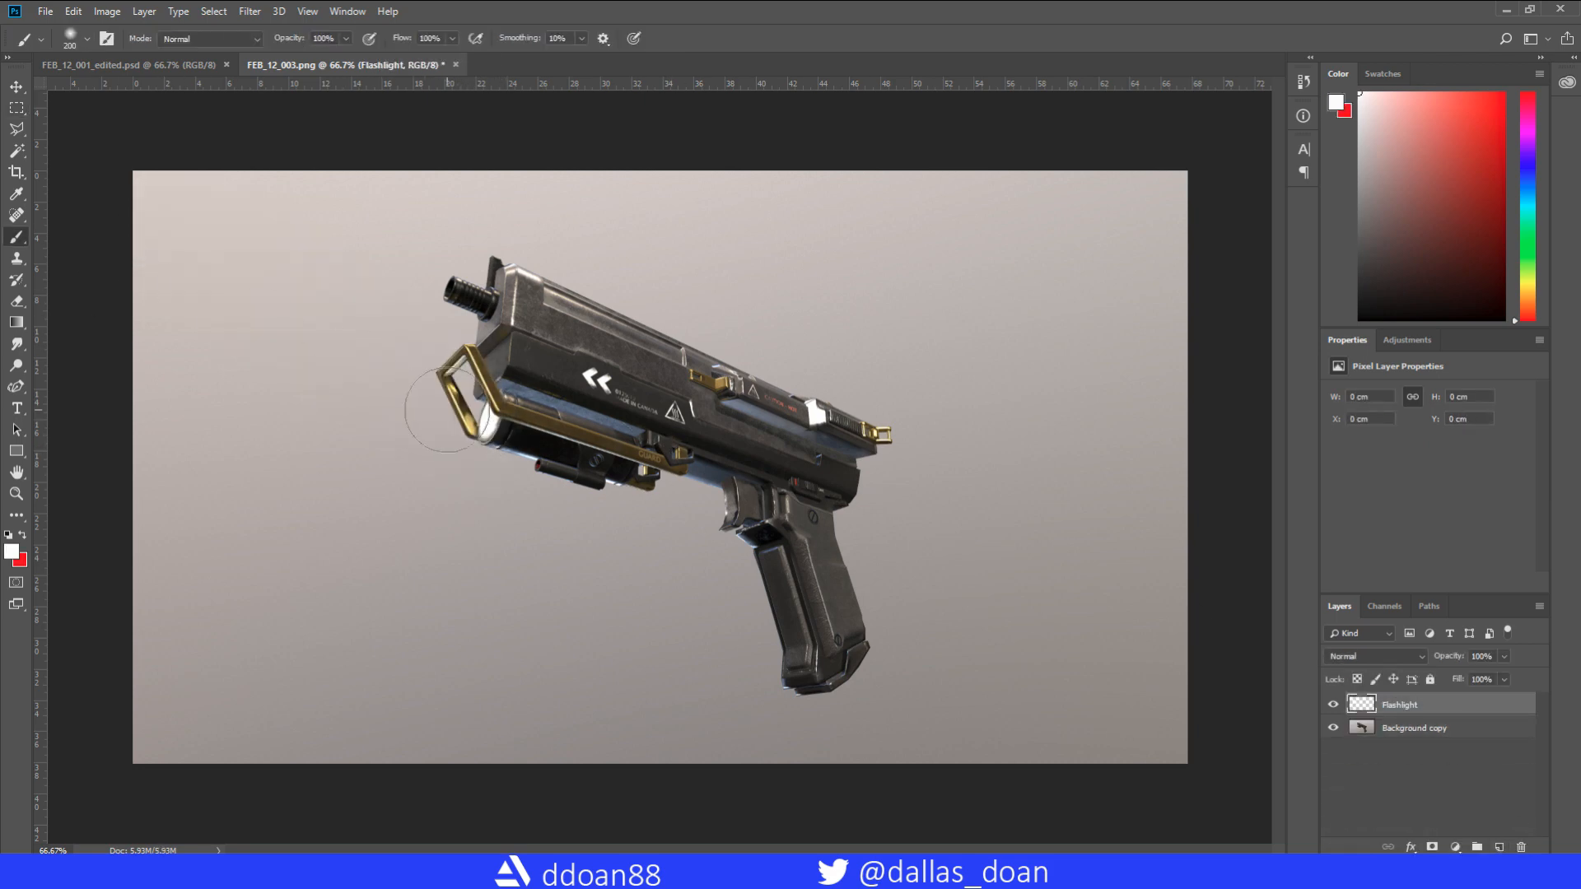
# - Paint a widening white light beam from the pistol's flashlight to the image's upper-left edge with a soft brush, enlarging it to 400 px
pyautogui.moveTo(445, 409); pyautogui.dragTo(138, 277)
pyautogui.hotkey('ctrl', 'z')
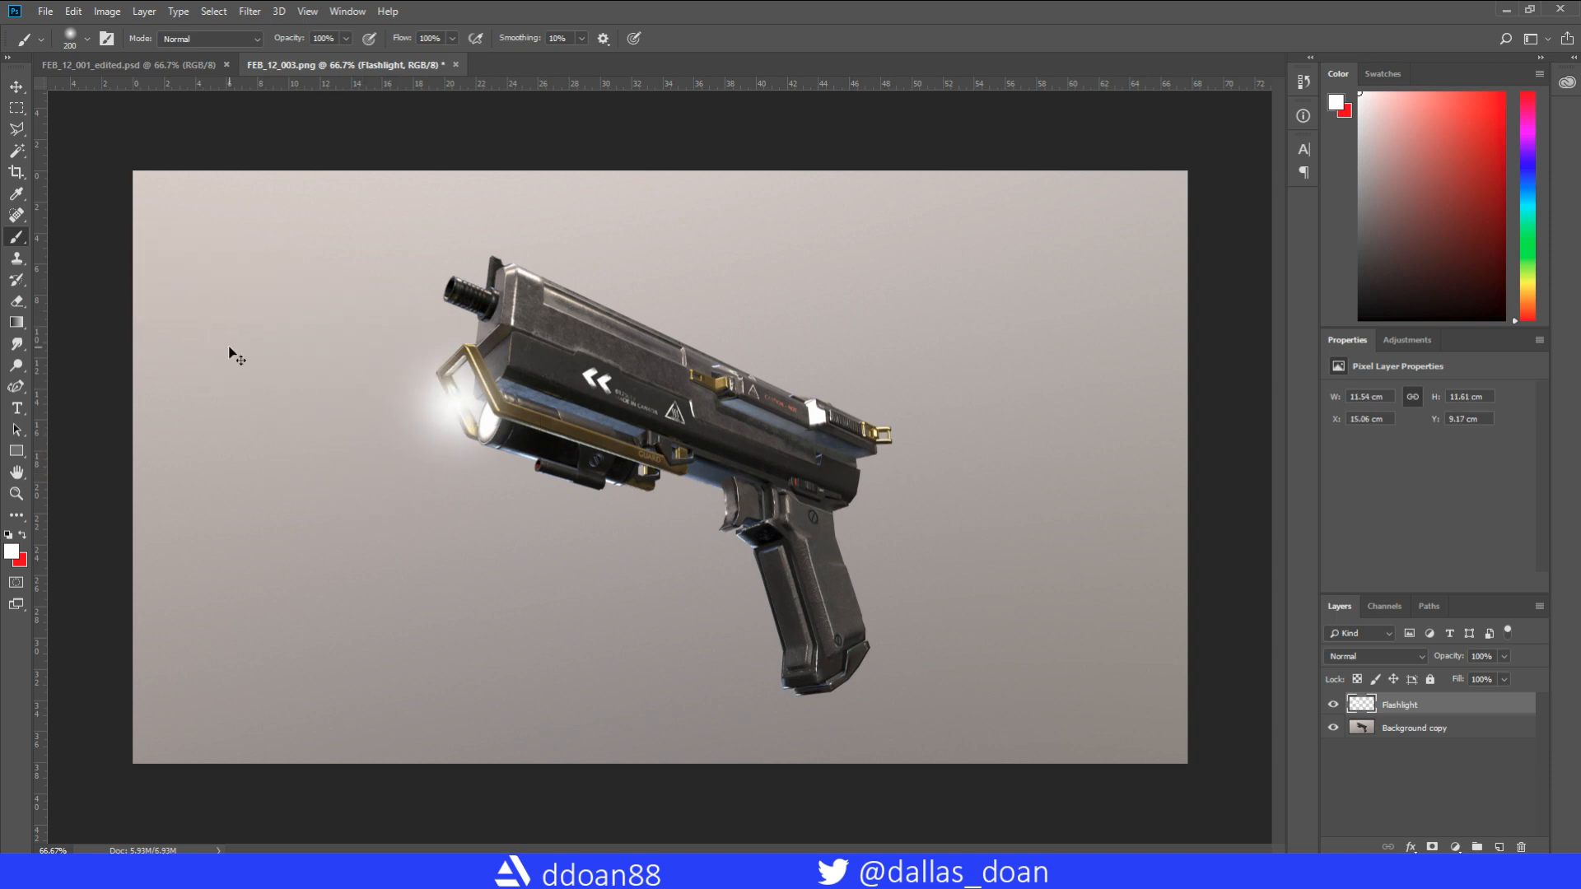
pyautogui.hotkey('ctrl', 'z')
pyautogui.press(']')
pyautogui.press(']')
pyautogui.press(']')
pyautogui.press(']')
pyautogui.press(']')
pyautogui.press(']')
pyautogui.press(']')
pyautogui.click(200, 331)
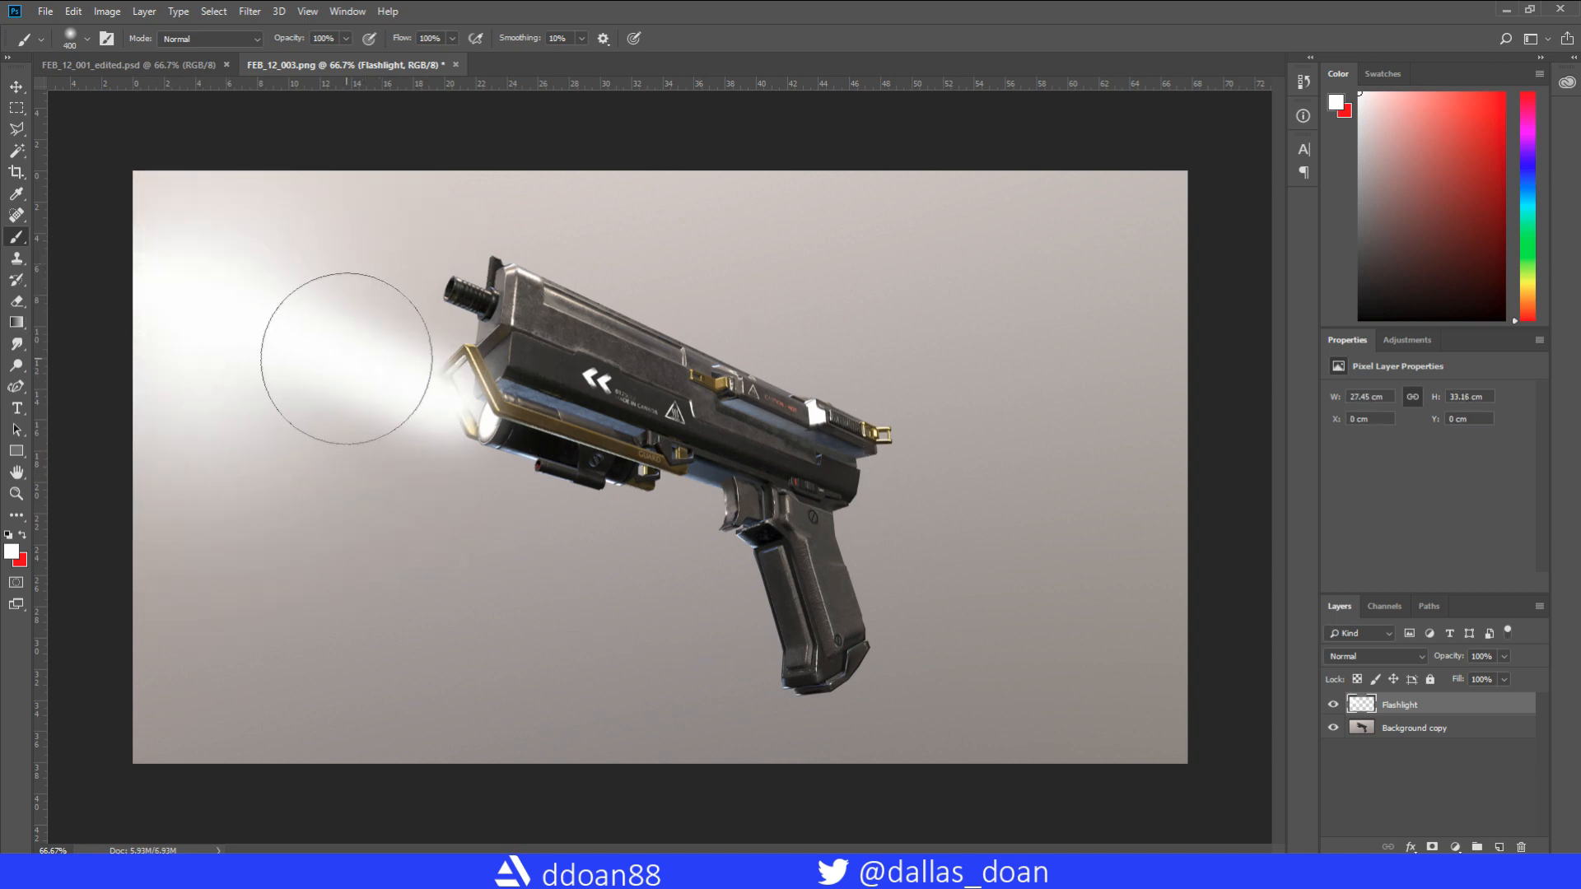
pyautogui.press('m')
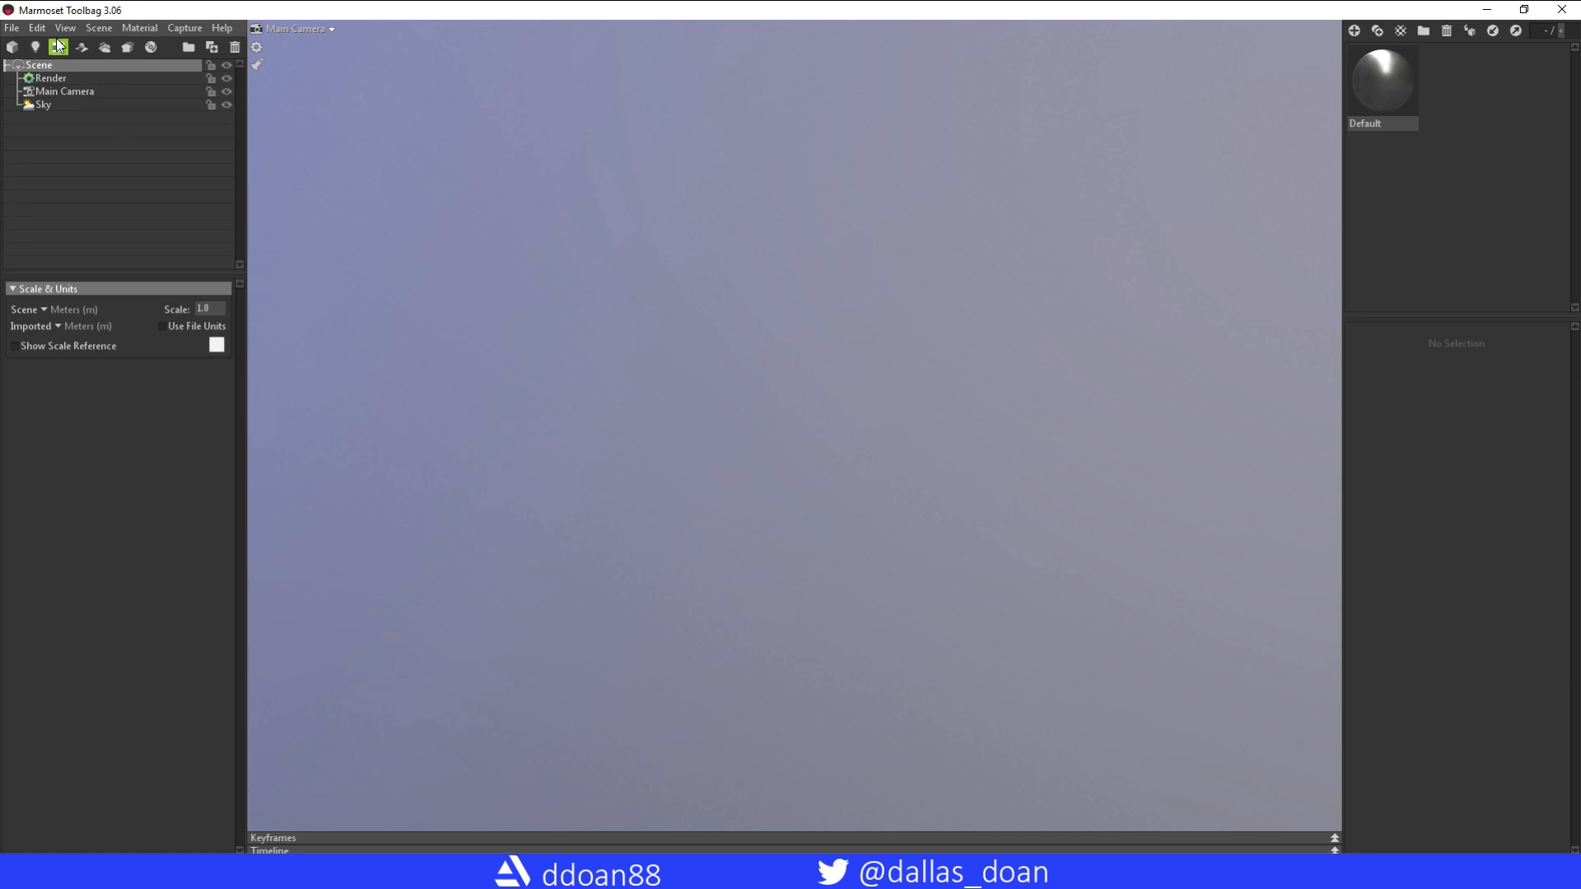
# - Switch to Marmoset Toolbag, open the scifi_pistol_02 scene and view it through Camera 3
pyautogui.click(11, 27)
pyautogui.moveTo(49, 73)
pyautogui.click(294, 74)
pyautogui.click(297, 28)
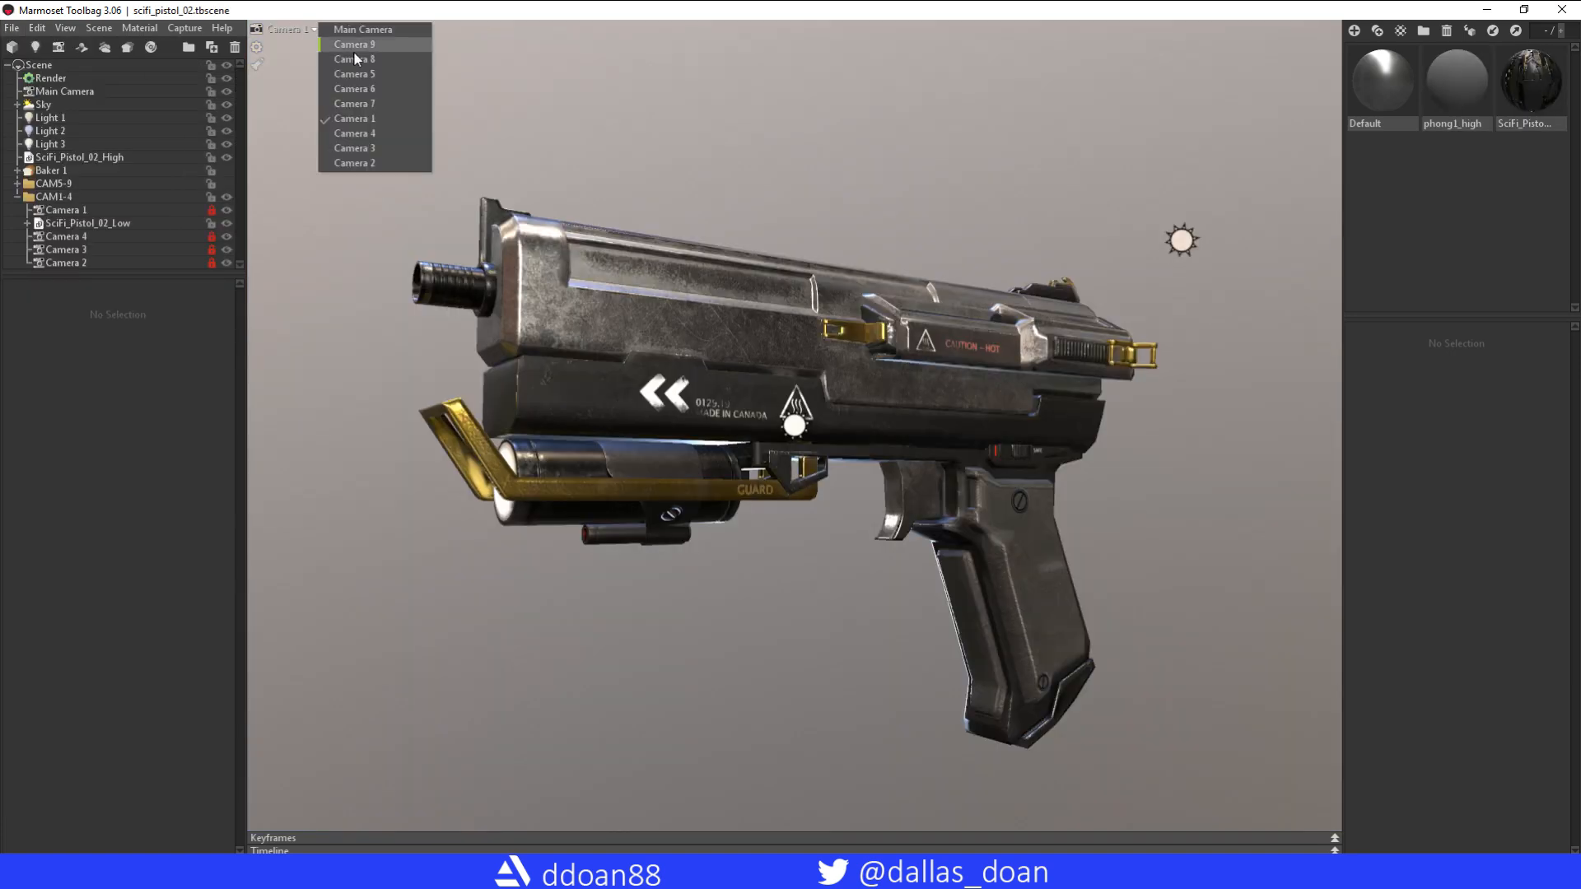
pyautogui.click(338, 74)
# - Check the image capture settings for transparent PNG output and capture an image of the Camera 3 view
pyautogui.click(185, 28)
pyautogui.click(222, 154)
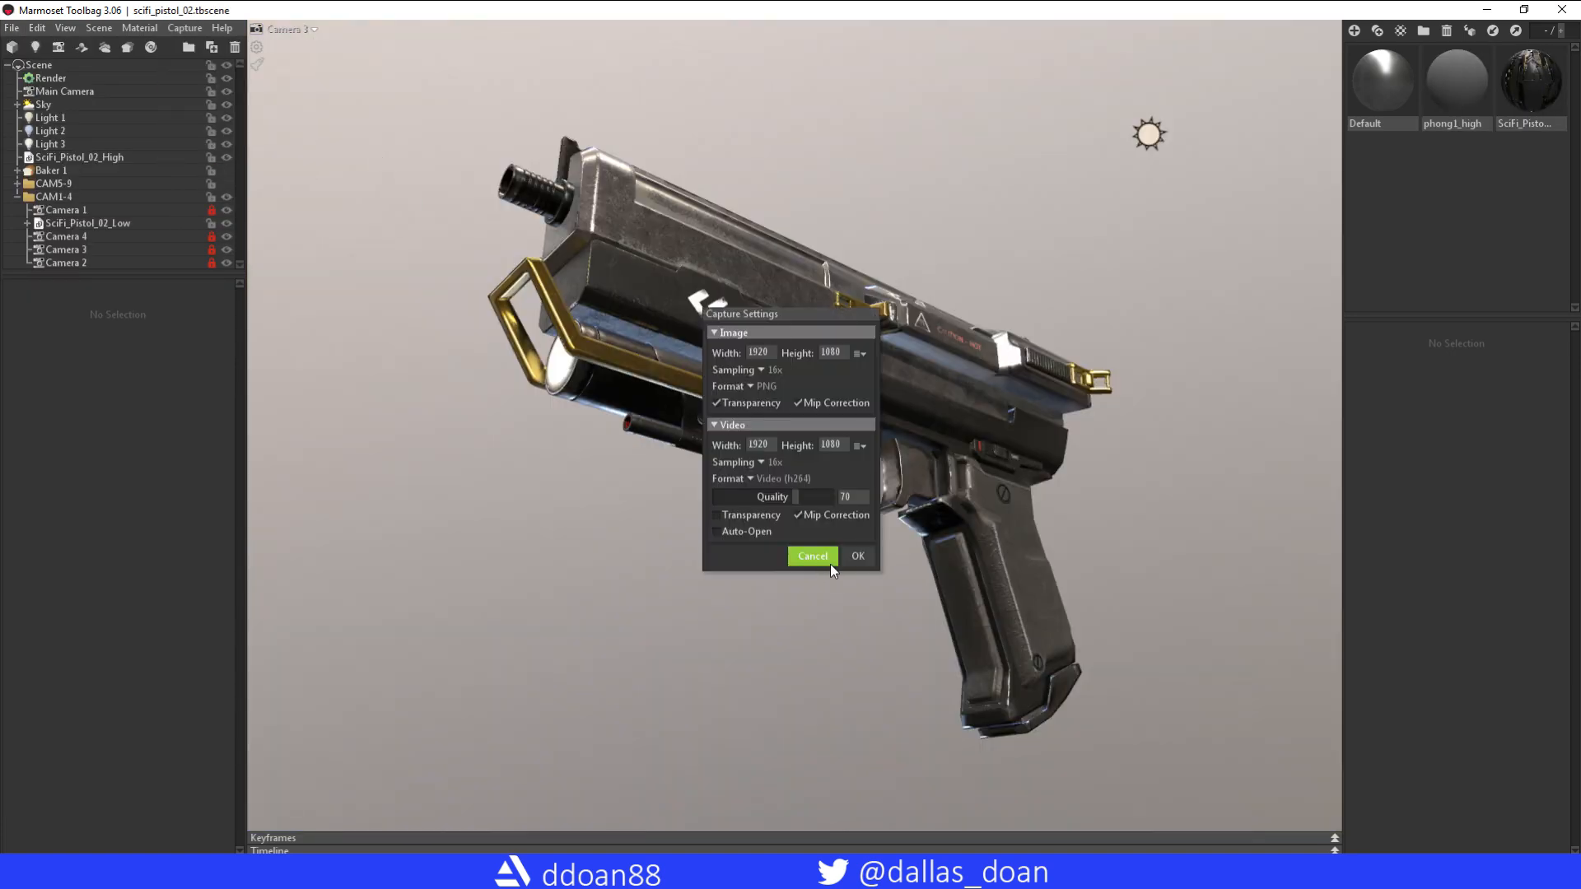
pyautogui.click(827, 558)
pyautogui.click(221, 28)
pyautogui.click(715, 505)
# - Move the captured screenshot from the Desktop into the renders folder and rename it FEB_12_003_alpha
pyautogui.click(387, 871)
pyautogui.click(323, 798)
pyautogui.click(1243, 706)
pyautogui.press('super+e')
pyautogui.click(672, 291)
pyautogui.click(900, 428)
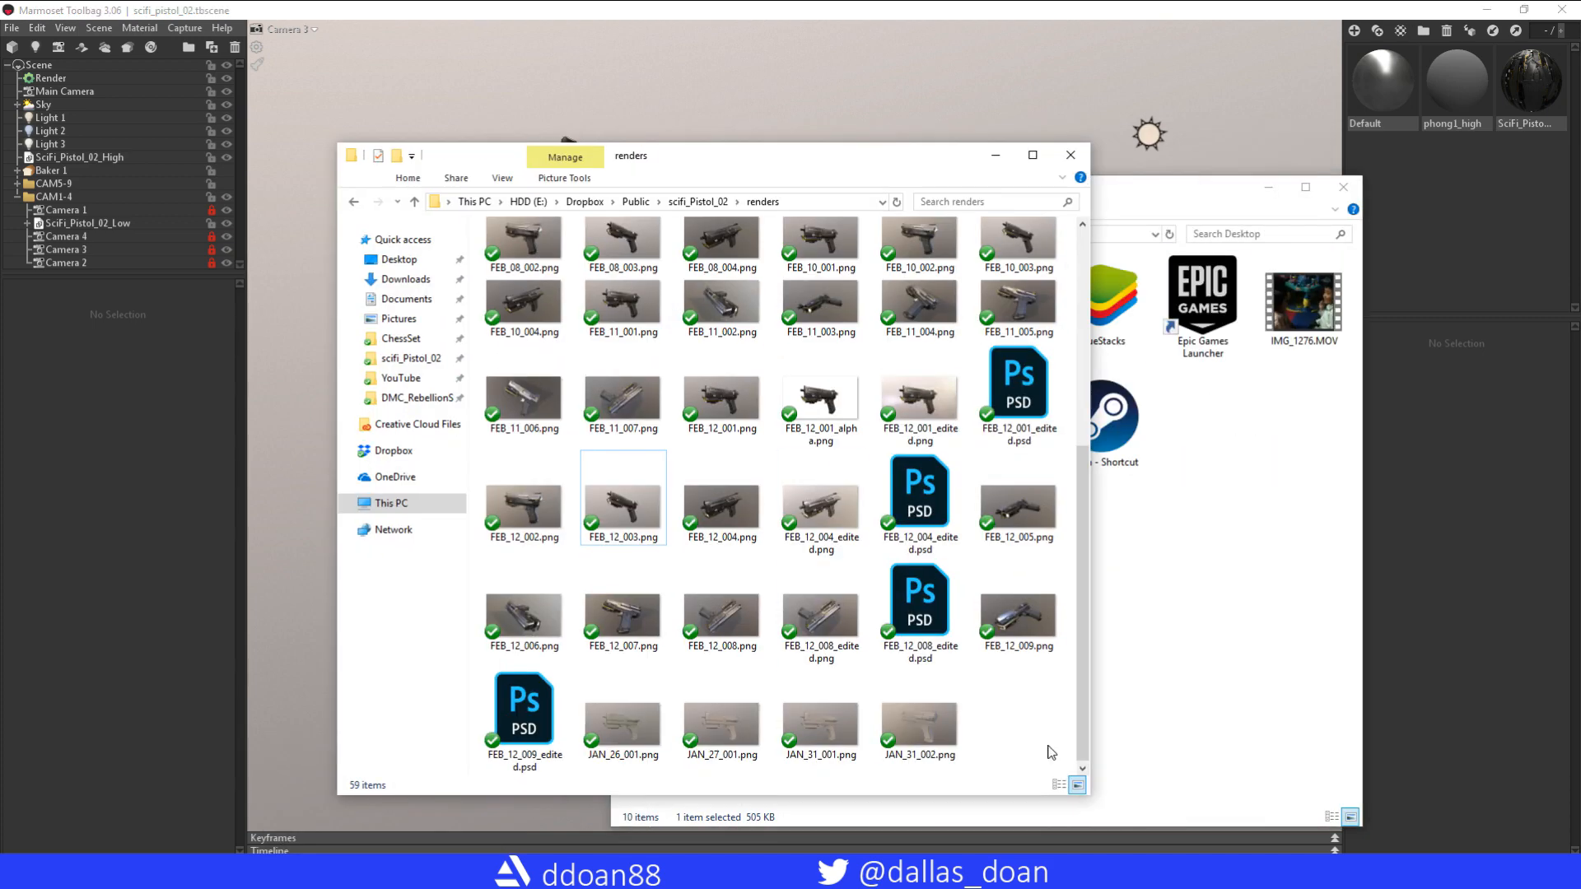
pyautogui.moveTo(900, 428); pyautogui.dragTo(996, 732)
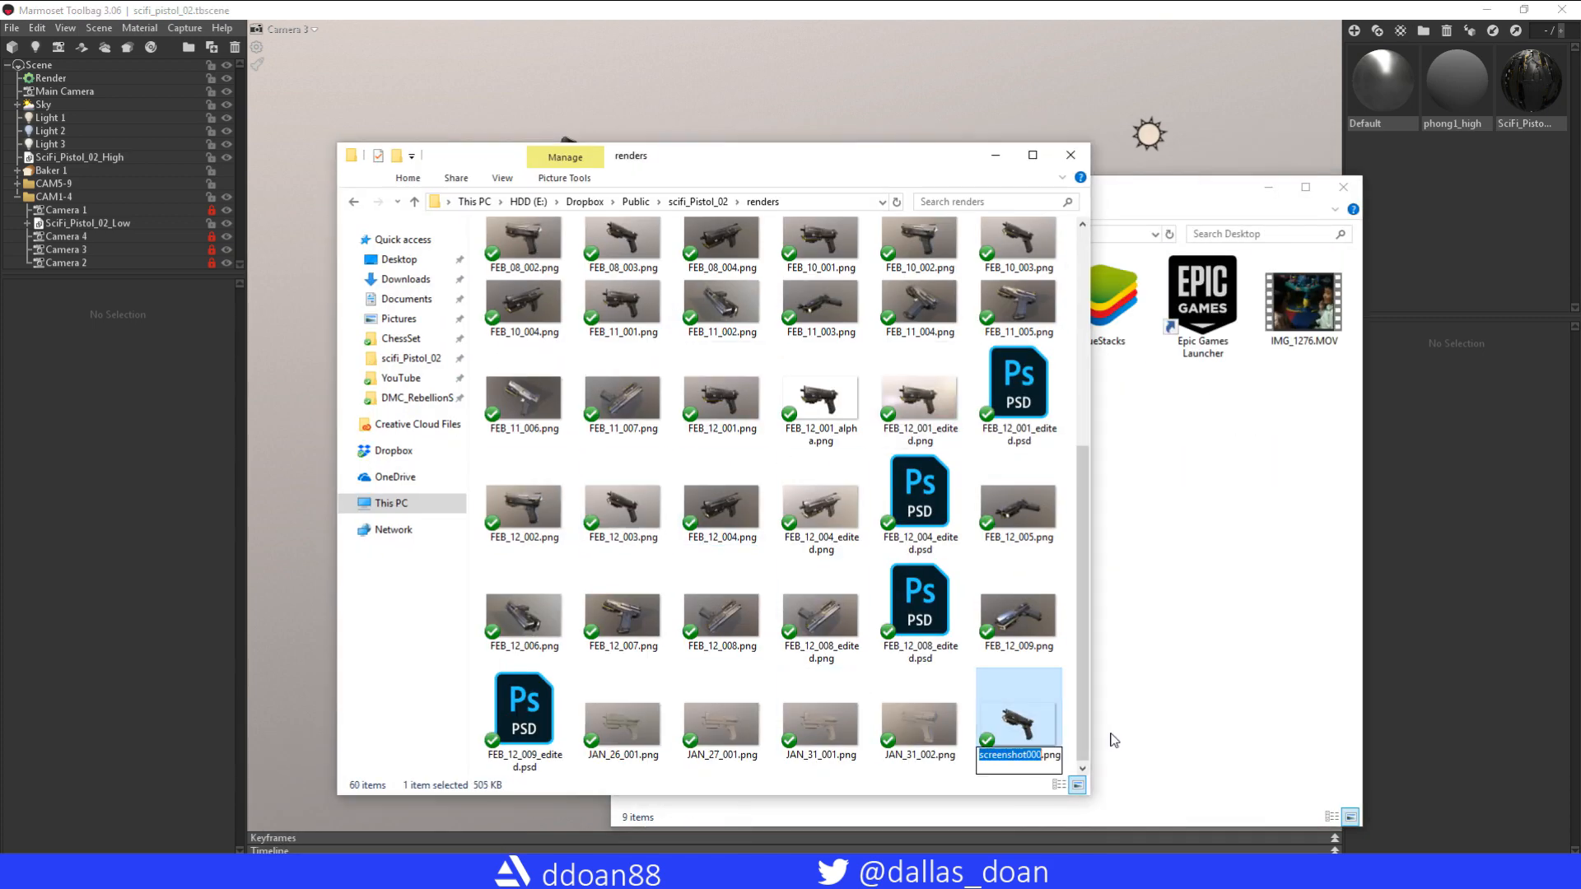
pyautogui.write('alpha')
pyautogui.press('Return')
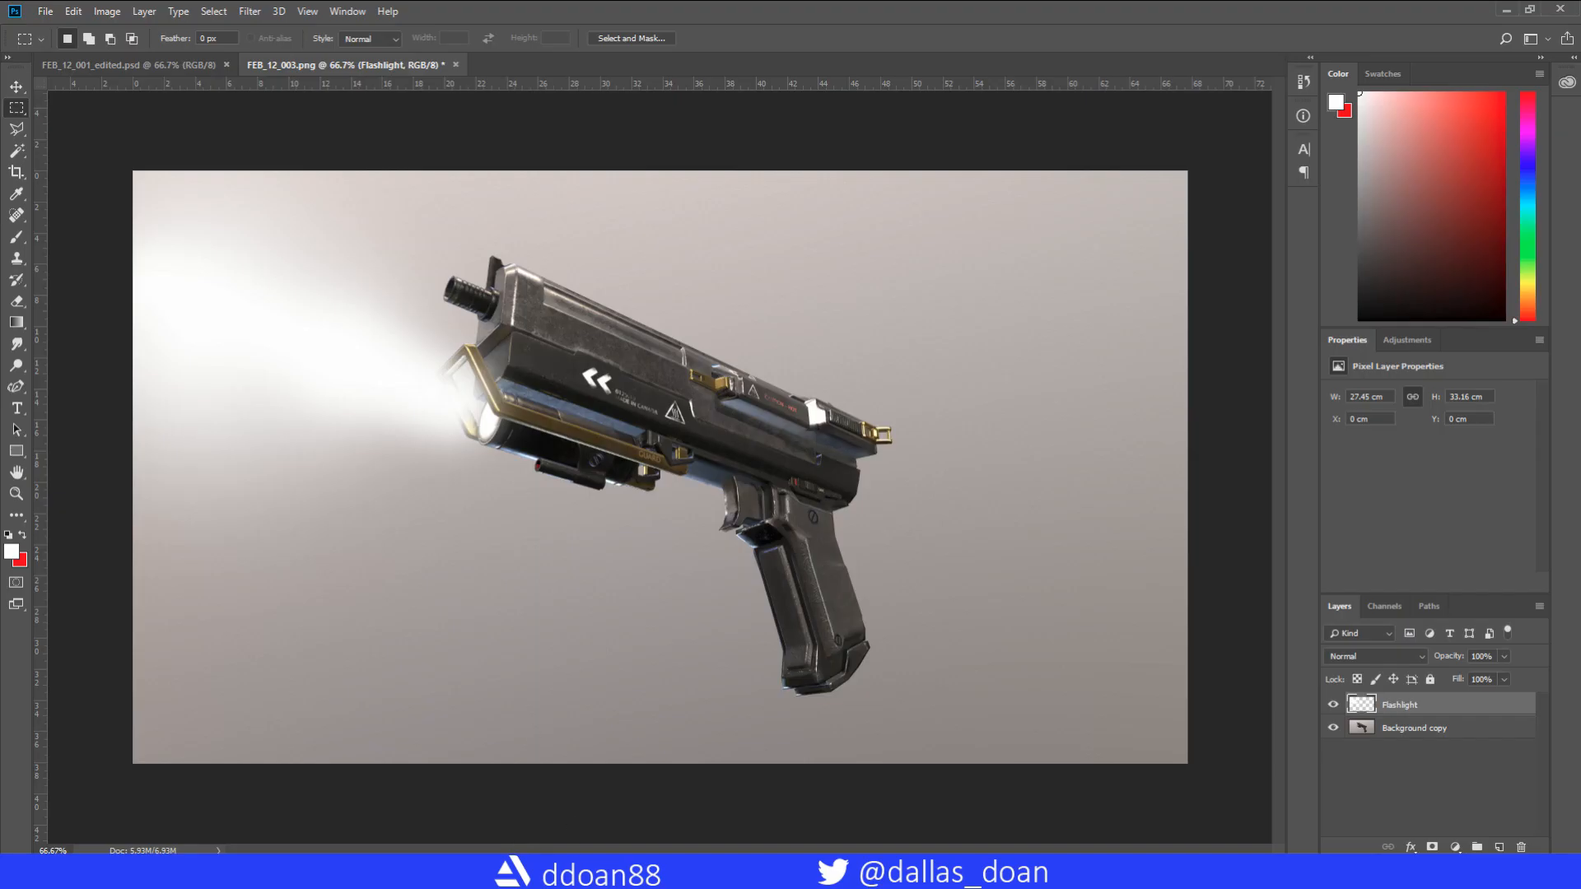
# - Place FEB_12_003_alpha.png above the Flashlight layer in the FEB_12_003 Photoshop document
pyautogui.hotkey('alt', 'Tab')
pyautogui.moveTo(722, 502); pyautogui.dragTo(582, 540)
pyautogui.press('Return')
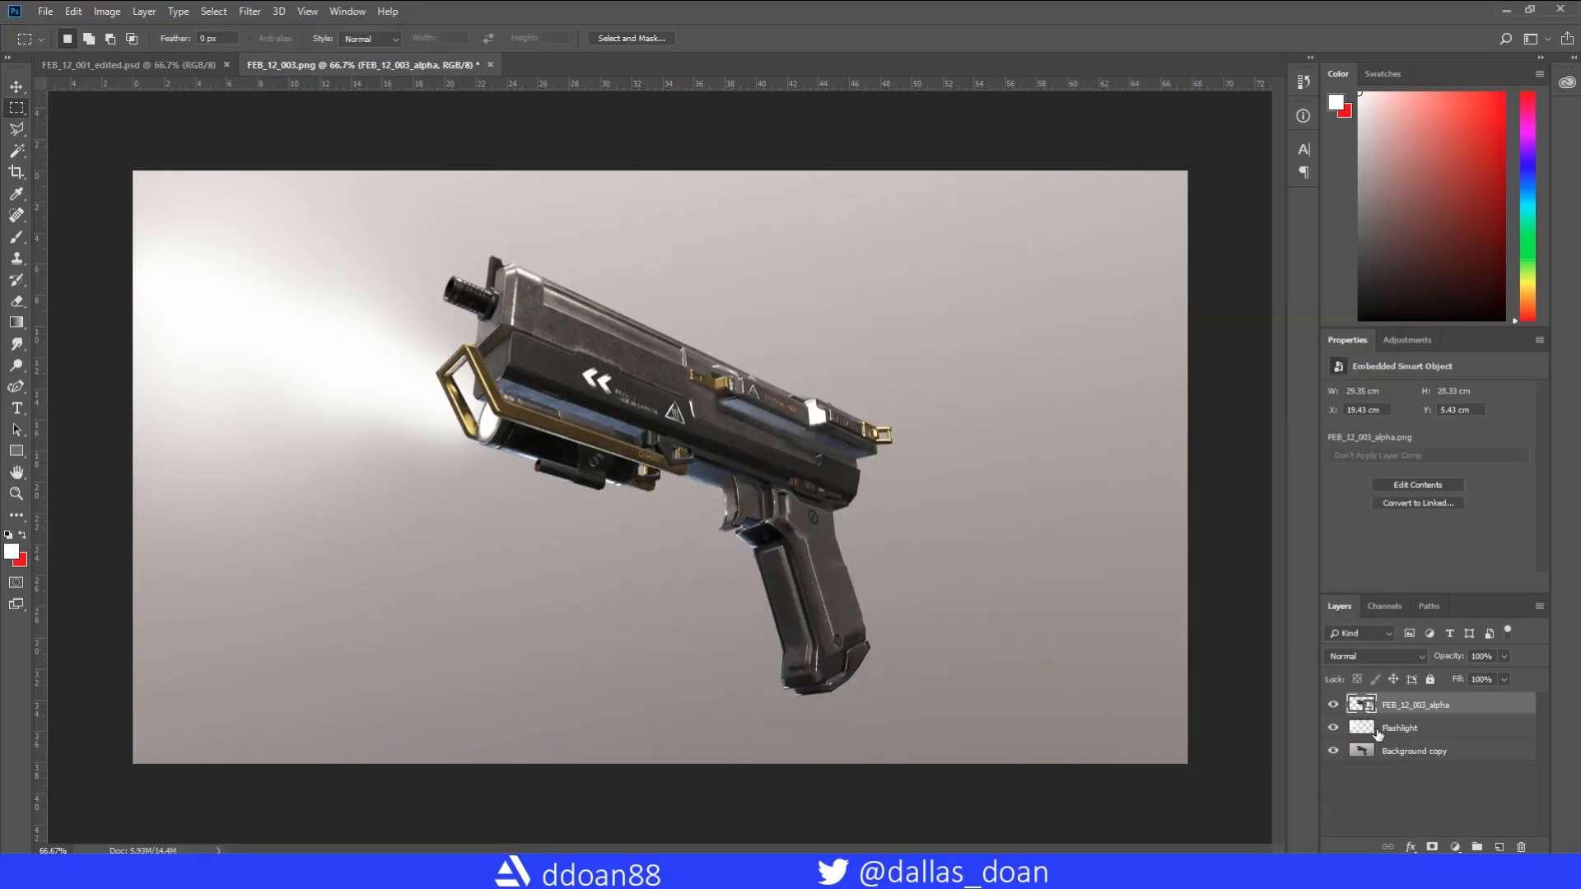
pyautogui.click(132, 66)
pyautogui.moveTo(387, 871)
pyautogui.click(511, 803)
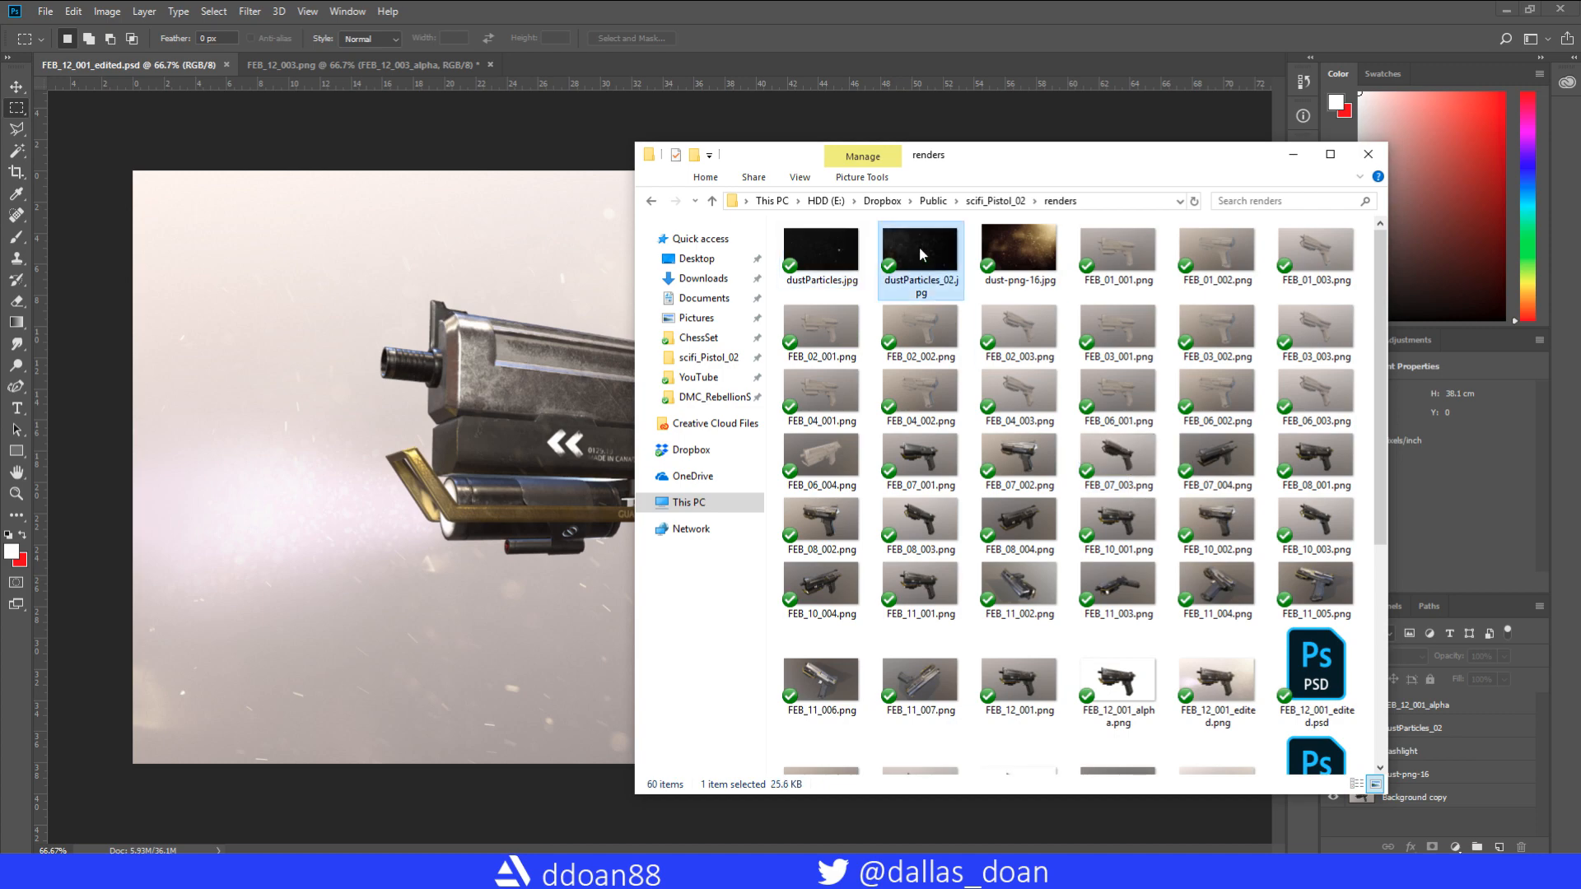
pyautogui.moveTo(920, 270); pyautogui.dragTo(568, 511)
pyautogui.press('Return')
pyautogui.press('v')
pyautogui.moveTo(713, 473); pyautogui.dragTo(642, 524)
pyautogui.press('Delete')
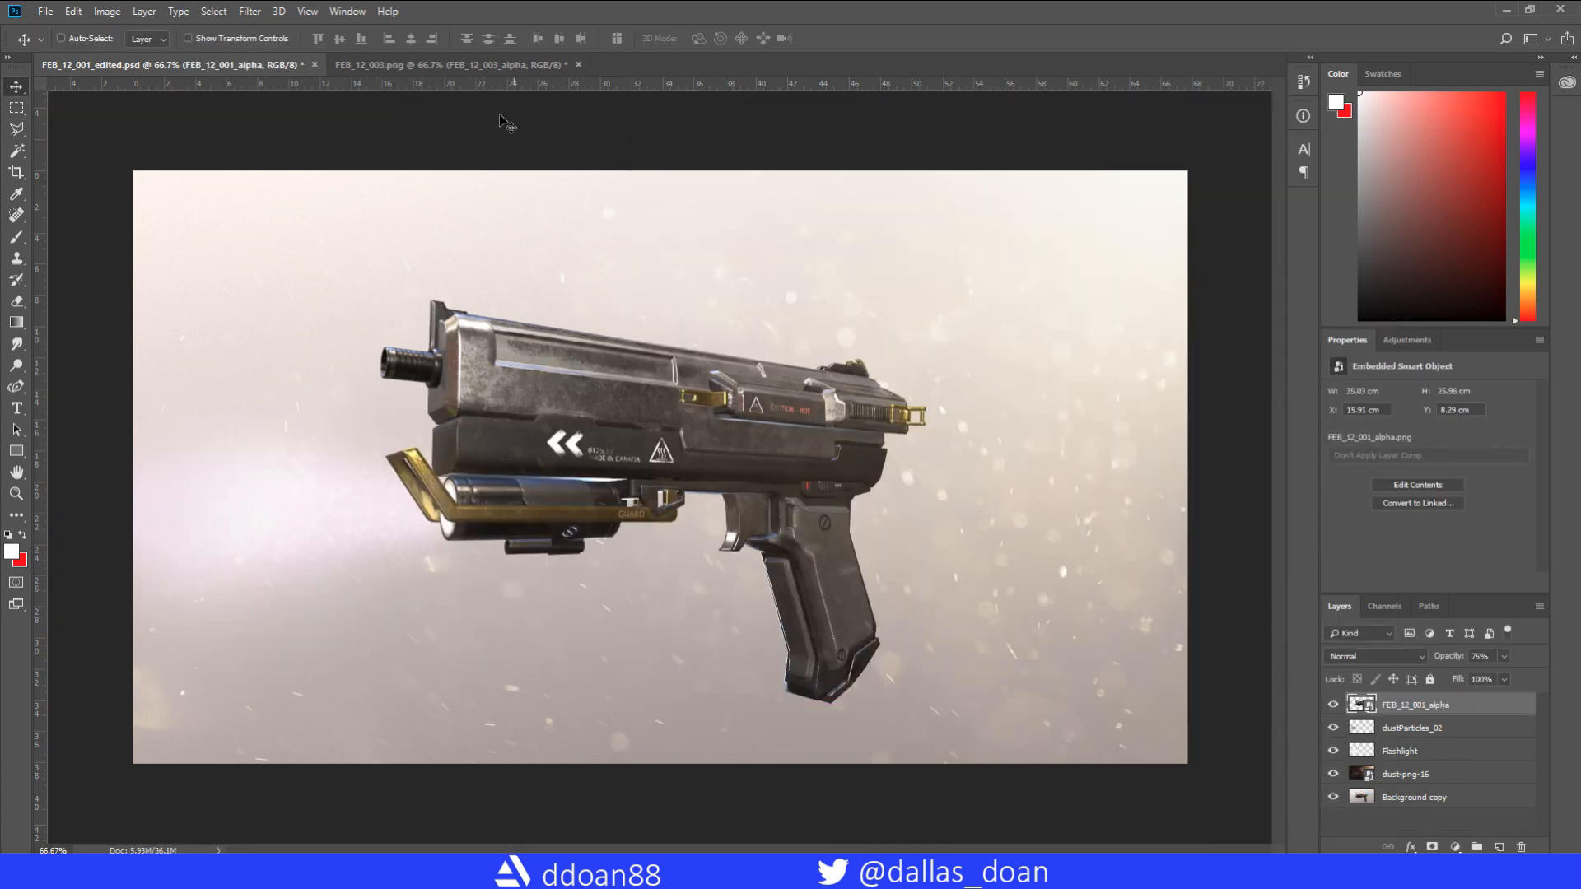
# - Place dustParticles_02.jpg in the FEB_12_003 document, rotated and positioned along the flashlight beam
pyautogui.click(411, 65)
pyautogui.moveTo(387, 872)
pyautogui.click(473, 805)
pyautogui.moveTo(920, 270); pyautogui.dragTo(568, 502)
pyautogui.press('Return')
pyautogui.moveTo(660, 467); pyautogui.dragTo(292, 336)
pyautogui.press('e')
pyautogui.hotkey('ctrl', 't')
pyautogui.moveTo(547, 465); pyautogui.dragTo(181, 284)
pyautogui.moveTo(441, 389)
pyautogui.mouseDown()
pyautogui.moveTo(375, 344)
pyautogui.moveTo(421, 379)
pyautogui.mouseUp()
pyautogui.press('Return')
# - Set the dustParticles_02 layer's blend mode to Screen
pyautogui.click(1375, 656)
pyautogui.click(1363, 265)
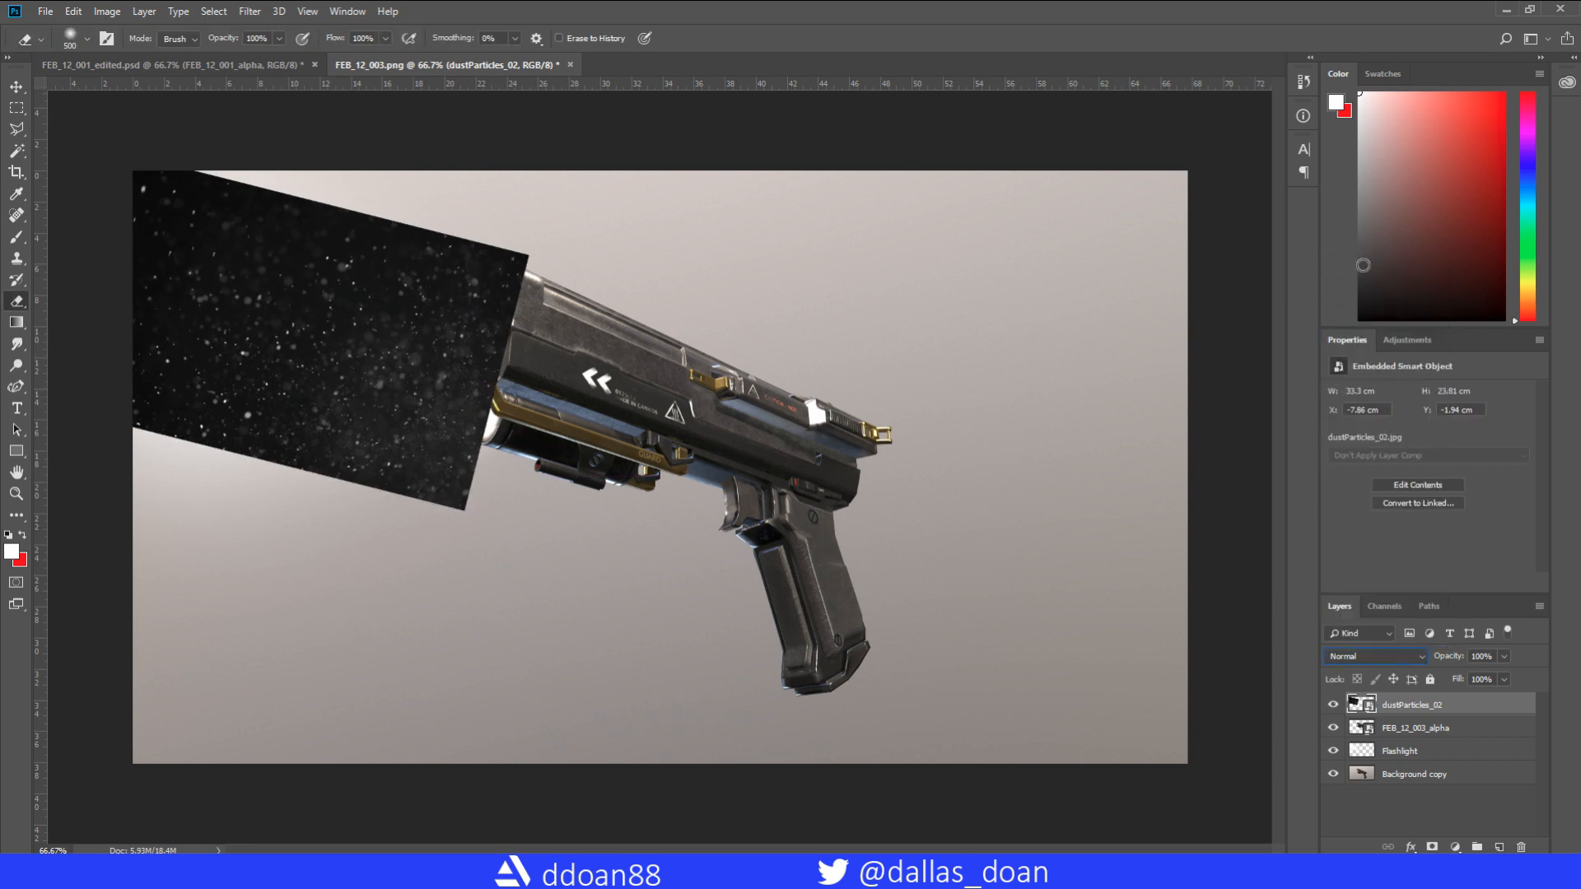
pyautogui.press('Down')
pyautogui.press('Down')
pyautogui.press('Down')
pyautogui.press('Down')
pyautogui.press('Down')
pyautogui.press('Down')
pyautogui.press('Down')
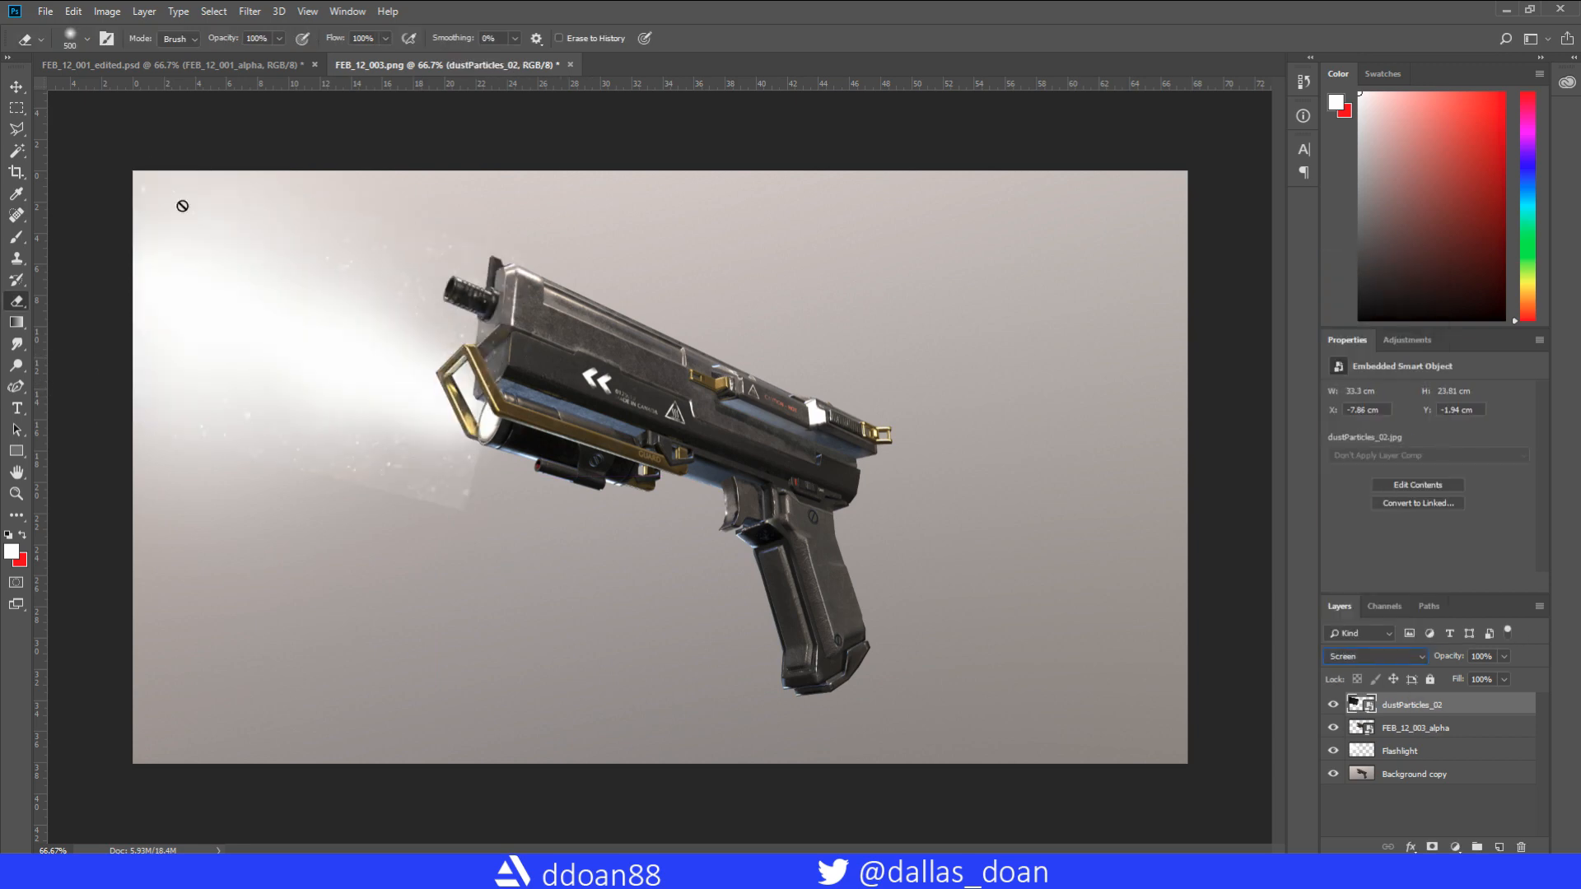
# - Rasterize the dustParticles_02 layer and move it below FEB_12_003_alpha
pyautogui.rightClick(1417, 708)
pyautogui.click(1399, 298)
pyautogui.moveTo(1418, 706); pyautogui.dragTo(1417, 735)
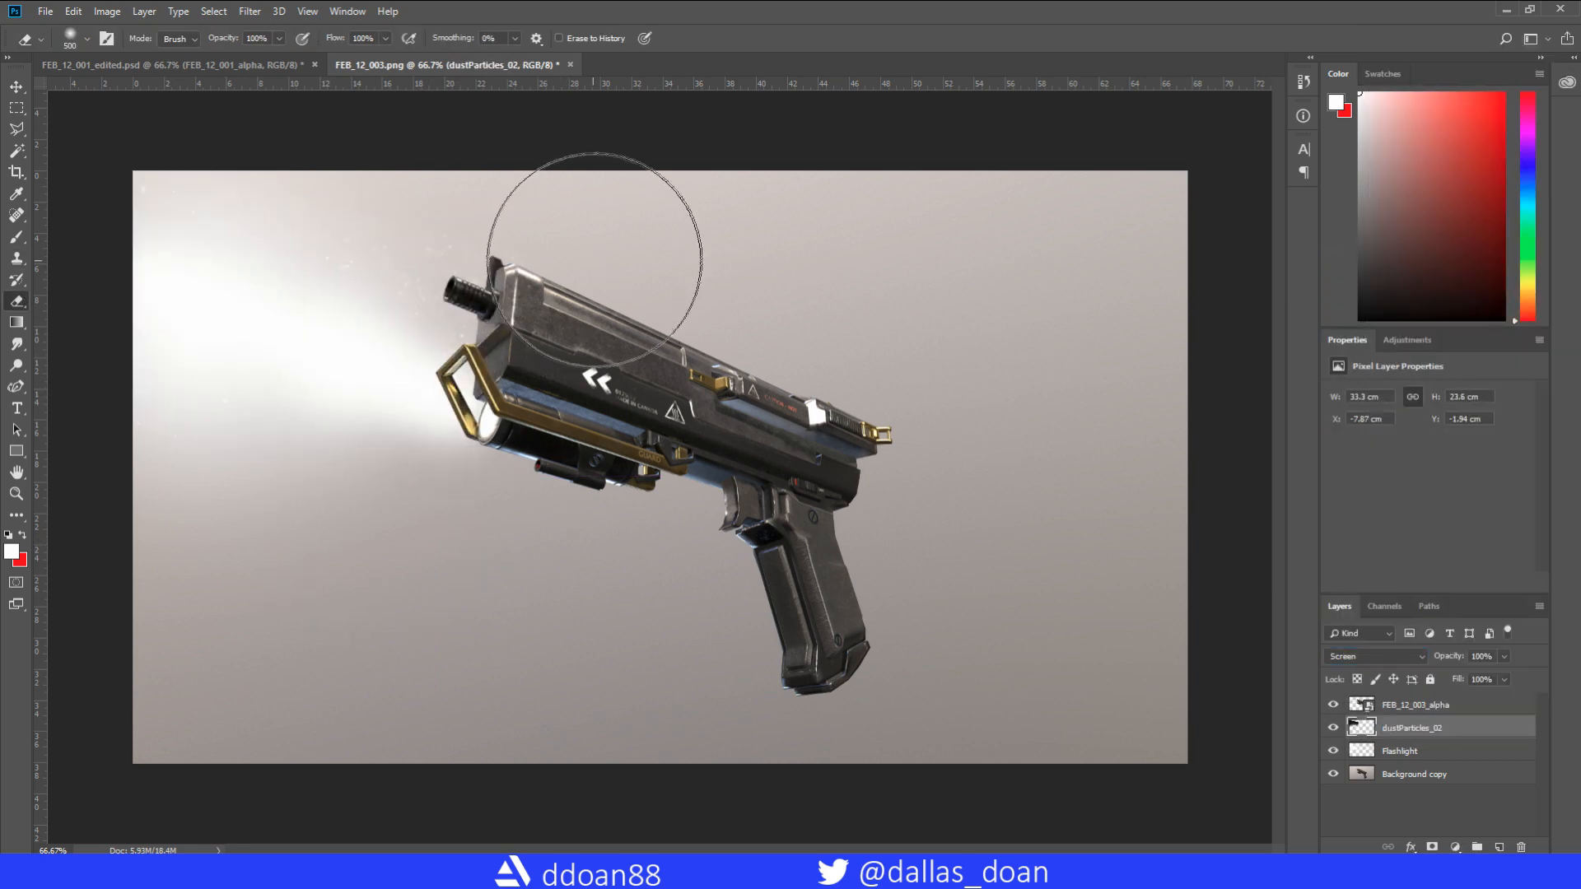
# - Move the Flashlight layer to the top of the layer stack and set its opacity to 65%
pyautogui.moveTo(1405, 741); pyautogui.dragTo(1395, 705)
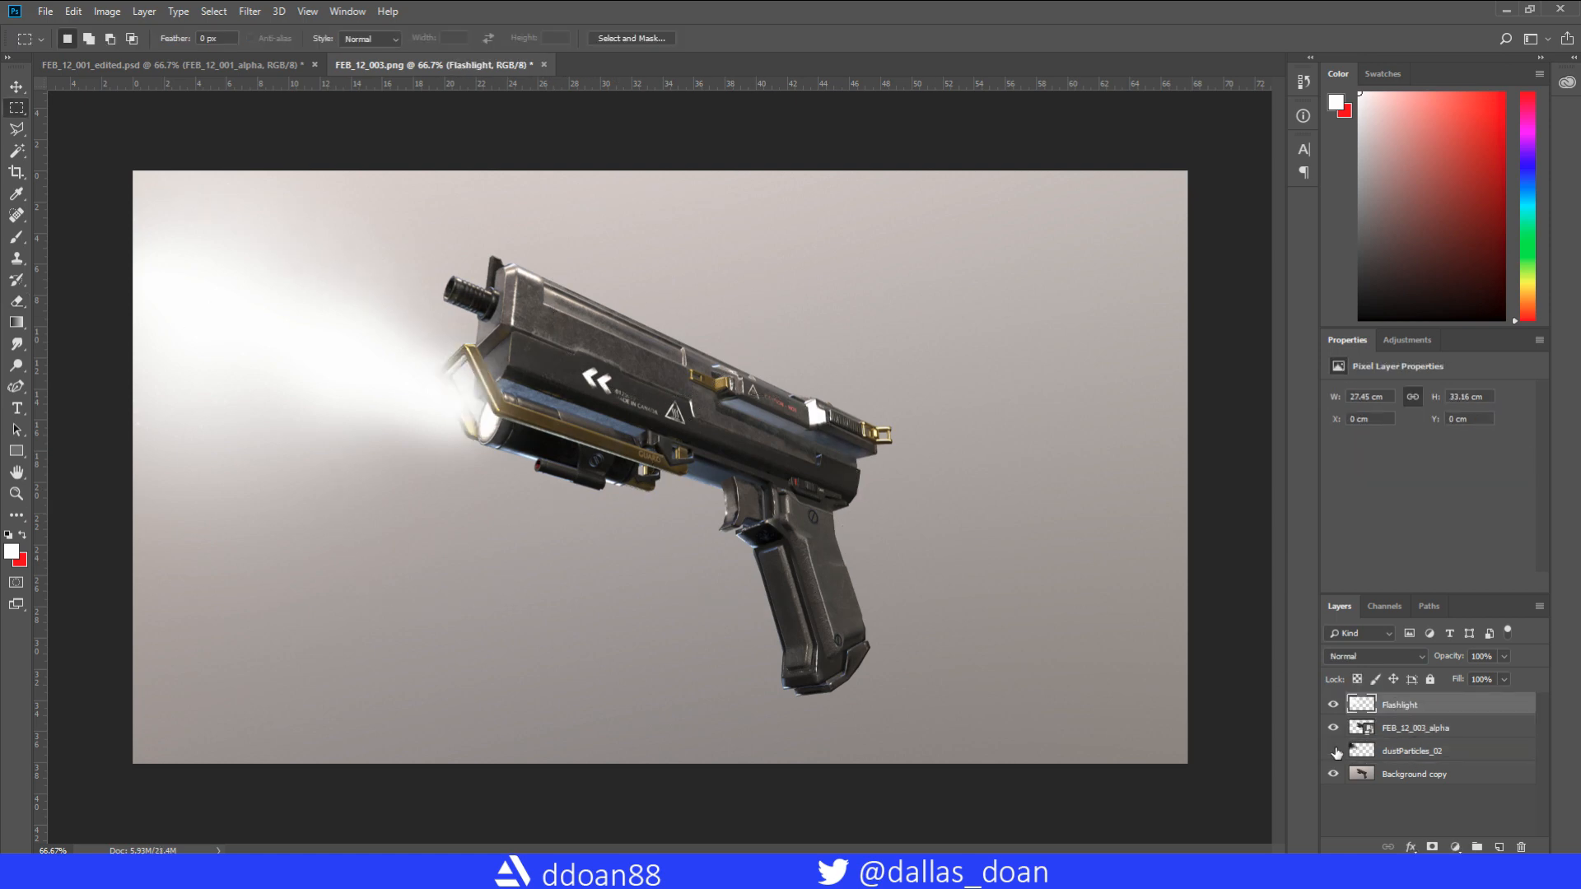
pyautogui.click(1333, 705)
pyautogui.click(1333, 705)
pyautogui.moveTo(1504, 656); pyautogui.dragTo(1414, 701)
# - Check the dust layers in FEB_12_001_edited and place dust-png-16.jpg into the FEB_12_003 document
pyautogui.click(235, 65)
pyautogui.click(1391, 729)
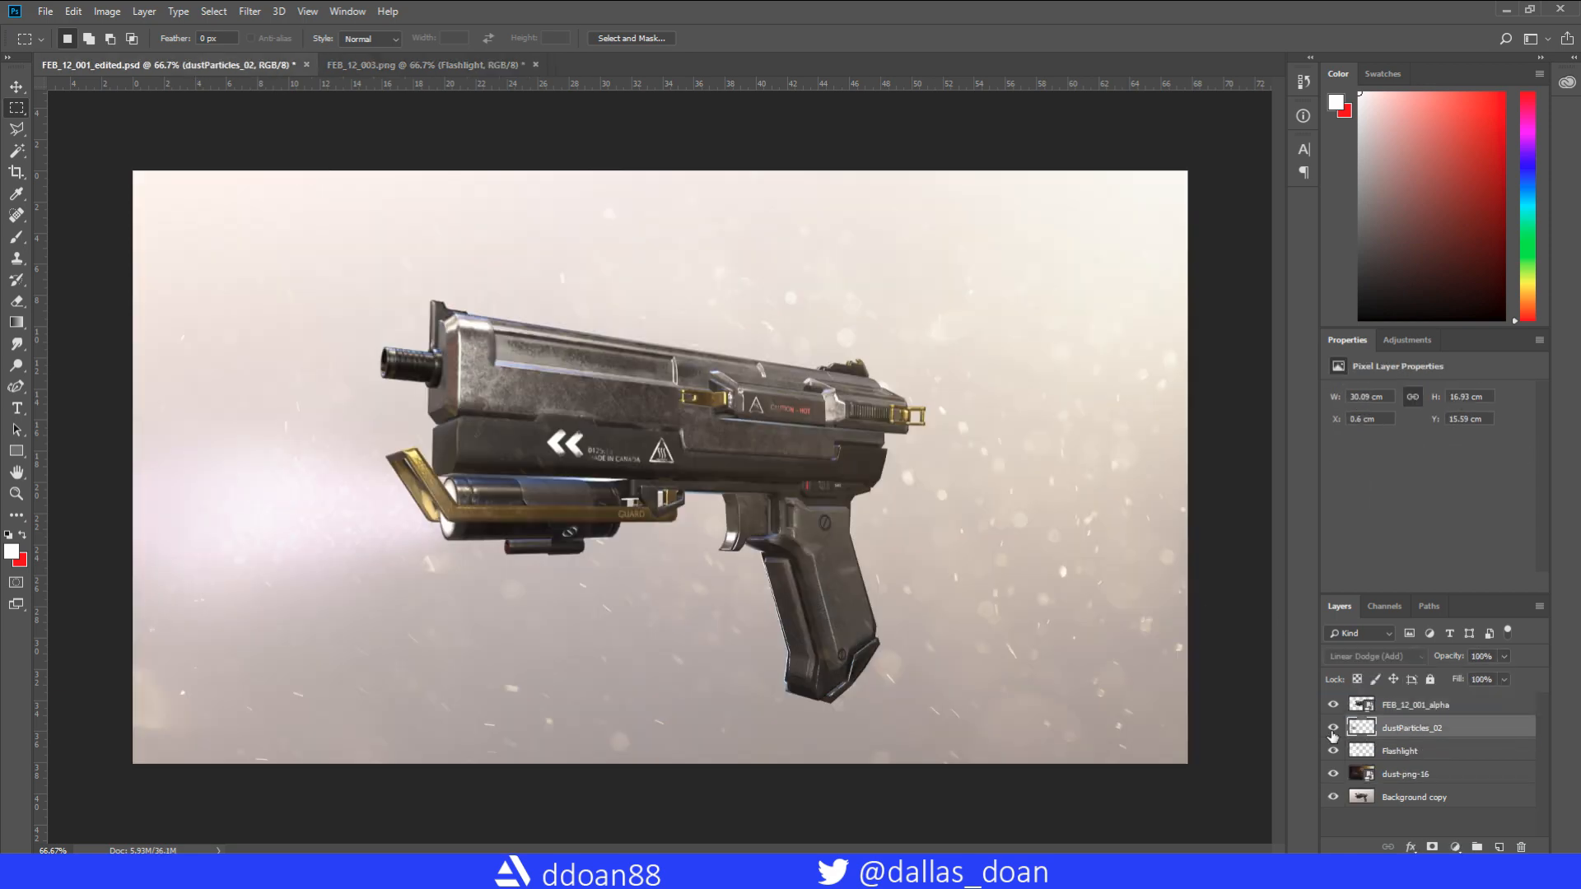
pyautogui.click(1392, 774)
pyautogui.click(386, 871)
pyautogui.click(265, 799)
pyautogui.click(409, 65)
pyautogui.click(386, 871)
pyautogui.click(265, 798)
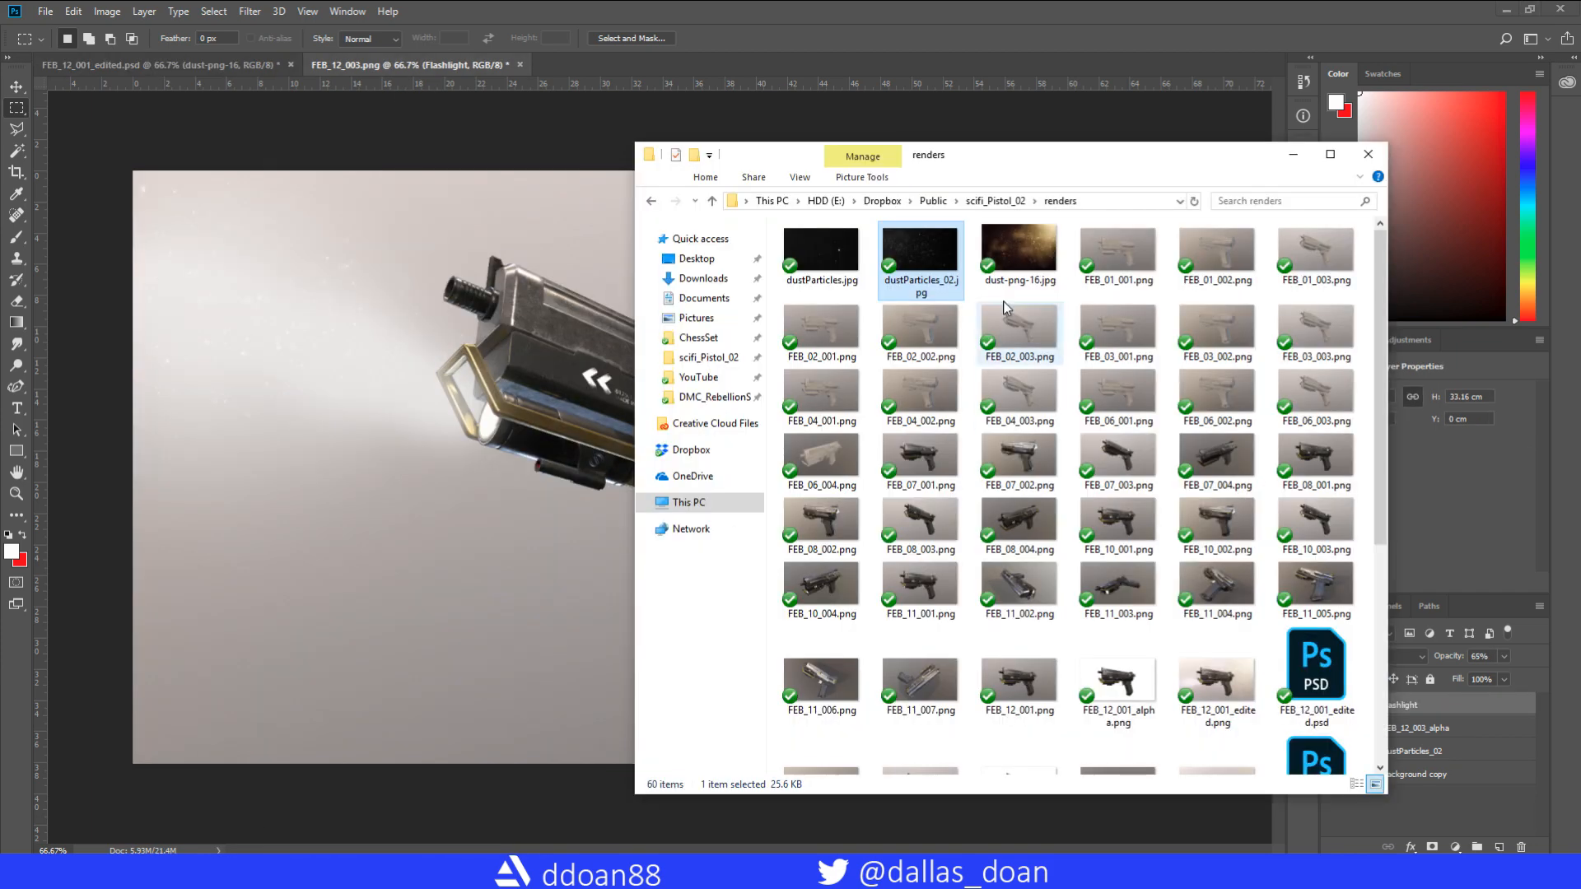
pyautogui.moveTo(1016, 257); pyautogui.dragTo(543, 544)
pyautogui.press('Return')
# - Scale dust-png-16 to cover the whole image and set its blend mode to Screen
pyautogui.hotkey('ctrl', 't')
pyautogui.moveTo(186, 172); pyautogui.dragTo(134, 138)
pyautogui.moveTo(1135, 763); pyautogui.dragTo(1192, 796)
pyautogui.press('Return')
pyautogui.click(1376, 656)
pyautogui.click(1342, 381)
# - Move the dust-png-16 layer below FEB_12_003_alpha and set its opacity to 77%
pyautogui.moveTo(1401, 767); pyautogui.dragTo(1401, 769)
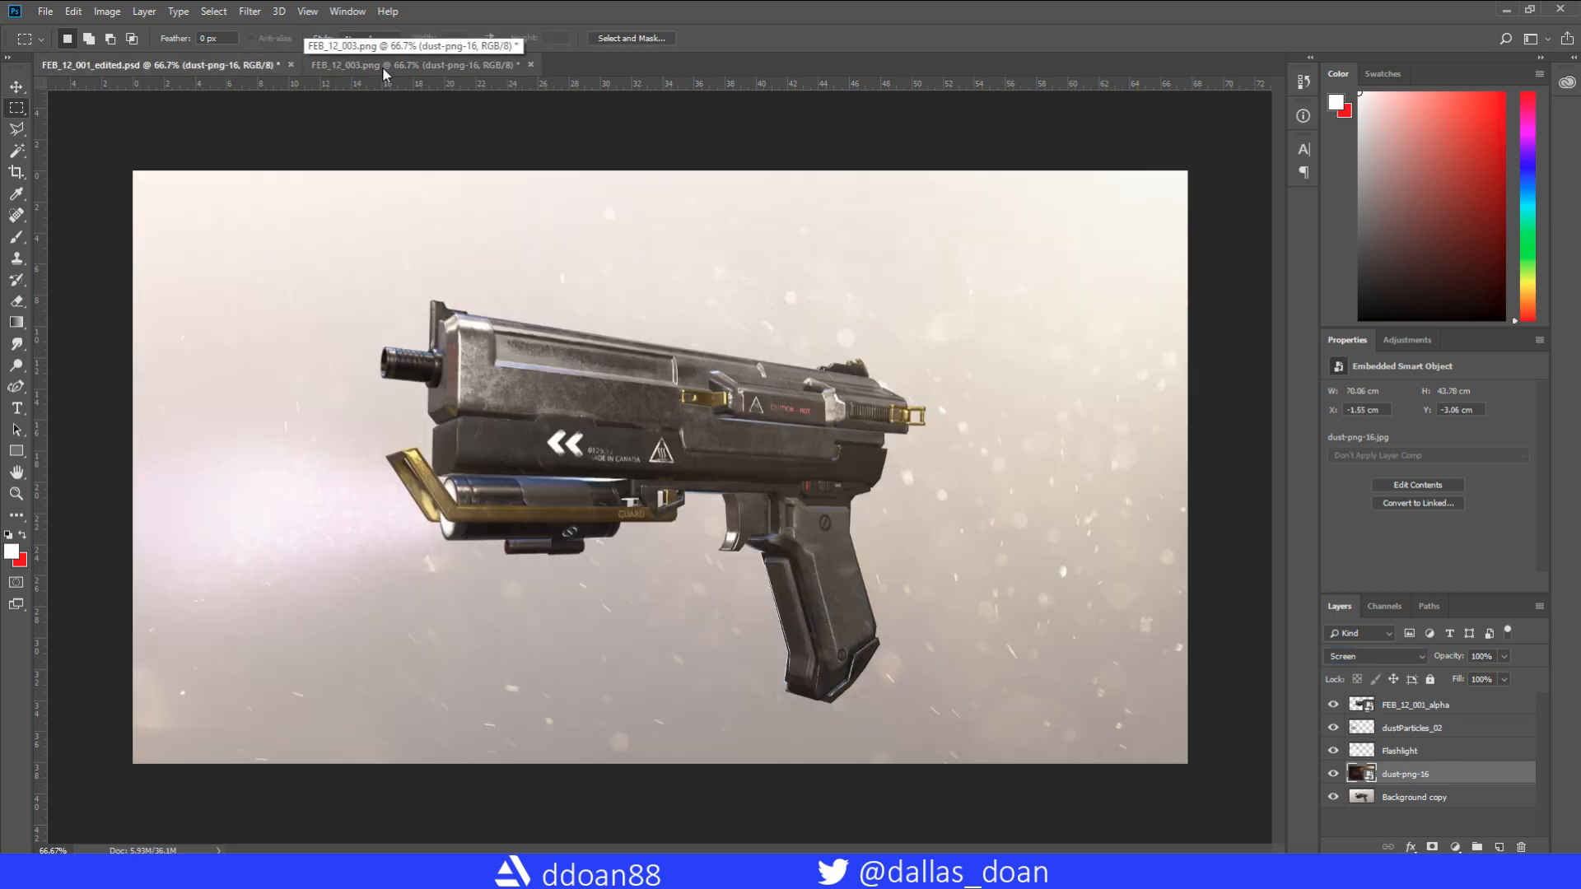
pyautogui.click(1503, 656)
pyautogui.moveTo(1508, 674); pyautogui.dragTo(1487, 676)
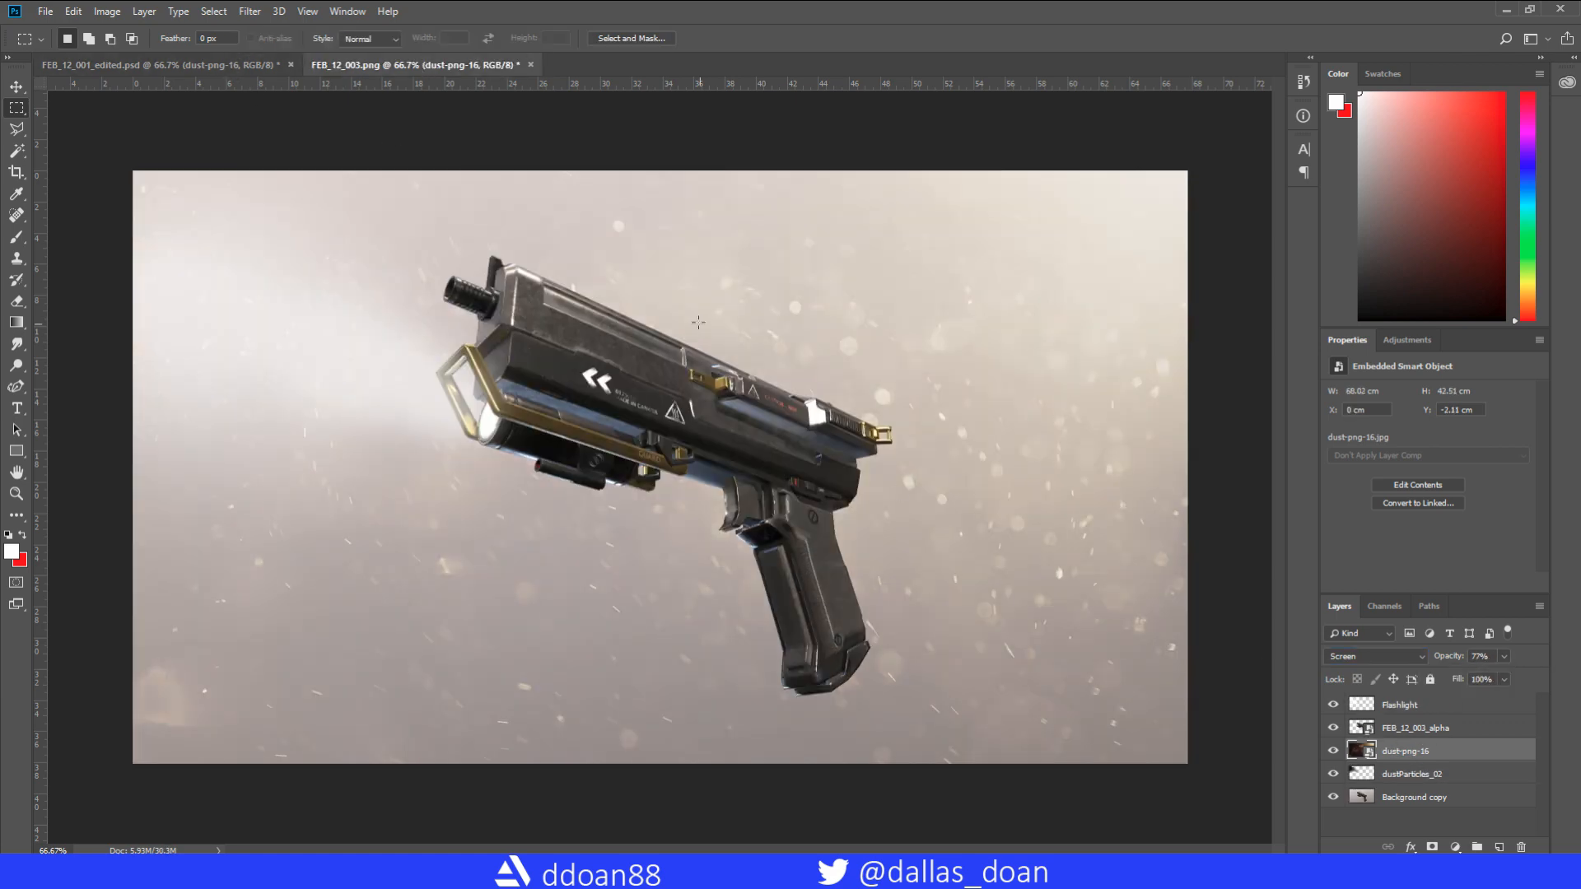
# - Add a Levels adjustment layer above Flashlight with the white input level set to 245
pyautogui.click(1399, 705)
pyautogui.click(1455, 847)
pyautogui.click(1473, 625)
pyautogui.moveTo(1526, 510); pyautogui.dragTo(1519, 510)
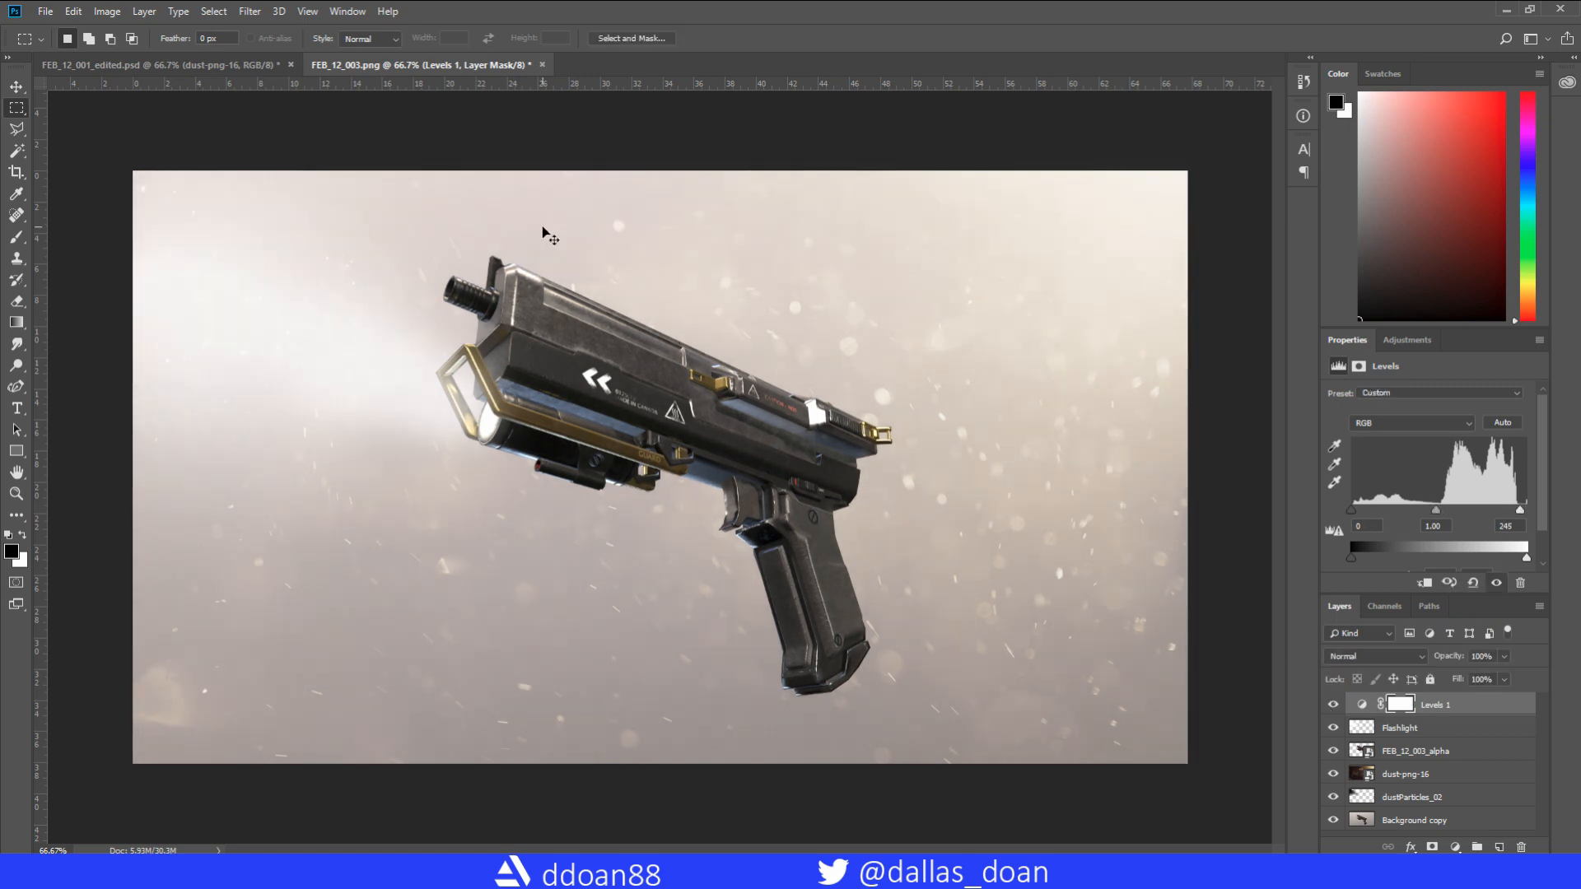
# - Save the document as FEB_12_003_edited.psd in the renders folder
pyautogui.hotkey('ctrl', 'shift', 's')
pyautogui.click(438, 382)
pyautogui.click(247, 387)
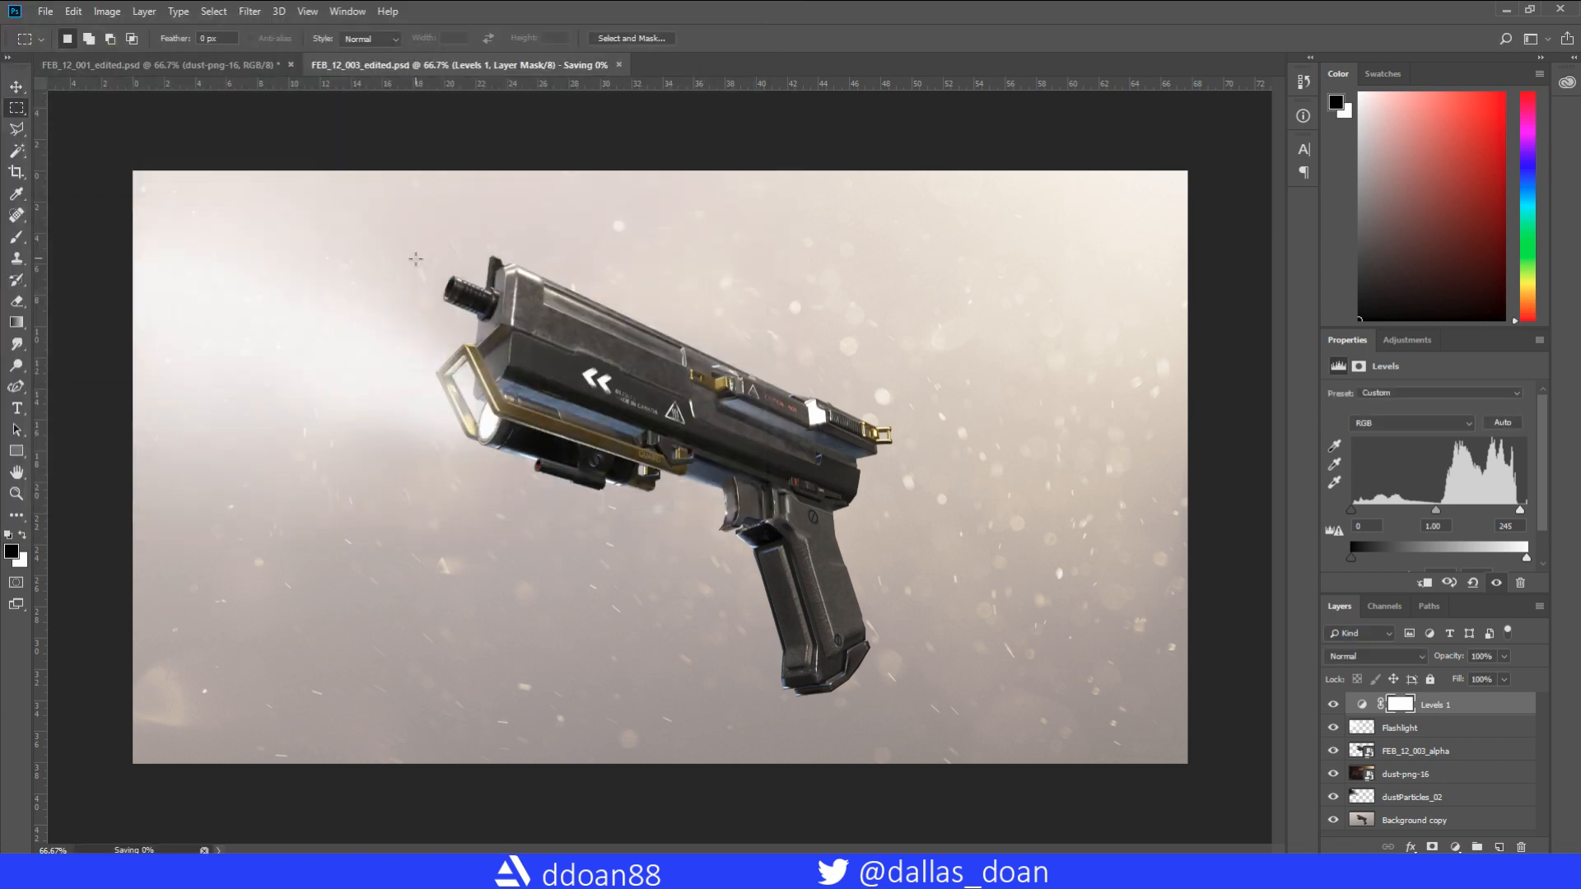
# - Save a PNG copy named FEB_12_003_edited.png and bring up the renders folder
pyautogui.click(247, 449)
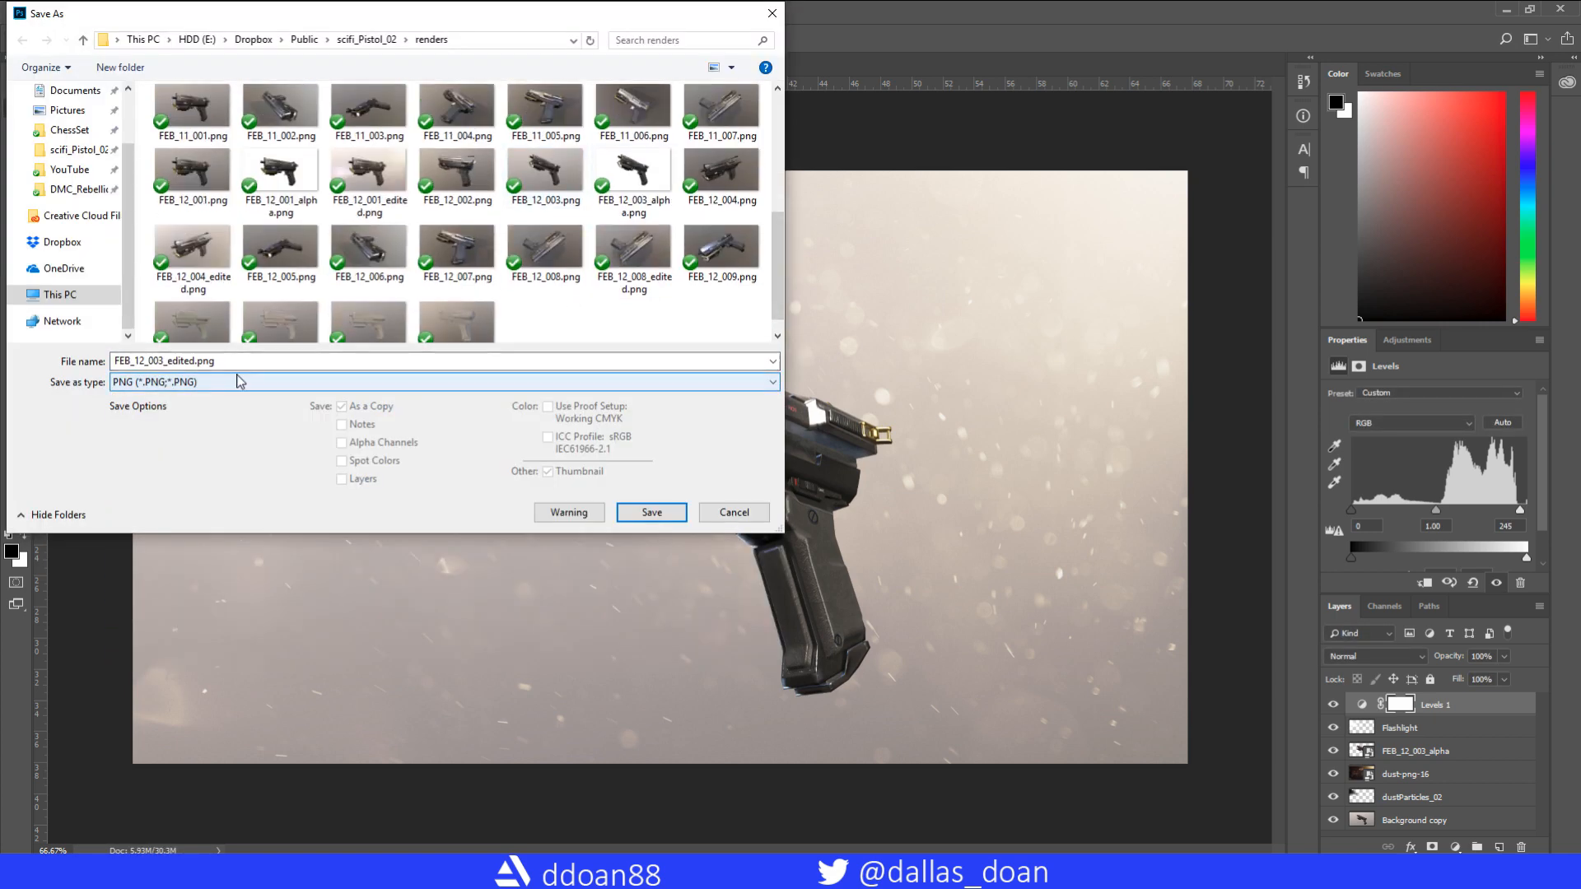
pyautogui.press('Return')
pyautogui.click(245, 258)
pyautogui.hotkey('alt', 'Tab')
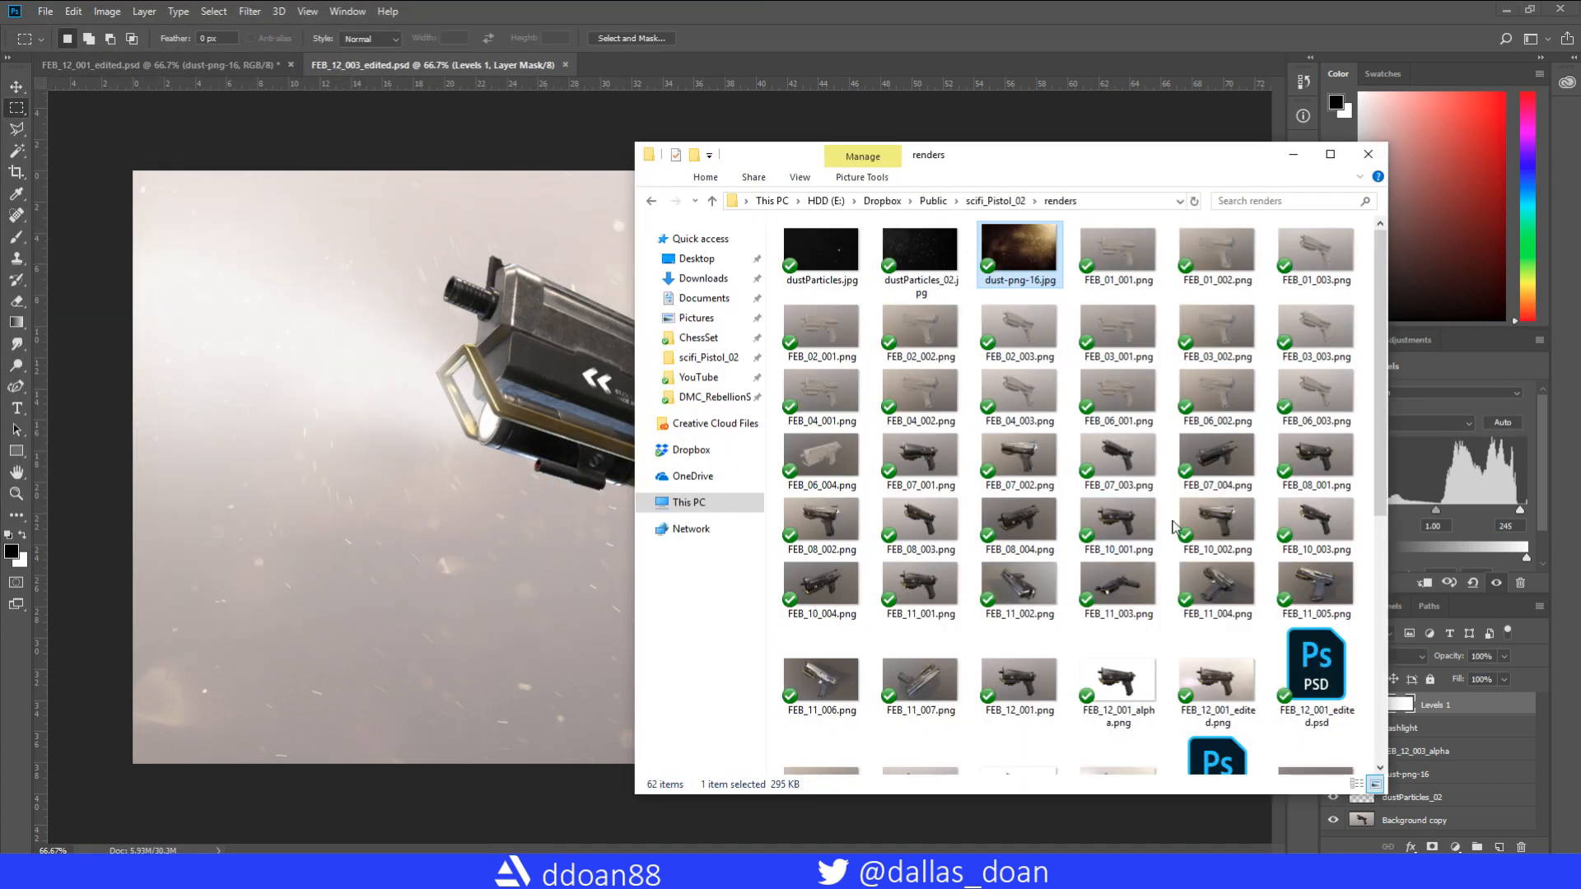
# - Open FEB_12_004_edited.psd and paint a white beam from the pistol's light on a new layer named flashlight above Background copy
pyautogui.click(928, 527)
pyautogui.moveTo(814, 334); pyautogui.dragTo(800, 382)
pyautogui.moveTo(1492, 844); pyautogui.dragTo(1519, 845)
pyautogui.click(1498, 846)
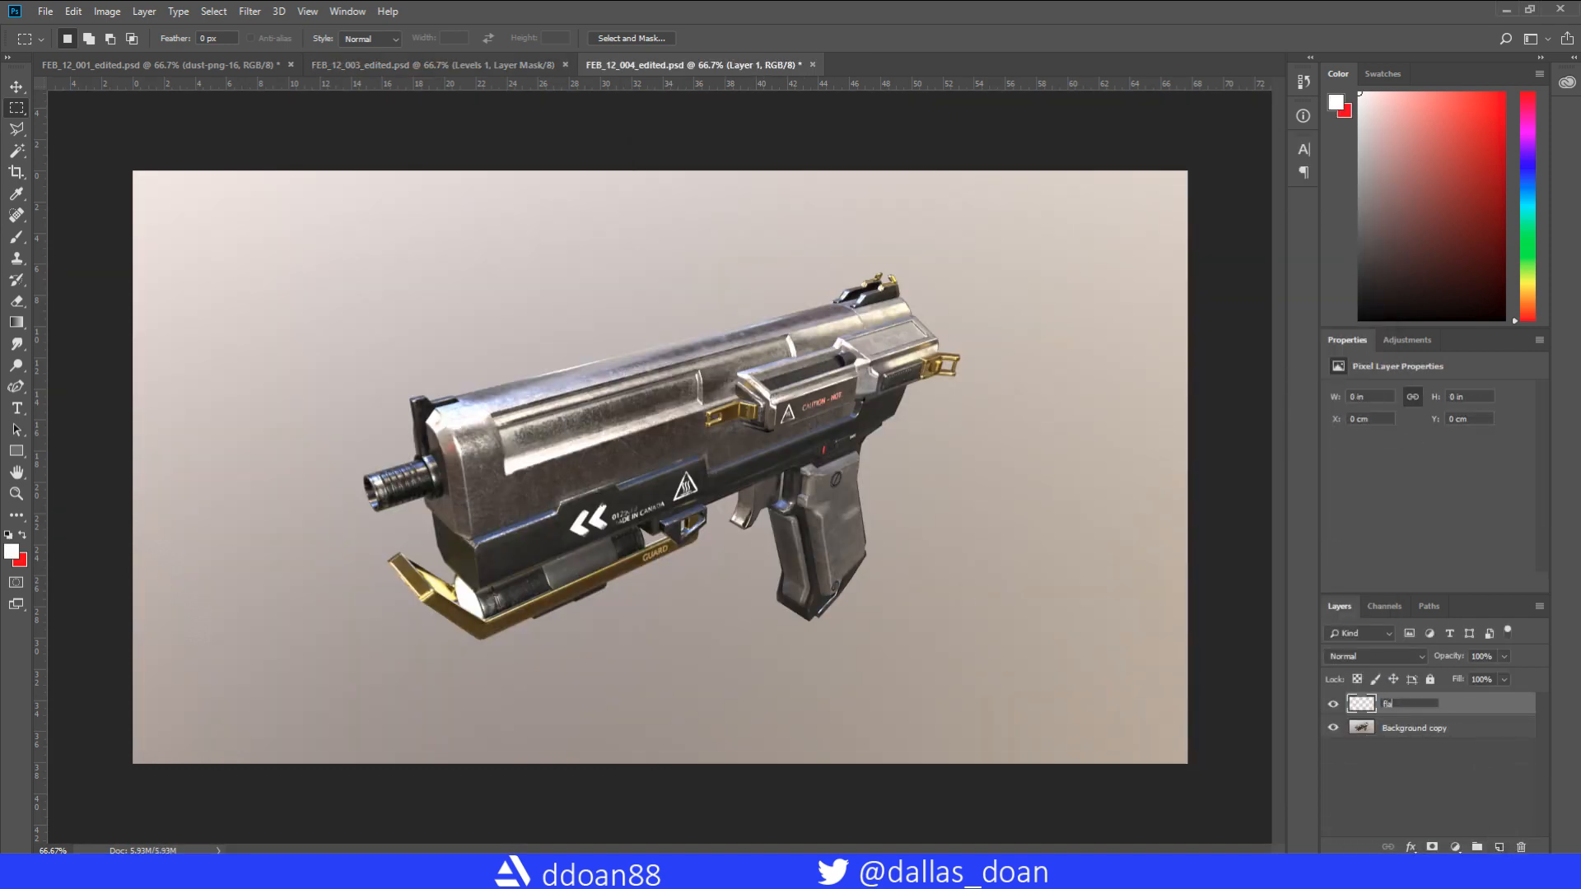
pyautogui.moveTo(493, 665); pyautogui.dragTo(270, 737)
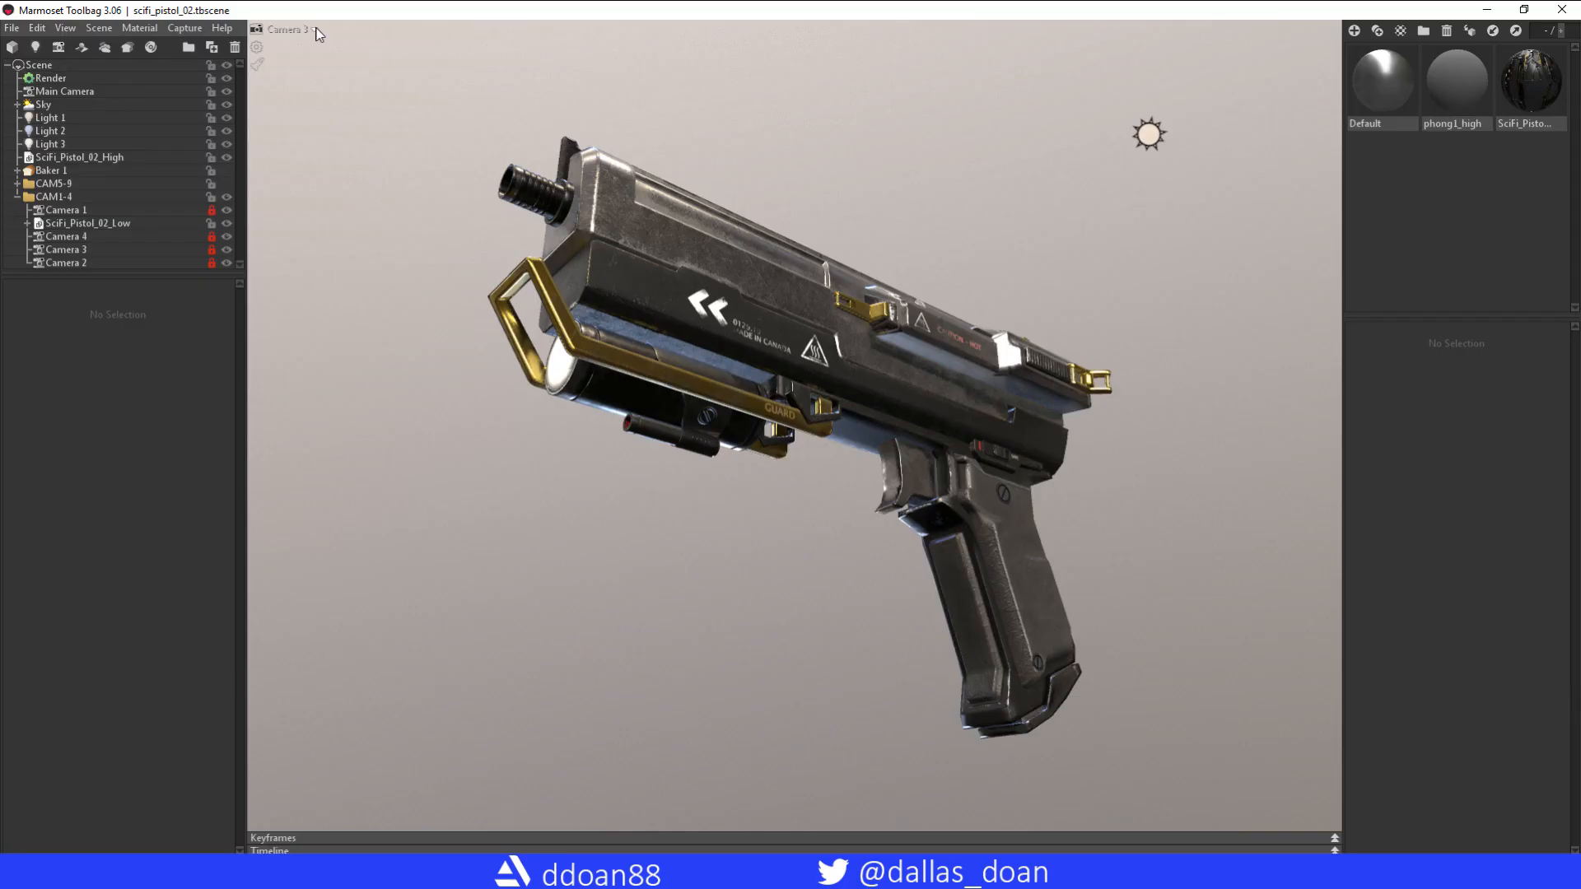
# - Switch to Marmoset Toolbag, show the pistol through Camera 4 and capture an image of it
pyautogui.click(284, 29)
pyautogui.click(306, 48)
pyautogui.click(184, 28)
pyautogui.click(463, 735)
# - Move the captured screenshot000.png into the renders folder and rename it FEB_12_004_alpha
pyautogui.click(388, 873)
pyautogui.click(506, 798)
pyautogui.click(899, 423)
pyautogui.hotkey('ctrl', 'x')
pyautogui.click(388, 873)
pyautogui.click(267, 798)
pyautogui.hotkey('ctrl', 'v')
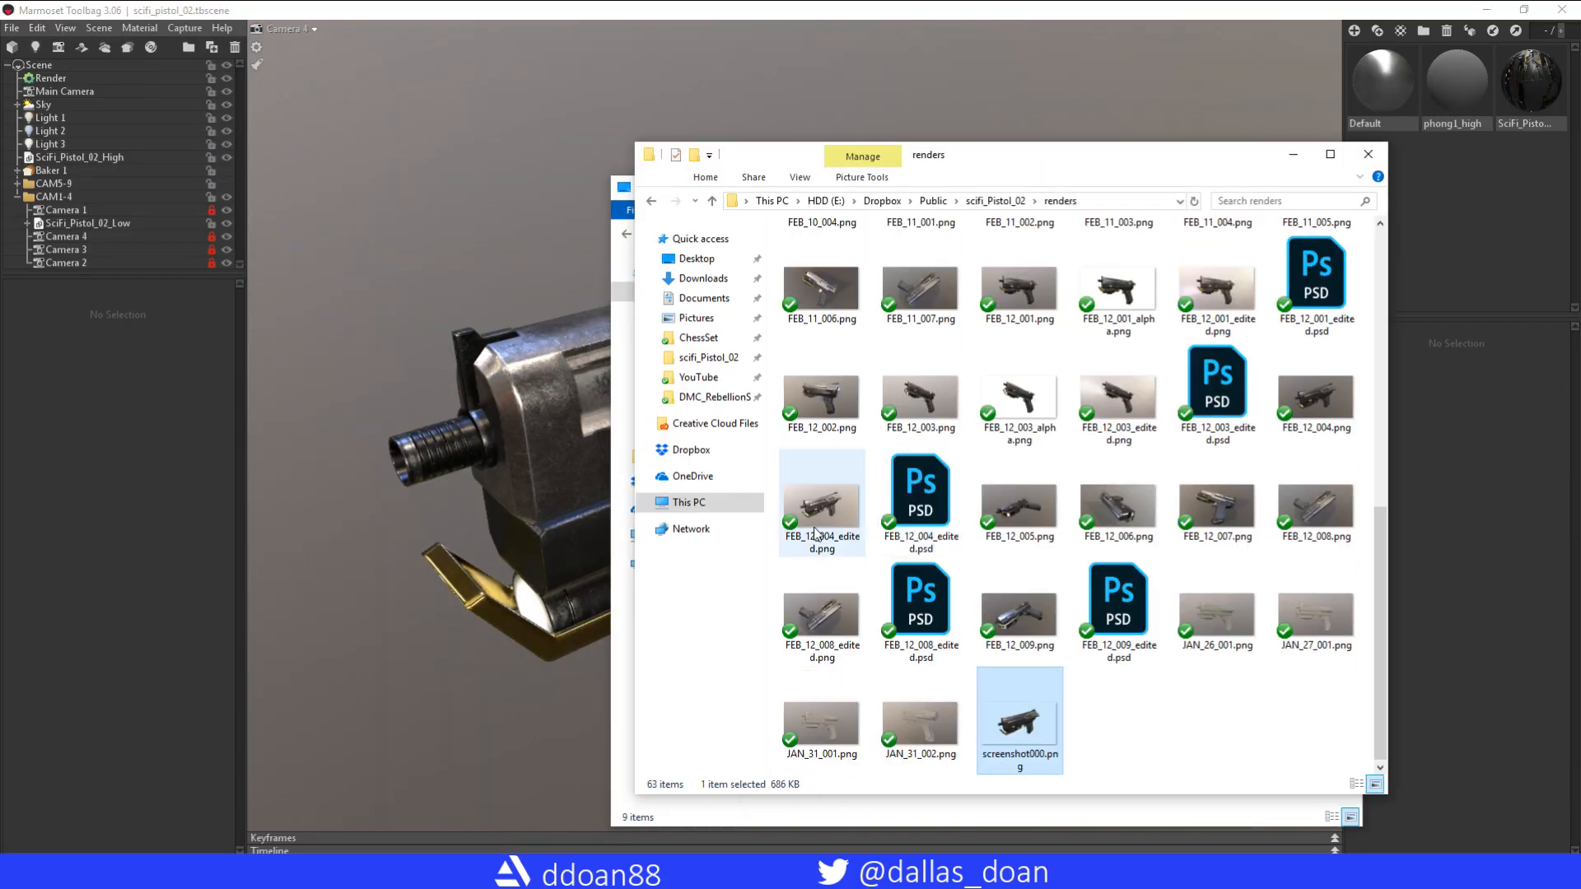
pyautogui.press('F2')
pyautogui.write('FEB_12_004_alpha')
pyautogui.press('Return')
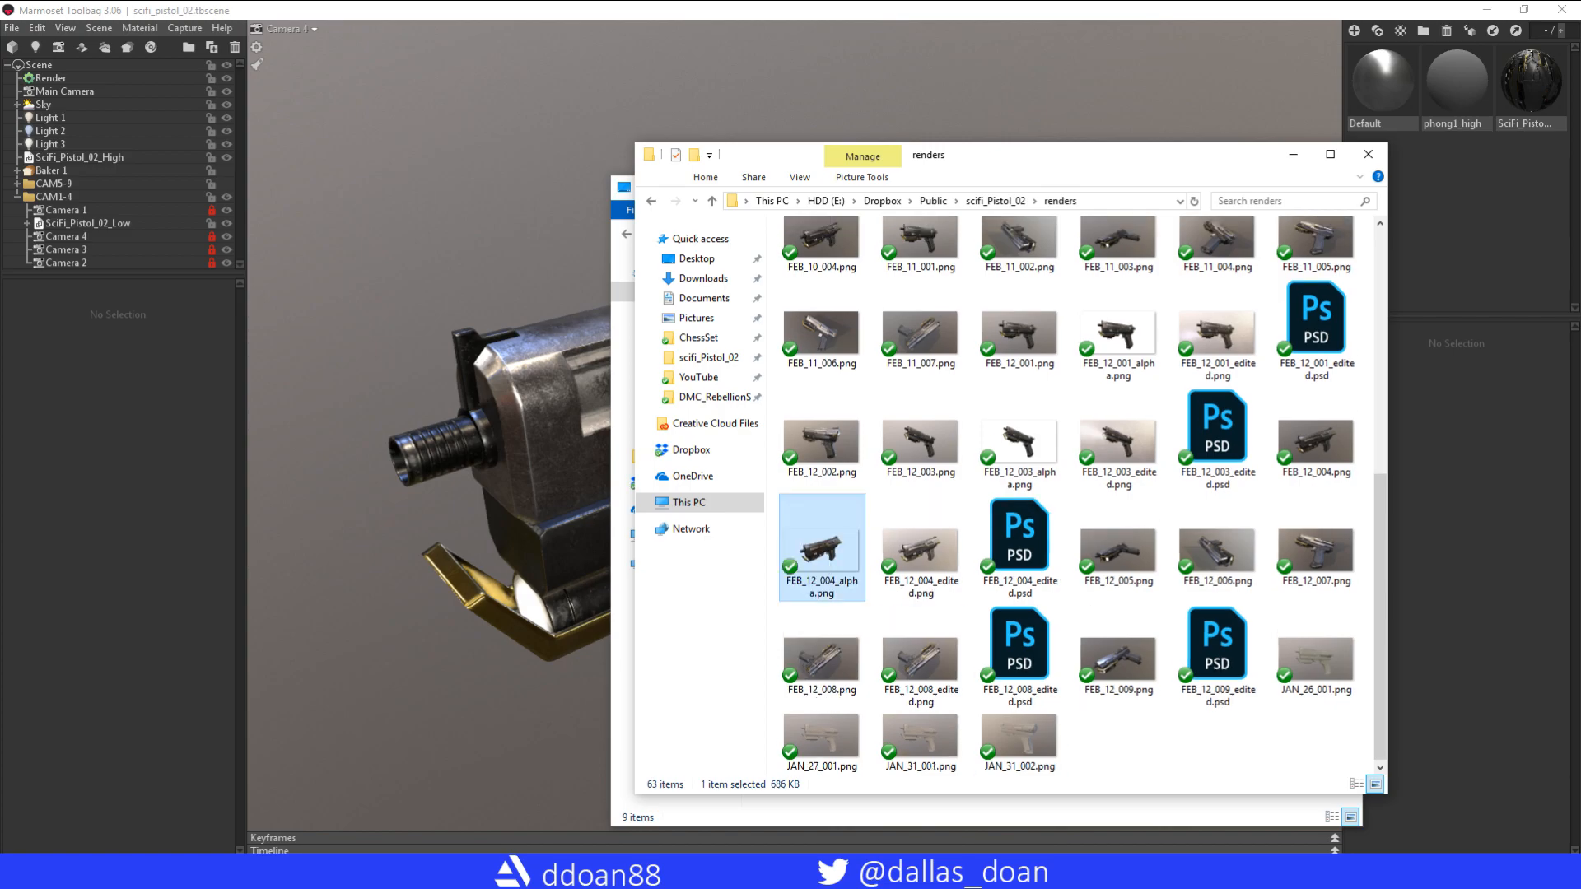
# - Switch back to Photoshop, place FEB_12_004_alpha.png above the flashlight layer and set its opacity to 38%
pyautogui.hotkey('alt', 'Tab')
pyautogui.click(344, 818)
pyautogui.moveTo(818, 567); pyautogui.dragTo(1336, 712)
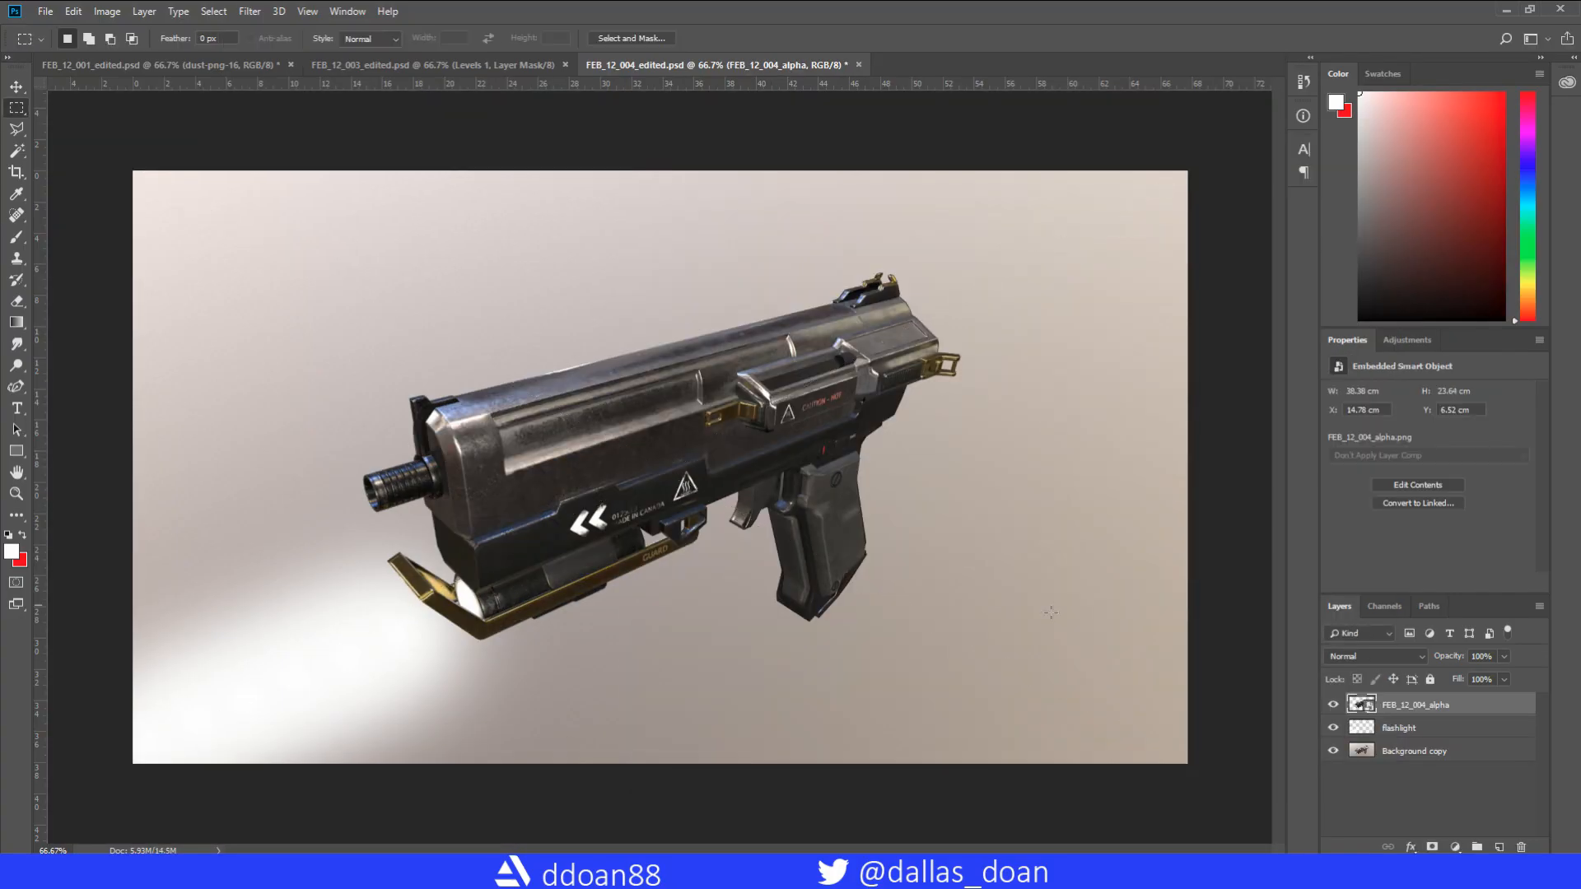
pyautogui.click(1333, 705)
pyautogui.click(1504, 656)
pyautogui.moveTo(1509, 676); pyautogui.dragTo(1461, 676)
# - Check the opacity of the FEB_12_003_alpha layer in FEB_12_003_edited.psd and return to FEB_12_004_edited.psd
pyautogui.click(471, 66)
pyautogui.click(1441, 750)
pyautogui.click(1504, 656)
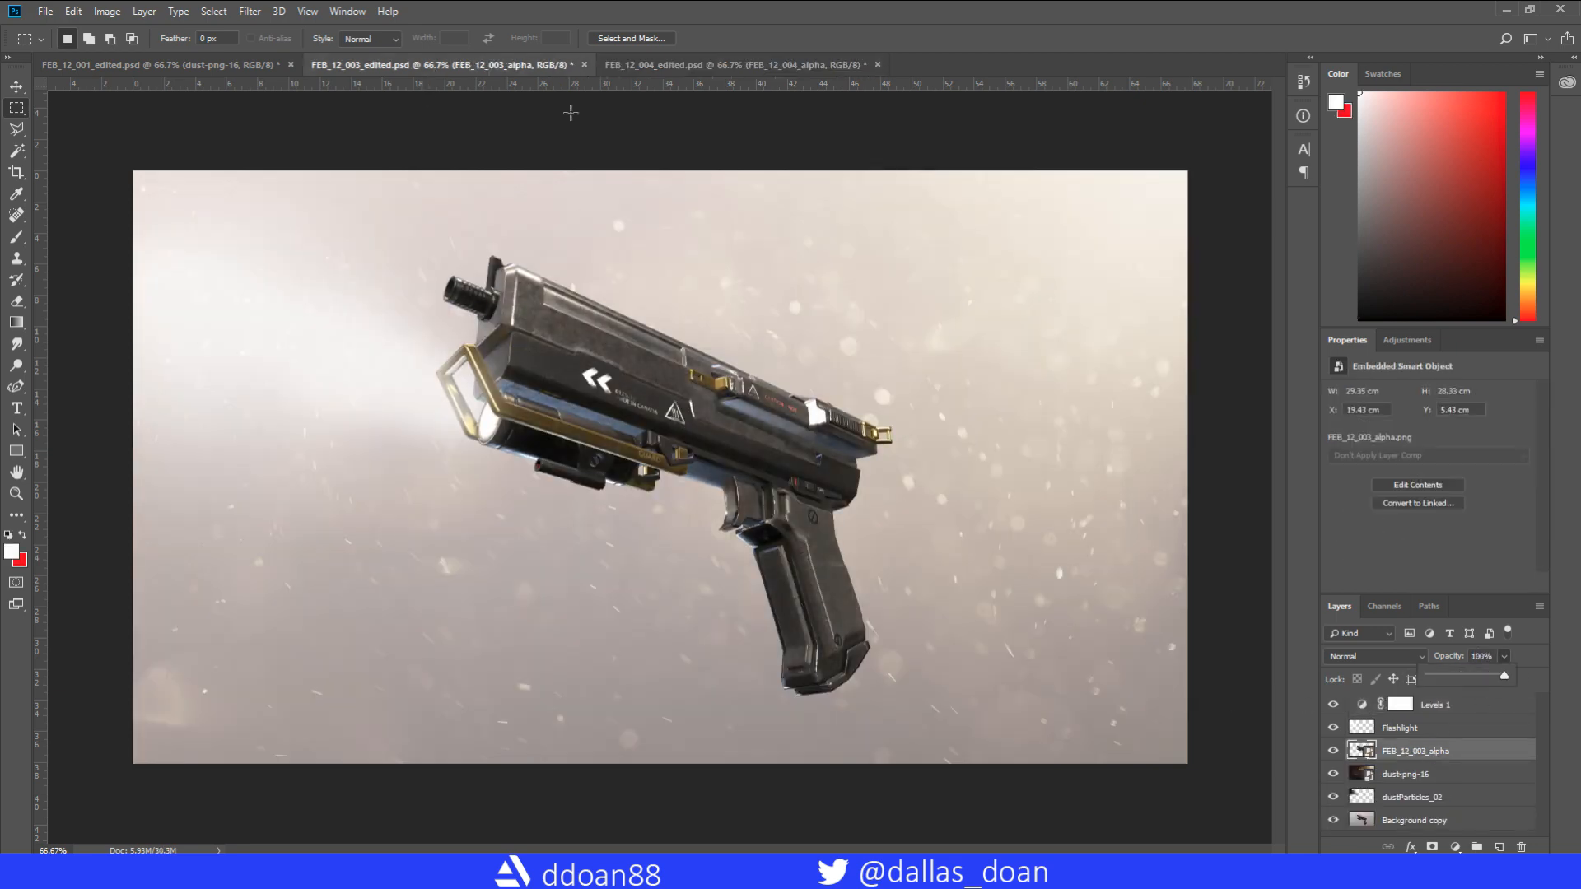
pyautogui.hotkey('ctrl', 'Tab')
# - Delete dustParticles.jpg from the renders folder and place dustParticles_02.jpg in FEB_12_004_edited.psd
pyautogui.click(383, 873)
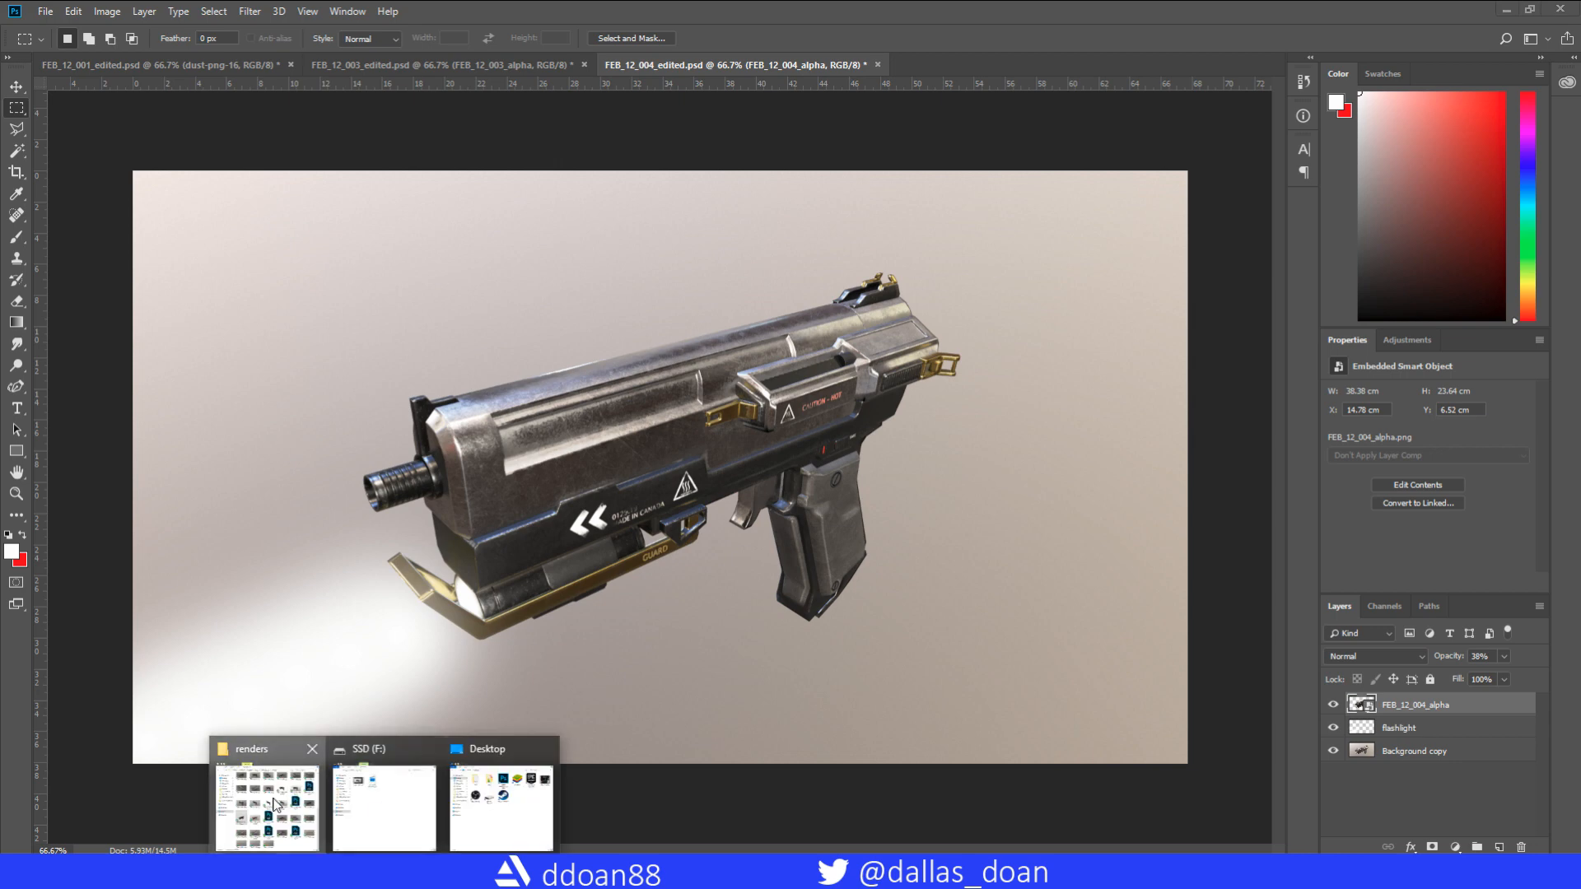
pyautogui.click(265, 805)
pyautogui.click(821, 257)
pyautogui.press('Delete')
pyautogui.moveTo(825, 262); pyautogui.dragTo(633, 406)
pyautogui.press('Return')
# - Scale, rotate and move the dustParticles_02 image so that it lies over the flashlight beam in the lower-left corner
pyautogui.hotkey('ctrl', 't')
pyautogui.moveTo(926, 567); pyautogui.dragTo(250, 498)
pyautogui.moveTo(762, 419); pyautogui.dragTo(349, 590)
pyautogui.moveTo(391, 373); pyautogui.dragTo(431, 423)
pyautogui.moveTo(415, 559); pyautogui.dragTo(459, 575)
pyautogui.press('Return')
# - Set the dustParticles_02 layer's blend mode to Screen and rasterize the layer
pyautogui.click(1392, 656)
pyautogui.click(1391, 382)
pyautogui.rightClick(1412, 705)
pyautogui.click(1433, 311)
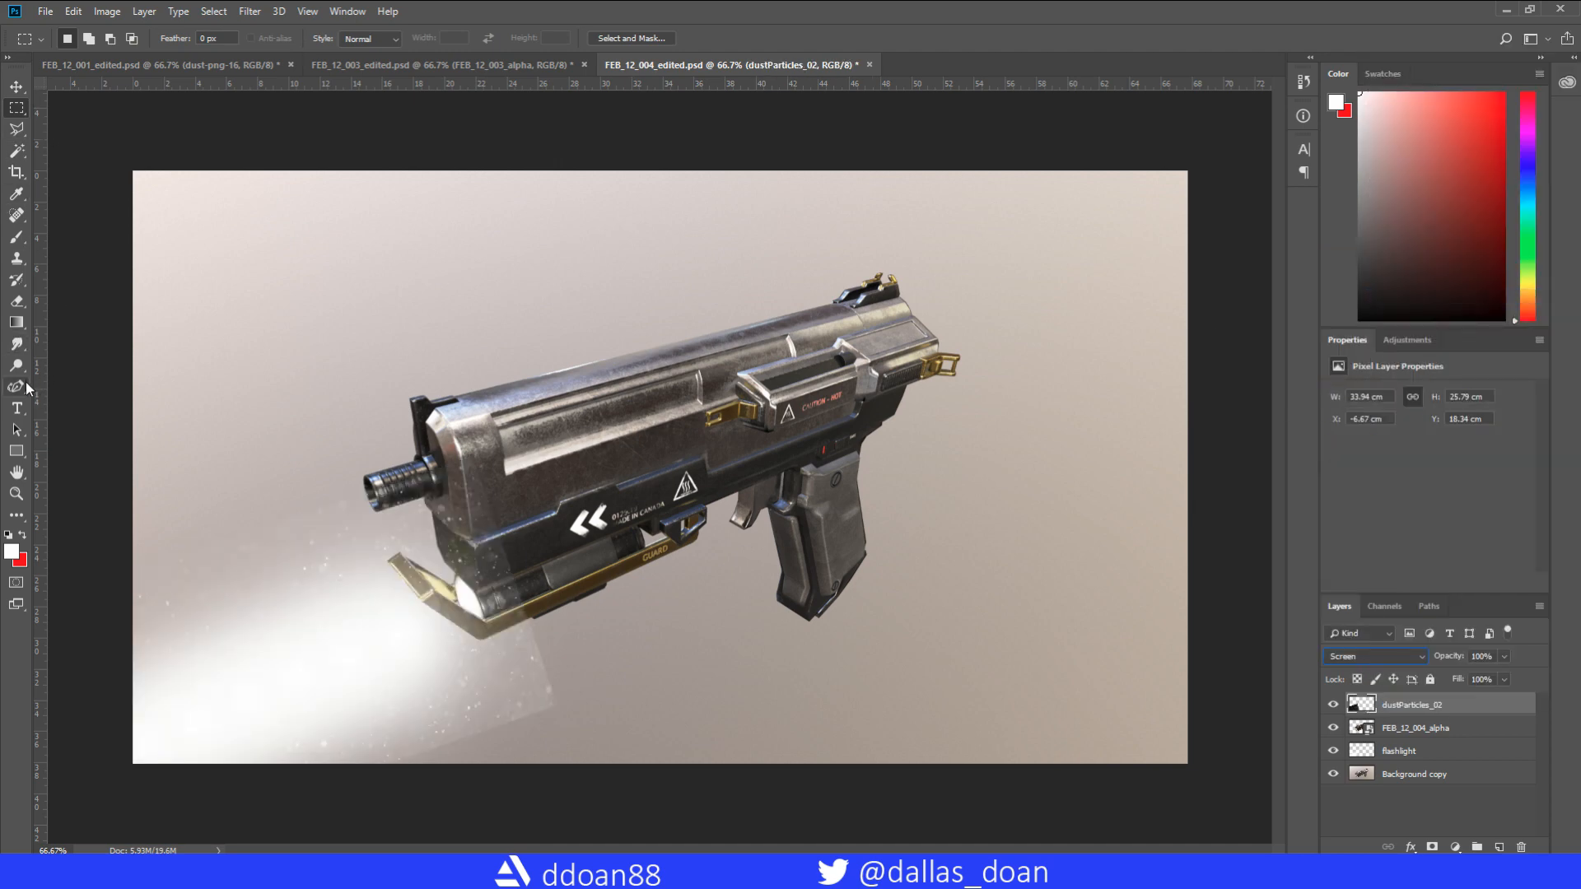
# - Erase the dust's hard edge over the pistol and move the dustParticles_02 layer below FEB_12_004_alpha
pyautogui.click(16, 301)
pyautogui.moveTo(537, 505); pyautogui.dragTo(420, 809)
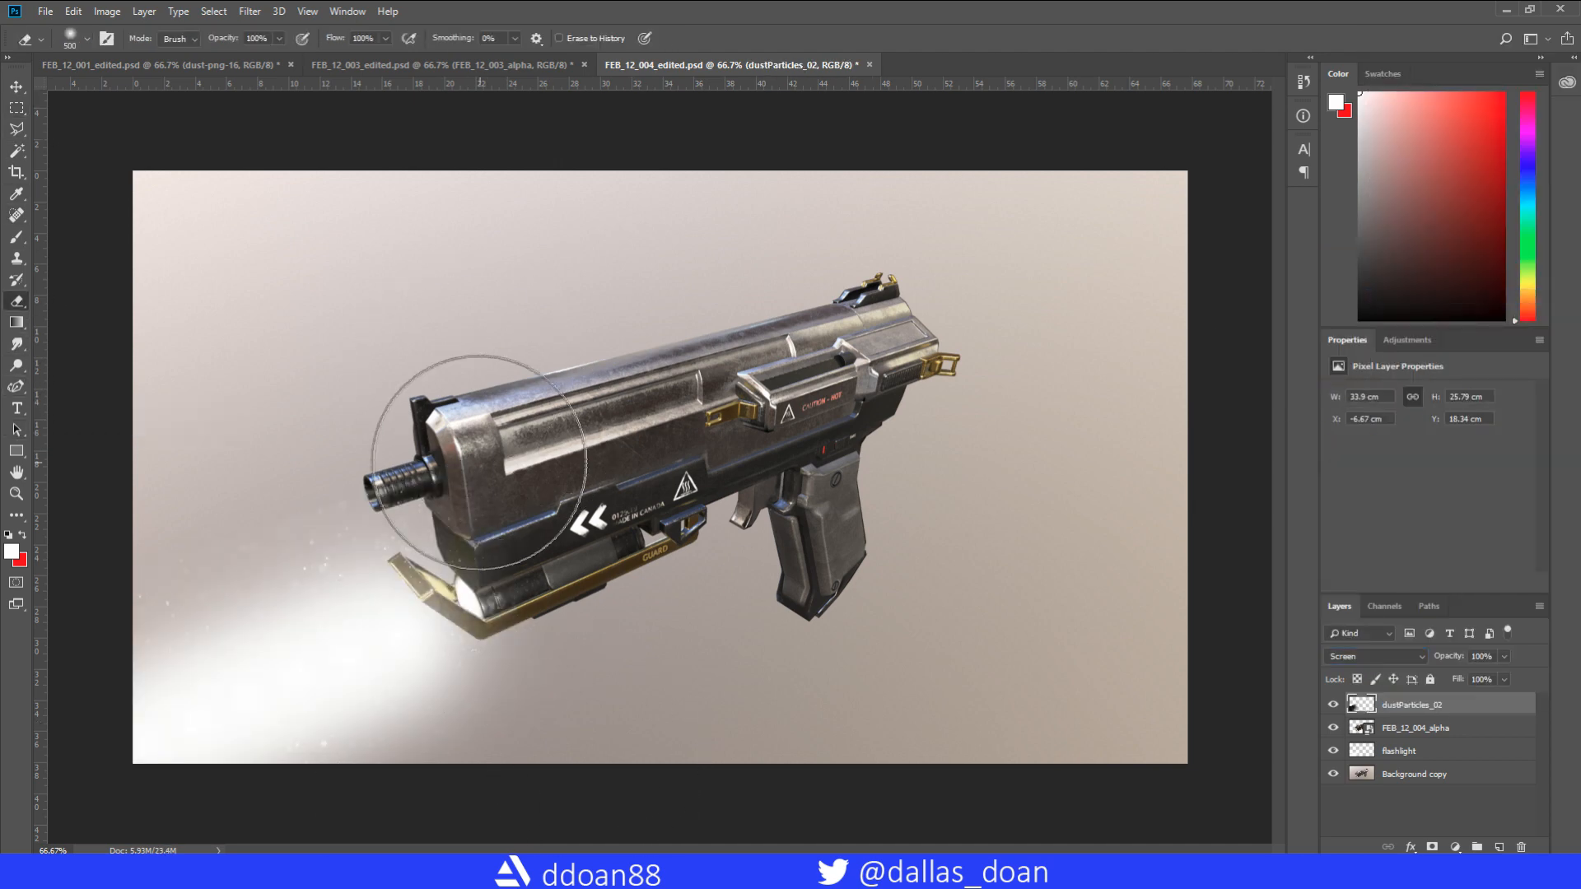
pyautogui.moveTo(1420, 710); pyautogui.dragTo(1338, 721)
pyautogui.click(1412, 705)
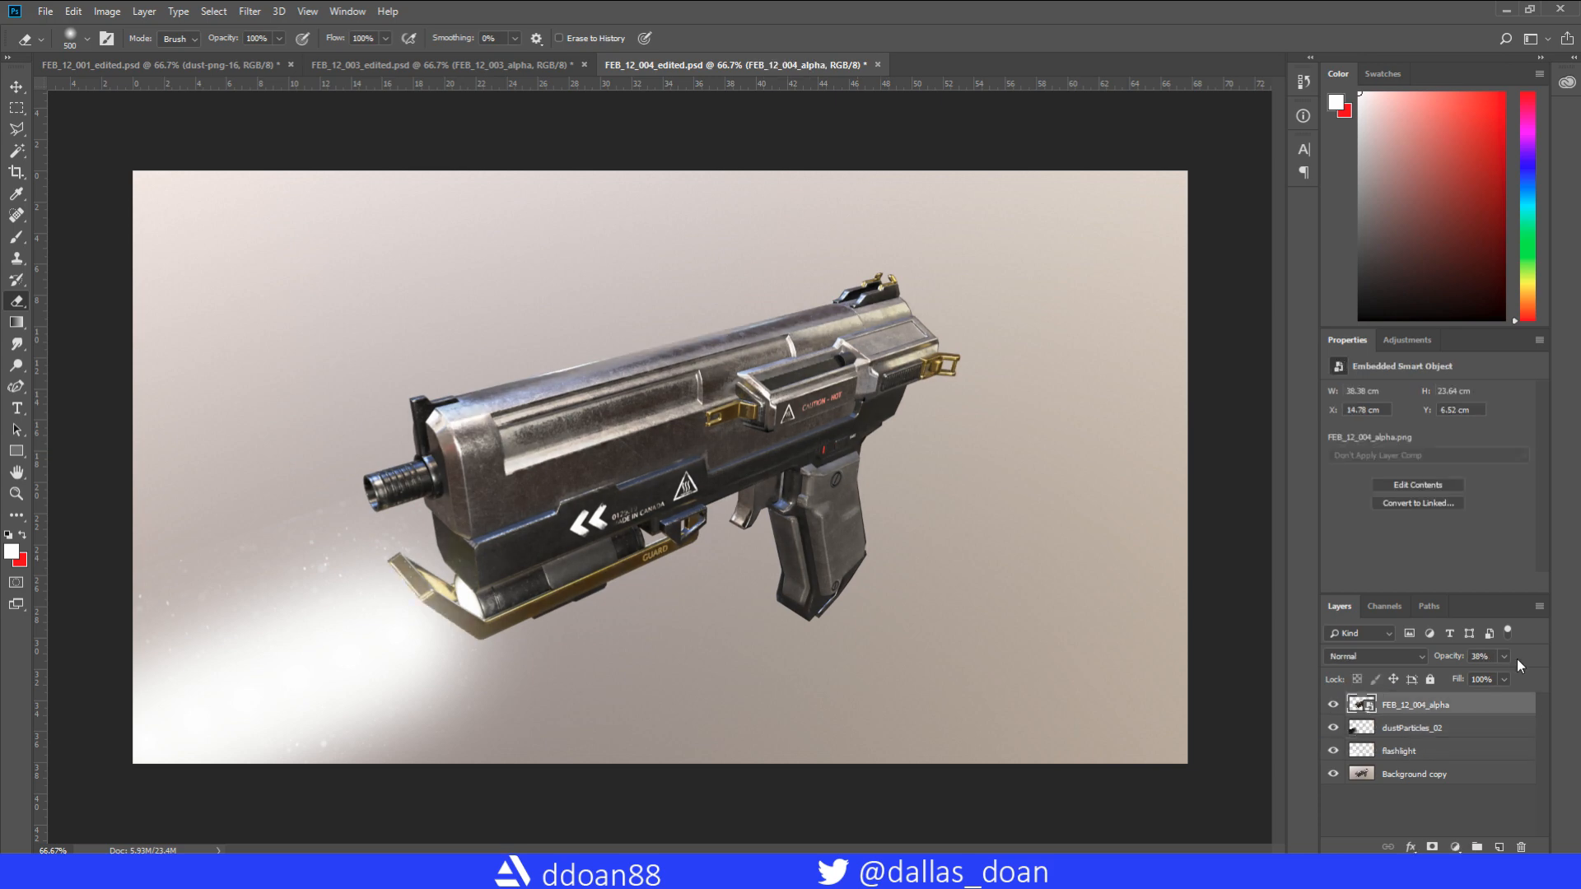
# - Readjust the FEB_12_004_alpha layer's opacity and set the flashlight layer's opacity to 76%
pyautogui.click(1503, 656)
pyautogui.moveTo(1466, 688); pyautogui.dragTo(1453, 690)
pyautogui.click(1481, 751)
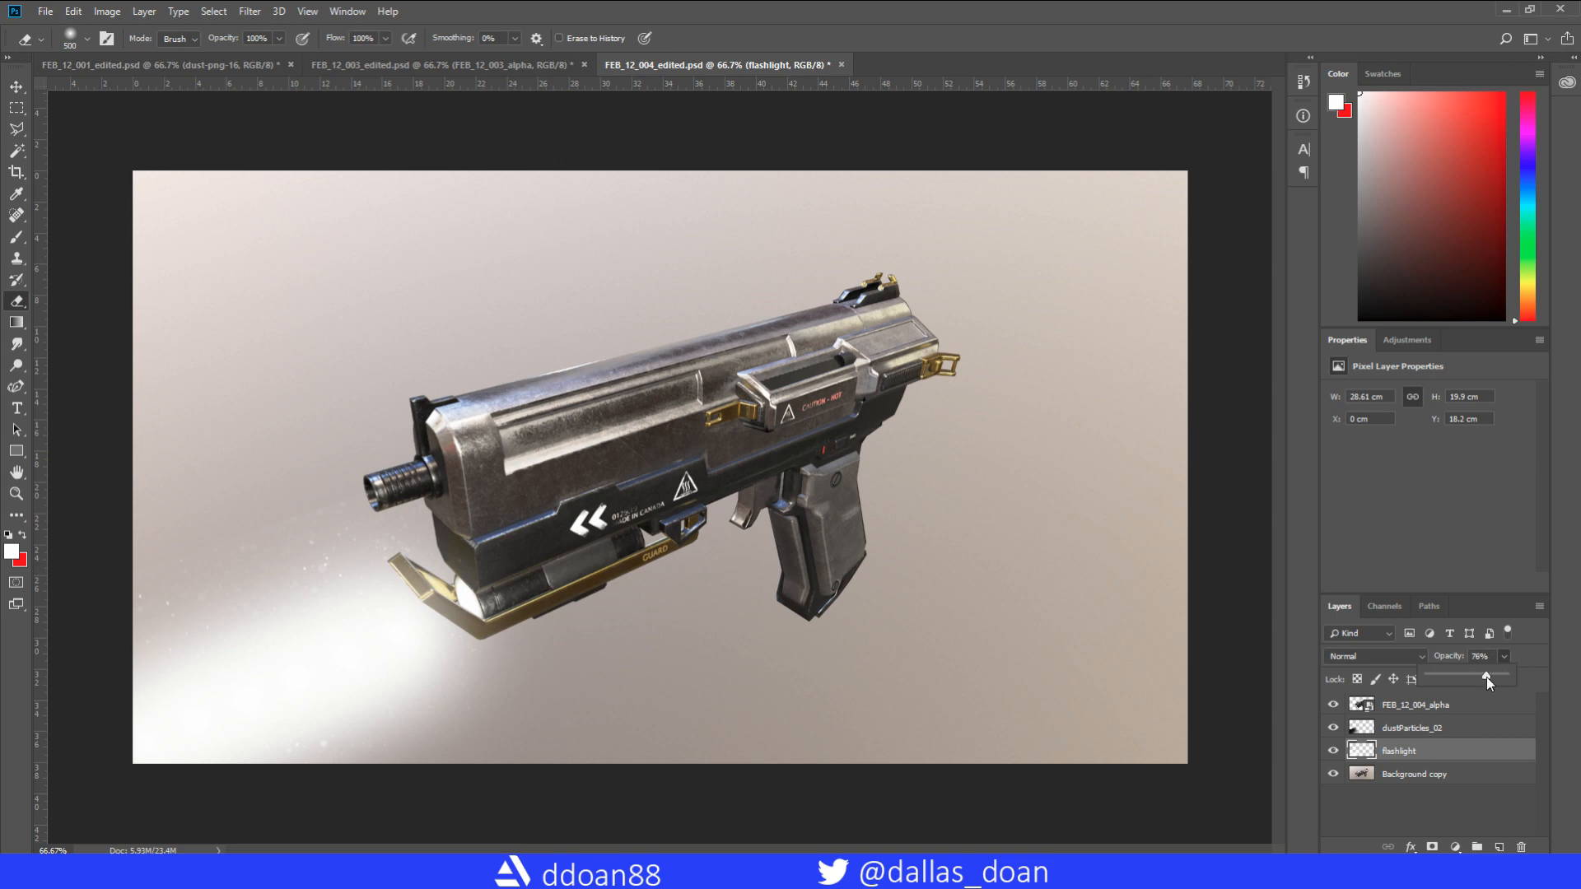
# - Place dust-png-16.jpg from the renders folder in the document and enlarge it to cover the whole canvas
pyautogui.hotkey('alt', 'Tab')
pyautogui.moveTo(906, 248); pyautogui.dragTo(527, 354)
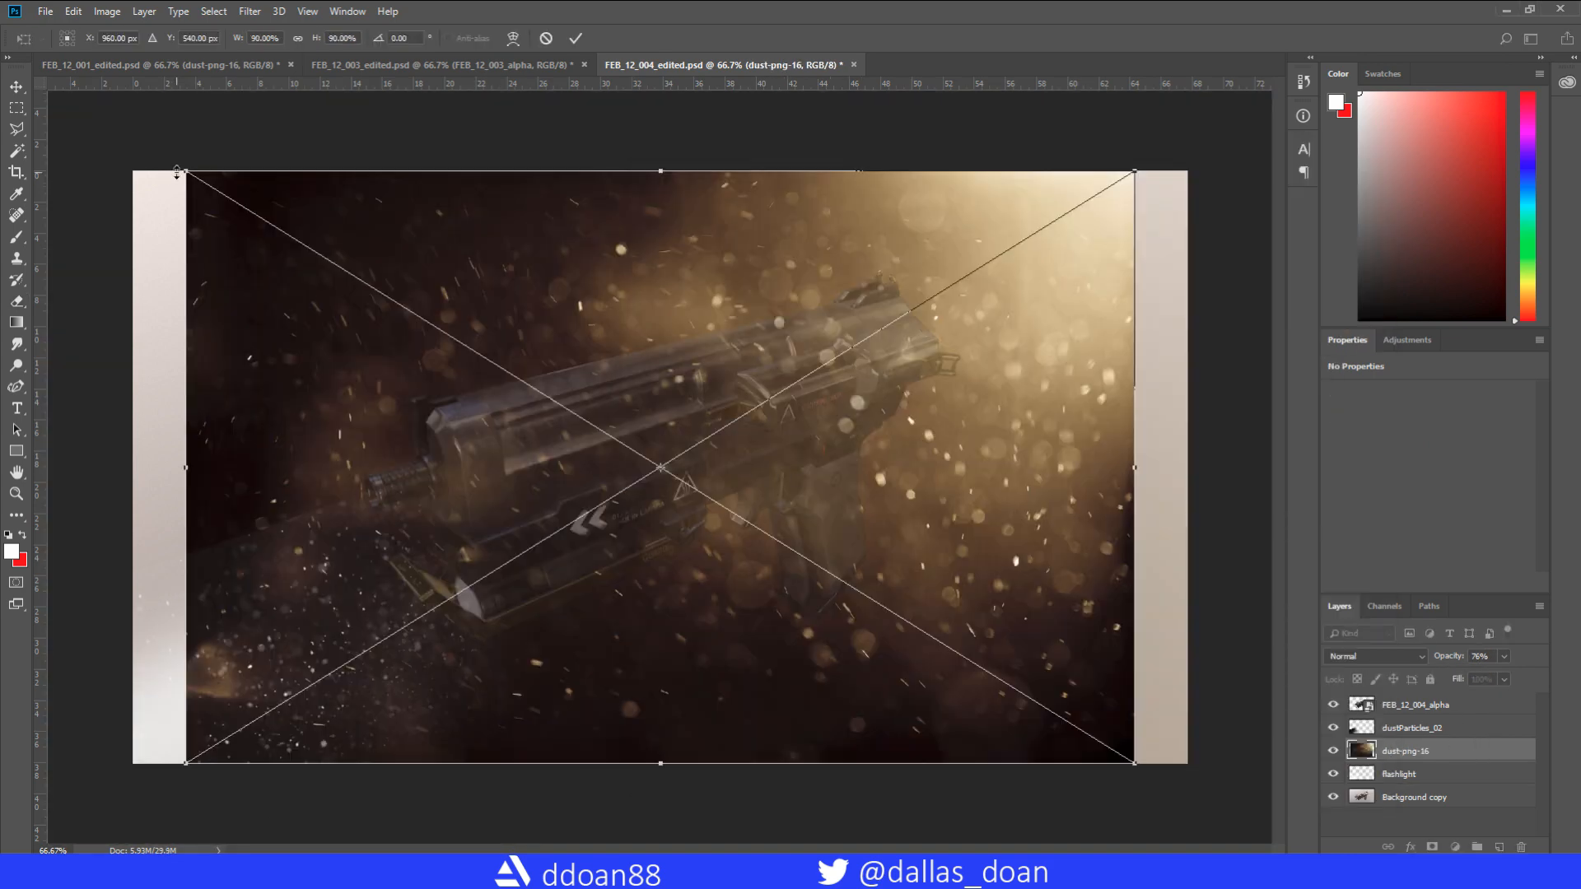
pyautogui.moveTo(186, 171); pyautogui.dragTo(124, 134)
pyautogui.moveTo(1134, 763); pyautogui.dragTo(1197, 802)
pyautogui.press('Return')
# - Blend dust-png-16 in Screen mode at reduced opacity and move it directly above Background copy
pyautogui.click(1375, 656)
pyautogui.click(1338, 381)
pyautogui.hotkey('ctrl', '[')
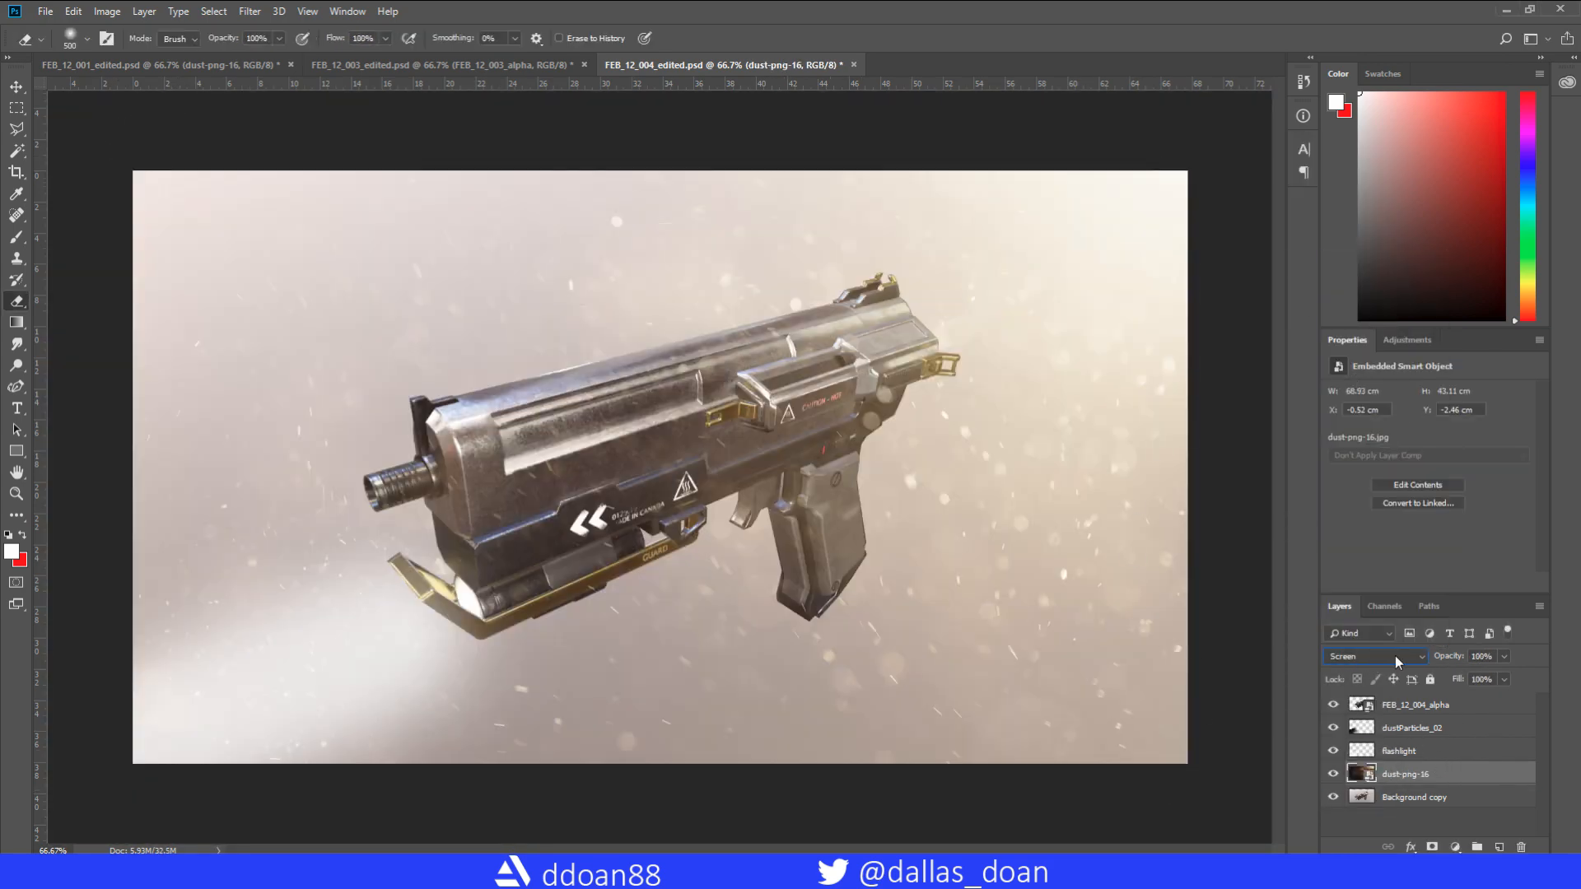
pyautogui.moveTo(1491, 677); pyautogui.dragTo(1471, 676)
# - Add a Levels adjustment above FEB_12_004_alpha with input black set to 11 and input white to 247
pyautogui.press('m')
pyautogui.click(1455, 847)
pyautogui.click(1473, 586)
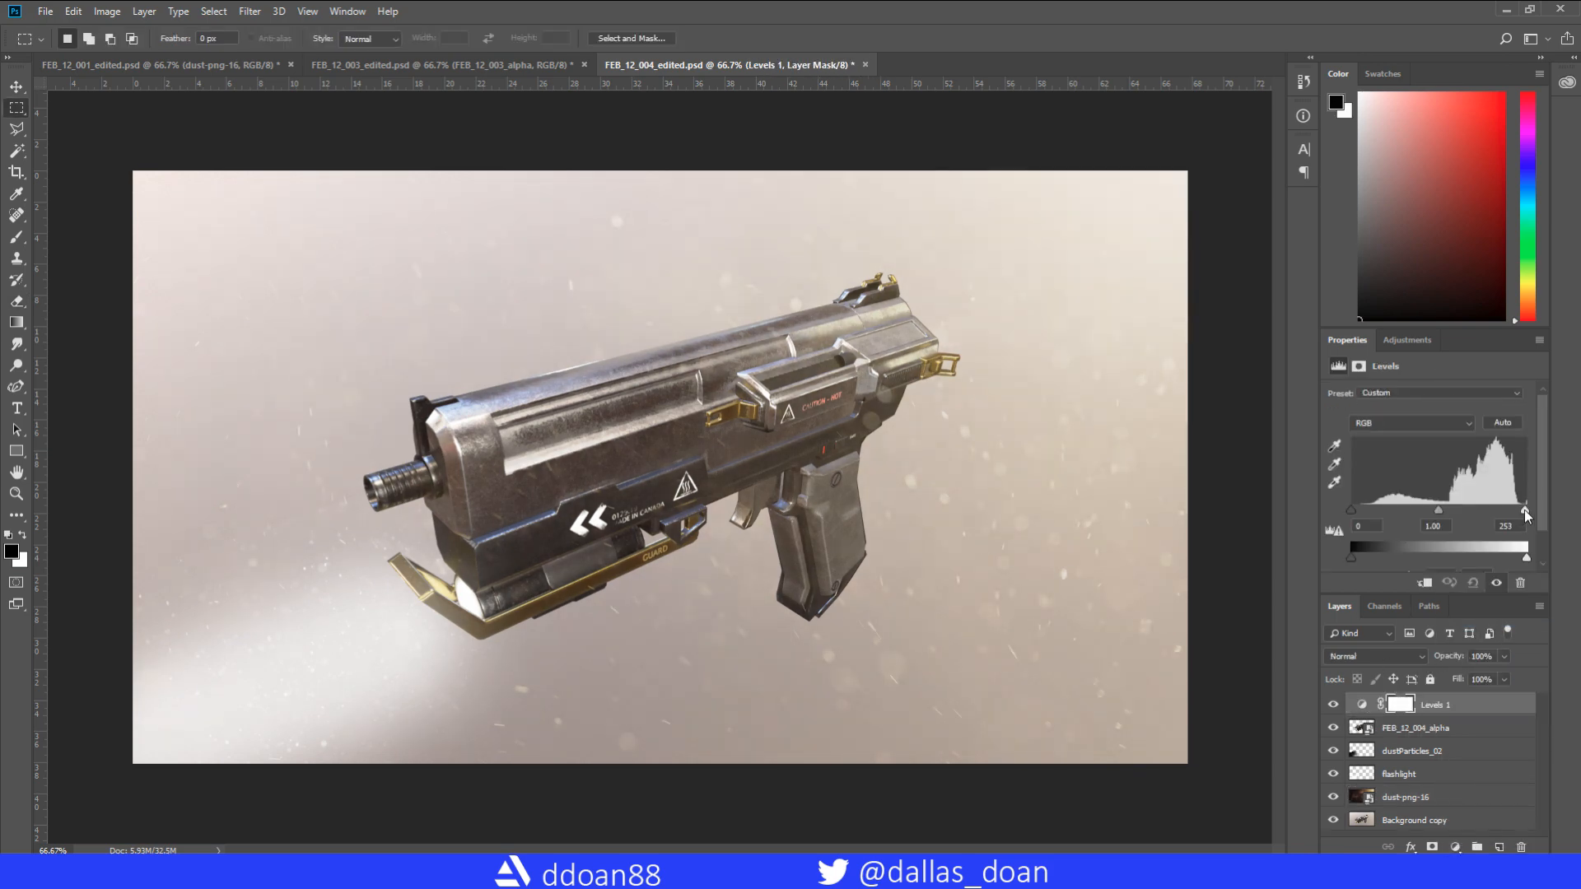
pyautogui.moveTo(1524, 511); pyautogui.dragTo(1520, 512)
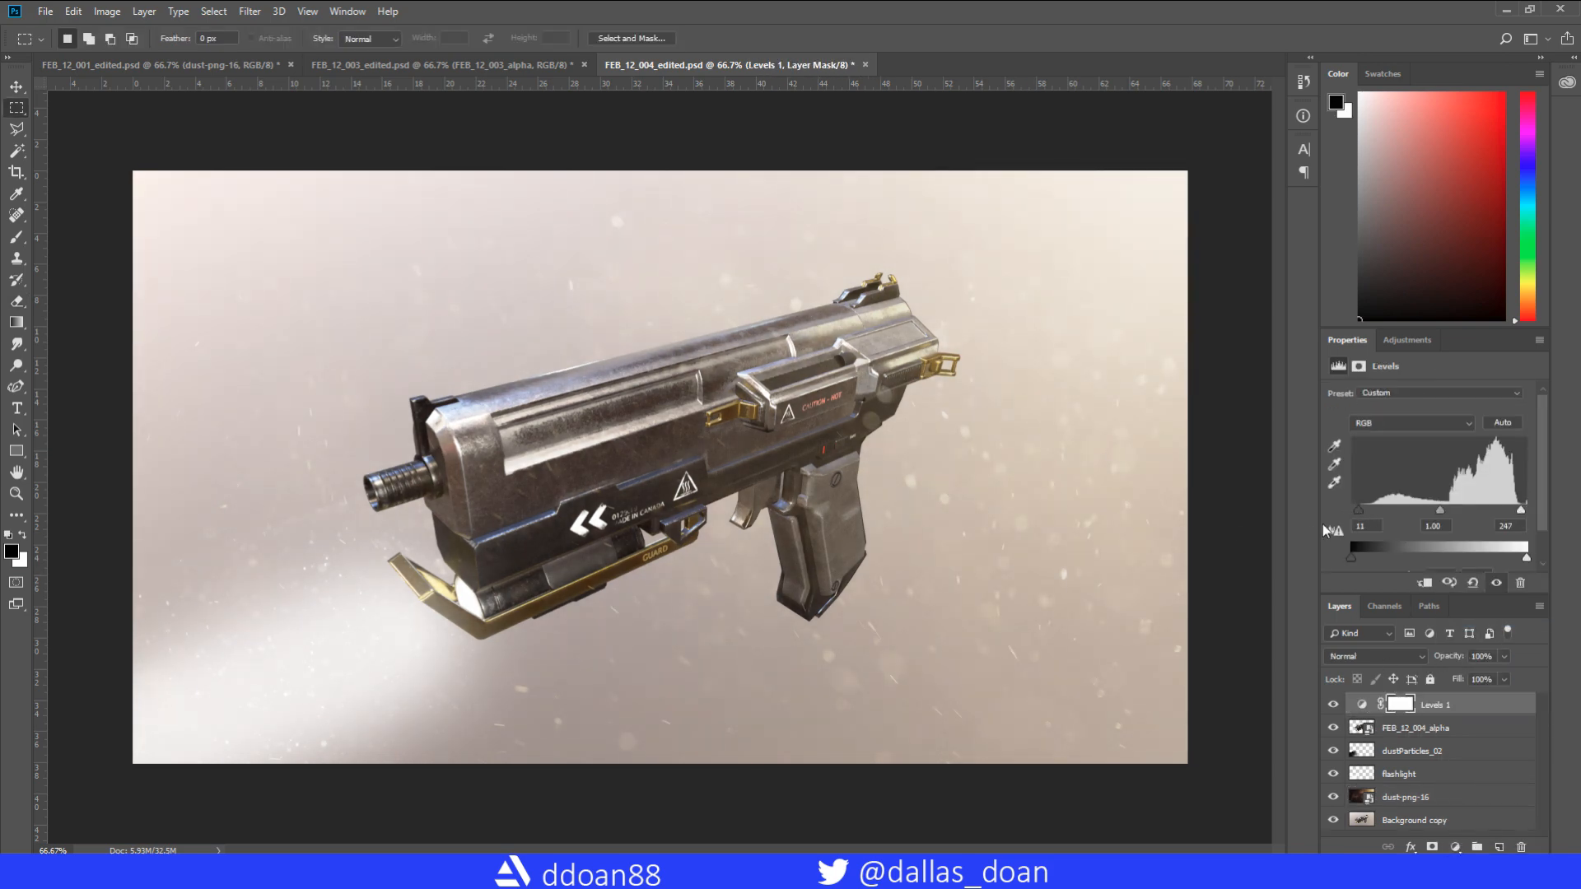
# - Save the layered document as FEB_12_004_edited.psd
pyautogui.hotkey('ctrl', 's')
pyautogui.press('Escape')
pyautogui.hotkey('ctrl', 'shift', 's')
pyautogui.press('Escape')
pyautogui.hotkey('ctrl', 's')
pyautogui.press('Return')
# - Save a PNG copy over FEB_12_004_edited.png and close the document
pyautogui.hotkey('ctrl', 'shift', 's')
pyautogui.click(161, 385)
pyautogui.click(205, 570)
pyautogui.click(652, 512)
pyautogui.click(829, 436)
pyautogui.click(256, 261)
pyautogui.hotkey('ctrl', 'w')
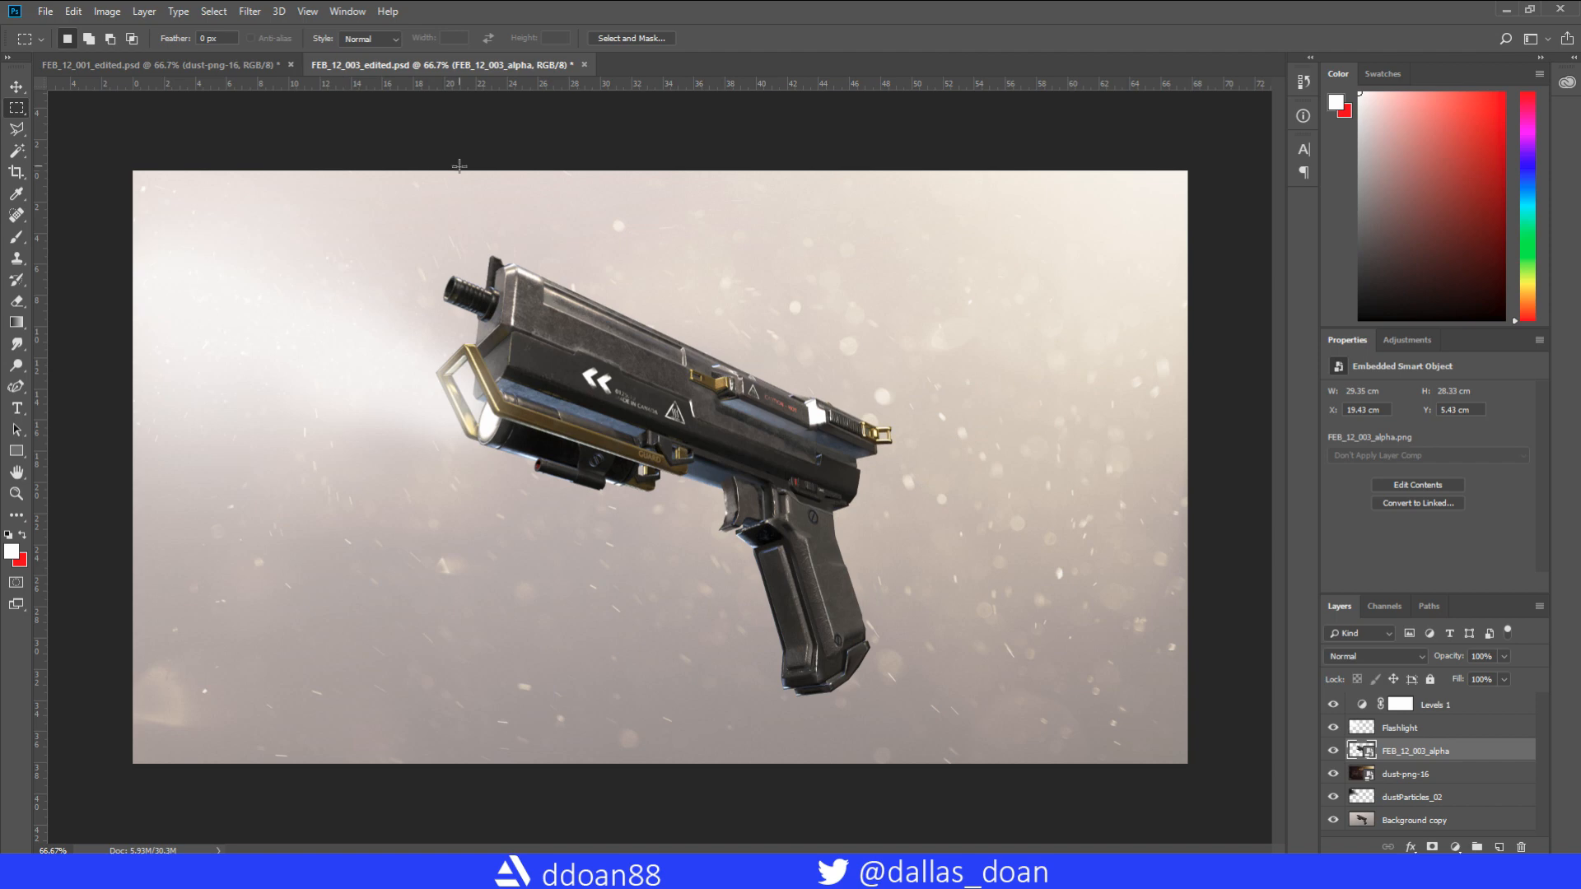
# - Set the FEB_12_003_alpha layer's opacity to 51% and save a PNG copy over FEB_12_003_edited.png
pyautogui.click(1504, 656)
pyautogui.moveTo(1509, 674); pyautogui.dragTo(1464, 680)
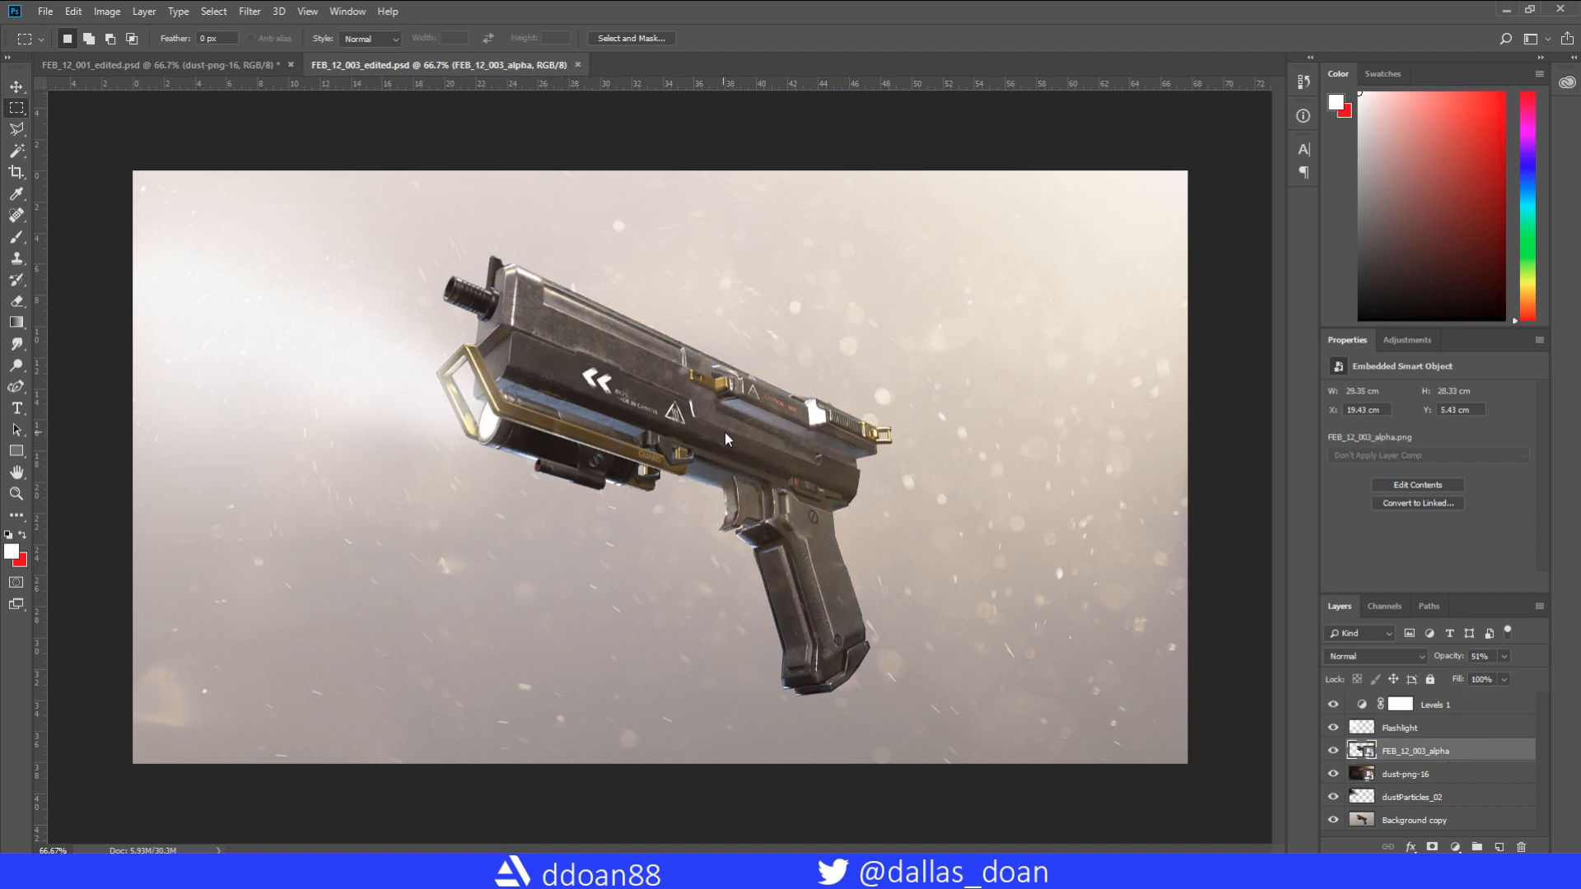
pyautogui.hotkey('ctrl', 'shift', 's')
pyautogui.click(165, 385)
pyautogui.click(175, 600)
pyautogui.click(652, 512)
pyautogui.click(829, 436)
pyautogui.click(253, 259)
# - Close FEB_12_003_edited.psd and open FEB_12_008_edited.psd from the renders folder
pyautogui.click(577, 64)
pyautogui.hotkey('alt', 'Tab')
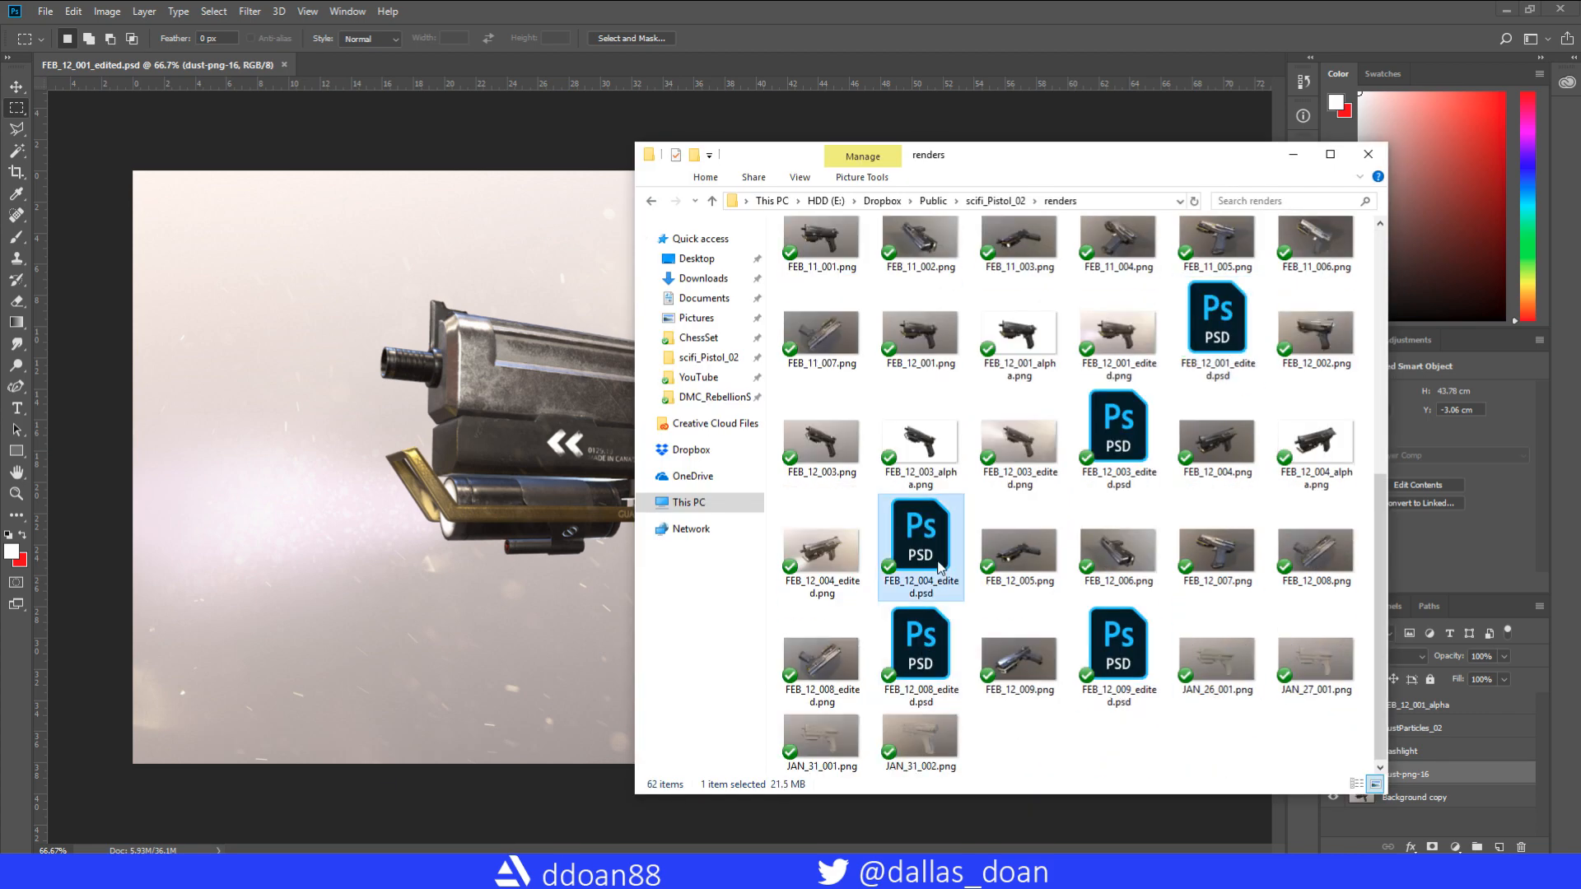
pyautogui.click(1019, 633)
pyautogui.doubleClick(921, 646)
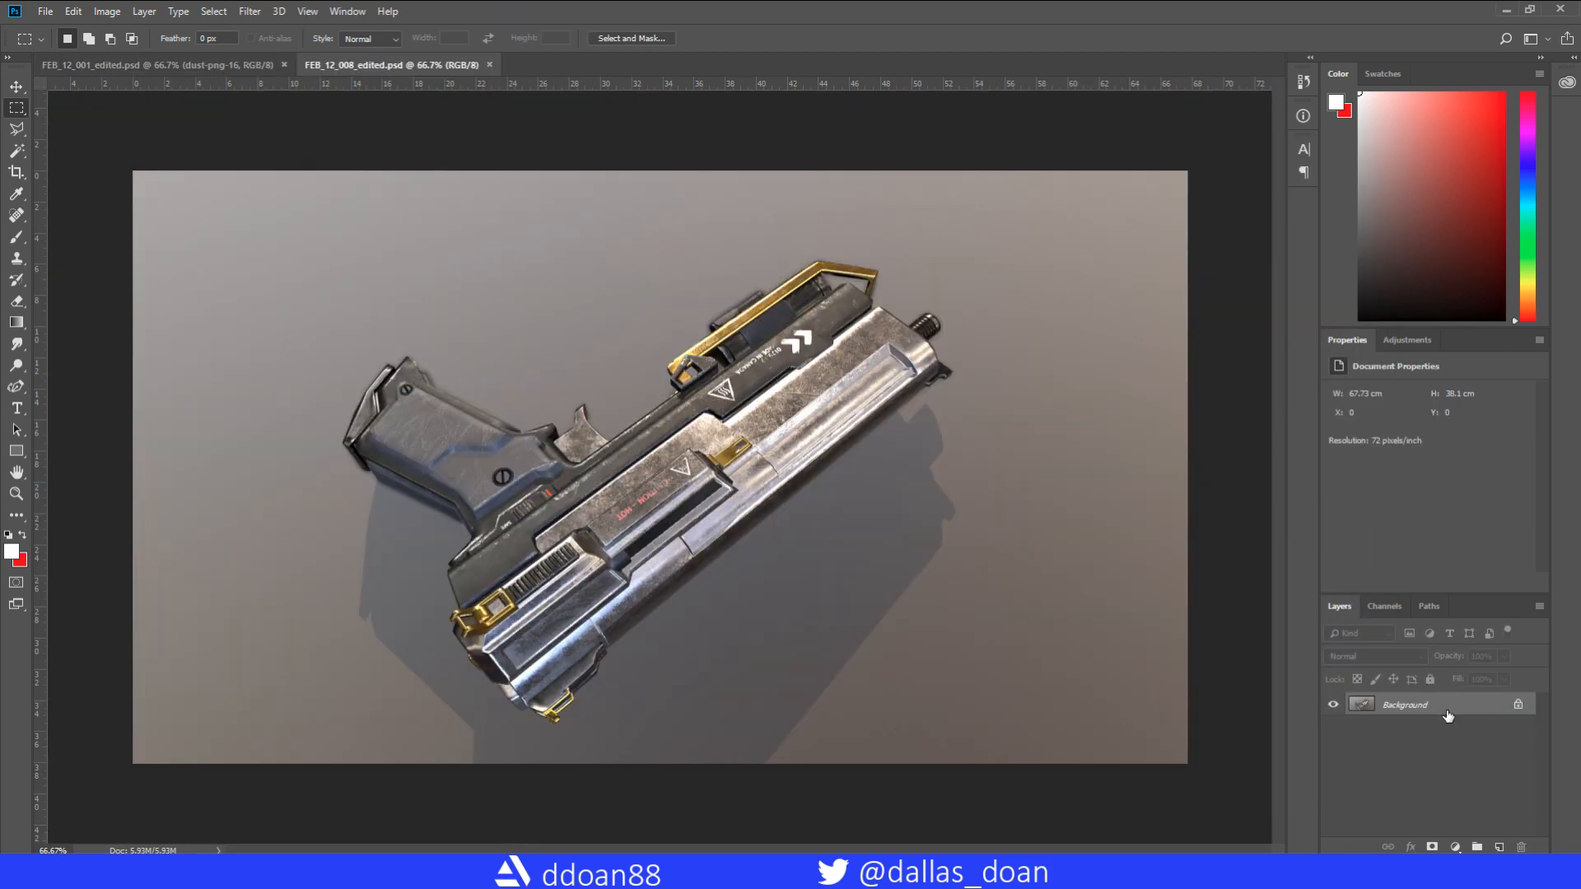
# - Replace the locked Background with a Background copy layer and add a Levels adjustment above it with input black 10
pyautogui.moveTo(1494, 846); pyautogui.dragTo(1496, 846)
pyautogui.click(1454, 847)
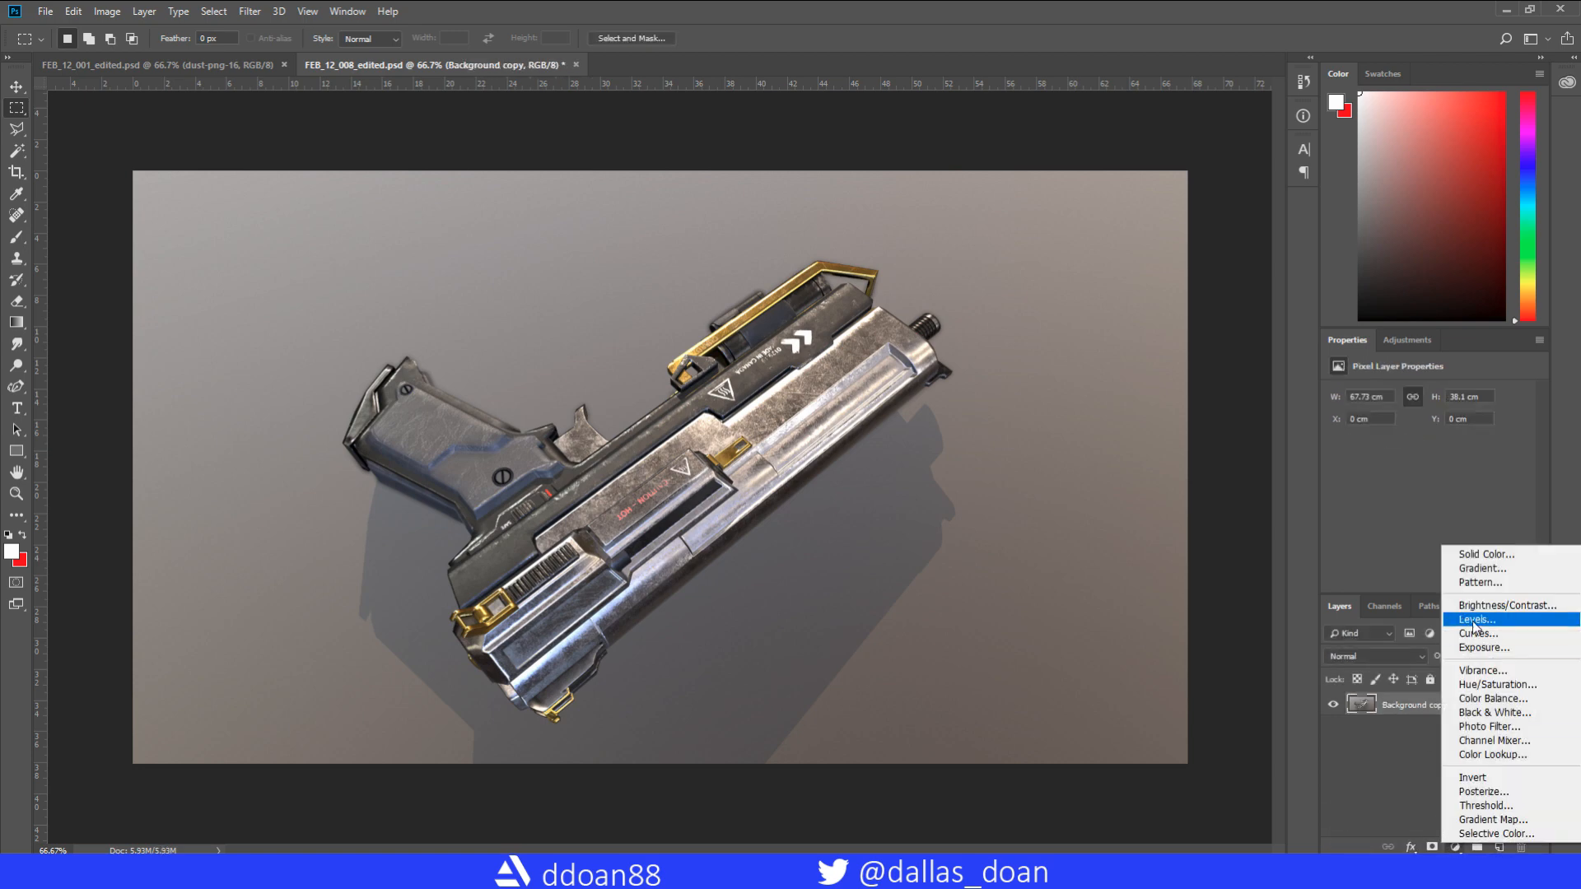
pyautogui.click(1482, 616)
pyautogui.moveTo(1351, 510); pyautogui.dragTo(1358, 511)
pyautogui.moveTo(1527, 510); pyautogui.dragTo(1527, 511)
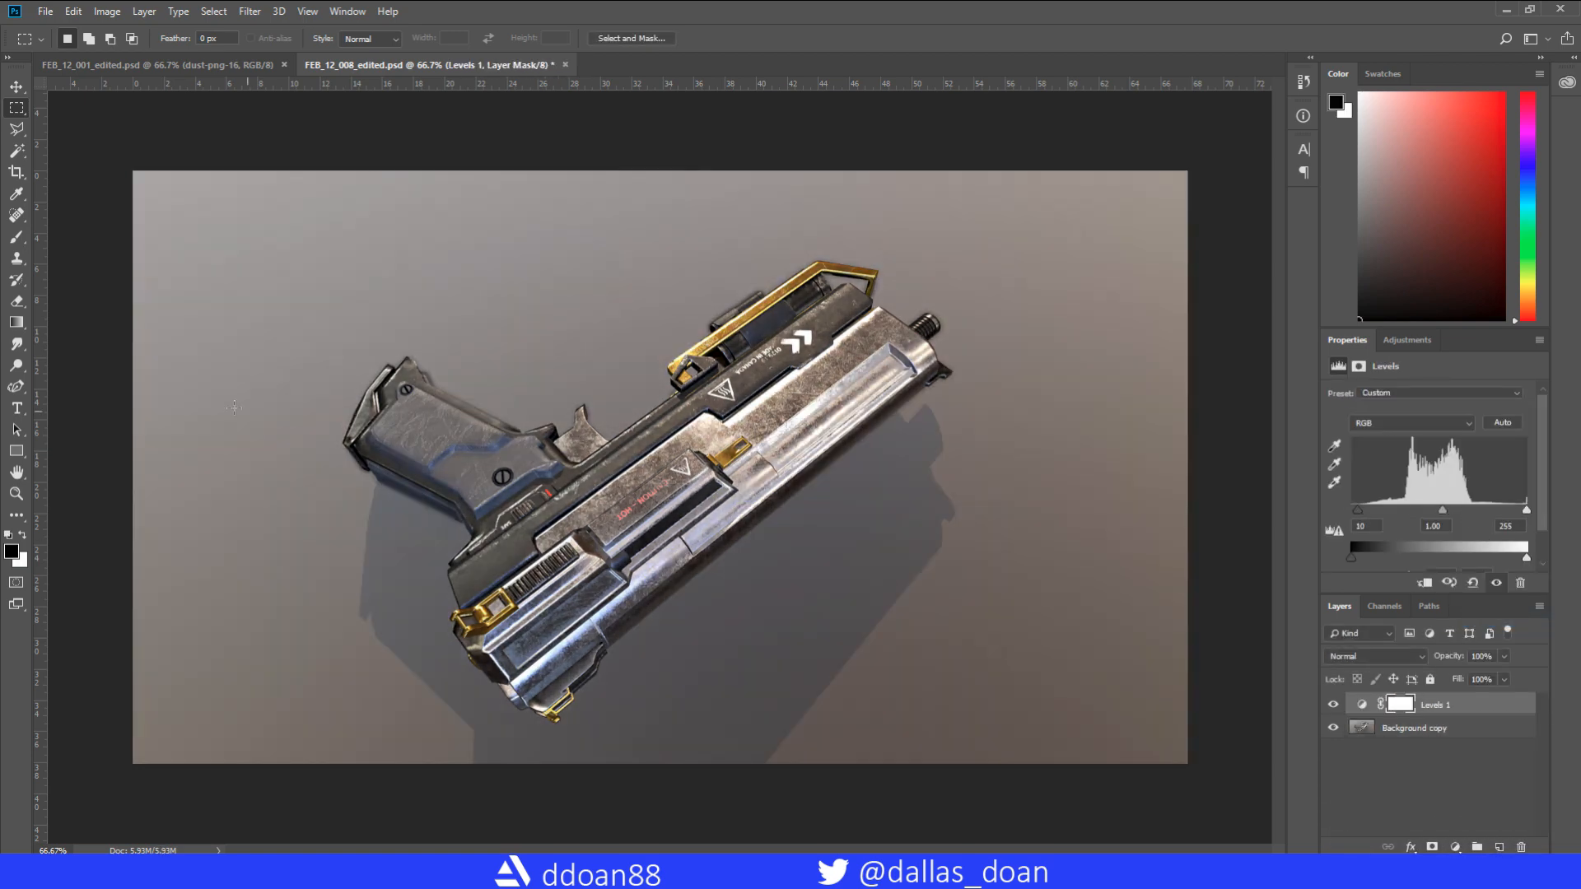
pyautogui.click(1437, 728)
pyautogui.press('b')
pyautogui.moveTo(823, 272); pyautogui.dragTo(1021, 198)
pyautogui.hotkey('ctrl', 'z')
pyautogui.moveTo(823, 268); pyautogui.dragTo(988, 185)
pyautogui.press(']')
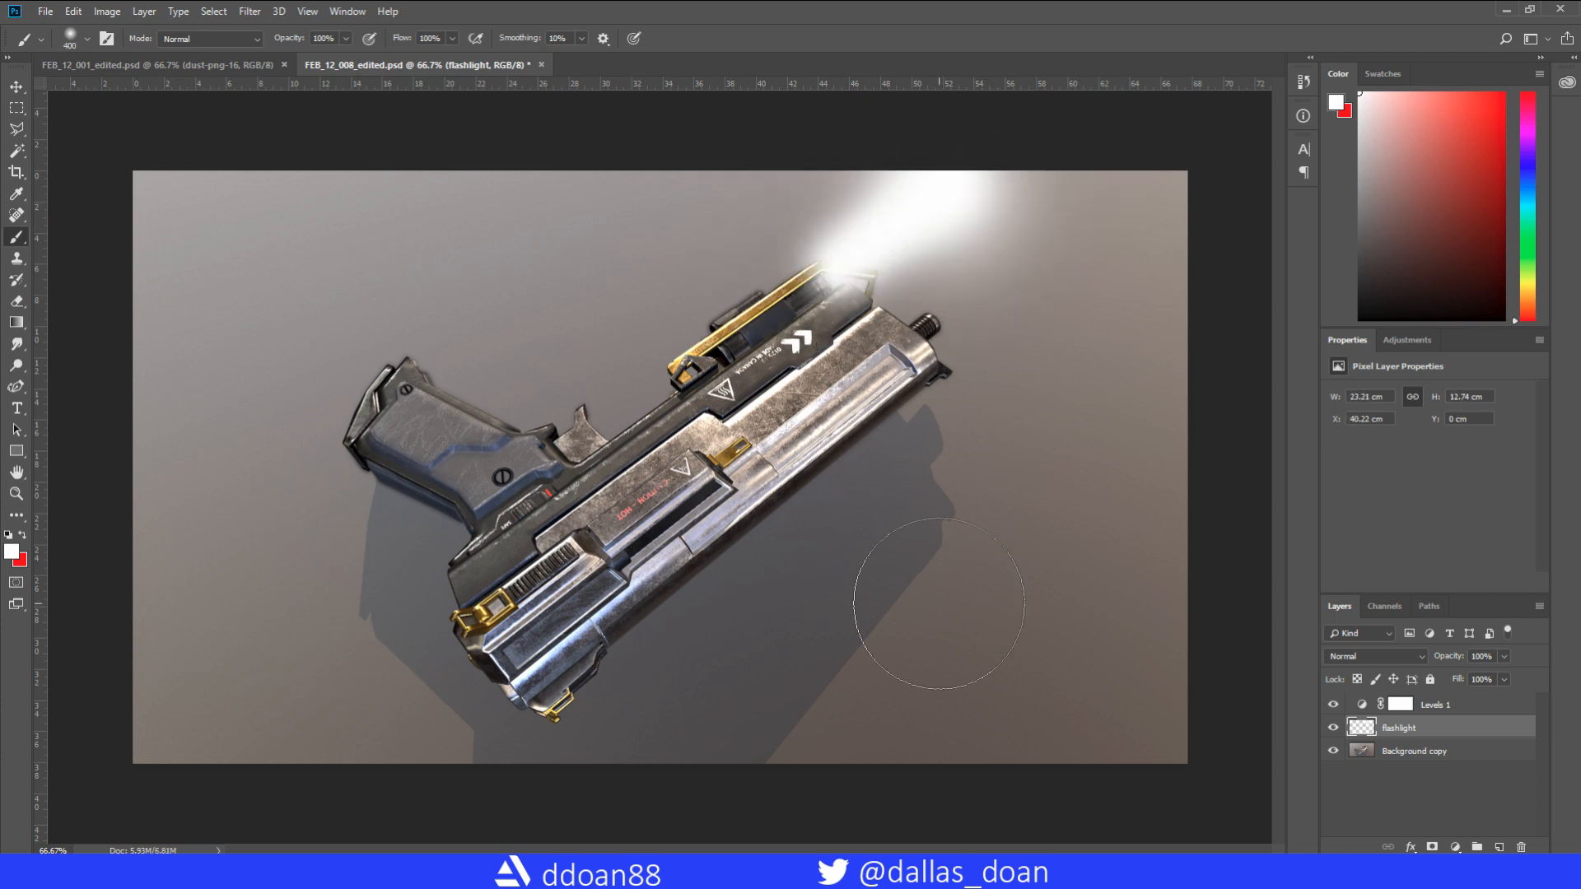
pyautogui.hotkey('ctrl', 'alt', 'z')
pyautogui.hotkey('ctrl', 'alt', 'z')
pyautogui.press('m')
# - Place dust-png-16.jpg from the renders folder above Background copy and enlarge it to cover the whole canvas
pyautogui.moveTo(384, 873)
pyautogui.click(469, 795)
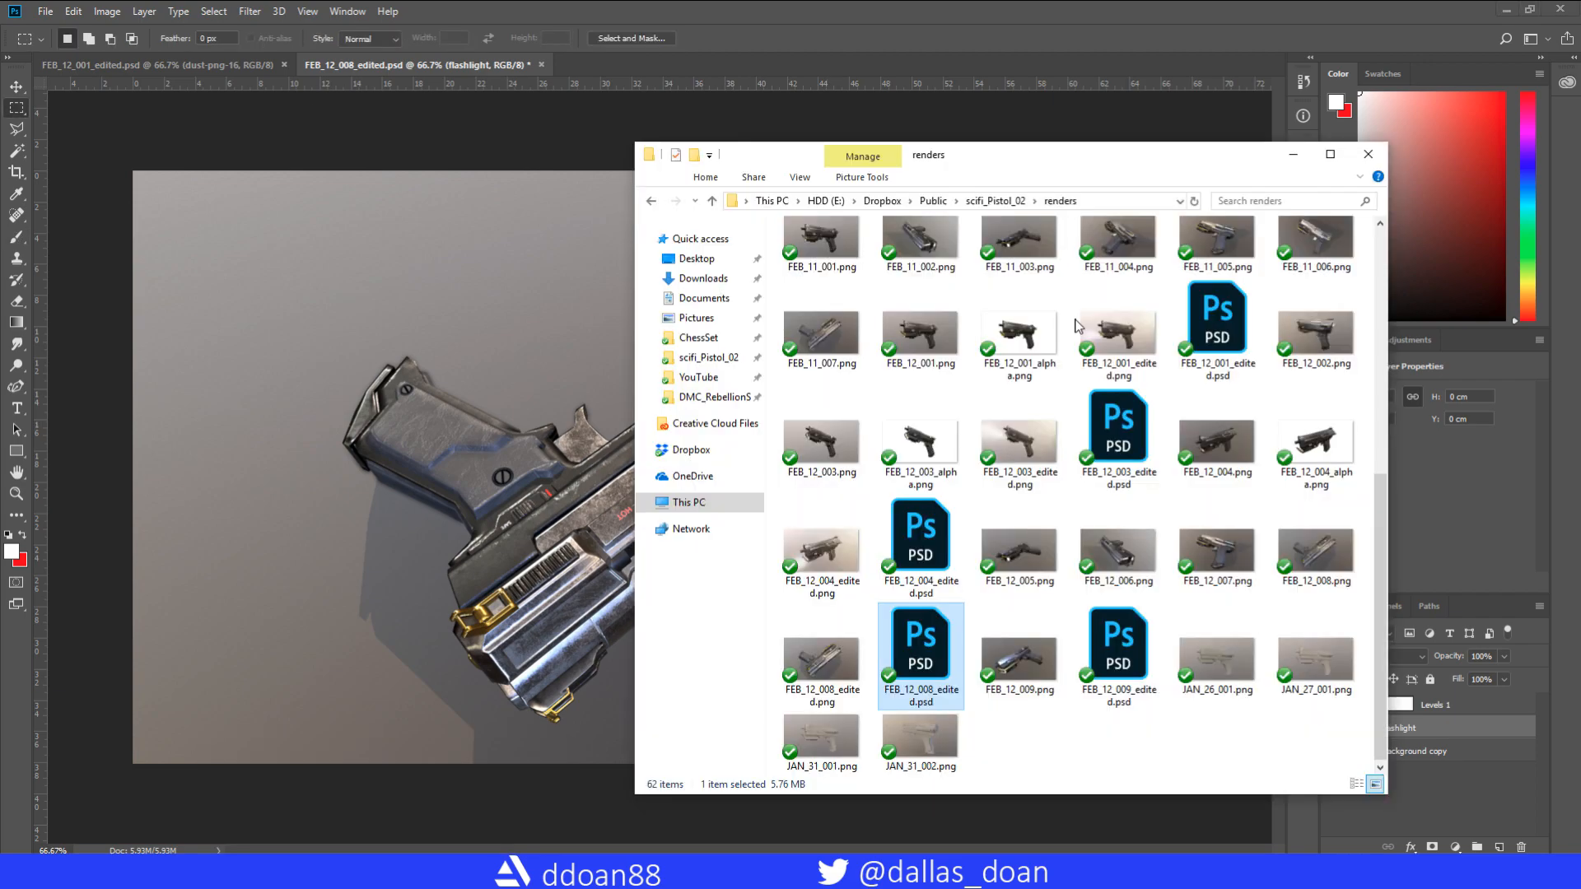
pyautogui.scroll(10, 1076, 324)
pyautogui.moveTo(824, 264); pyautogui.dragTo(494, 444)
pyautogui.moveTo(186, 171); pyautogui.dragTo(123, 133)
pyautogui.moveTo(1135, 764); pyautogui.dragTo(1188, 798)
pyautogui.press('Return')
pyautogui.hotkey('ctrl', 't')
pyautogui.moveTo(1219, 152); pyautogui.dragTo(318, 551)
pyautogui.press('Escape')
# - Try out different blend modes, including Overlay, on the dust-png-16 layer
pyautogui.click(1397, 656)
pyautogui.click(1361, 393)
pyautogui.press('Down')
pyautogui.press('Down')
pyautogui.press('Down')
pyautogui.press('Down')
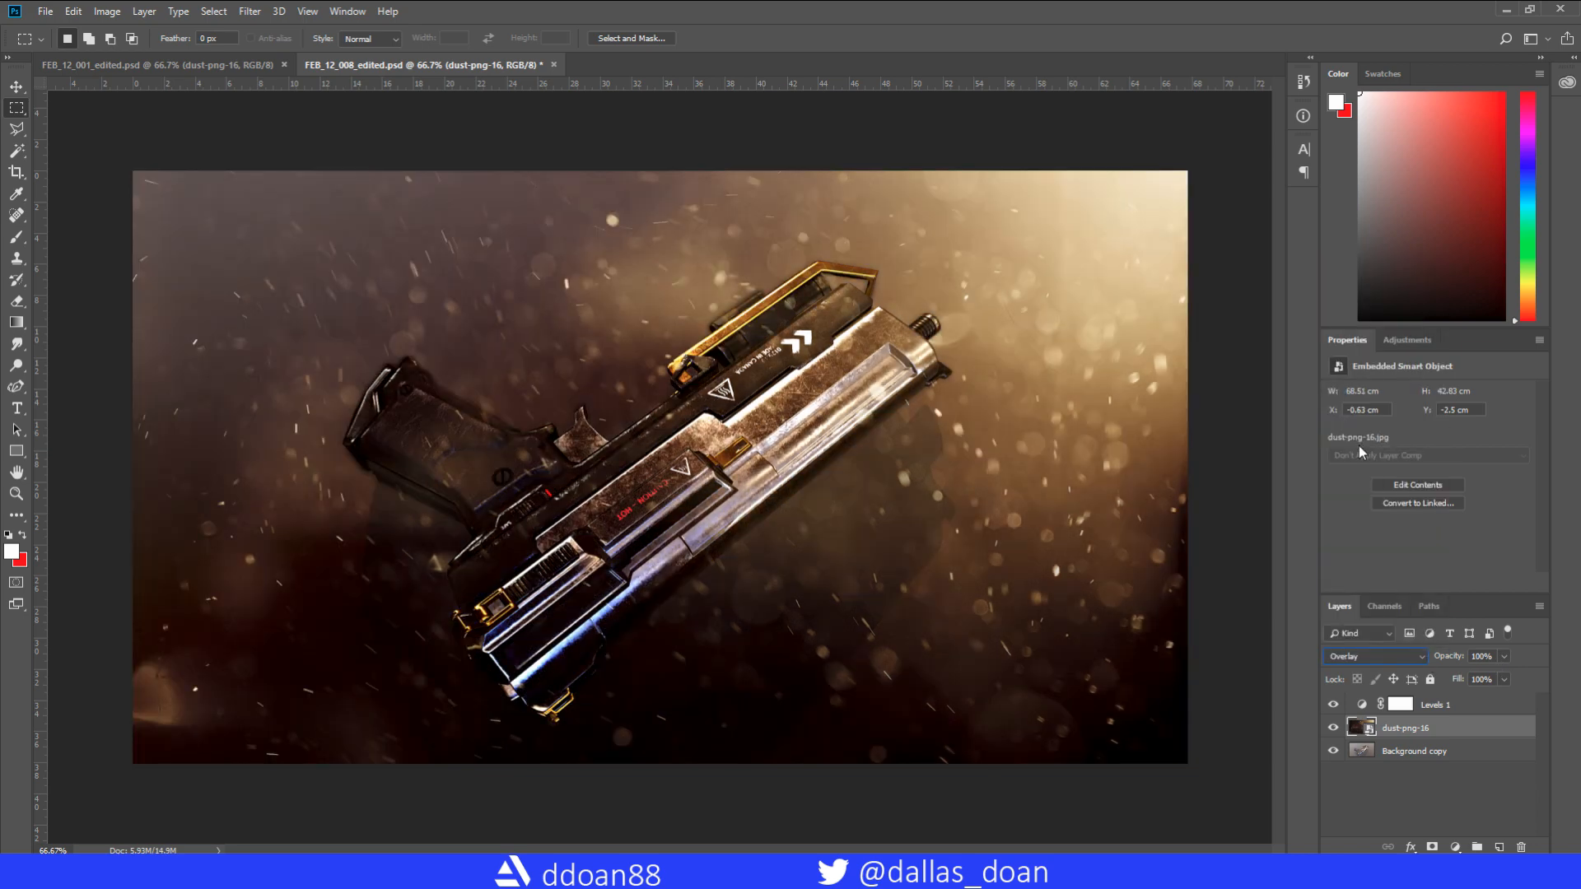
# - Set the dust-png-16 layer to Screen at 38% opacity and compare the image with the layer hidden and shown
pyautogui.click(1374, 656)
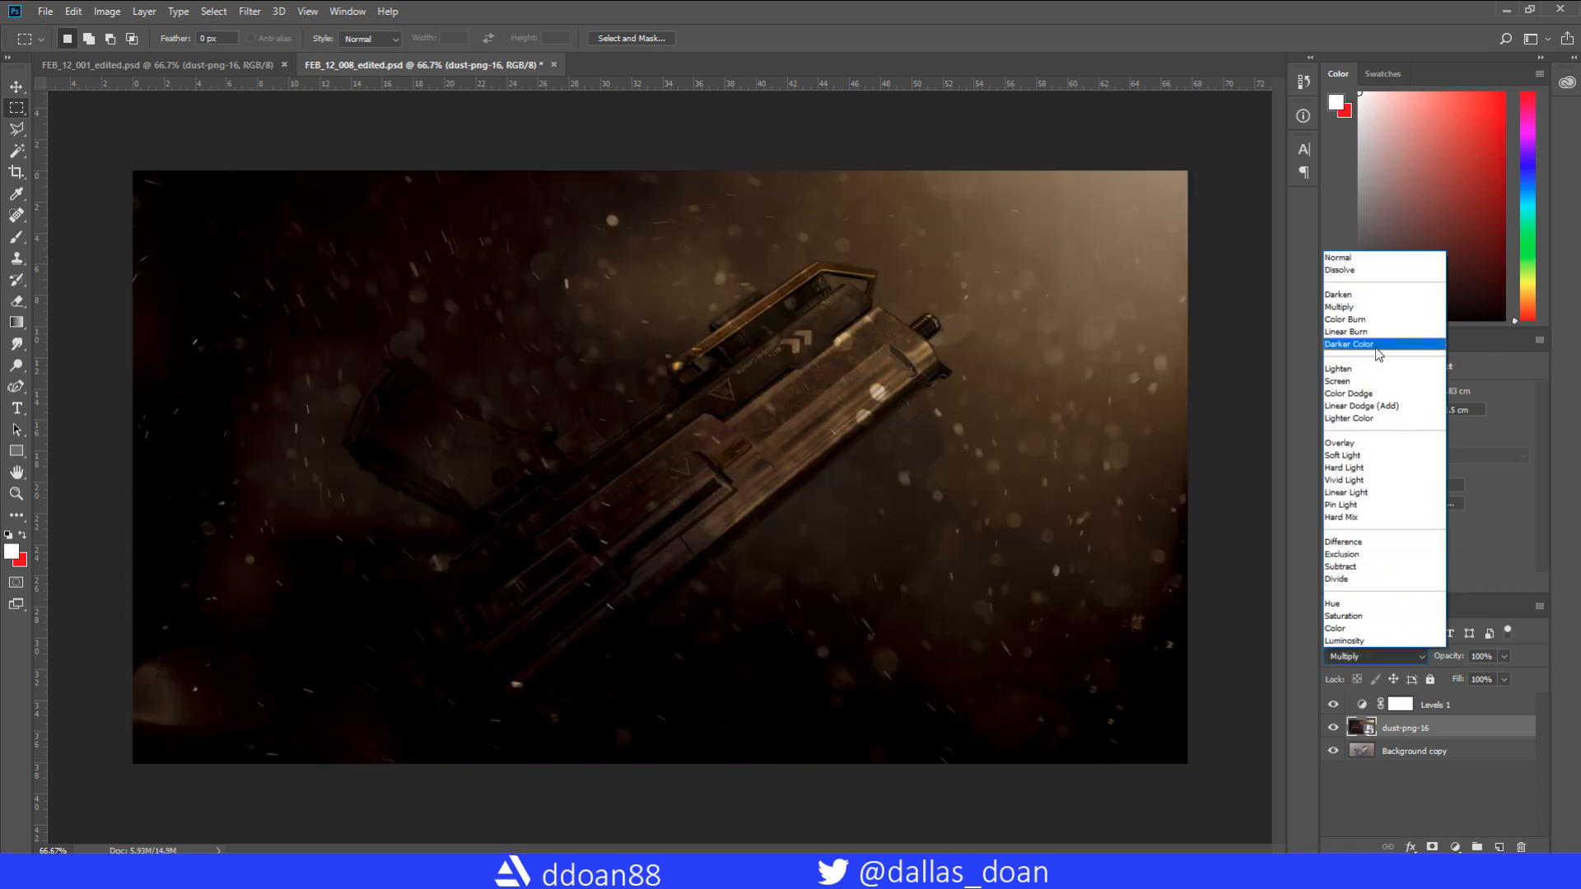
pyautogui.click(1361, 393)
pyautogui.click(1504, 656)
pyautogui.moveTo(1508, 675); pyautogui.dragTo(1456, 651)
pyautogui.click(1333, 729)
pyautogui.click(1333, 730)
# - Save a PNG copy over FEB_12_008_edited.png in the renders folder
pyautogui.hotkey('ctrl', 'shift', 's')
pyautogui.click(617, 382)
pyautogui.click(247, 601)
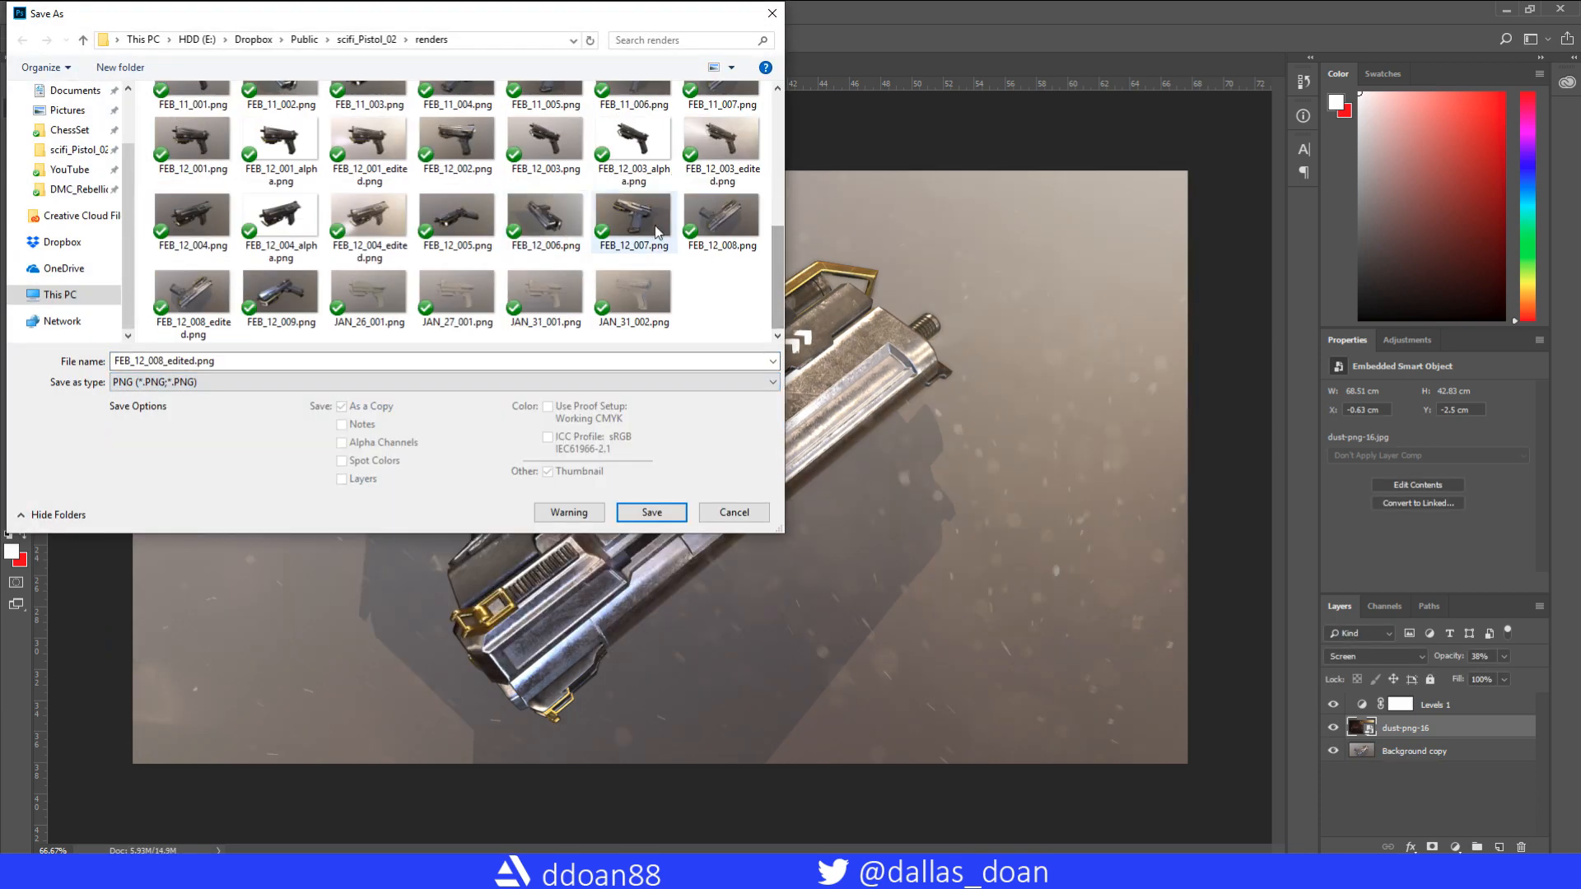
pyautogui.click(644, 513)
pyautogui.press('Return')
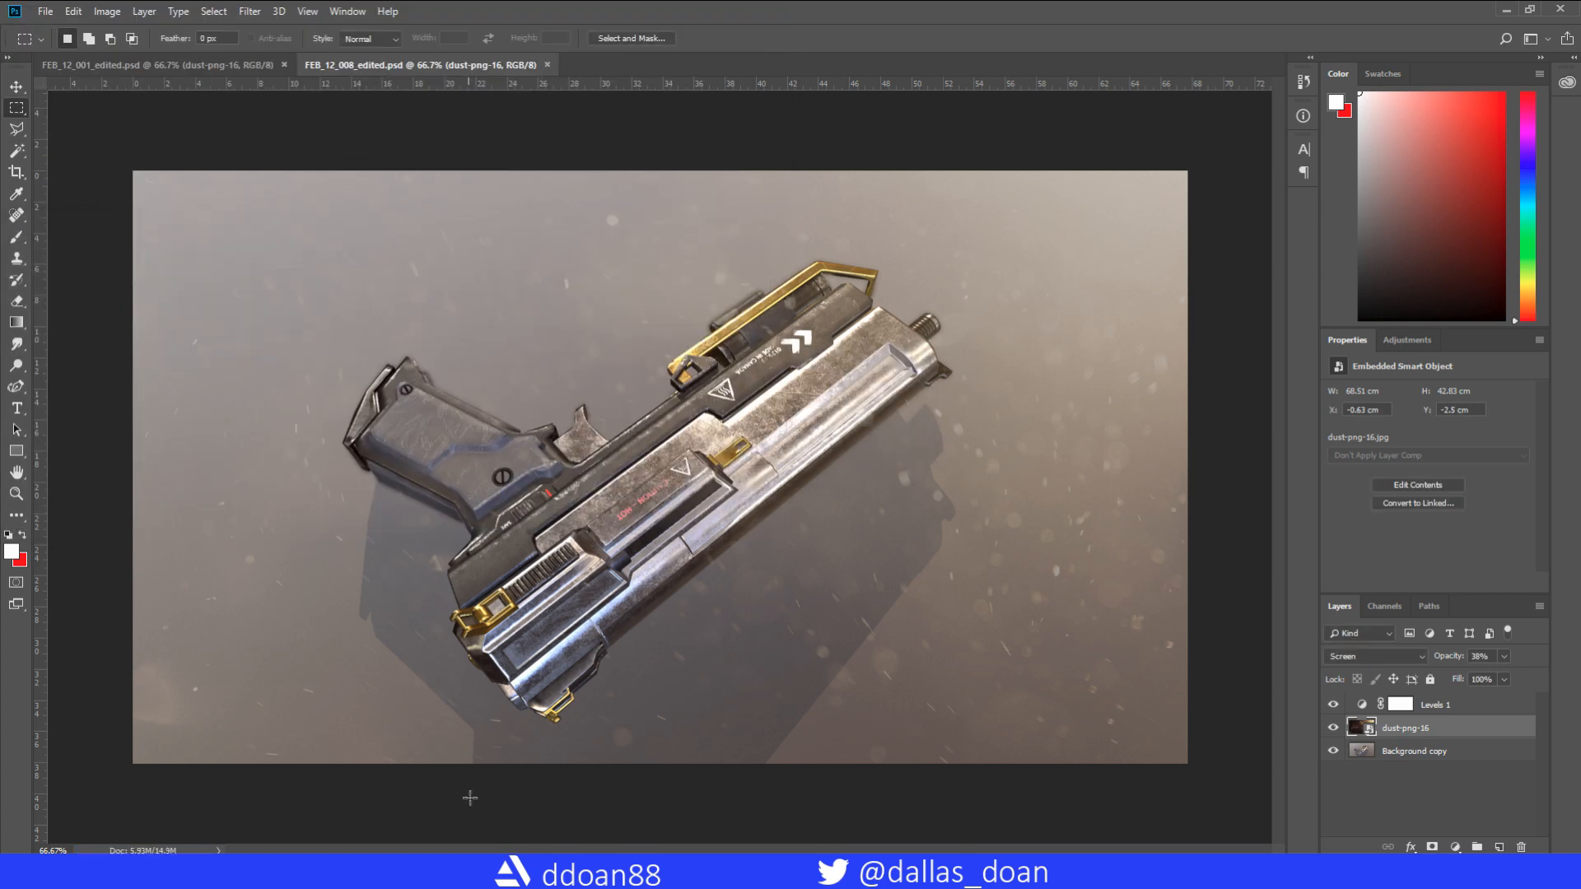
# - In FEB_12_009_edited.psd, move Layer 1 below the Levels 1 adjustment and rename it flashlight
pyautogui.click(1461, 730)
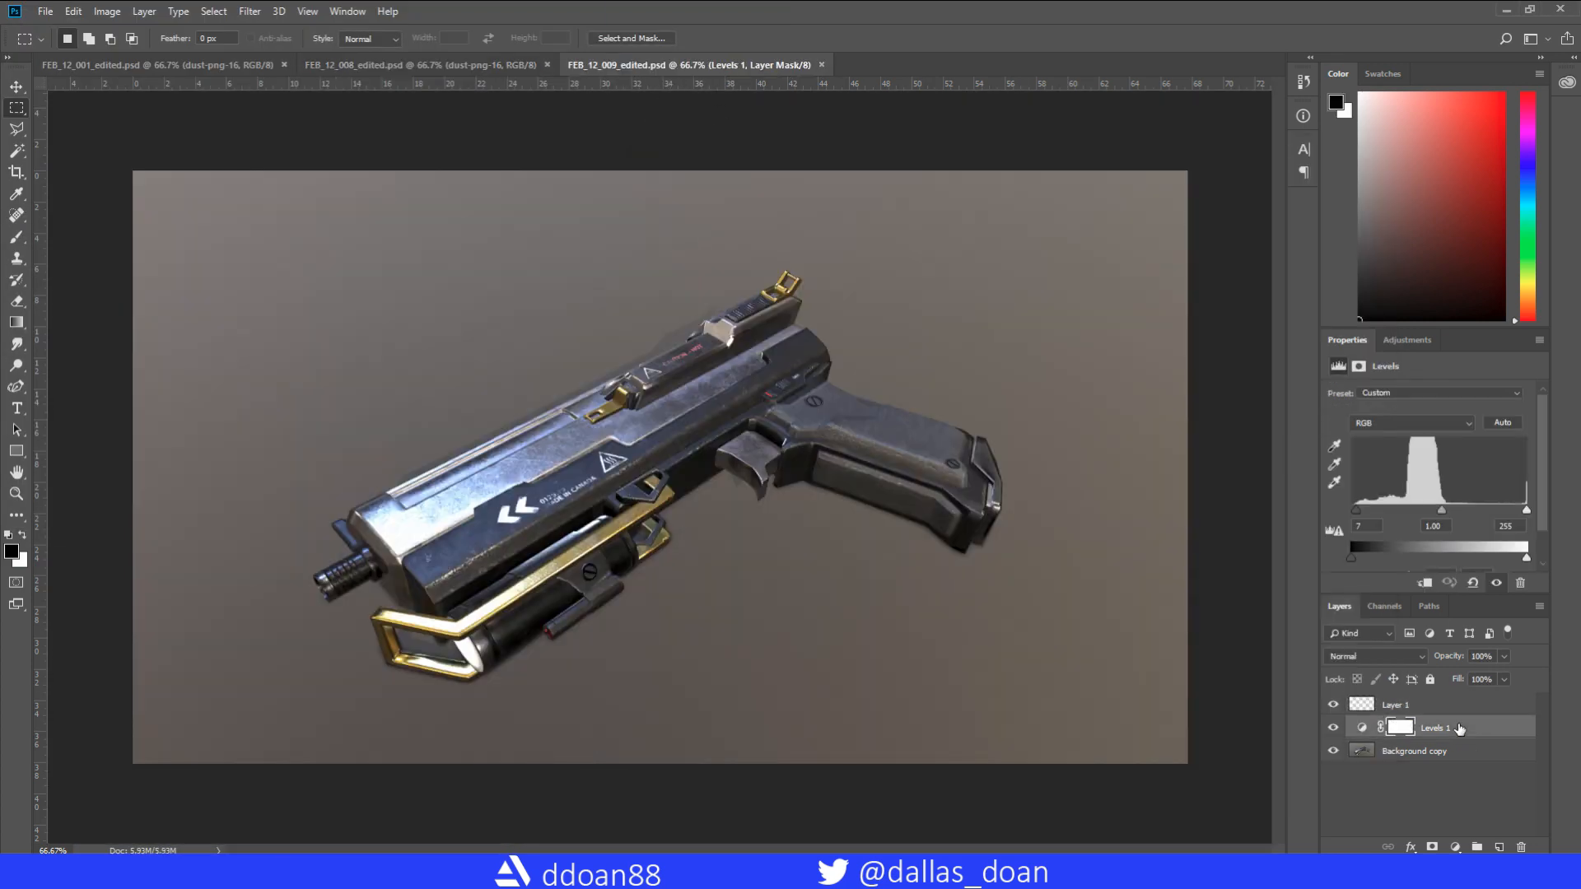
pyautogui.click(1422, 708)
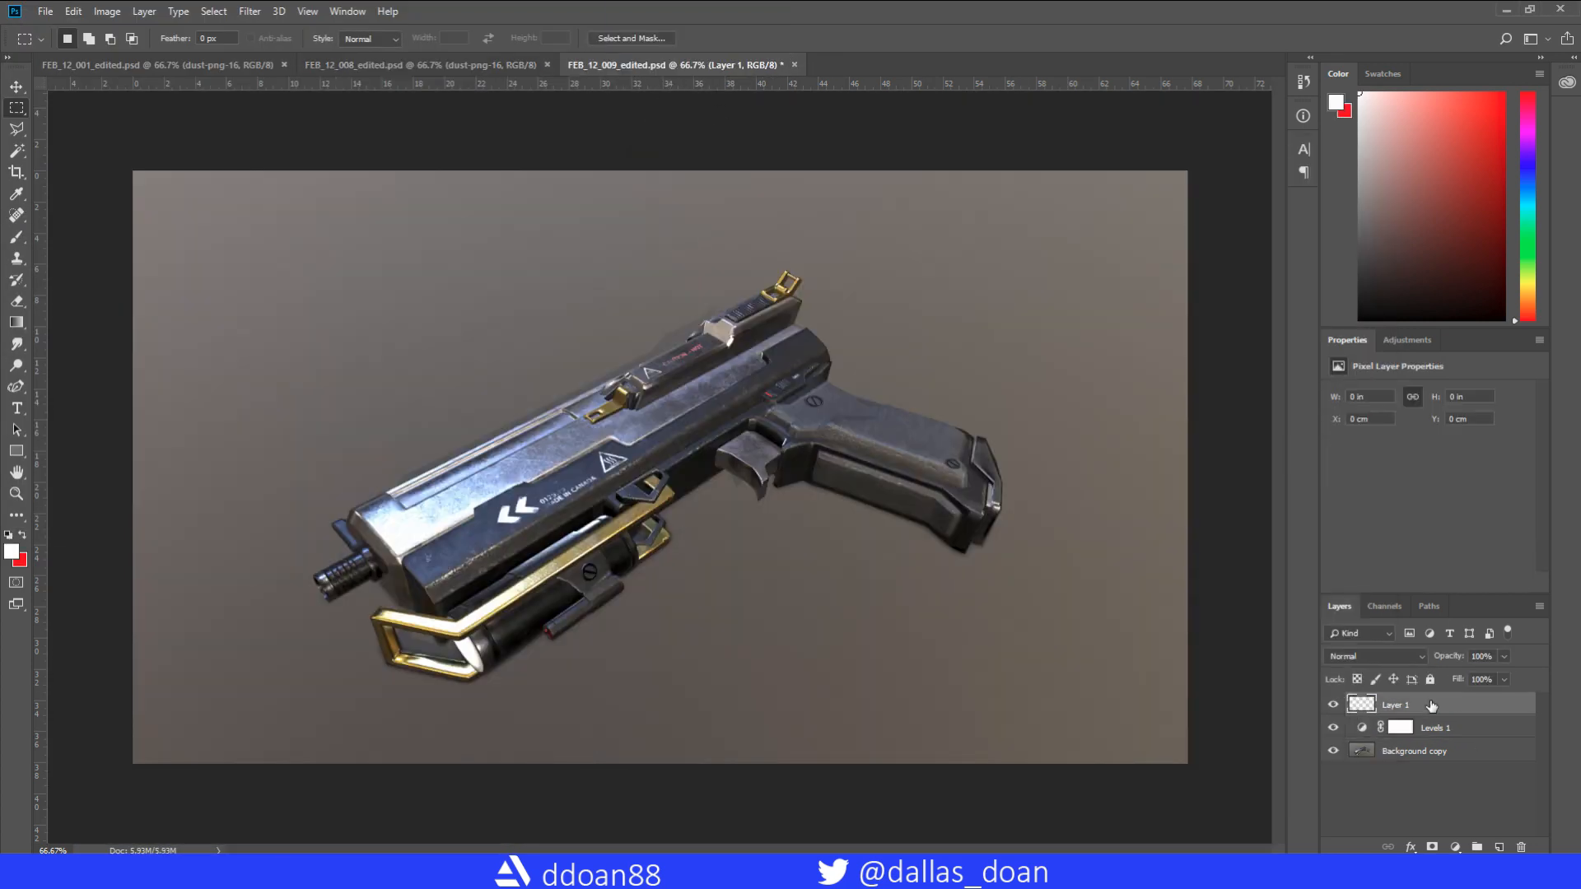
pyautogui.moveTo(1431, 741); pyautogui.dragTo(1431, 740)
pyautogui.doubleClick(1432, 728)
pyautogui.click(1240, 410)
pyautogui.doubleClick(1400, 728)
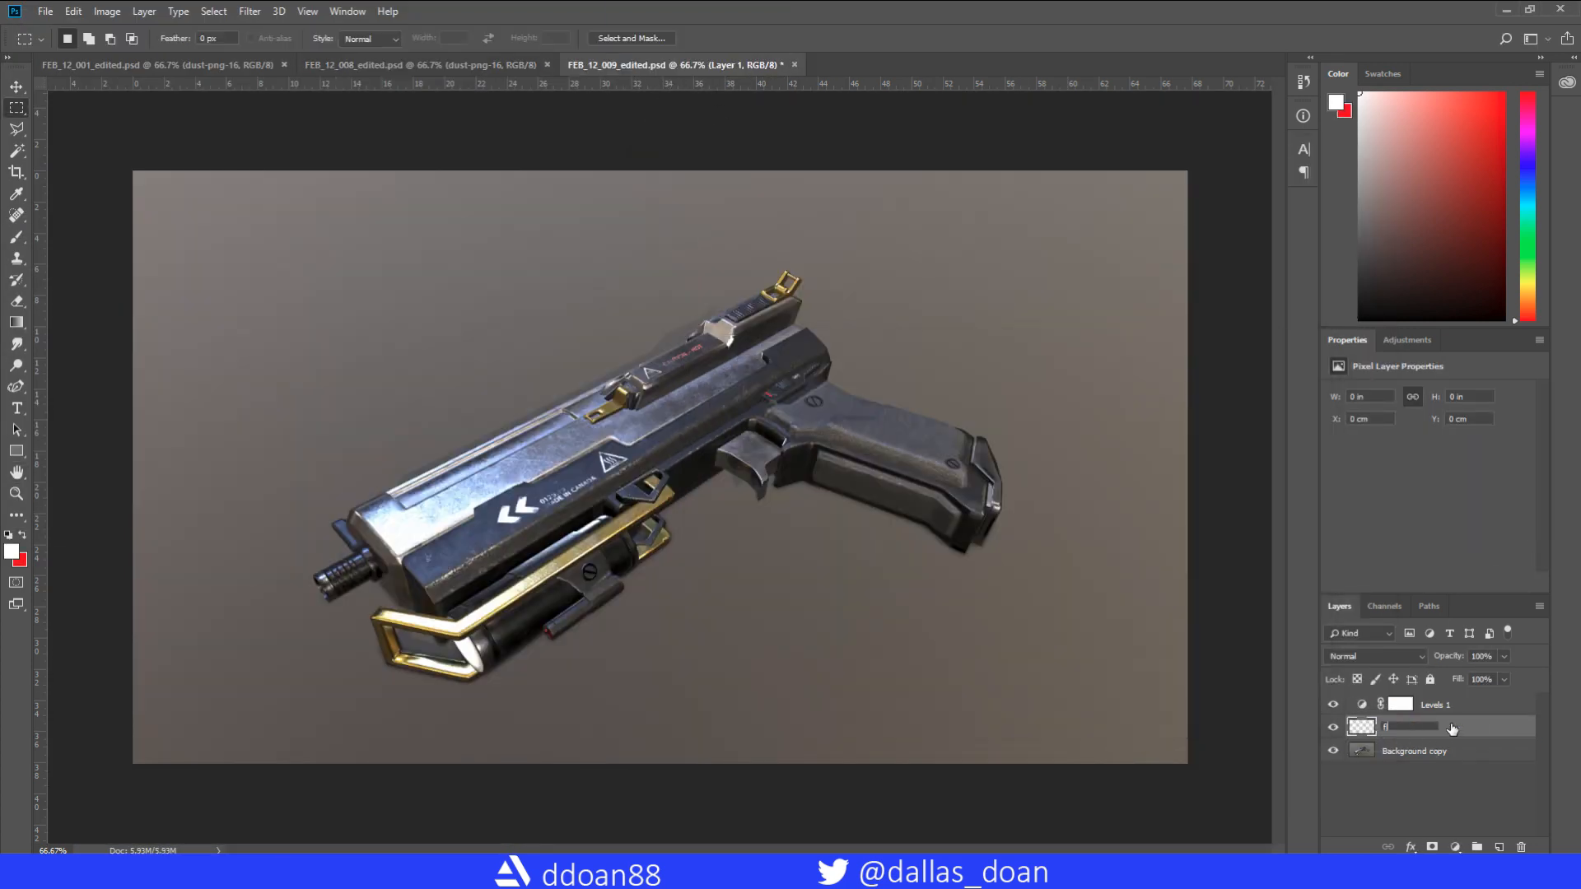
# - Paint a soft white beam on the flashlight layer, widening from the pistol's light toward the lower-left corner of the canvas
pyautogui.press('b')
pyautogui.click(258, 723)
pyautogui.hotkey('ctrl', 'z')
pyautogui.moveTo(436, 659); pyautogui.dragTo(338, 766)
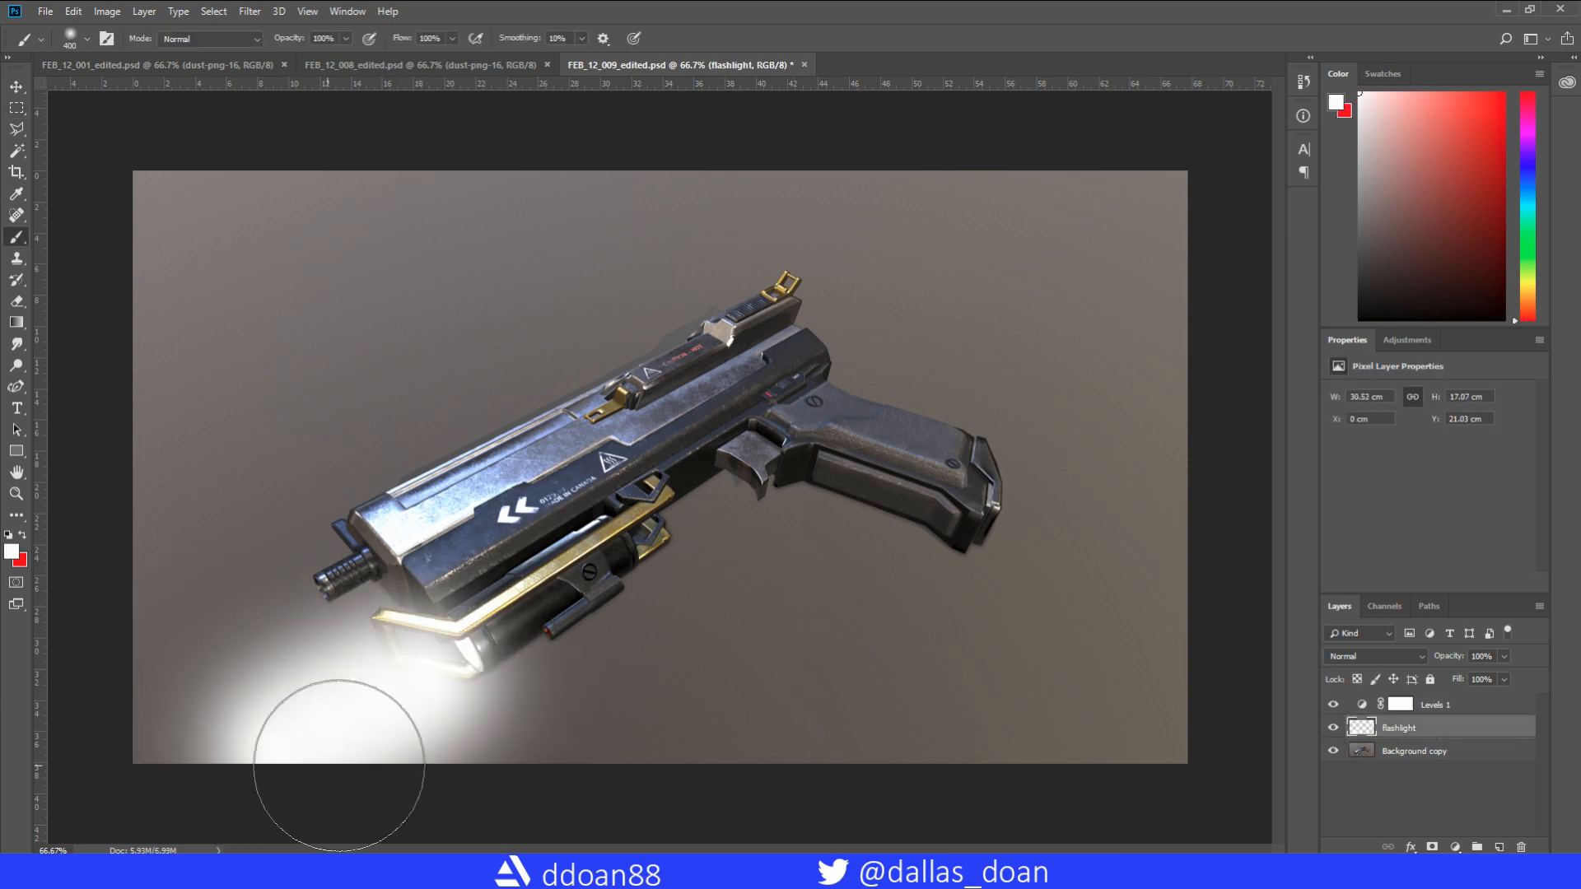
pyautogui.hotkey('ctrl', 'z')
pyautogui.press('[')
pyautogui.press('[')
pyautogui.press('[')
pyautogui.moveTo(474, 651); pyautogui.dragTo(253, 770)
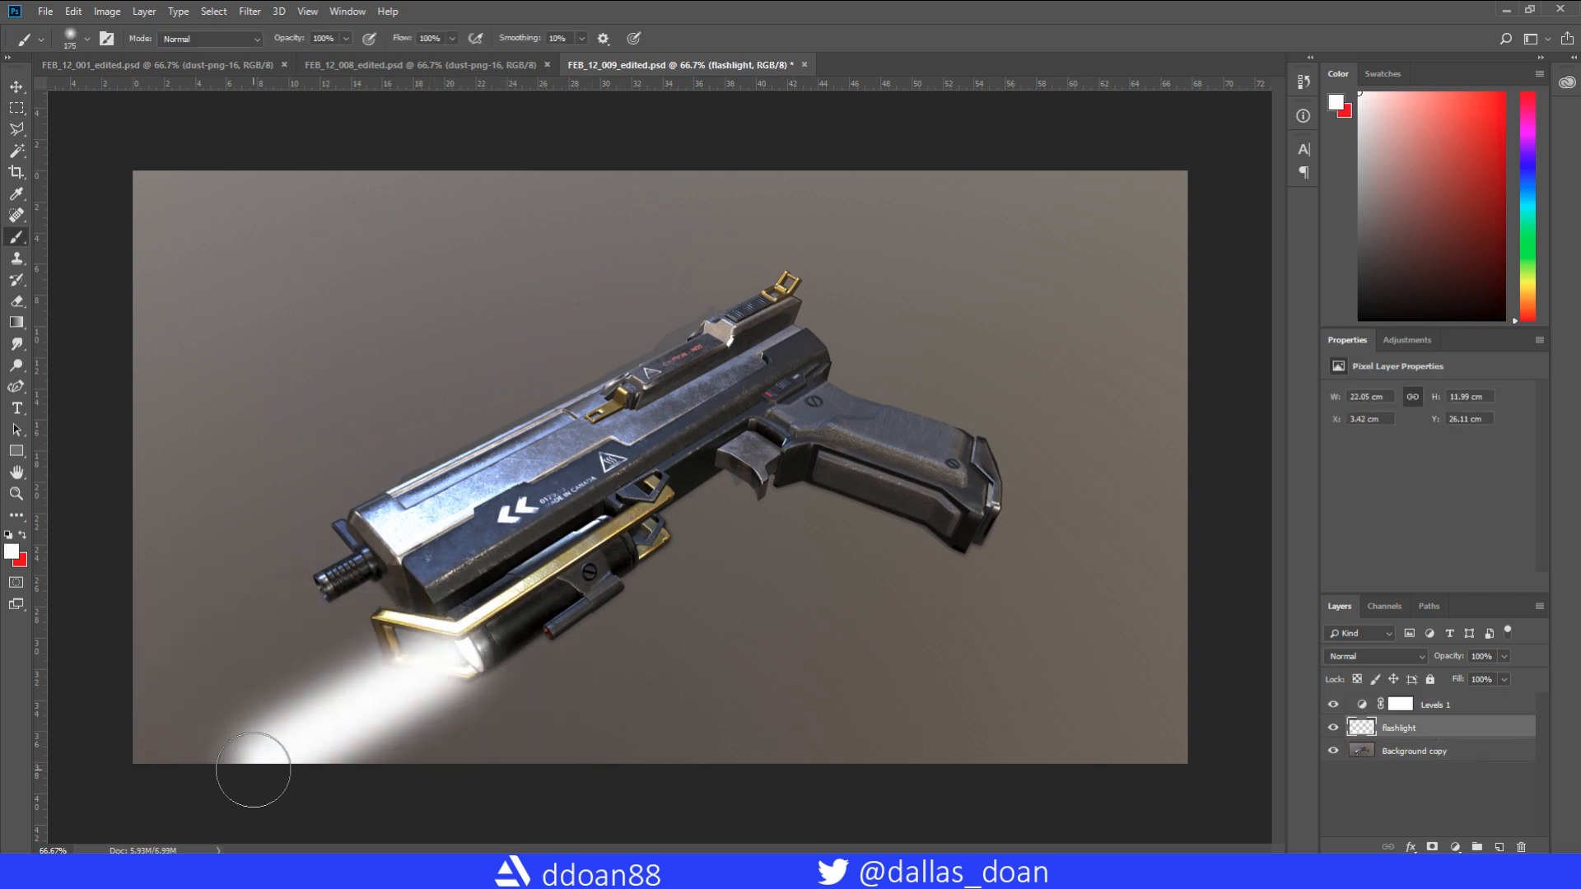
pyautogui.click(289, 758)
pyautogui.click(389, 700)
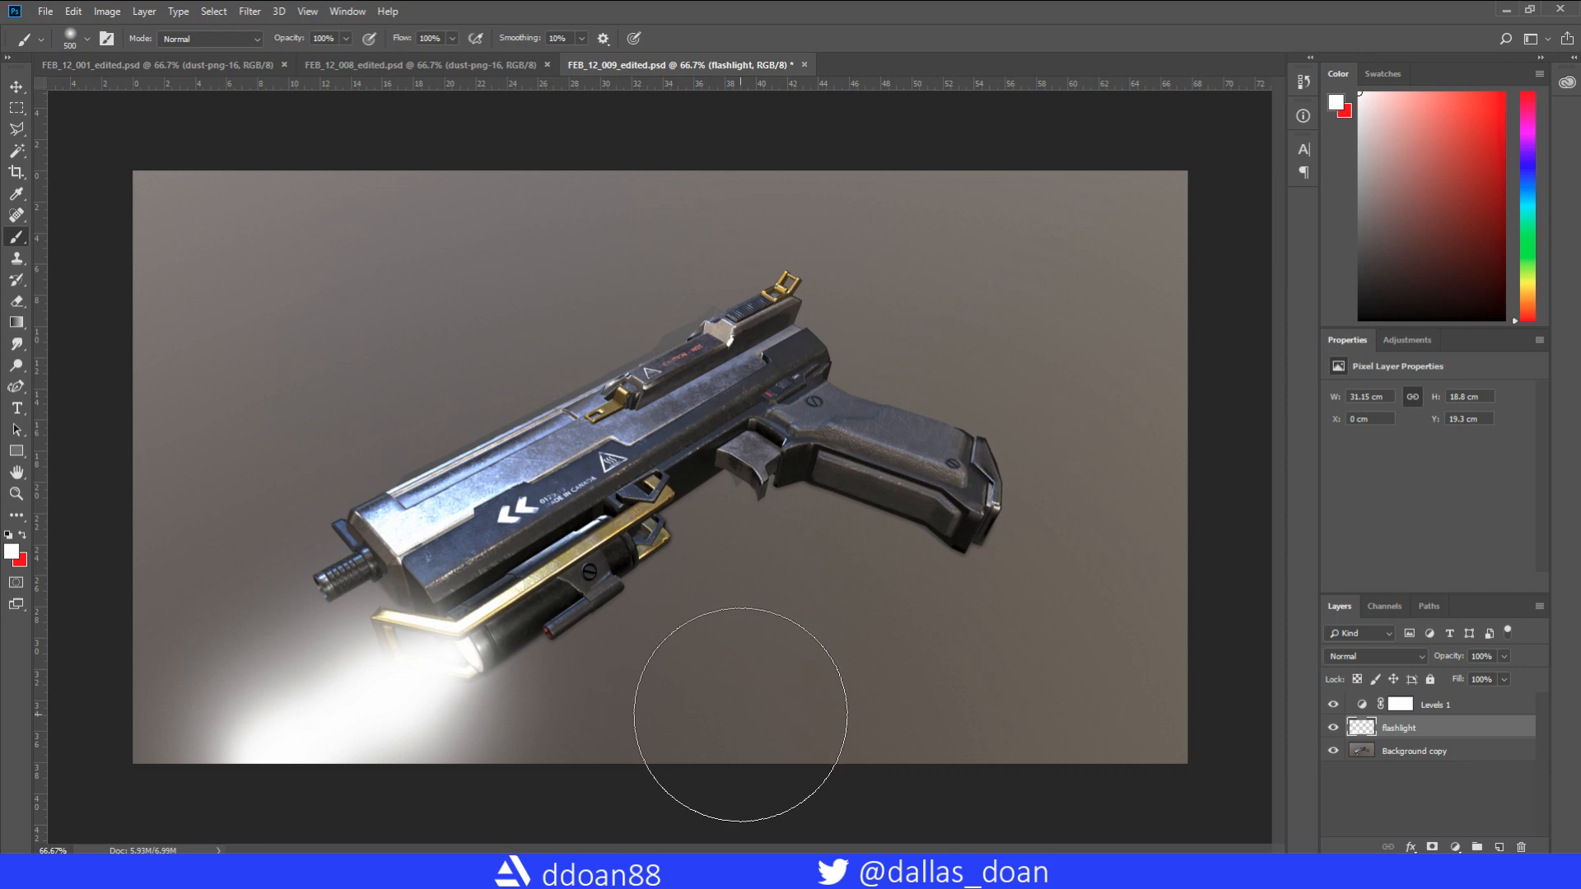
# - Place the dustParticles_02 image above the Levels 1 adjustment, positioned over the flashlight beam near the lower-left corner of the canvas
pyautogui.press('m')
pyautogui.click(1349, 703)
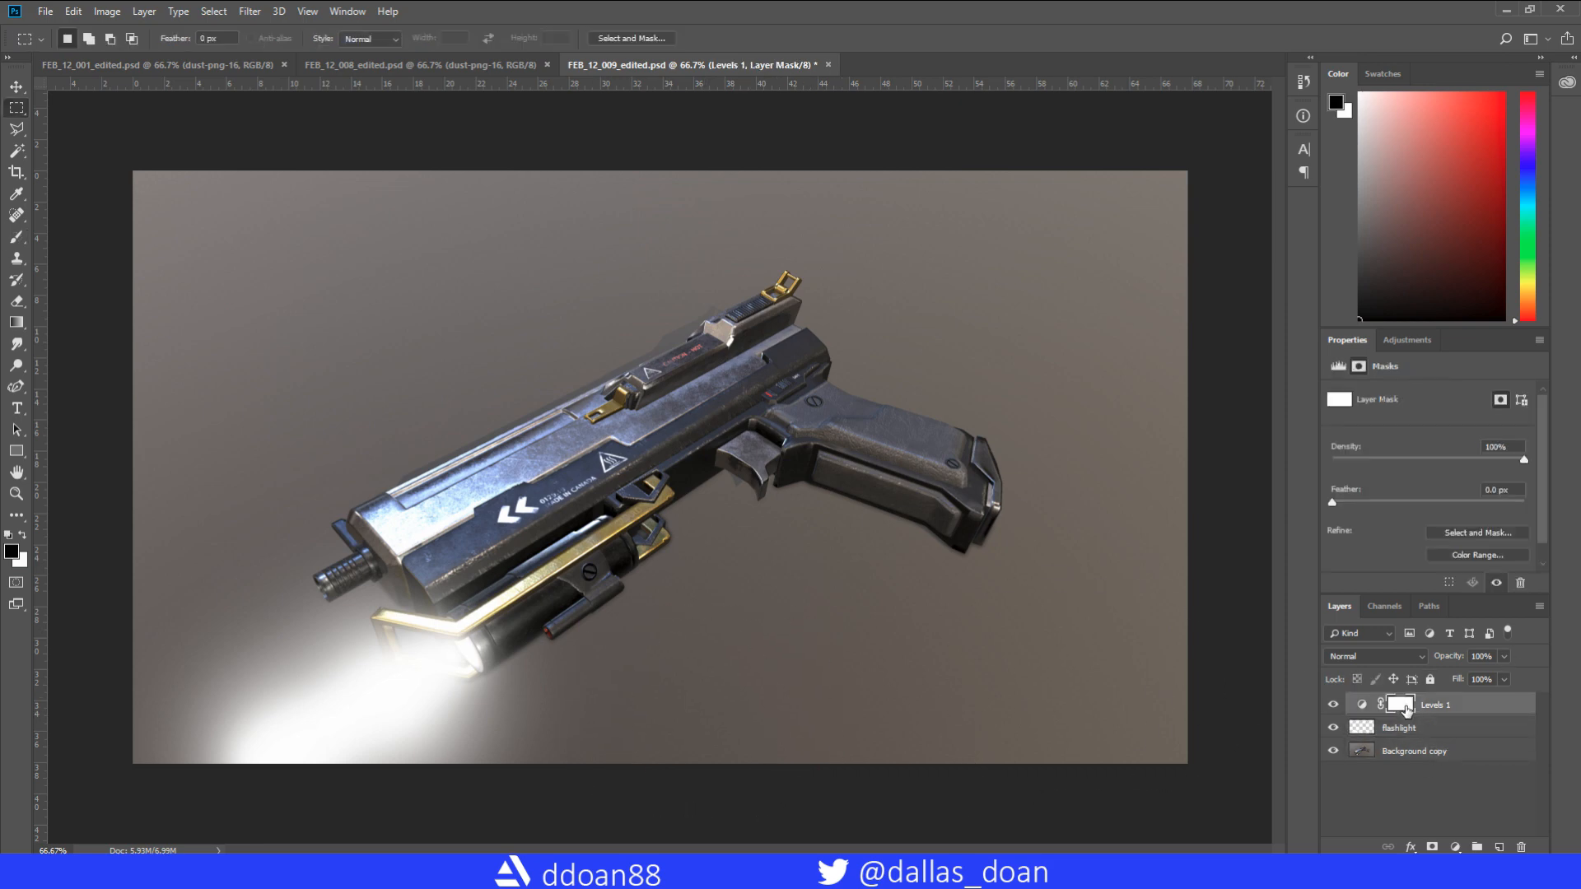
pyautogui.click(469, 794)
pyautogui.moveTo(818, 255); pyautogui.dragTo(545, 573)
pyautogui.moveTo(950, 606); pyautogui.dragTo(465, 459)
pyautogui.moveTo(778, 428)
pyautogui.mouseDown()
pyautogui.moveTo(327, 690)
pyautogui.moveTo(418, 672)
pyautogui.mouseUp()
pyautogui.press('Return')
# - Rasterize the dustParticles_02 layer and set its blending mode to Screen
pyautogui.click(1455, 732)
pyautogui.click(1466, 705)
pyautogui.rightClick(1414, 708)
pyautogui.click(1436, 322)
pyautogui.press('e')
pyautogui.click(1376, 657)
pyautogui.click(1359, 380)
# - Erase excess dust and flashlight glow around the pistol's front and gold guard, and lower the flashlight layer's opacity
pyautogui.moveTo(579, 619)
pyautogui.mouseDown()
pyautogui.moveTo(572, 783)
pyautogui.moveTo(600, 762)
pyautogui.moveTo(362, 715)
pyautogui.mouseUp()
pyautogui.click(1400, 750)
pyautogui.hotkey('ctrl', 'z')
pyautogui.moveTo(466, 782)
pyautogui.mouseDown()
pyautogui.moveTo(339, 547)
pyautogui.moveTo(329, 675)
pyautogui.mouseUp()
pyautogui.hotkey('ctrl', 'z')
pyautogui.moveTo(391, 576); pyautogui.dragTo(568, 547)
pyautogui.hotkey('ctrl', 'z')
pyautogui.click(359, 568)
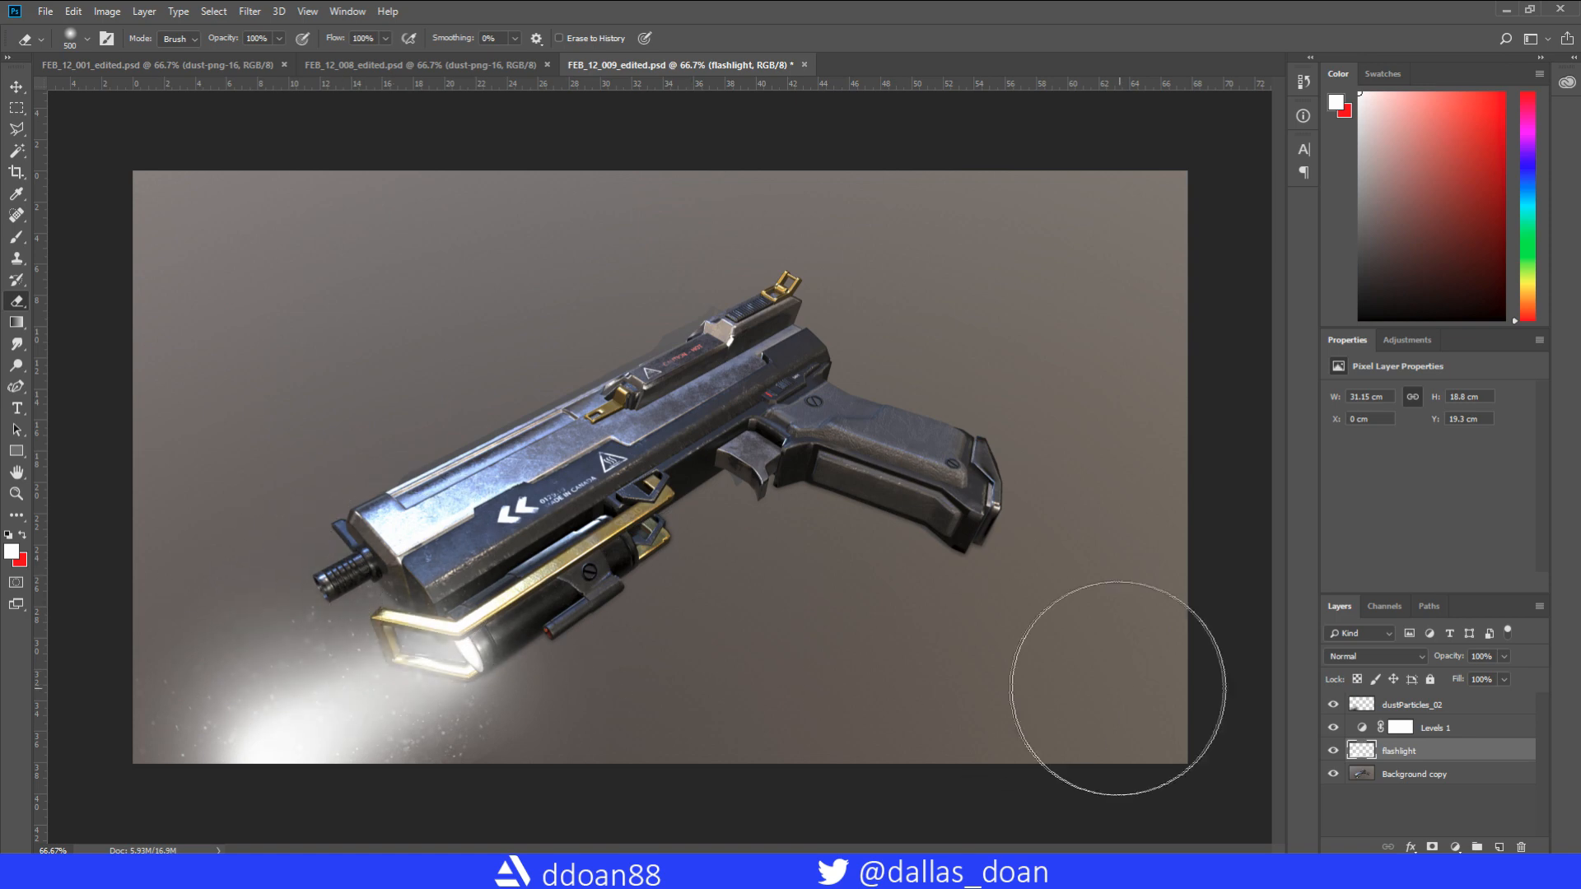
pyautogui.moveTo(1489, 677); pyautogui.dragTo(1494, 676)
# - Place the dust-png-16 image directly above Background copy, scaled to cover the whole canvas
pyautogui.click(1414, 774)
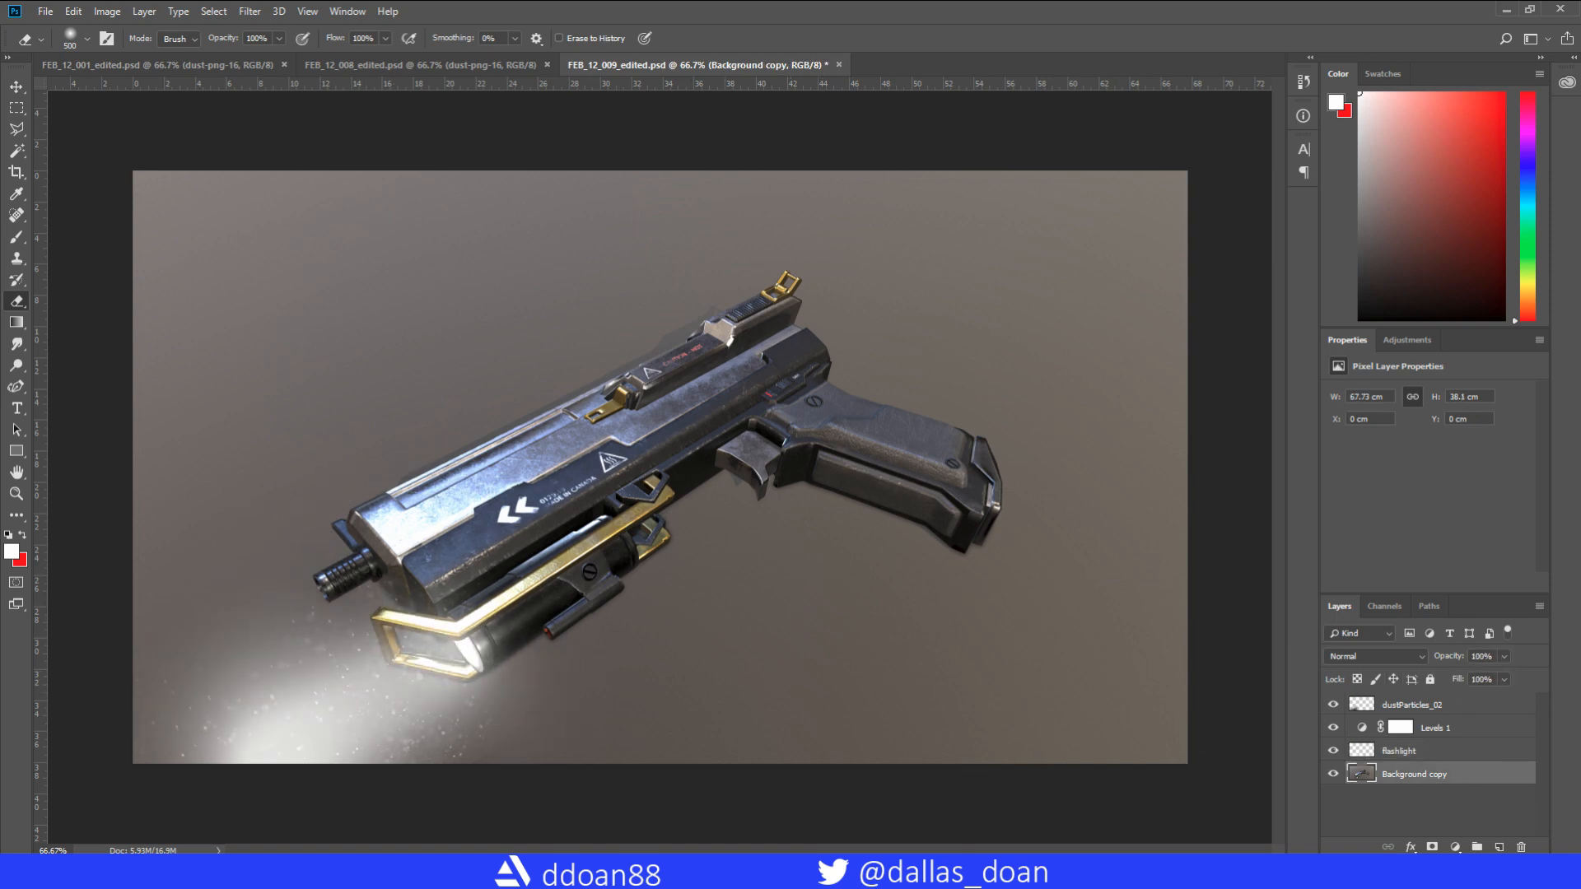
pyautogui.click(384, 873)
pyautogui.click(475, 794)
pyautogui.moveTo(918, 252); pyautogui.dragTo(411, 346)
pyautogui.moveTo(183, 168); pyautogui.dragTo(116, 125)
pyautogui.moveTo(1135, 764); pyautogui.dragTo(420, 317)
pyautogui.press('Return')
# - Set the dust-png-16 layer to Screen blending at 72% opacity
pyautogui.click(1375, 656)
pyautogui.click(1372, 381)
pyautogui.click(1504, 656)
pyautogui.moveTo(1513, 679); pyautogui.dragTo(1486, 677)
# - Switch to Marmoset Toolbag, capture the pistol from Camera 9, and rename the new screenshot FEB_12_009_alpha.png in the renders folder
pyautogui.moveTo(384, 873)
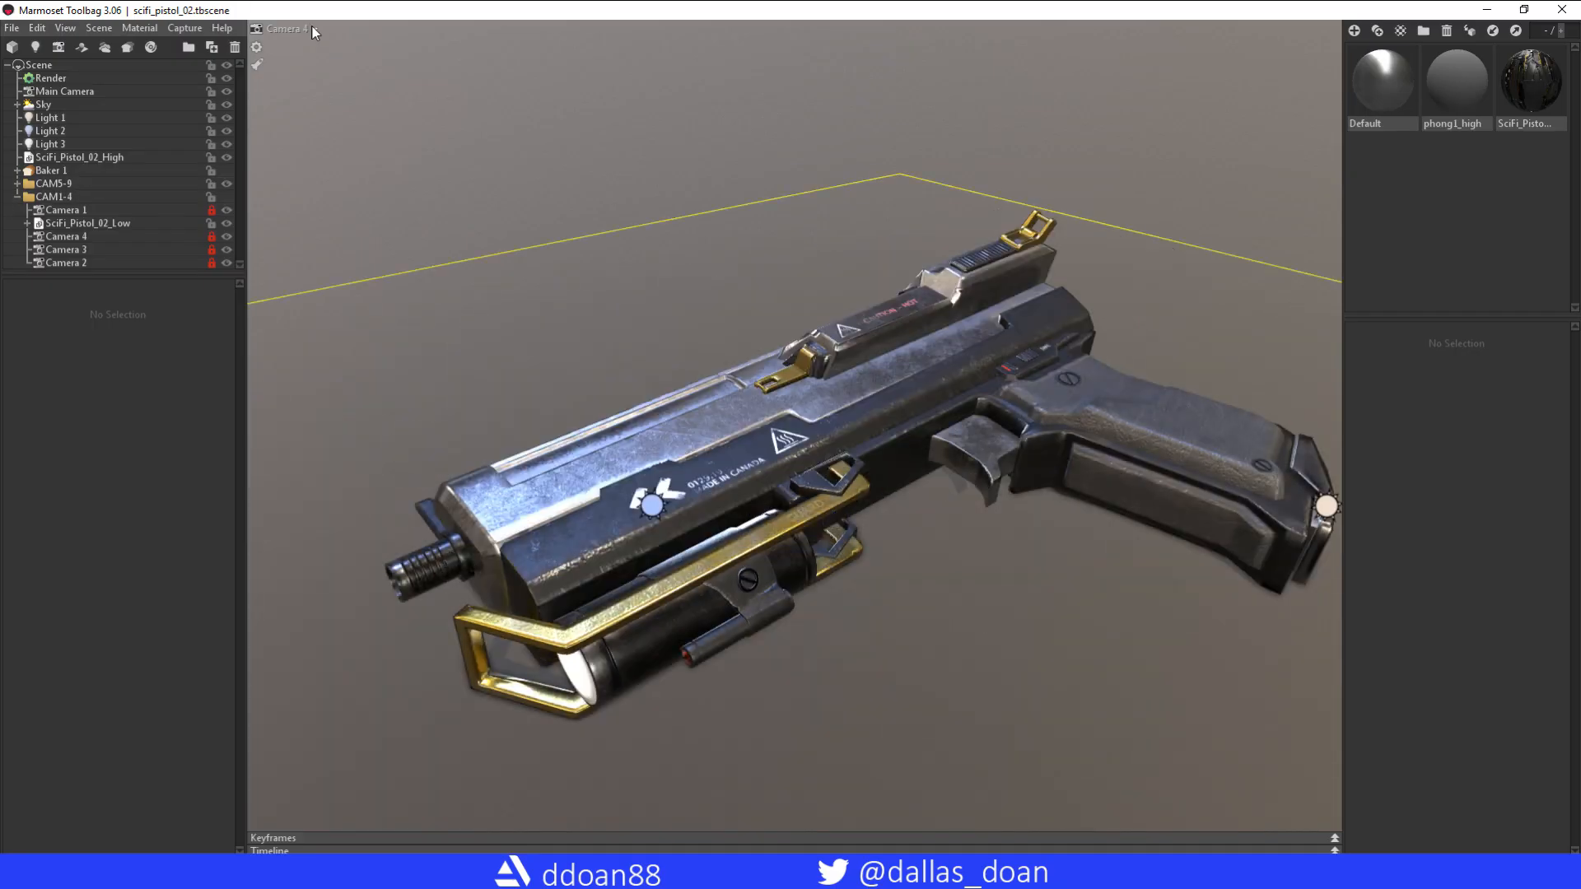
pyautogui.click(180, 30)
pyautogui.click(205, 46)
pyautogui.click(387, 873)
pyautogui.click(478, 807)
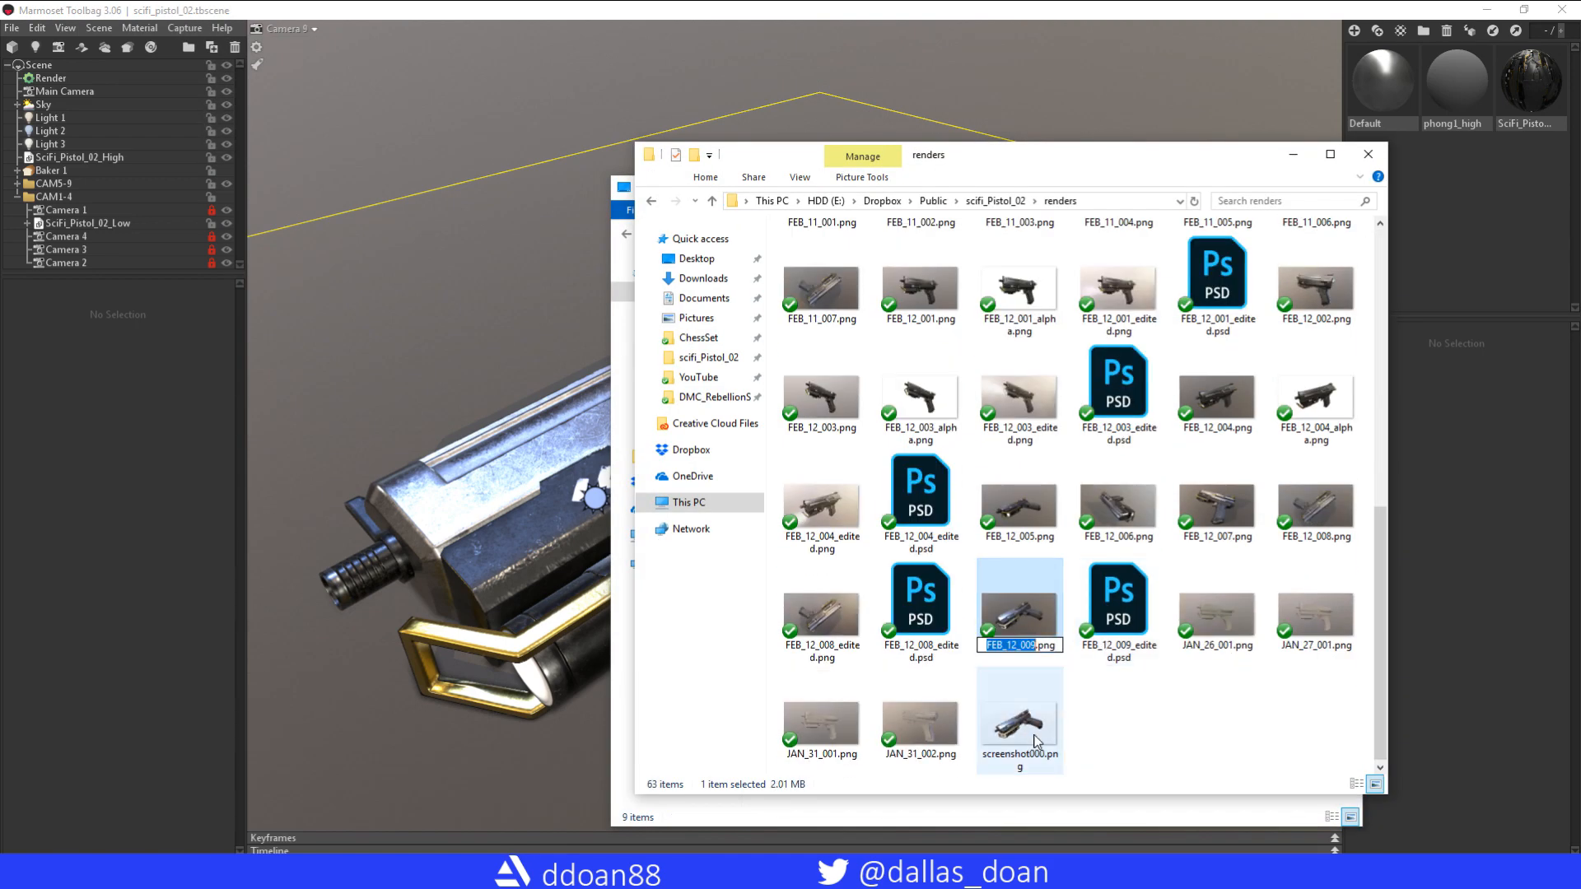
pyautogui.press('Return')
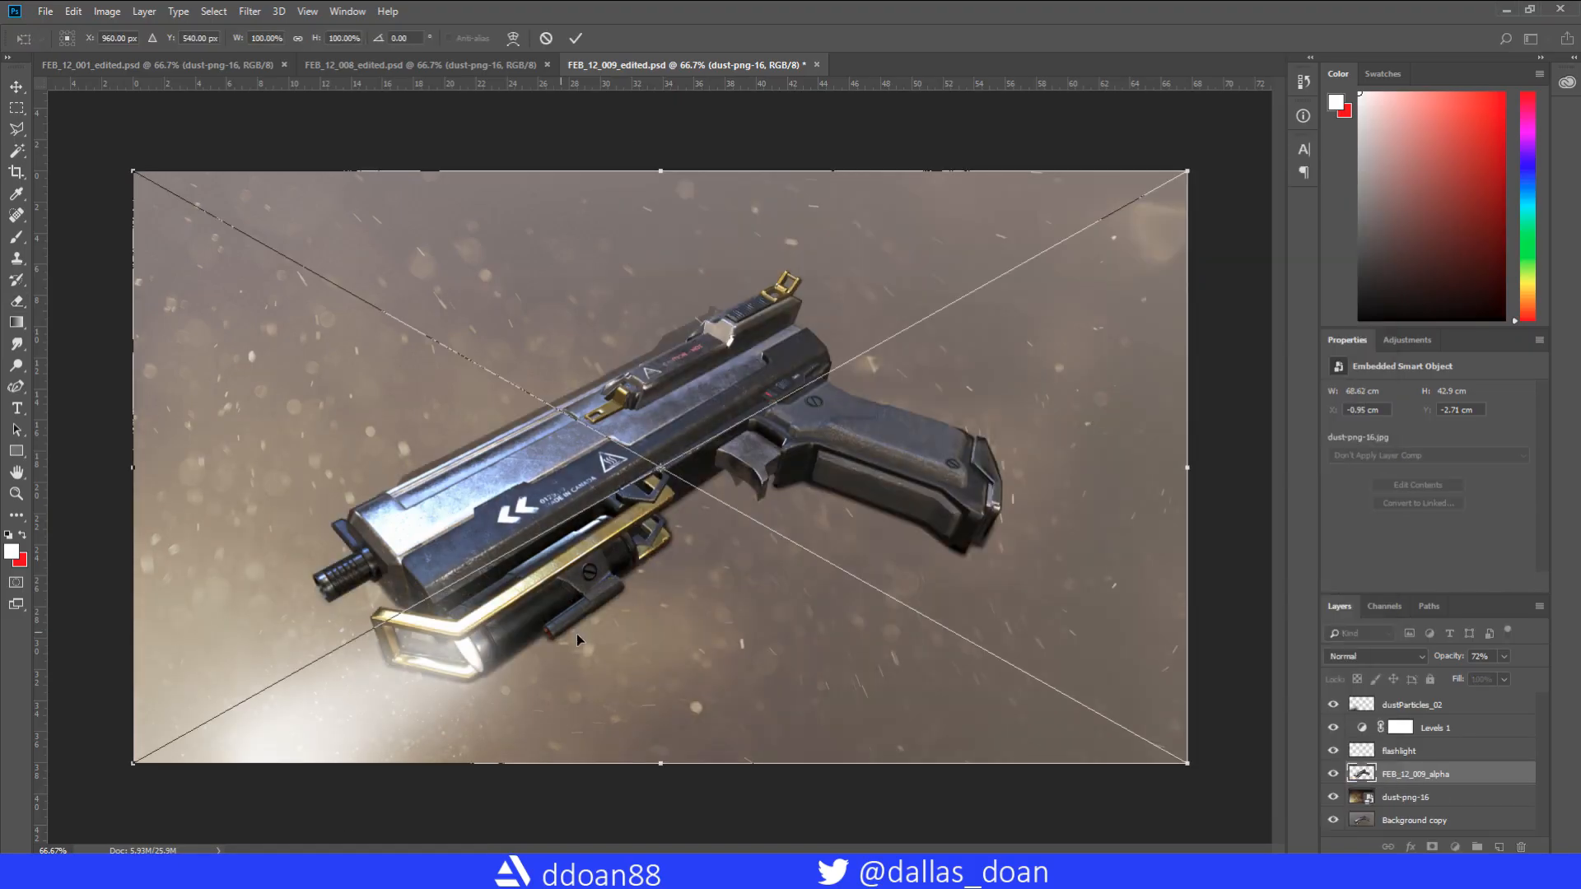
# - Place the FEB_12_009_alpha cutout above dust-png-16 at 73% opacity and compare the image with the cutout hidden and shown
pyautogui.press('Return')
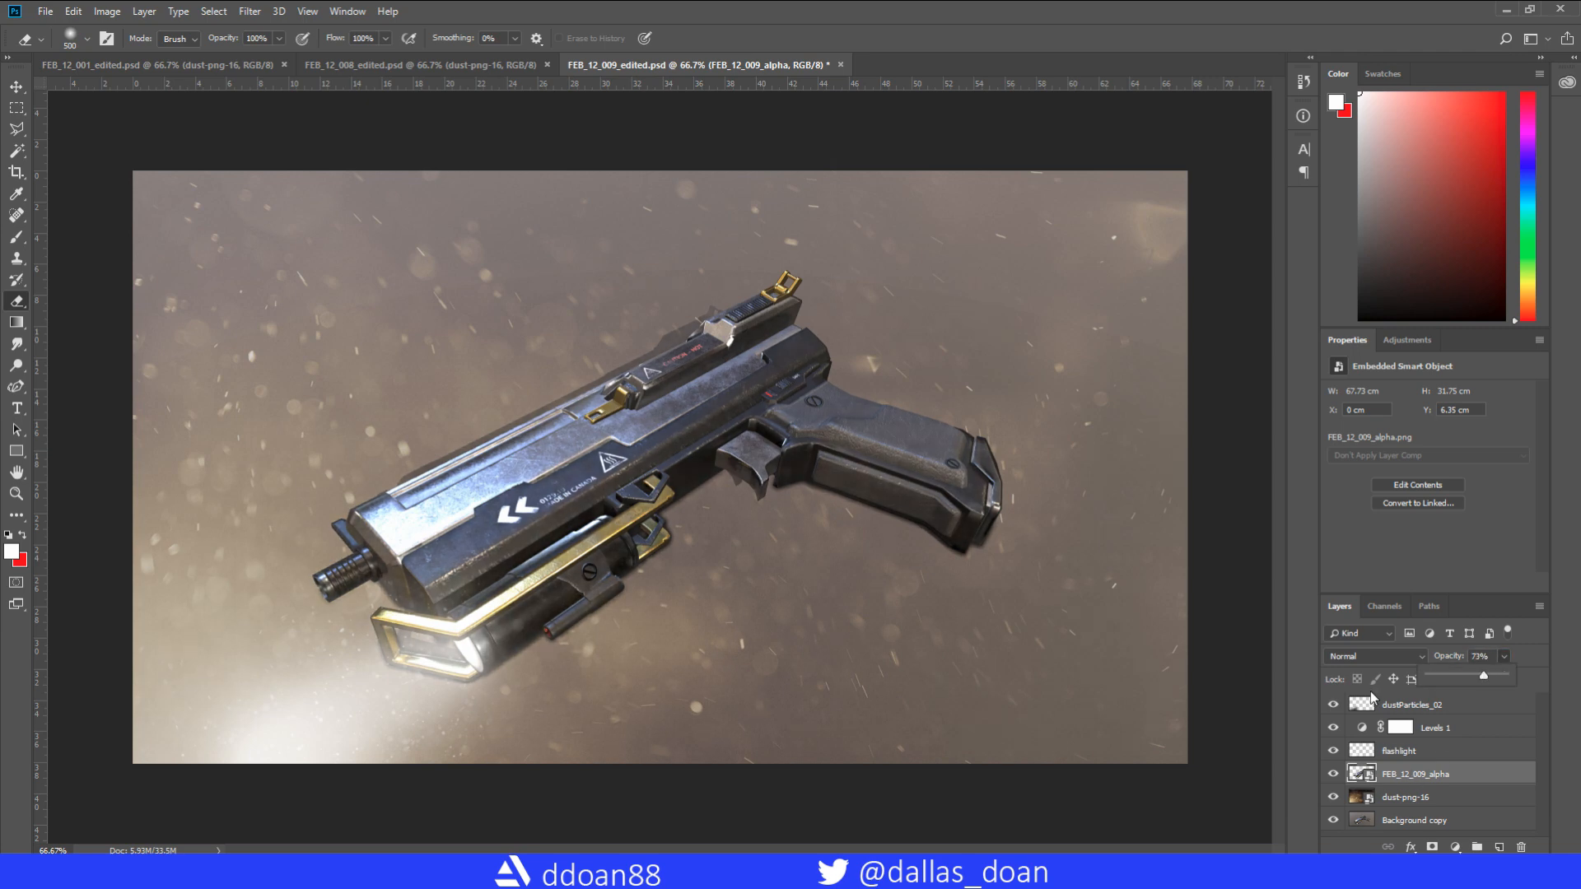
pyautogui.click(1571, 721)
pyautogui.click(1332, 775)
pyautogui.click(1333, 774)
pyautogui.click(1332, 775)
pyautogui.click(1332, 774)
pyautogui.click(1427, 798)
pyautogui.click(1432, 775)
pyautogui.rightClick(1430, 775)
pyautogui.click(1432, 360)
pyautogui.hotkey('ctrl', 'z')
pyautogui.press('m')
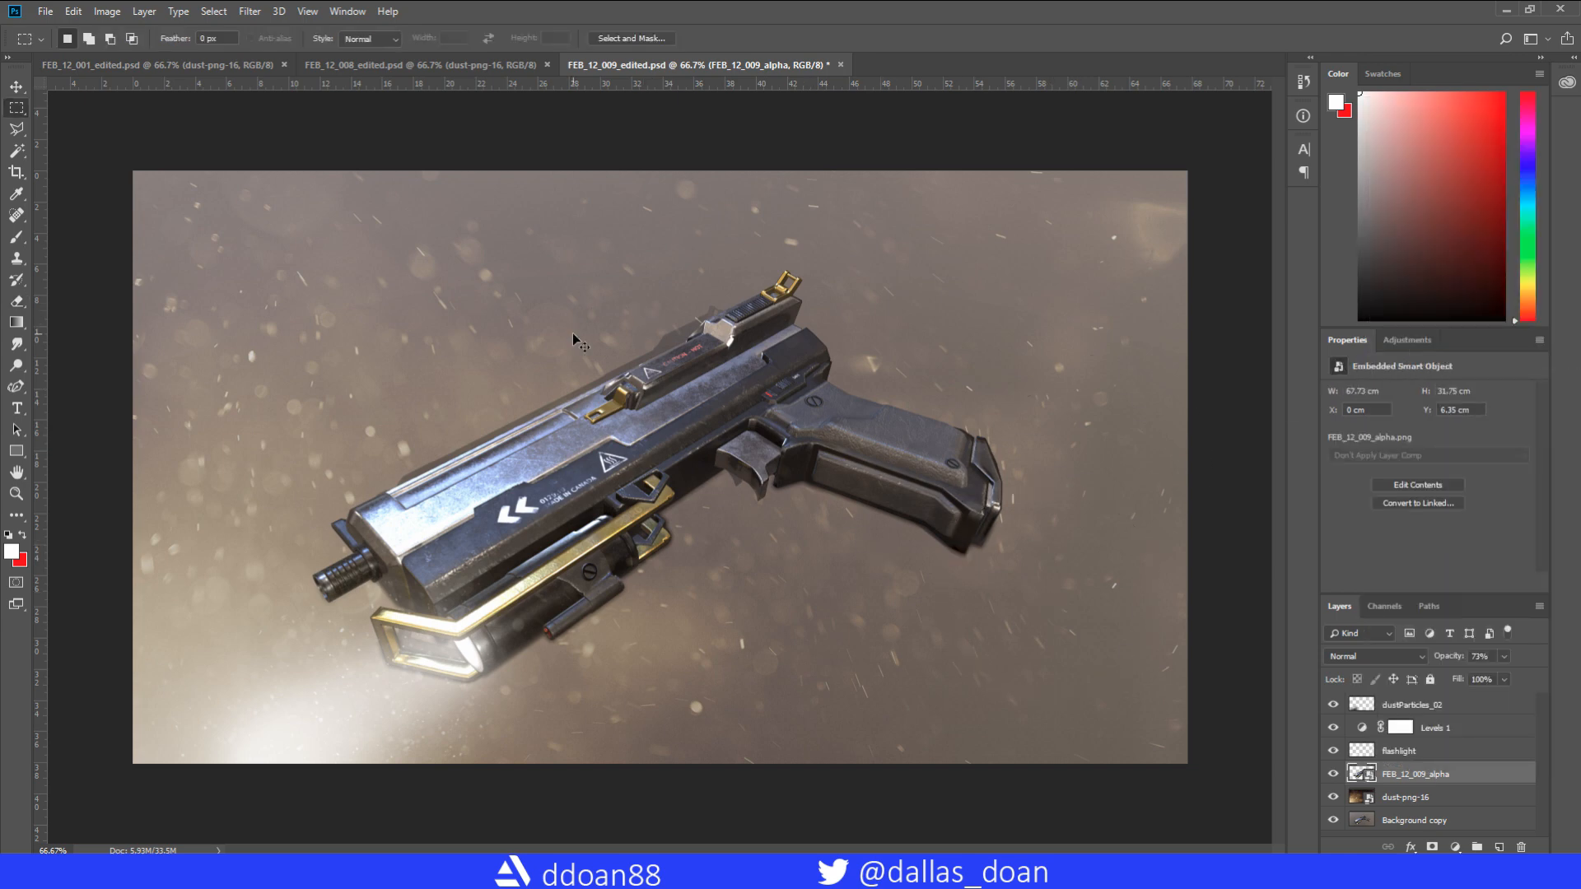
pyautogui.hotkey('ctrl', 'shift', 's')
pyautogui.click(445, 382)
pyautogui.click(247, 613)
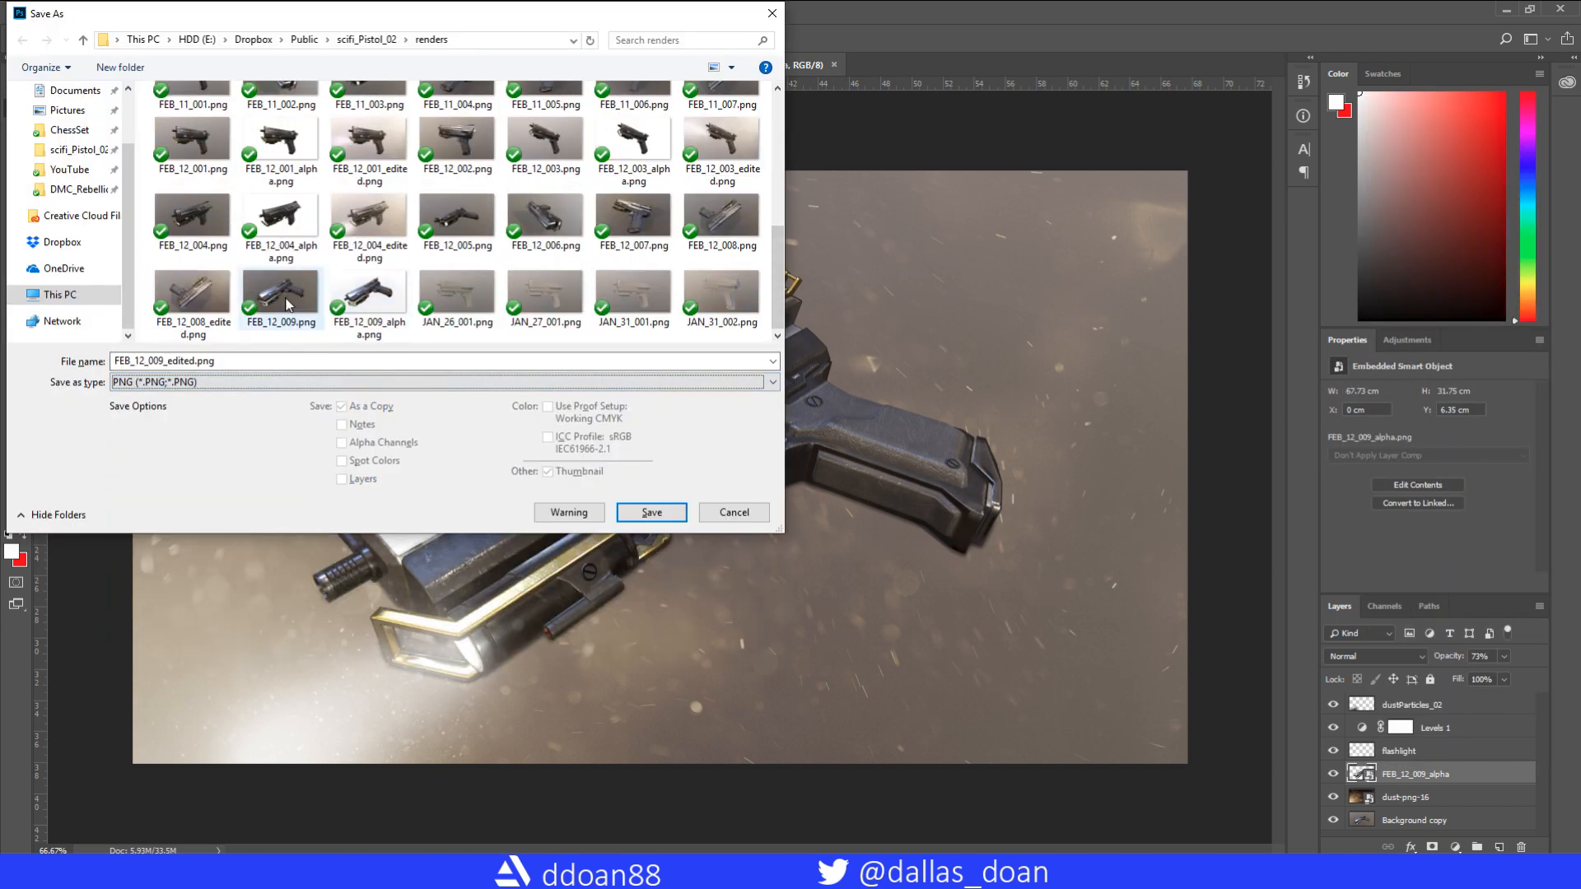
pyautogui.click(721, 505)
# - Save a PNG copy as FEB_12_009_edited.png in the renders folder and close the FEB_12_009_edited document
pyautogui.hotkey('ctrl', 'shift', 's')
pyautogui.click(371, 382)
pyautogui.click(165, 608)
pyautogui.click(642, 506)
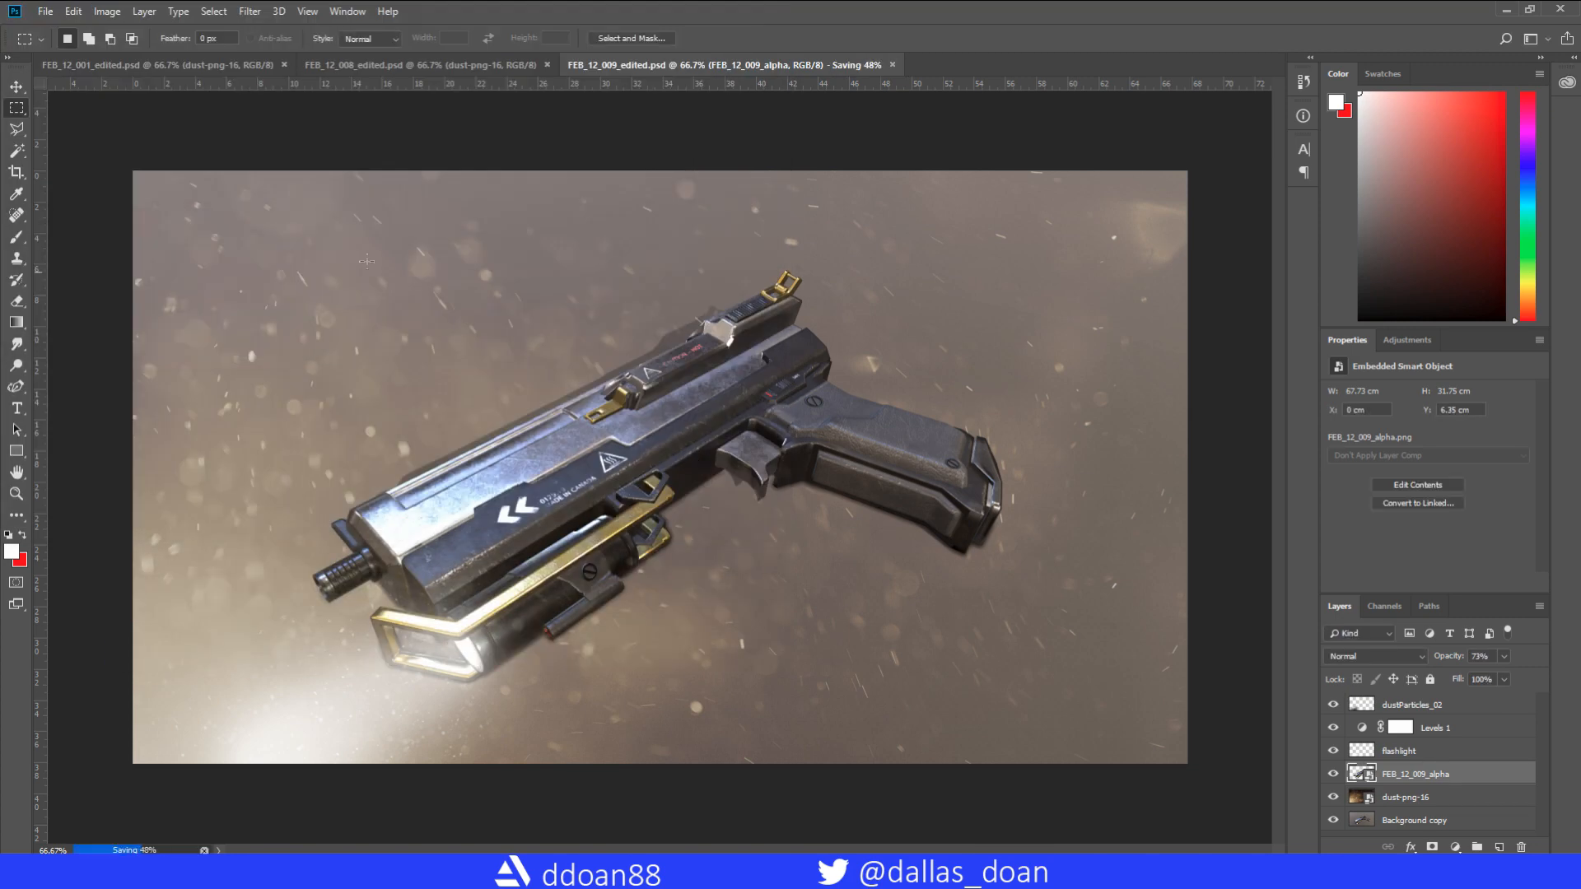
pyautogui.click(832, 65)
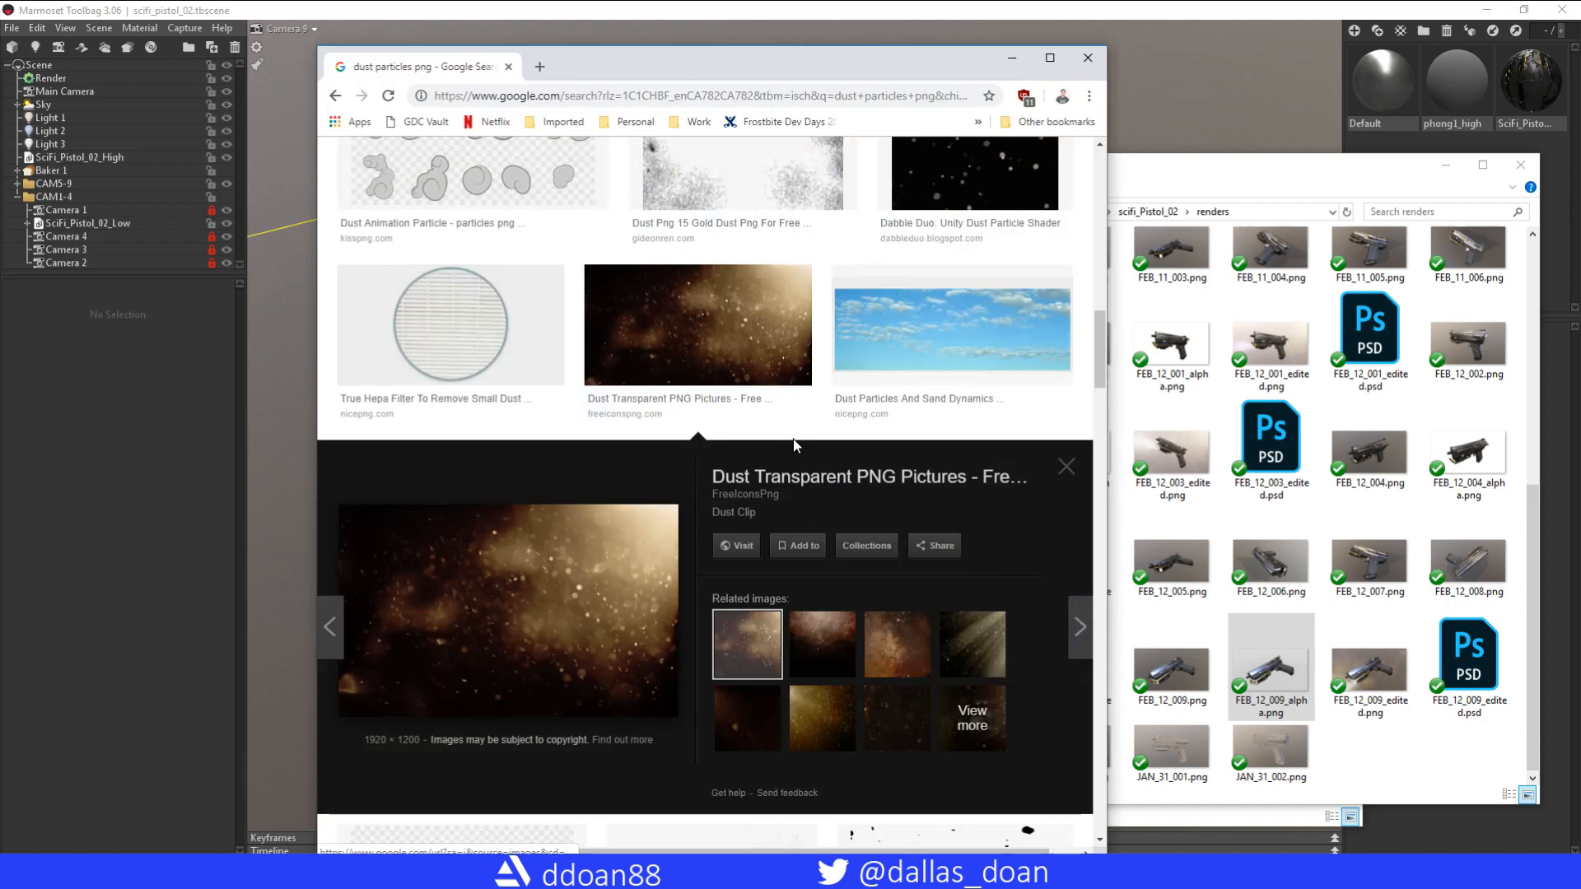
# - Switch to the Chrome browser, maximize its window, and open artstation.com
pyautogui.click(1049, 57)
pyautogui.click(254, 46)
pyautogui.write('artstation.com')
pyautogui.press('Return')
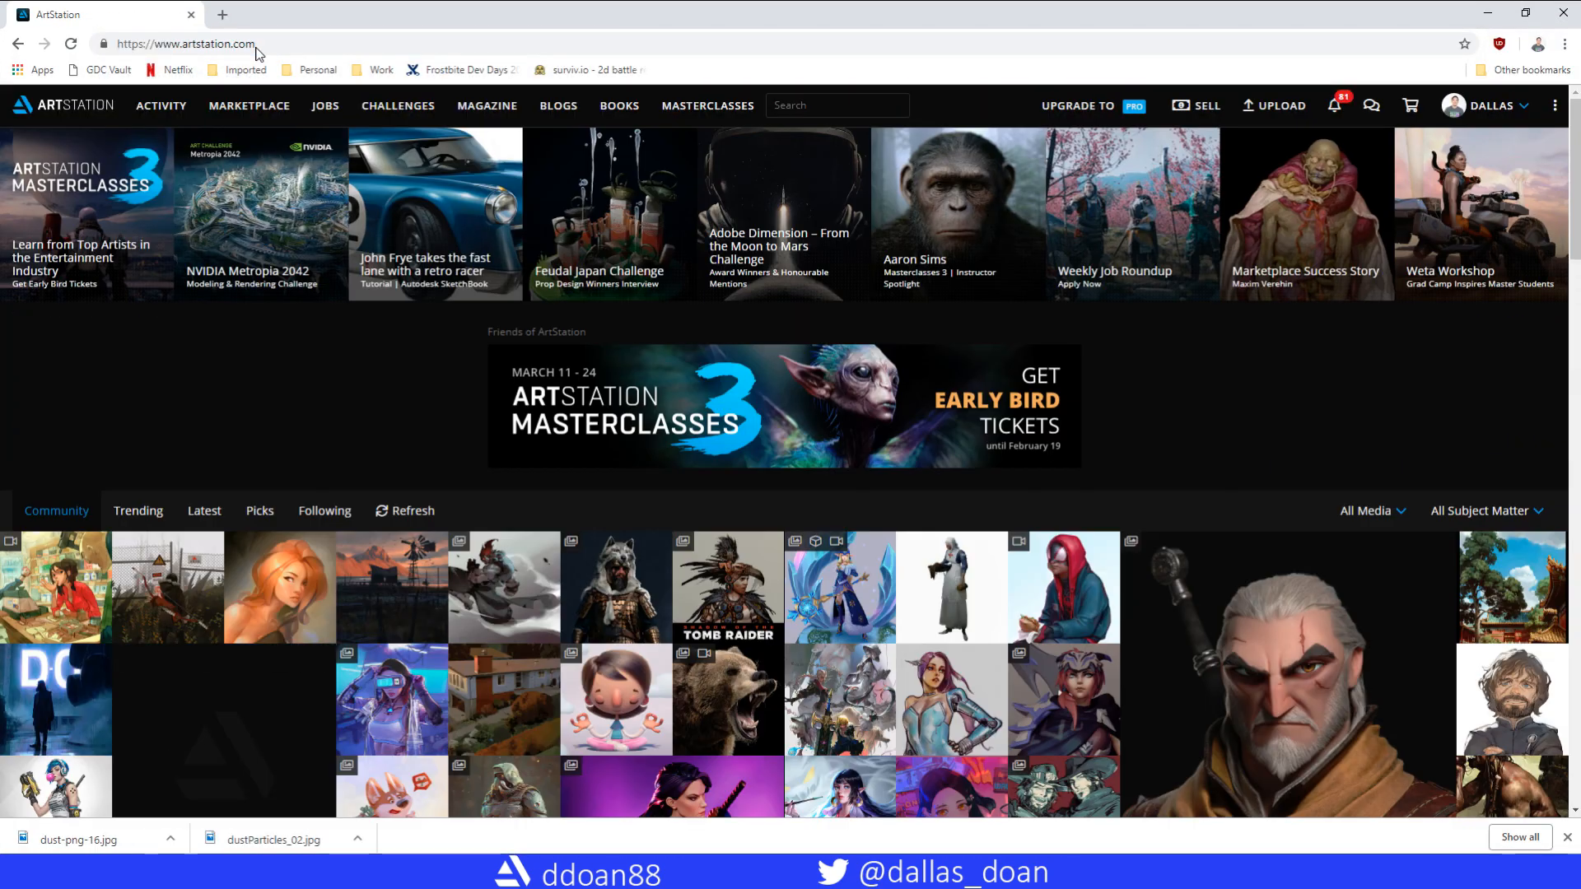
# - Open the C91 - PDWS Concord artwork from the profile's liked works and copy its web address
pyautogui.moveTo(1475, 103)
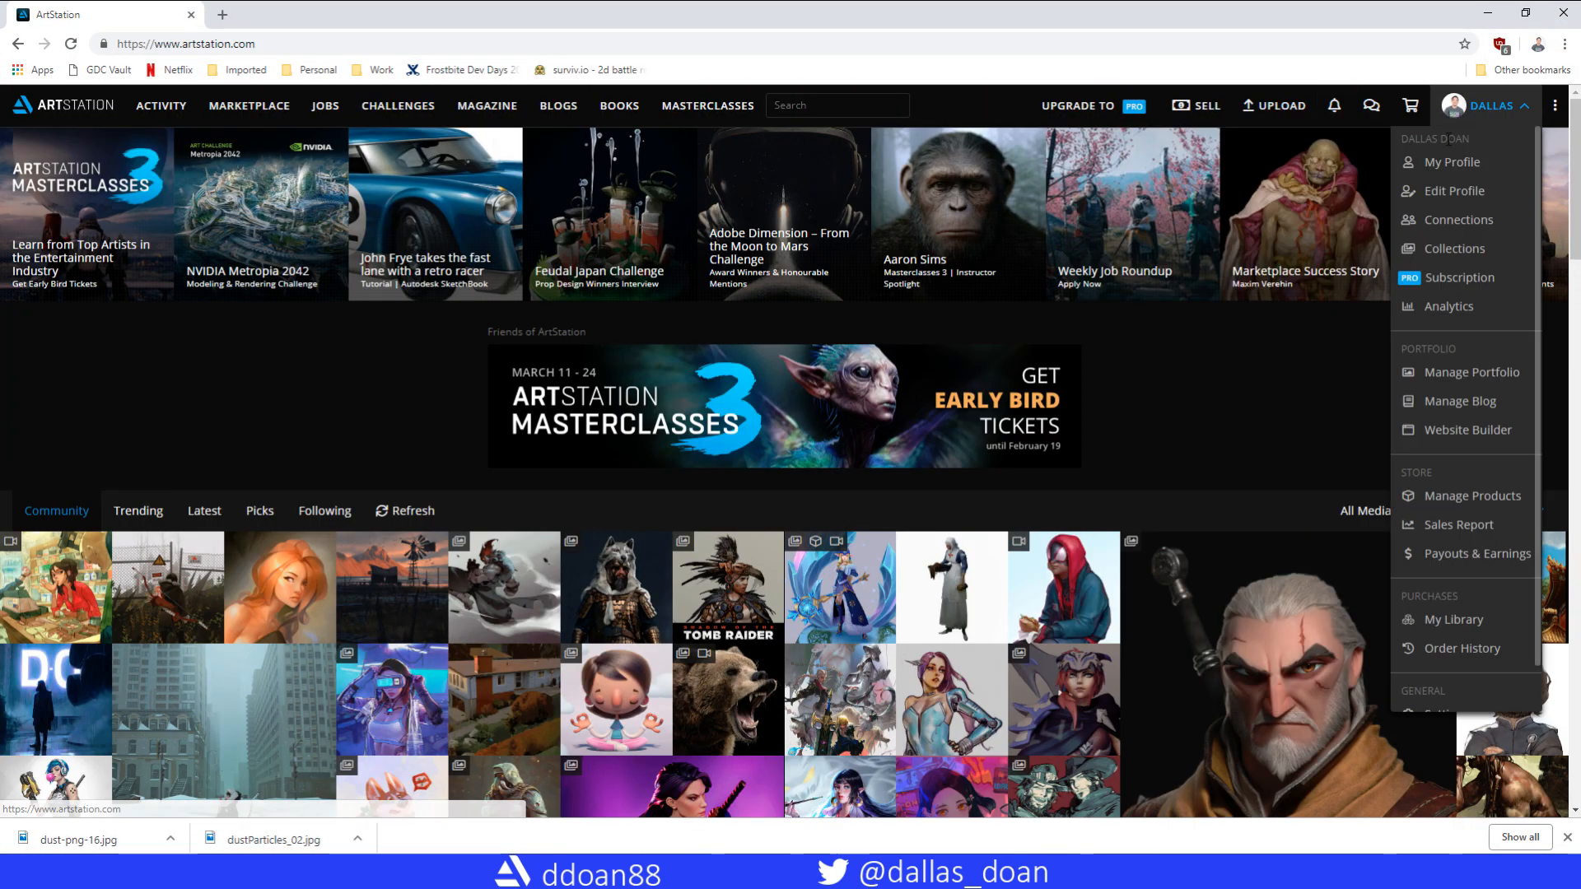
pyautogui.click(1451, 162)
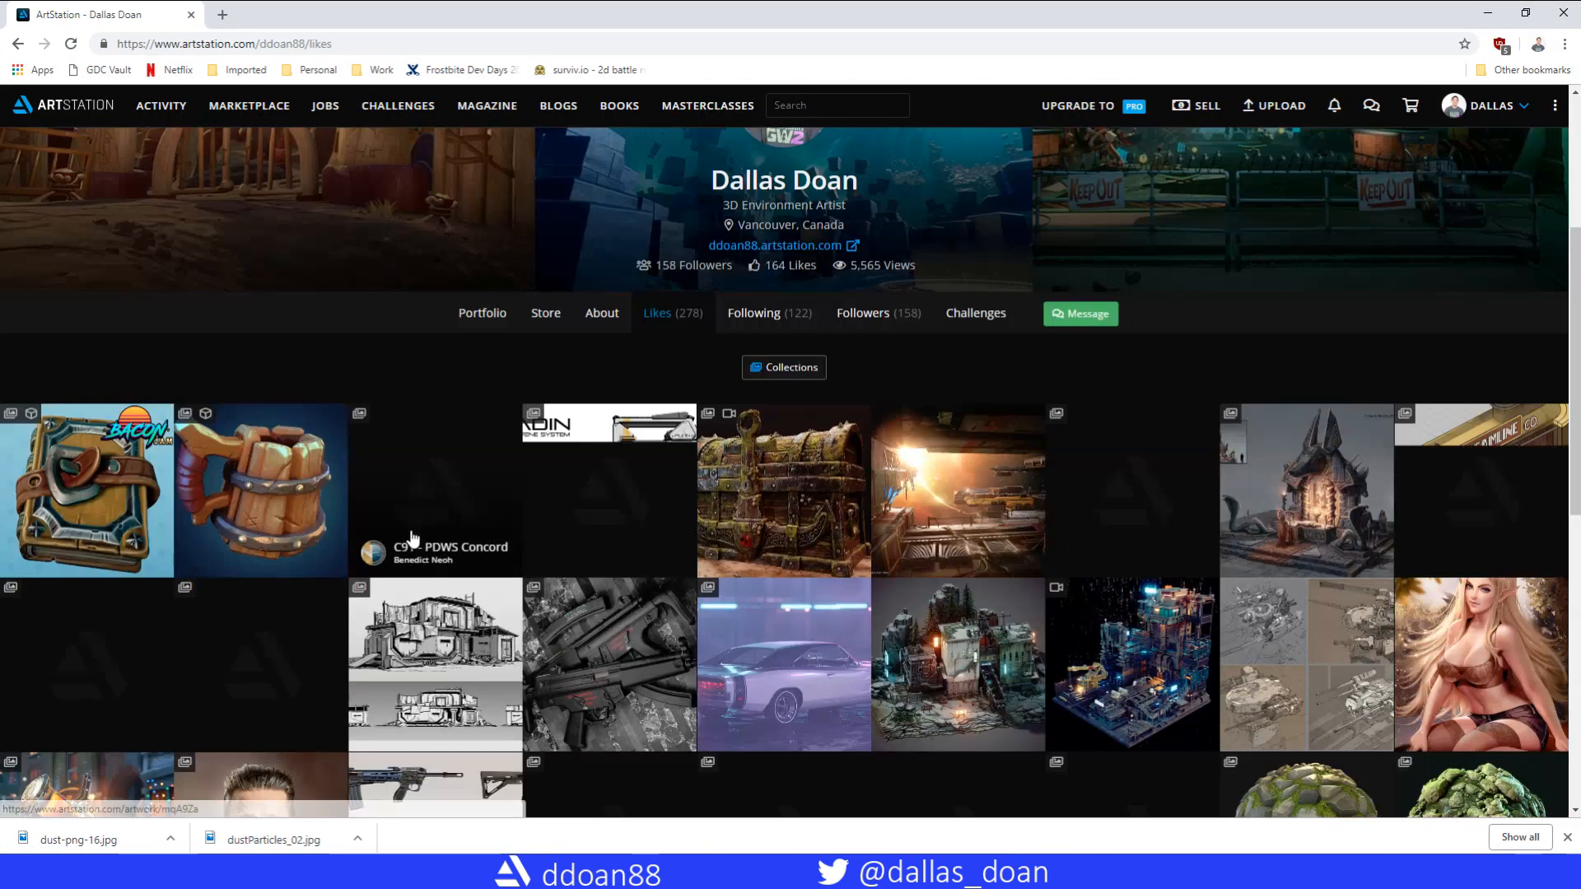
pyautogui.click(527, 511)
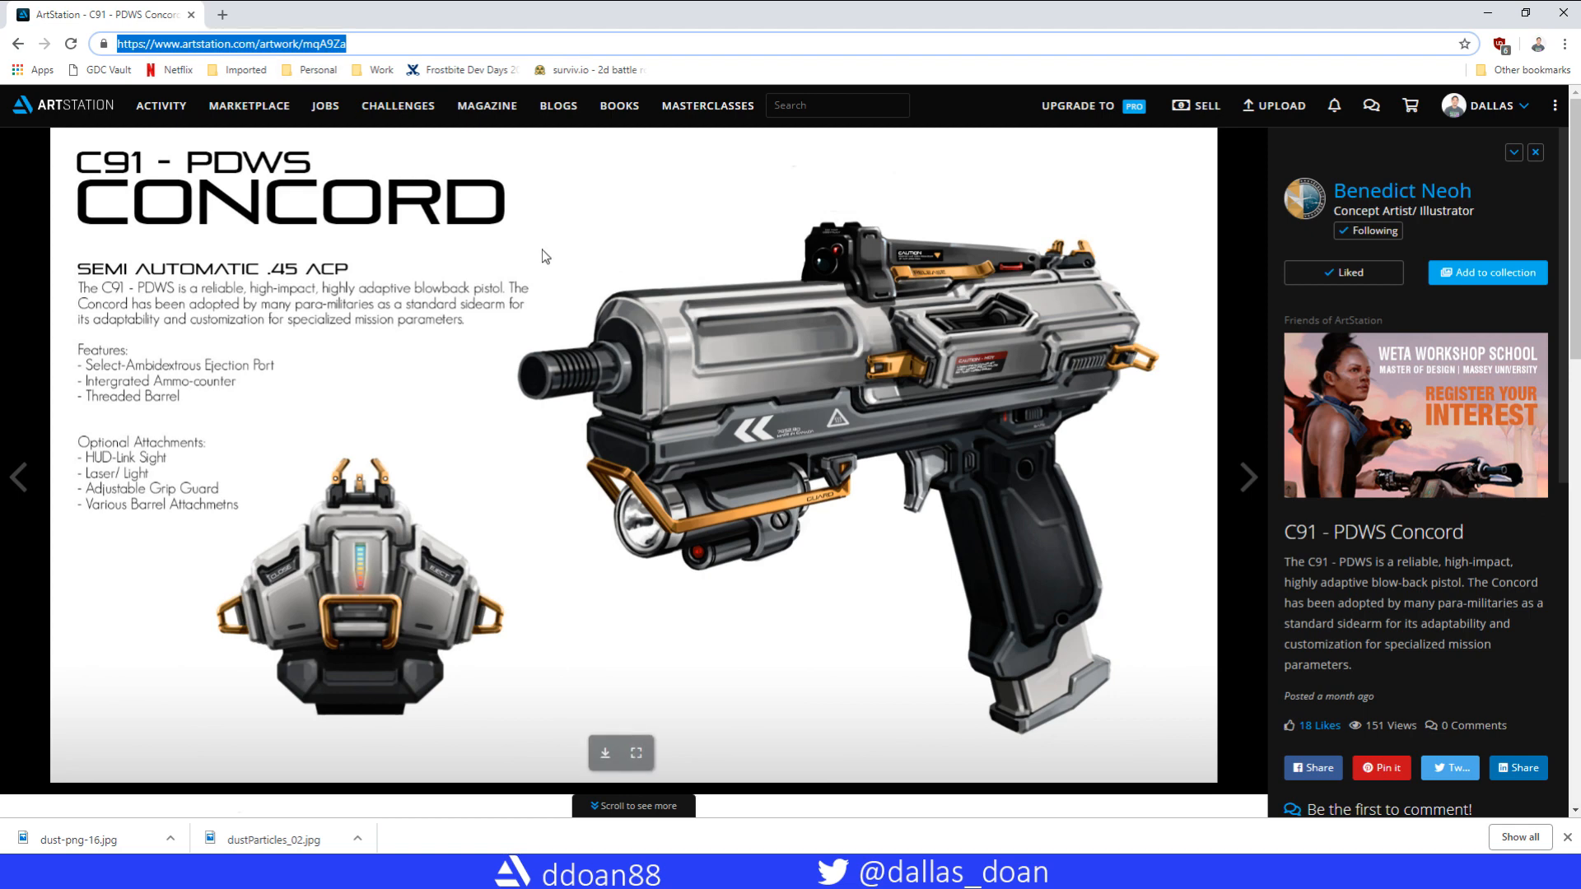
# - Start a new artwork upload with the description "Personal Project Sci-Fi Pistol" and "Concept By:" followed by the copied artwork link
pyautogui.moveTo(1274, 106)
pyautogui.click(1245, 141)
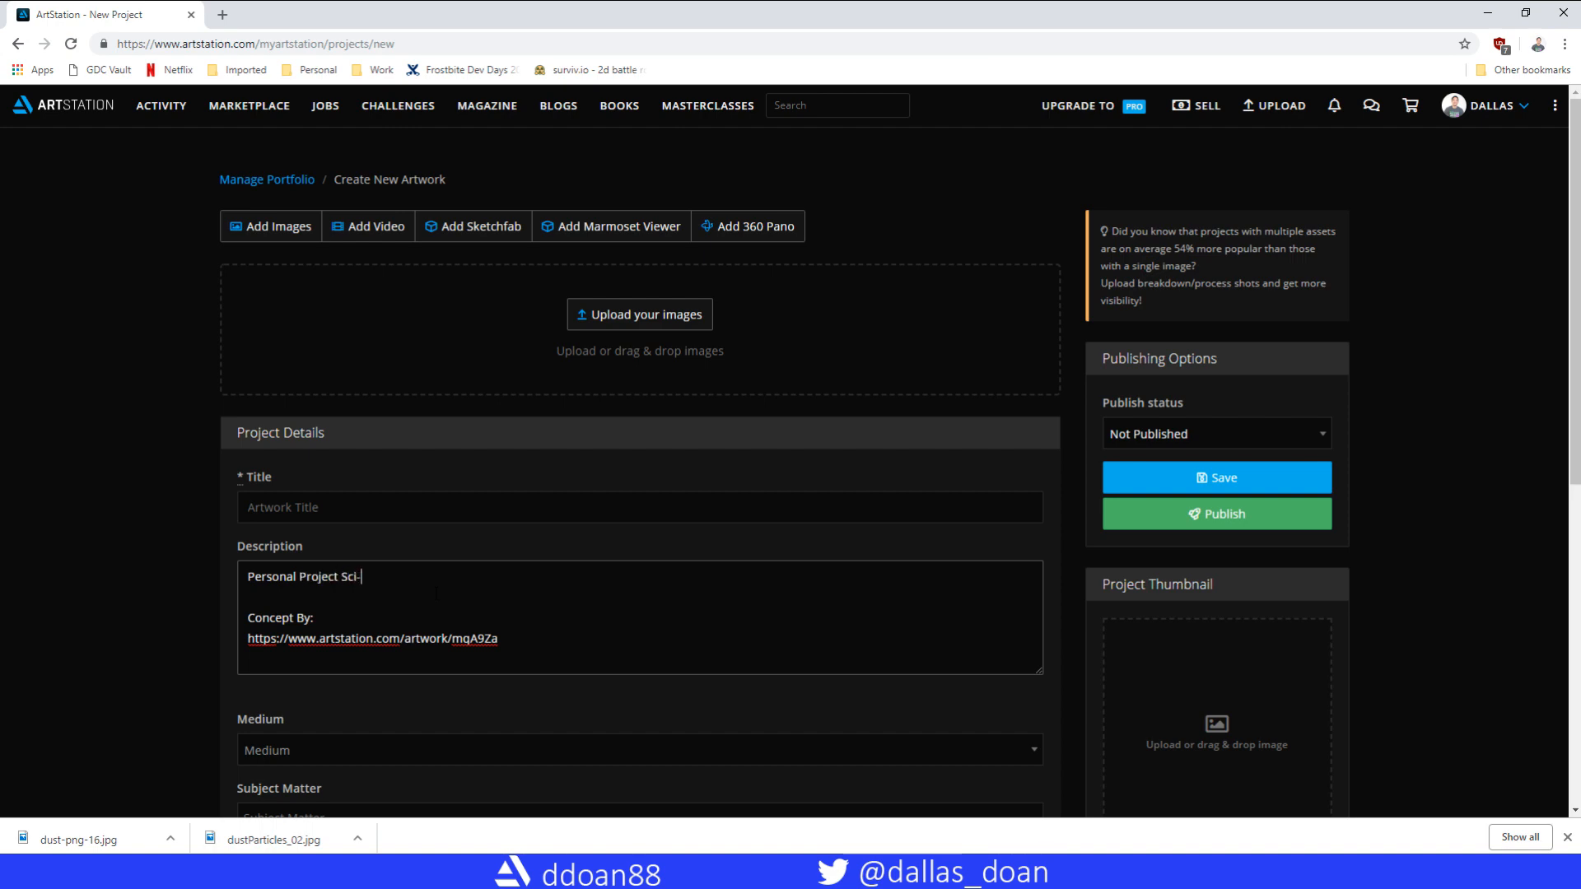
# - Open the concept artwork link from the project description in a new browser tab
pyautogui.moveTo(499, 640); pyautogui.dragTo(247, 640)
pyautogui.hotkey('ctrl', 'c')
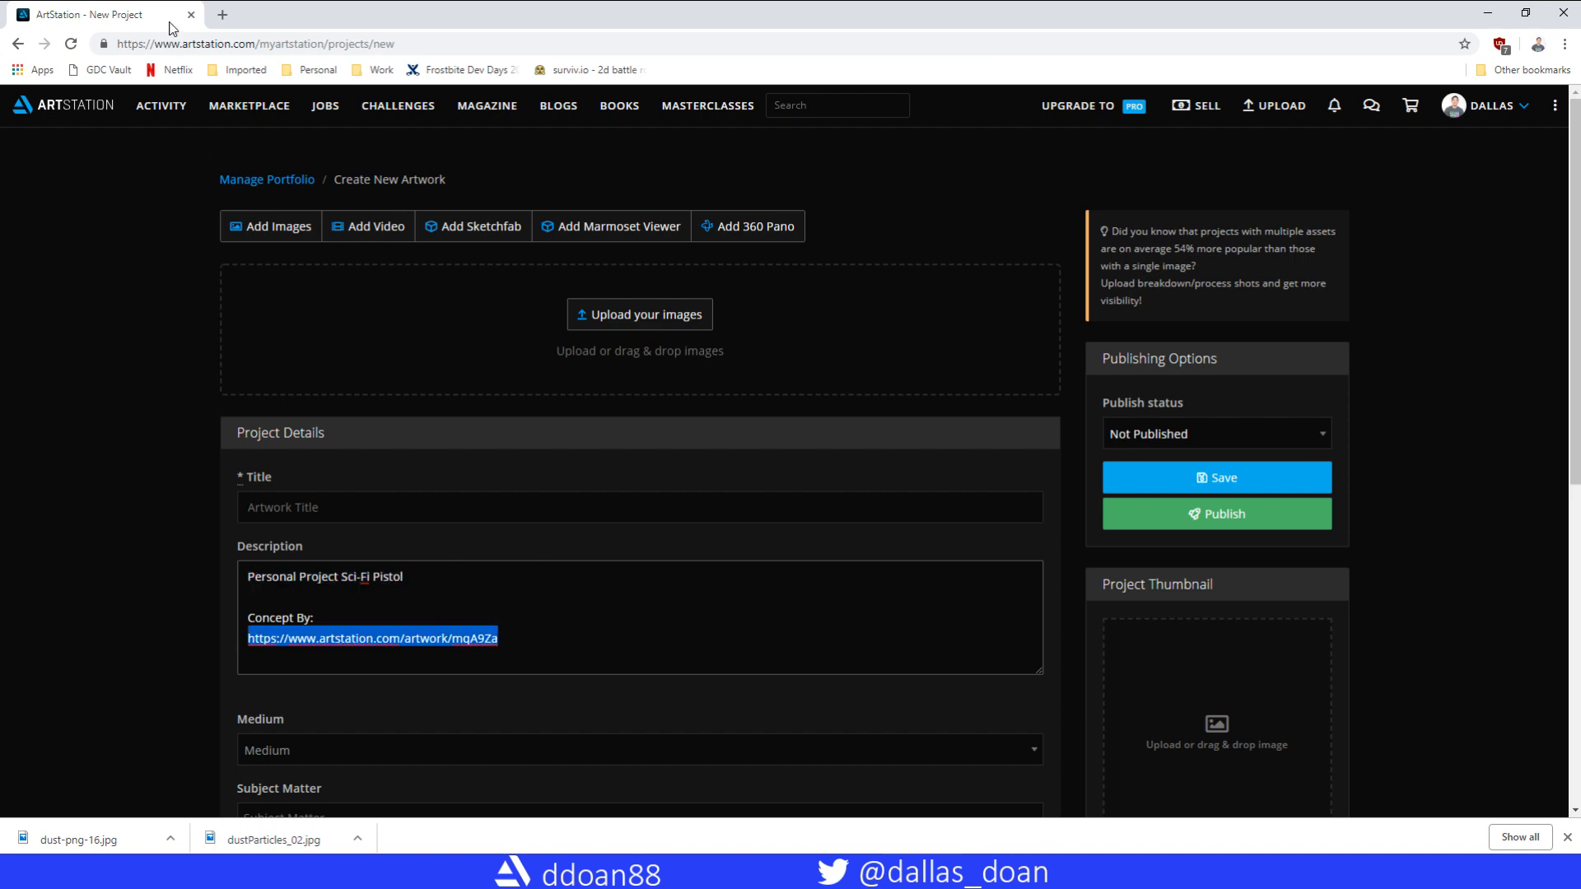
pyautogui.click(223, 15)
pyautogui.hotkey('ctrl', 'v')
pyautogui.press('Return')
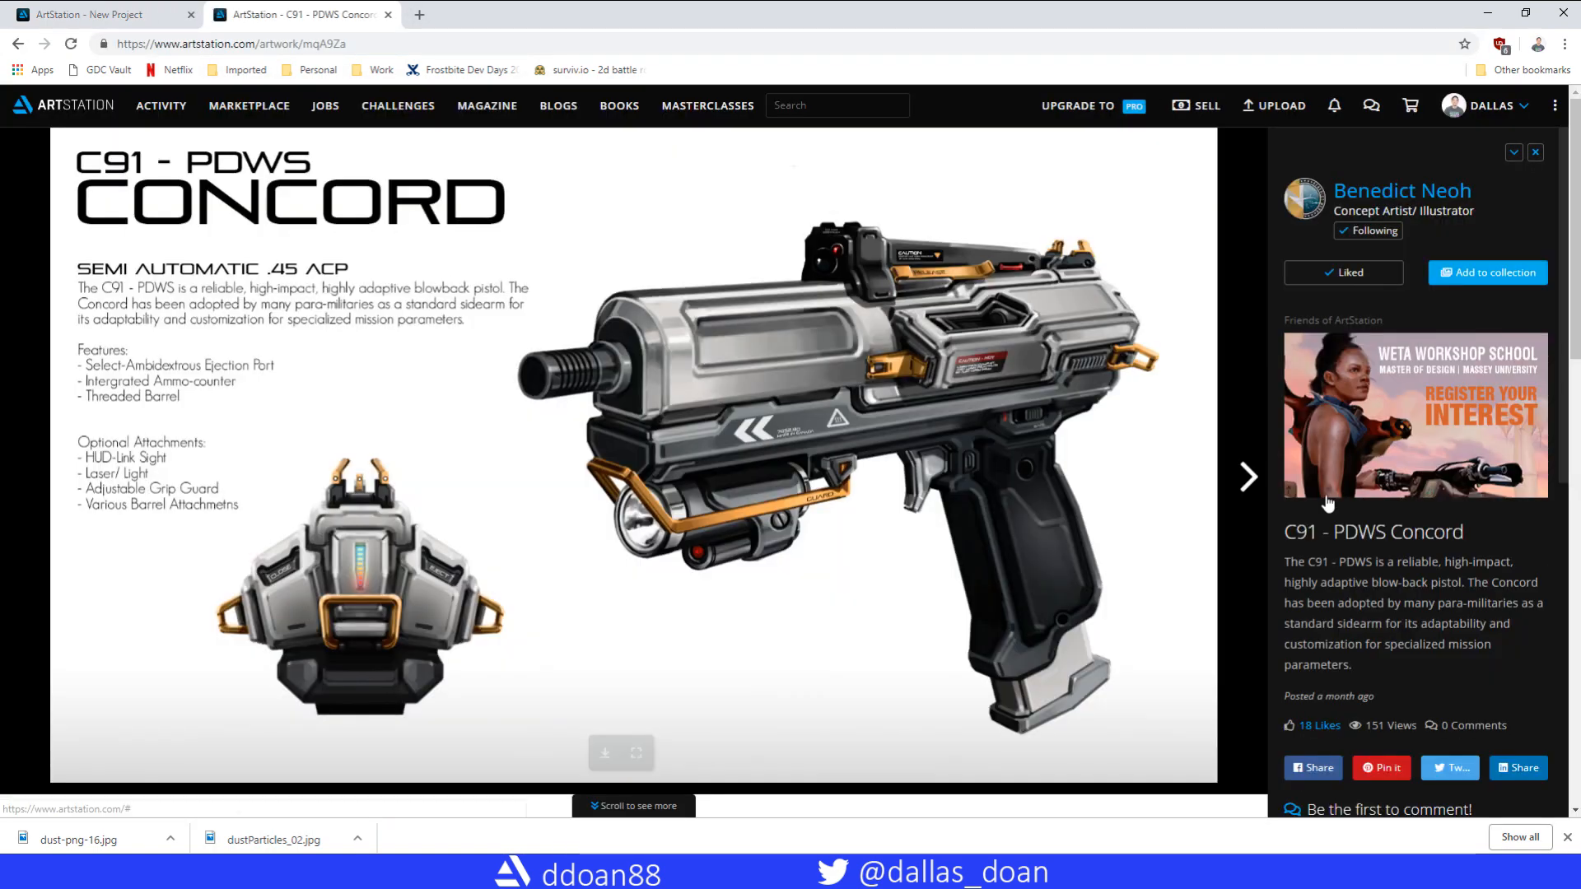
# - Copy the concept artwork's name into the new project and make the title "Sci-Fi Pistol: C91 - PDWS Concord"
pyautogui.moveTo(1285, 532); pyautogui.dragTo(1465, 532)
pyautogui.hotkey('ctrl', 'c')
pyautogui.click(105, 15)
pyautogui.click(330, 508)
pyautogui.hotkey('ctrl', 'v')
pyautogui.scroll(-1, 511, 560)
pyautogui.click(503, 605)
pyautogui.click(471, 480)
pyautogui.write('- ')
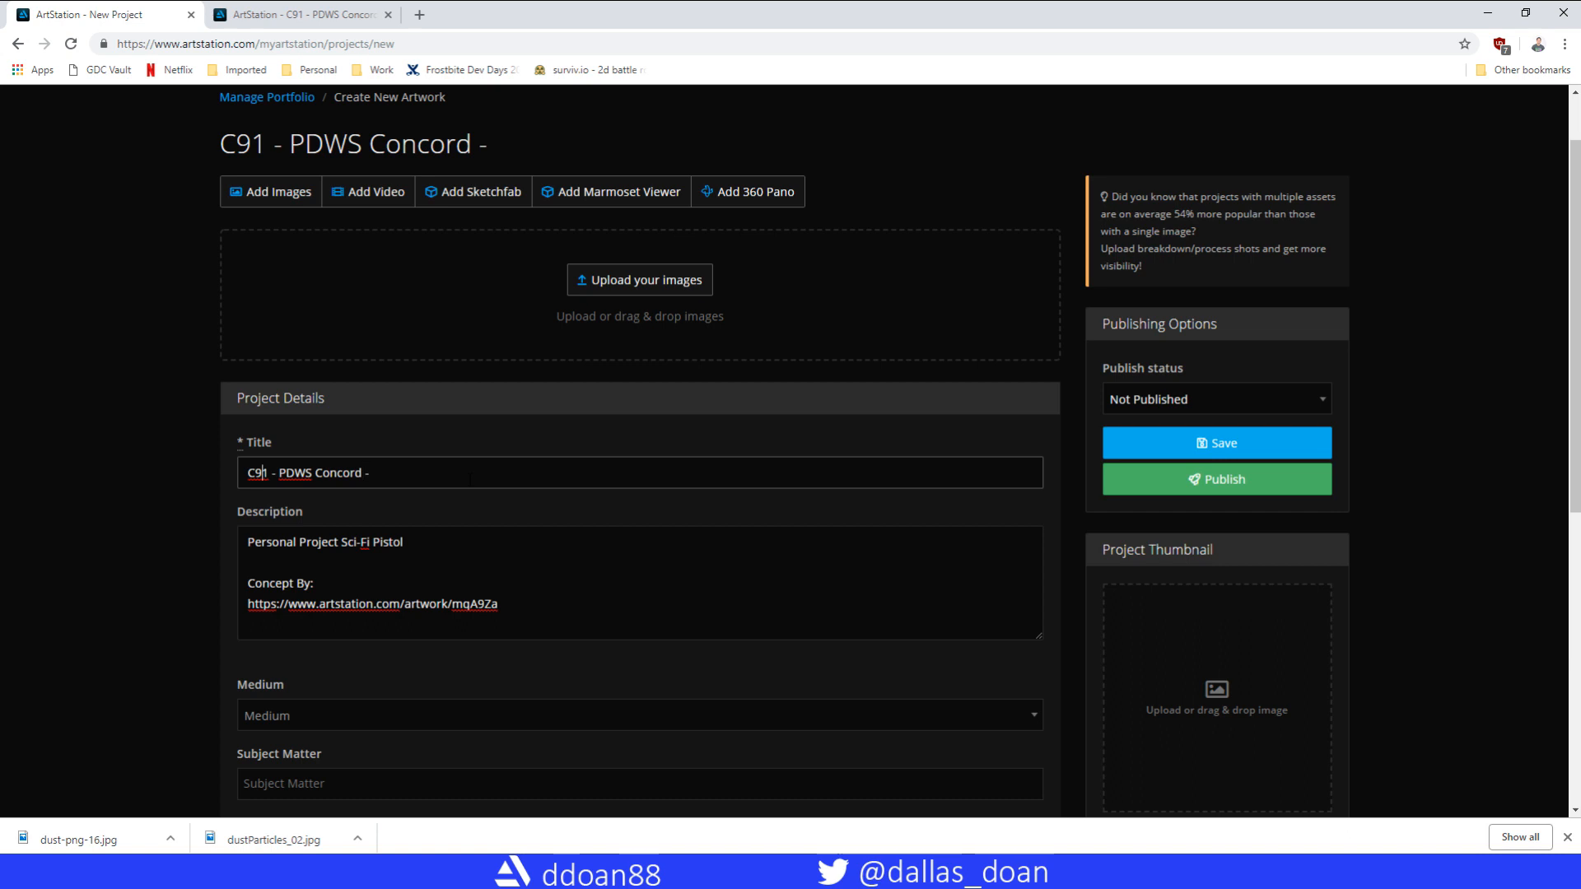
pyautogui.write('Pistol')
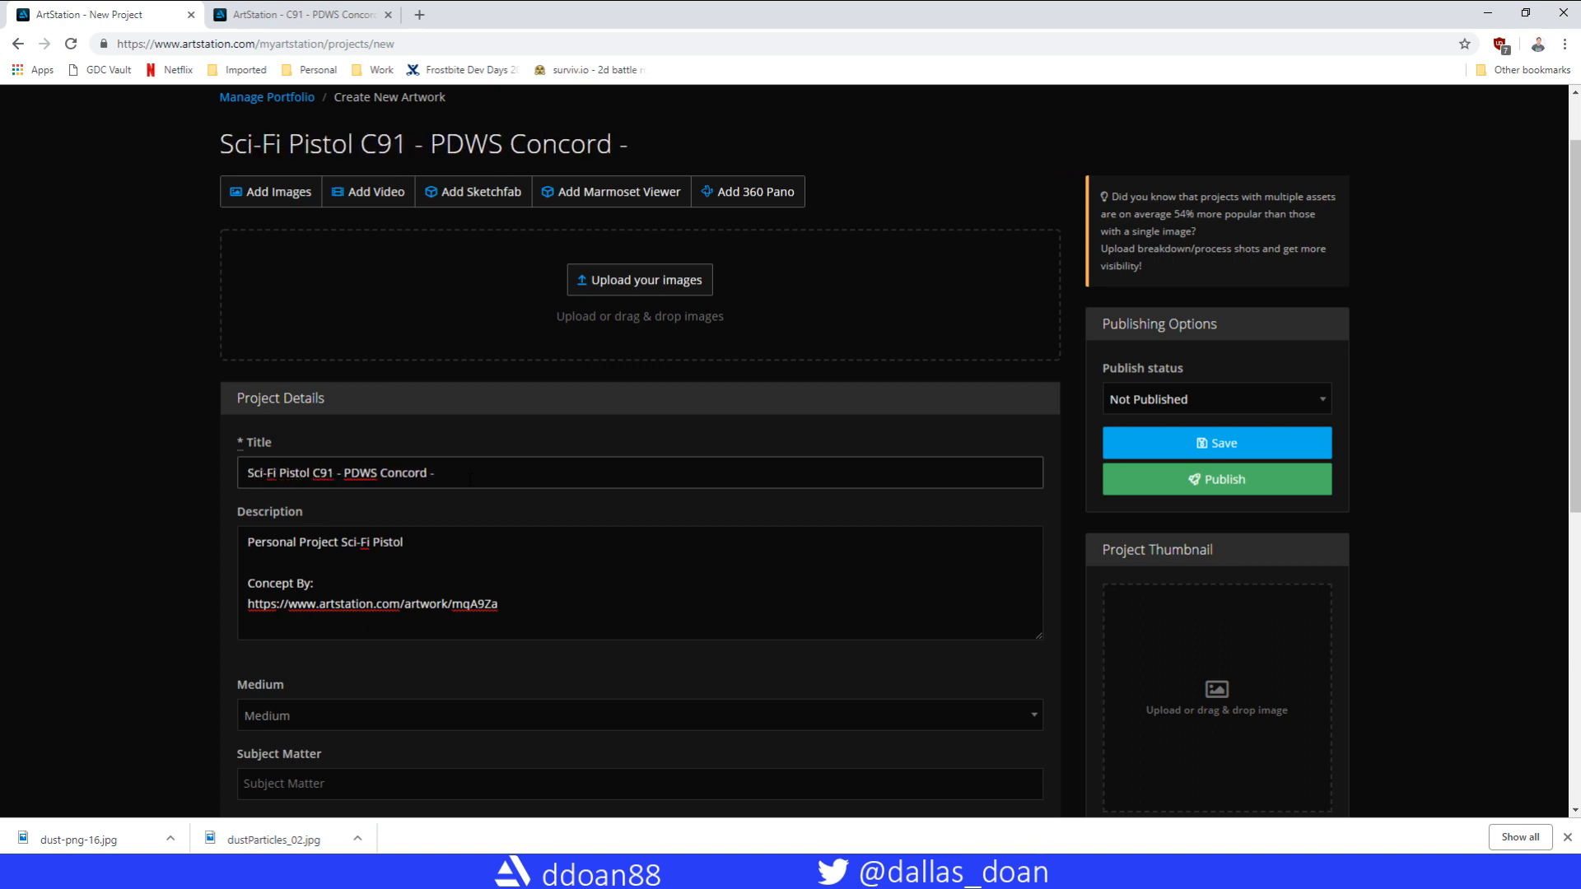
# - Set the project's medium to Digital 2D and its subject matter to Game Art and Weapons
pyautogui.scroll(-2, 349, 563)
pyautogui.click(348, 556)
pyautogui.click(345, 589)
pyautogui.scroll(-1, 213, 583)
pyautogui.click(359, 542)
pyautogui.scroll(-5, 362, 642)
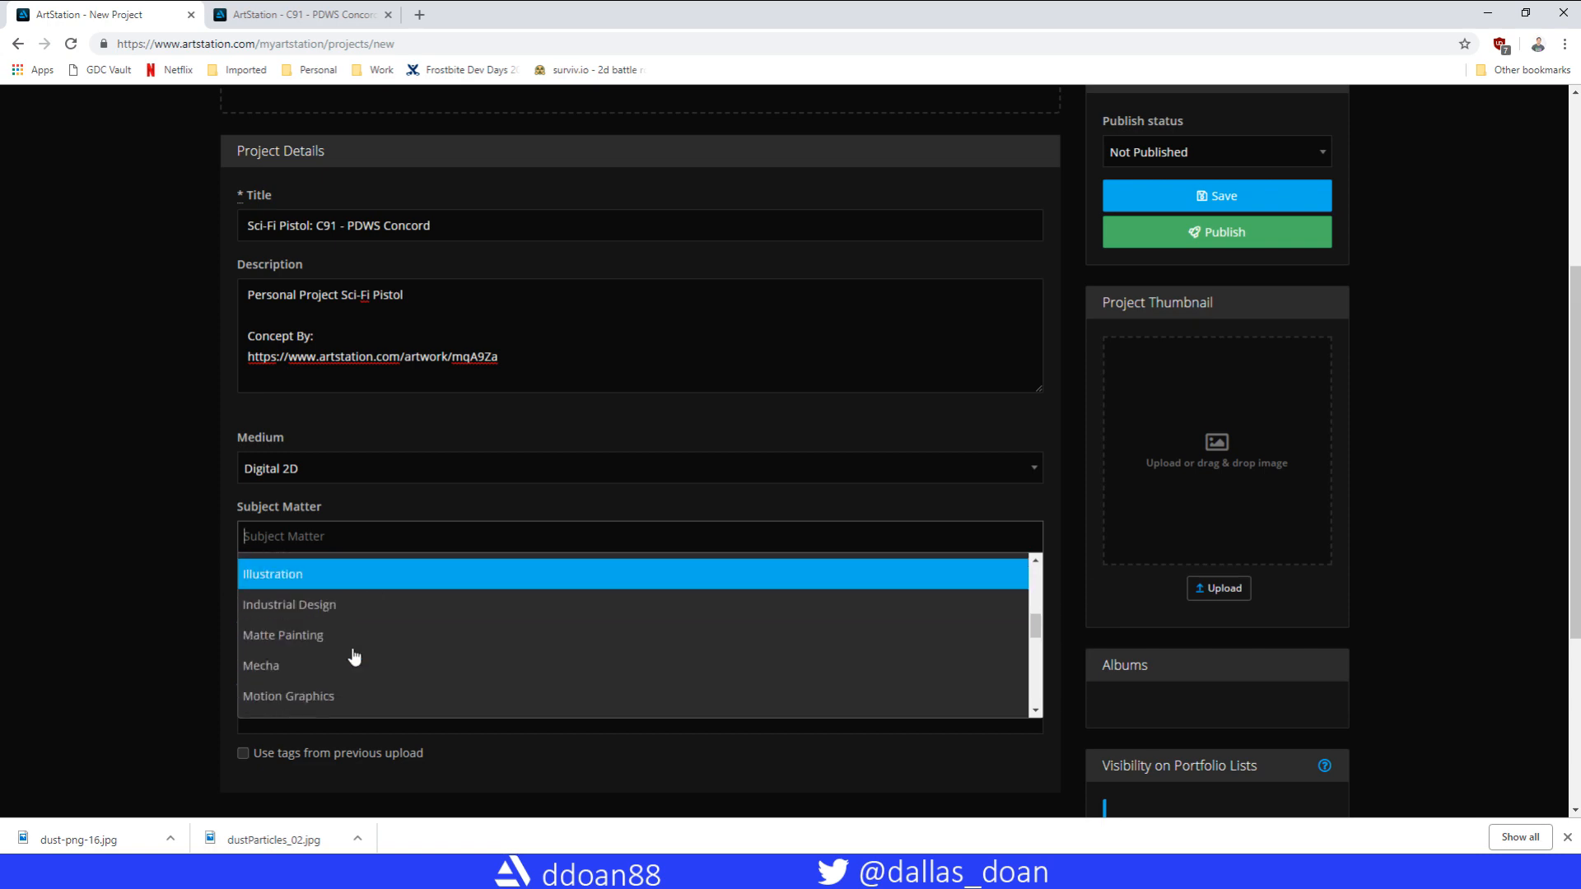
pyautogui.click(354, 600)
pyautogui.scroll(-10, 356, 628)
pyautogui.click(375, 682)
pyautogui.scroll(-2, 222, 590)
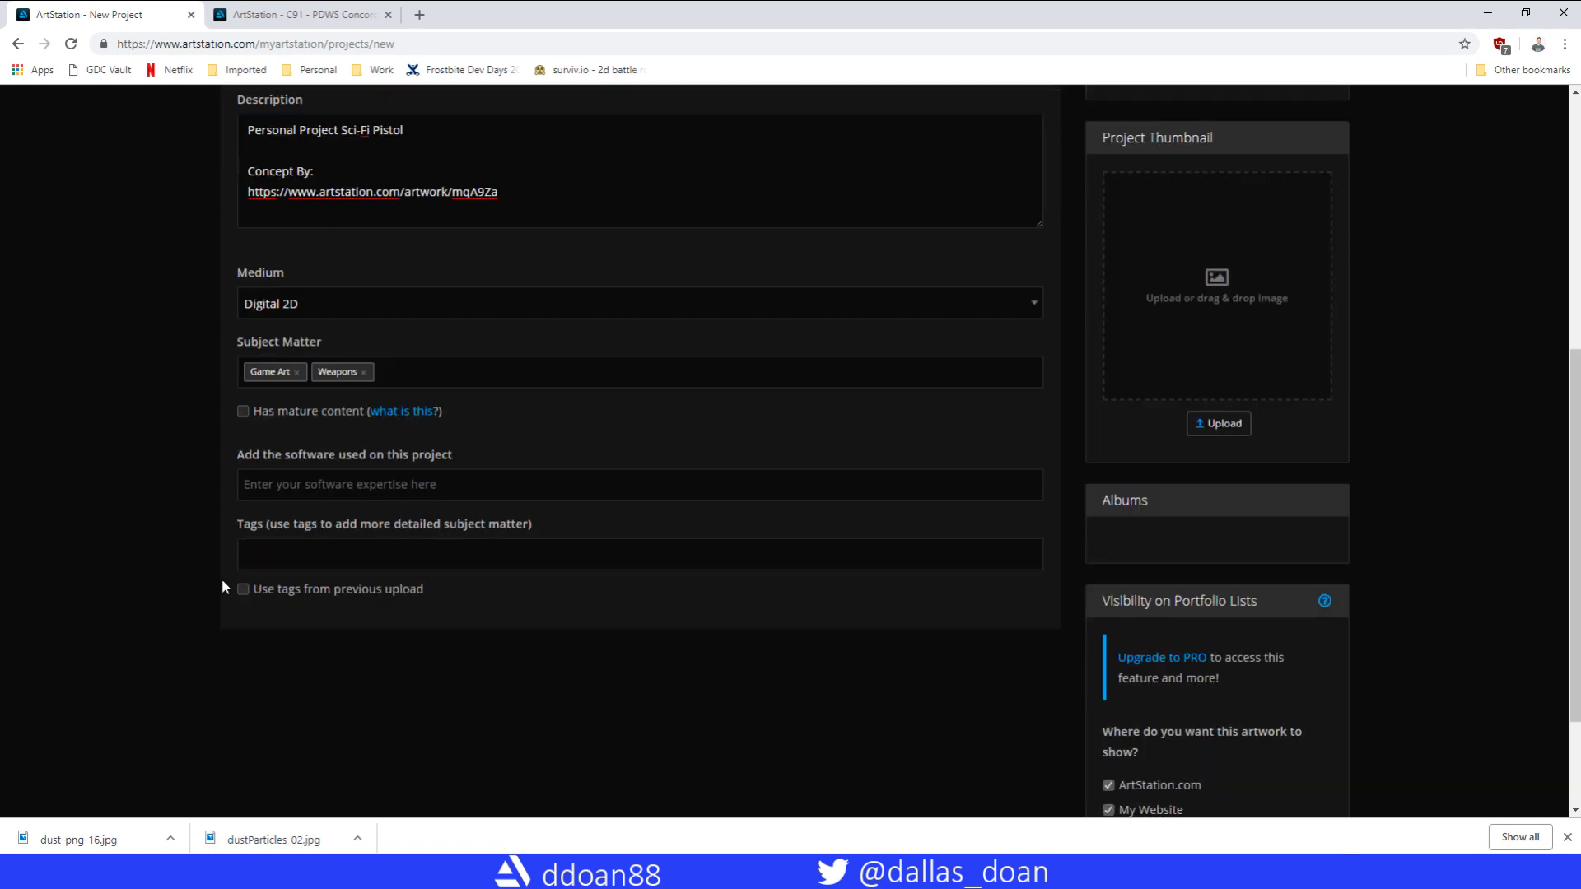
# - Upload the edited PNG renders FEB_12_001, 003, 004, 008 and 009 from the renders folder to the project's images
pyautogui.scroll(3, 222, 589)
pyautogui.moveTo(429, 833)
pyautogui.click(280, 811)
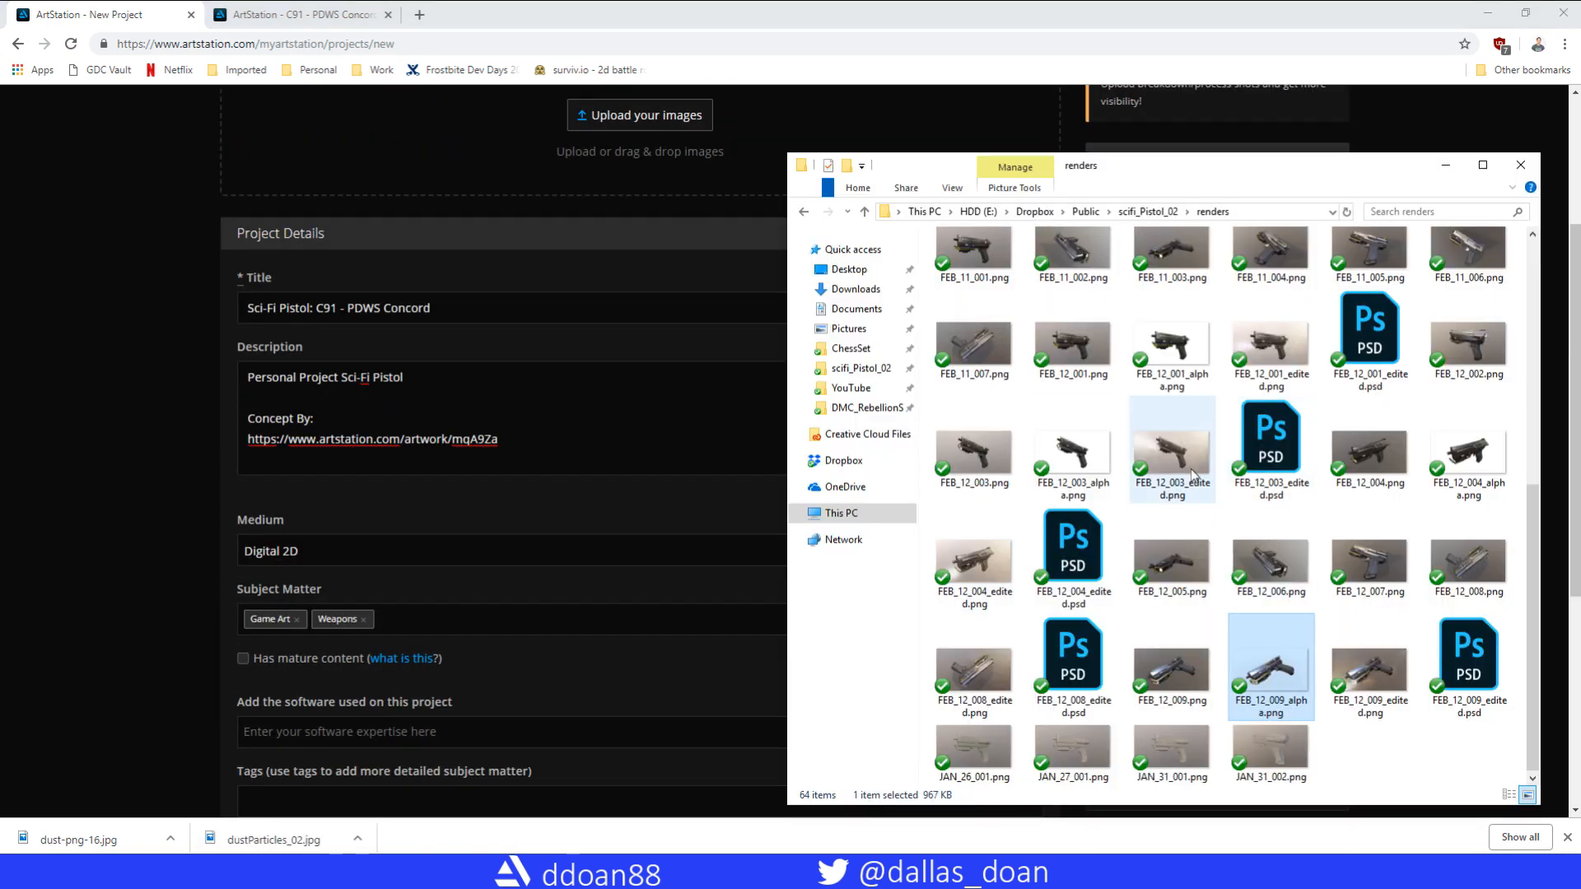
pyautogui.moveTo(1161, 165); pyautogui.dragTo(1551, 140)
pyautogui.scroll(3, 1002, 411)
pyautogui.moveTo(1342, 141); pyautogui.dragTo(945, 142)
pyautogui.click(1260, 326)
pyautogui.keyDown('ctrl'); pyautogui.click(1161, 428); pyautogui.keyUp('ctrl')
pyautogui.keyDown('ctrl'); pyautogui.click(963, 536); pyautogui.keyUp('ctrl')
pyautogui.keyDown('ctrl'); pyautogui.click(964, 646); pyautogui.keyUp('ctrl')
pyautogui.keyDown('ctrl'); pyautogui.click(1358, 647); pyautogui.keyUp('ctrl')
pyautogui.moveTo(1174, 437); pyautogui.dragTo(501, 434)
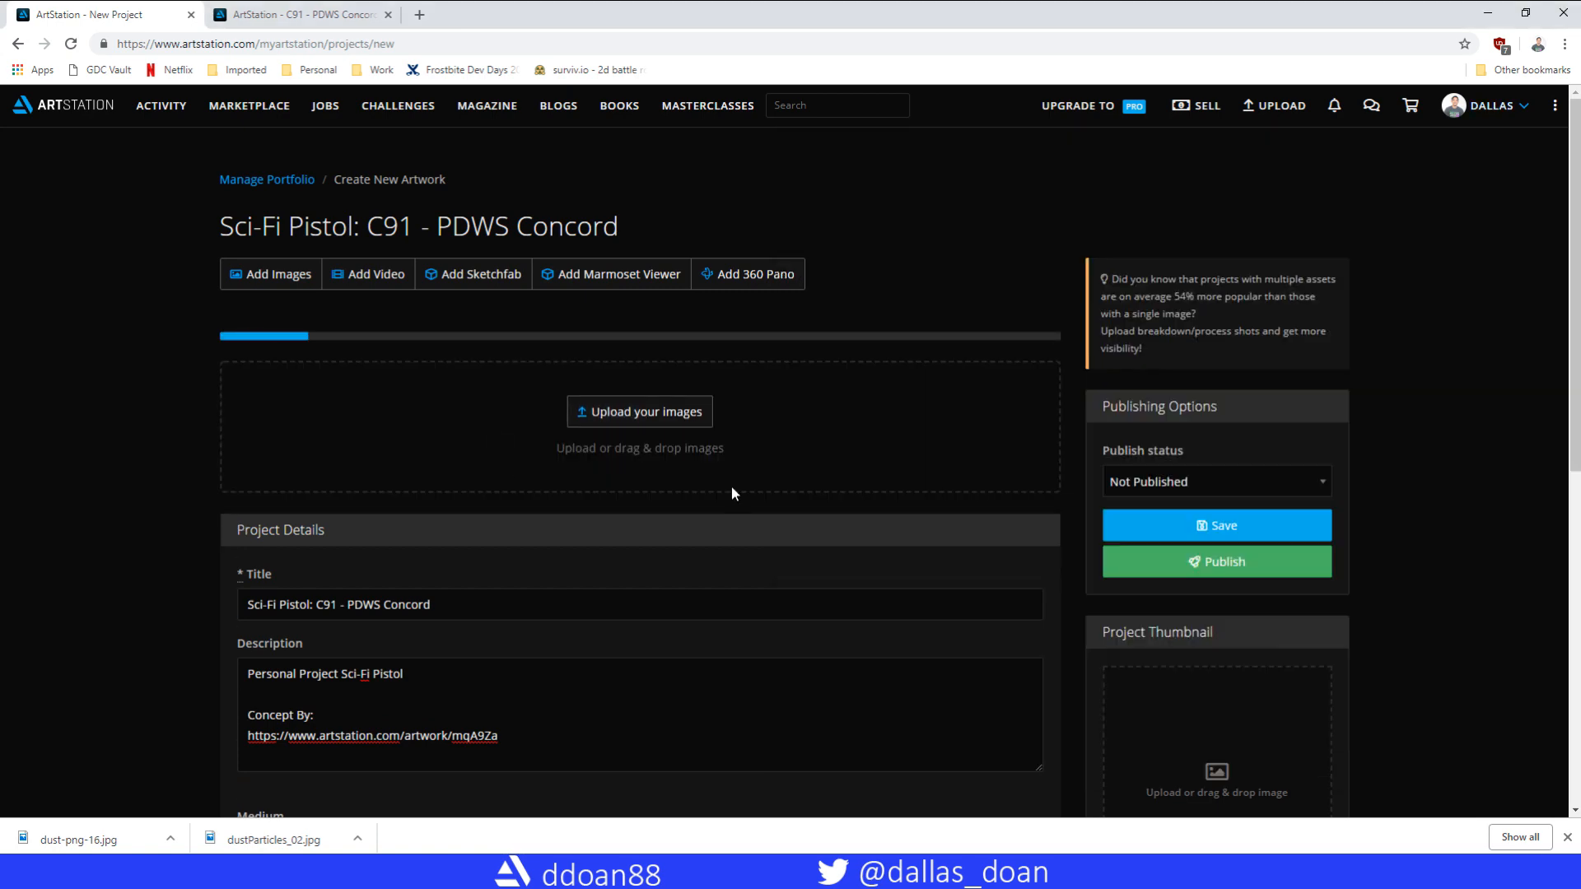
# - Add a project thumbnail from the edited PNG renders in the renders folder
pyautogui.scroll(-2, 733, 490)
pyautogui.moveTo(430, 833)
pyautogui.click(280, 811)
pyautogui.moveTo(1153, 139); pyautogui.dragTo(517, 141)
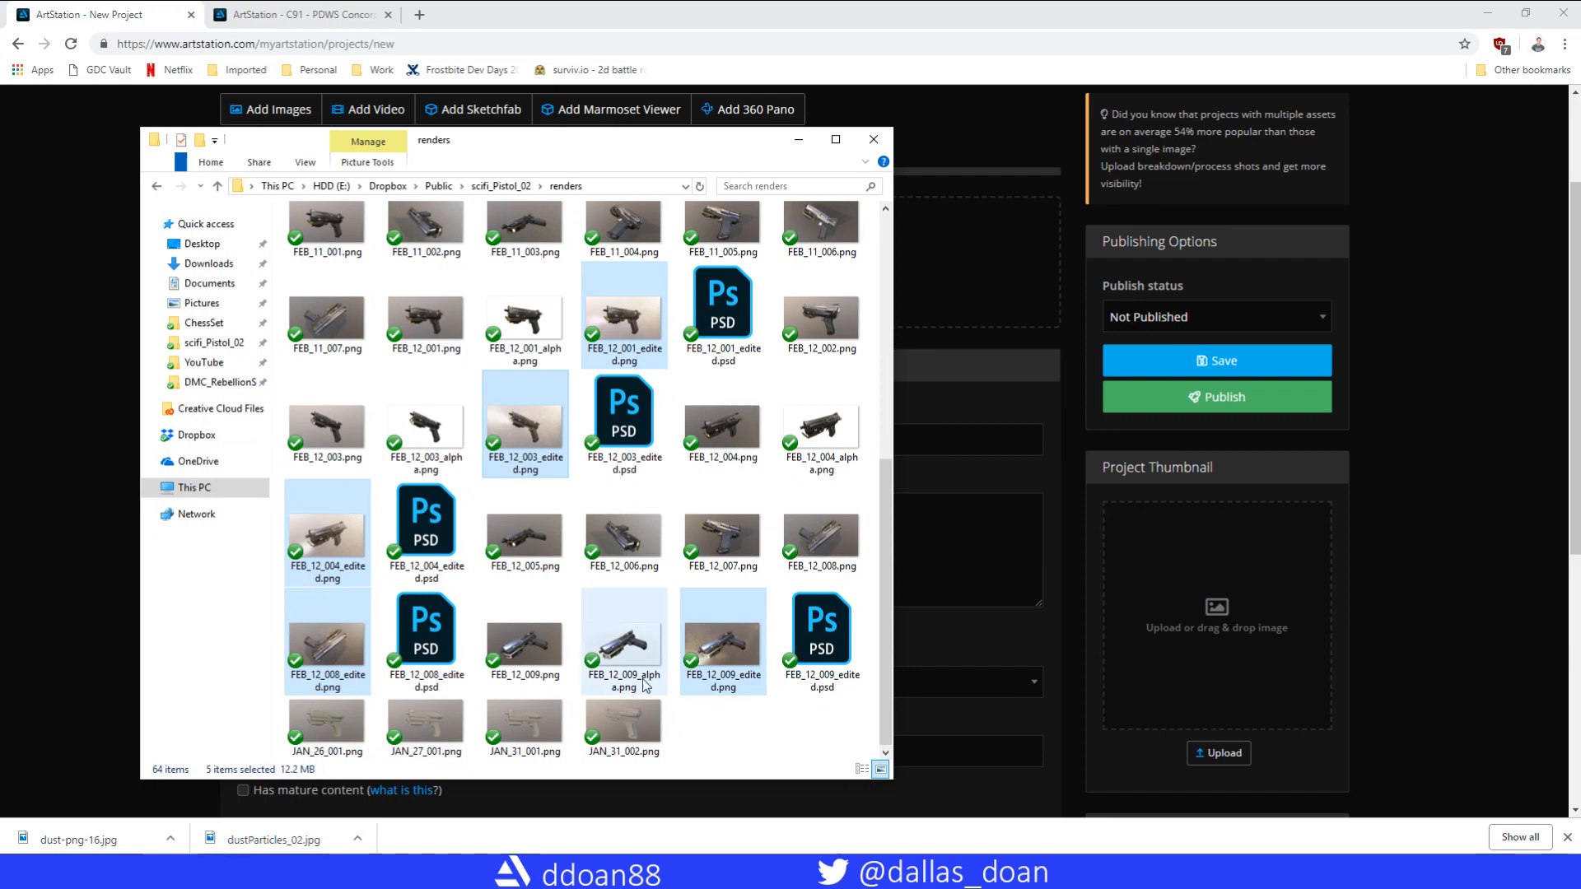
pyautogui.moveTo(326, 653); pyautogui.dragTo(1267, 631)
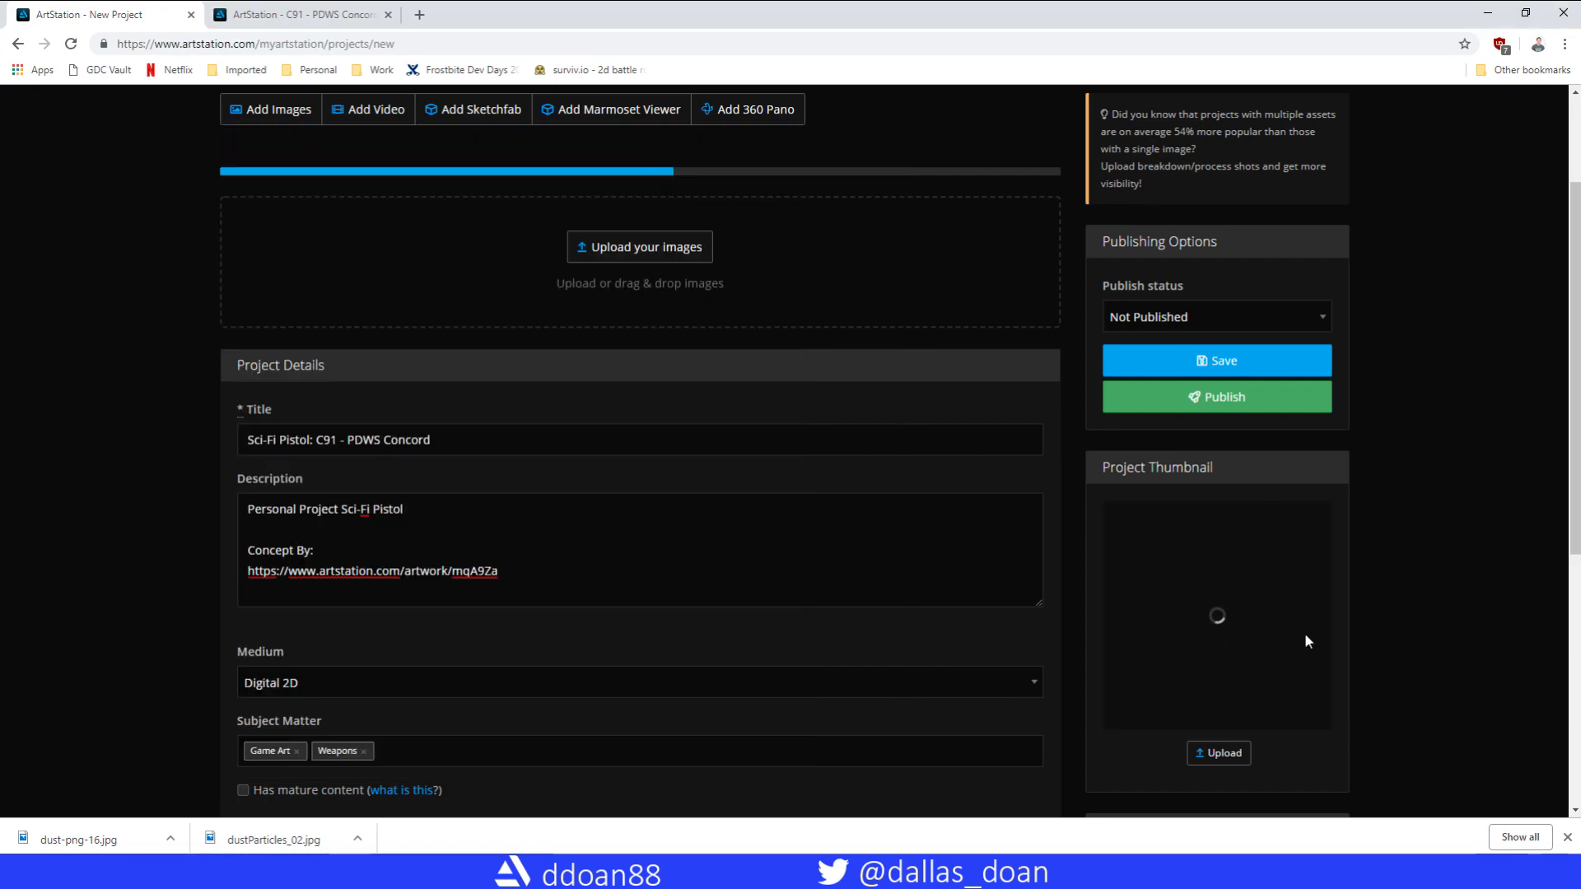
# - Move the FEB_12_001_edited image, the straight side view of the pistol, to the first place among the project images
pyautogui.scroll(-5, 557, 642)
pyautogui.scroll(7, 840, 608)
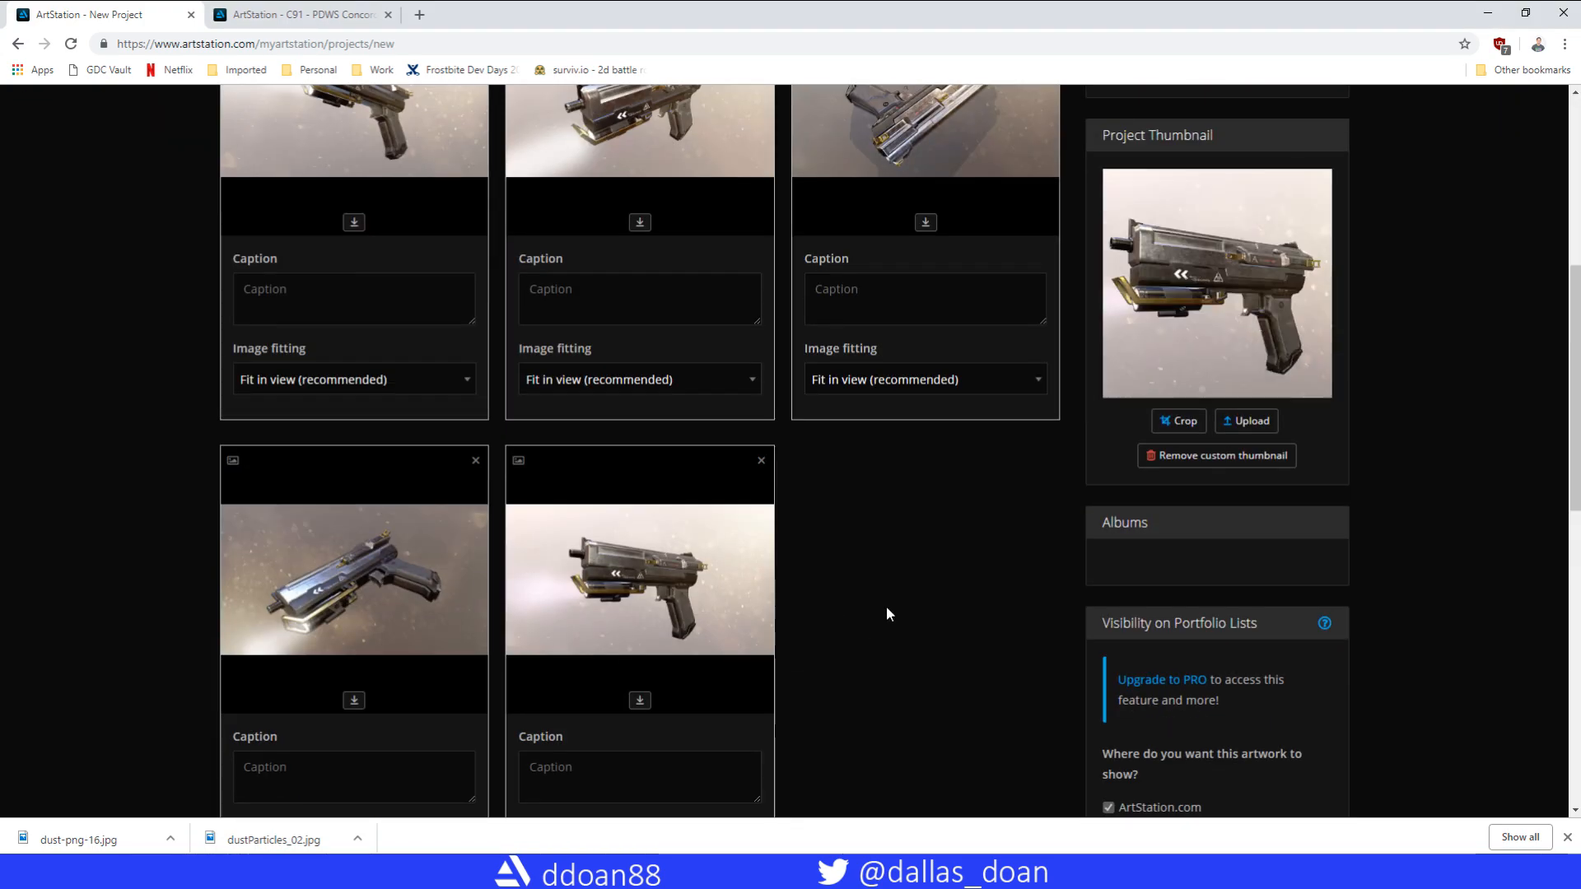
pyautogui.scroll(-2, 907, 611)
pyautogui.scroll(3, 897, 615)
pyautogui.moveTo(882, 582); pyautogui.dragTo(738, 554)
pyautogui.scroll(-2, 738, 554)
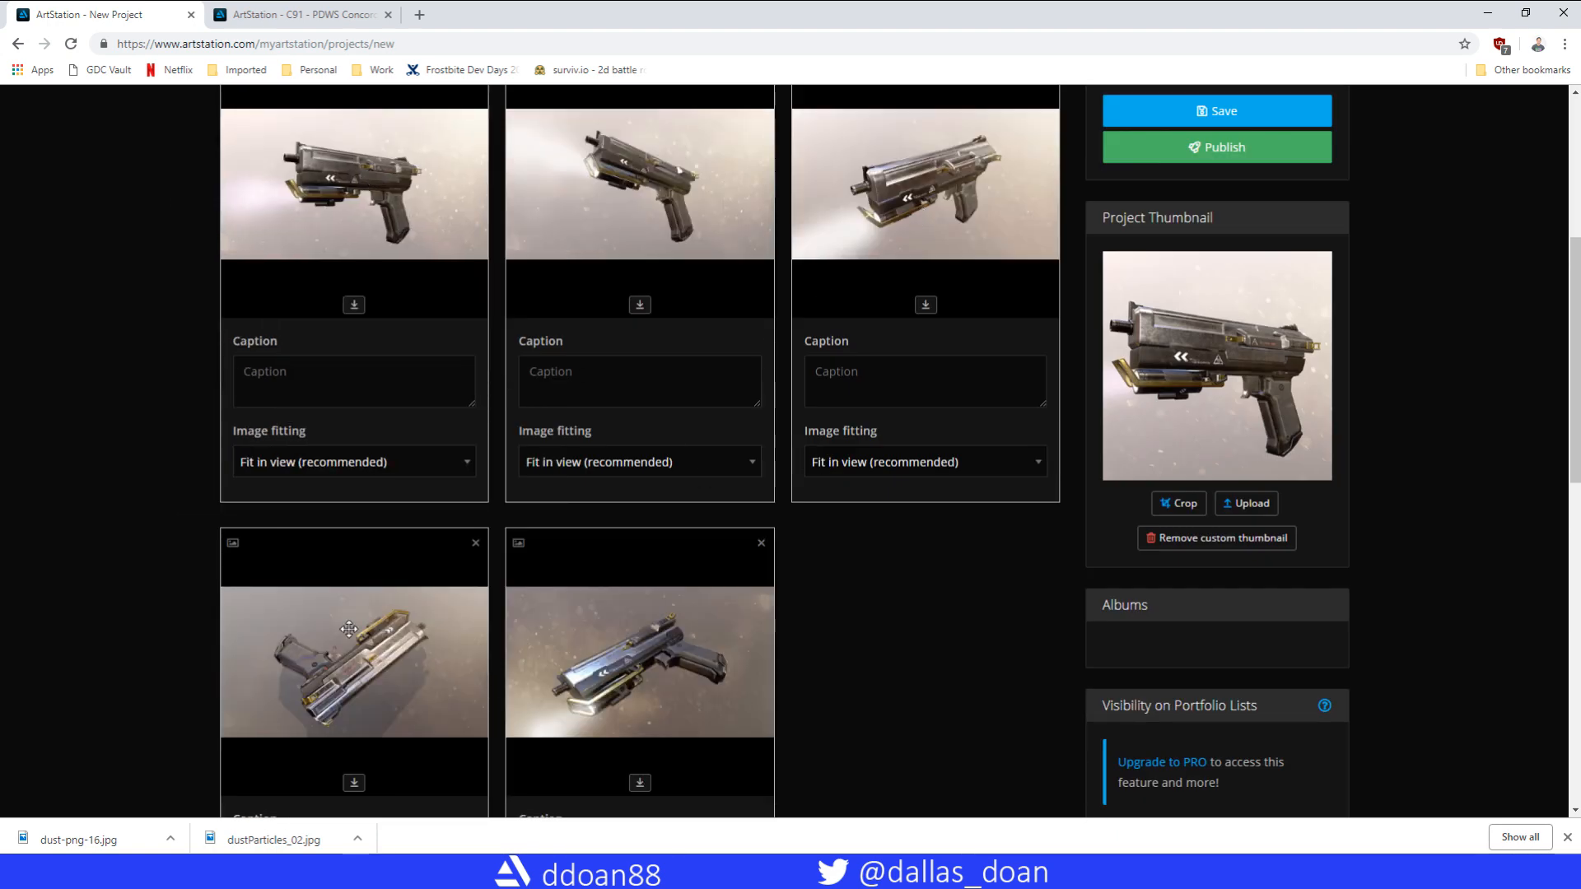
# - Move the top-down pistol image from fourth to second place and review the image order
pyautogui.moveTo(331, 631); pyautogui.dragTo(637, 288)
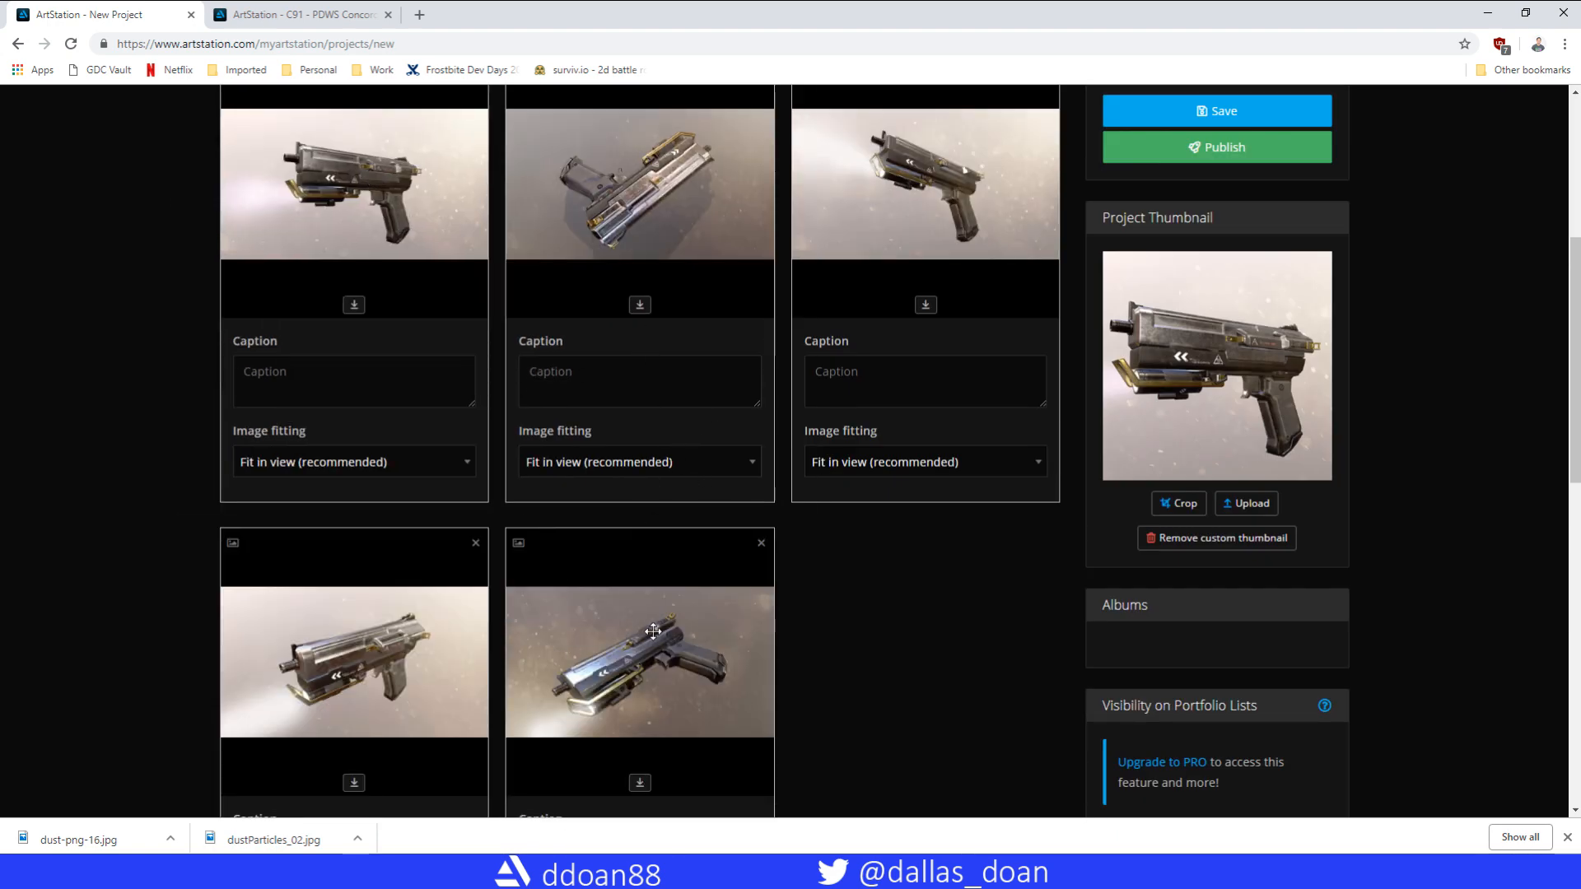
pyautogui.scroll(1, 867, 669)
pyautogui.scroll(-3, 868, 669)
pyautogui.scroll(3, 863, 674)
pyautogui.scroll(-2, 863, 674)
pyautogui.scroll(3, 861, 676)
pyautogui.scroll(-3, 857, 681)
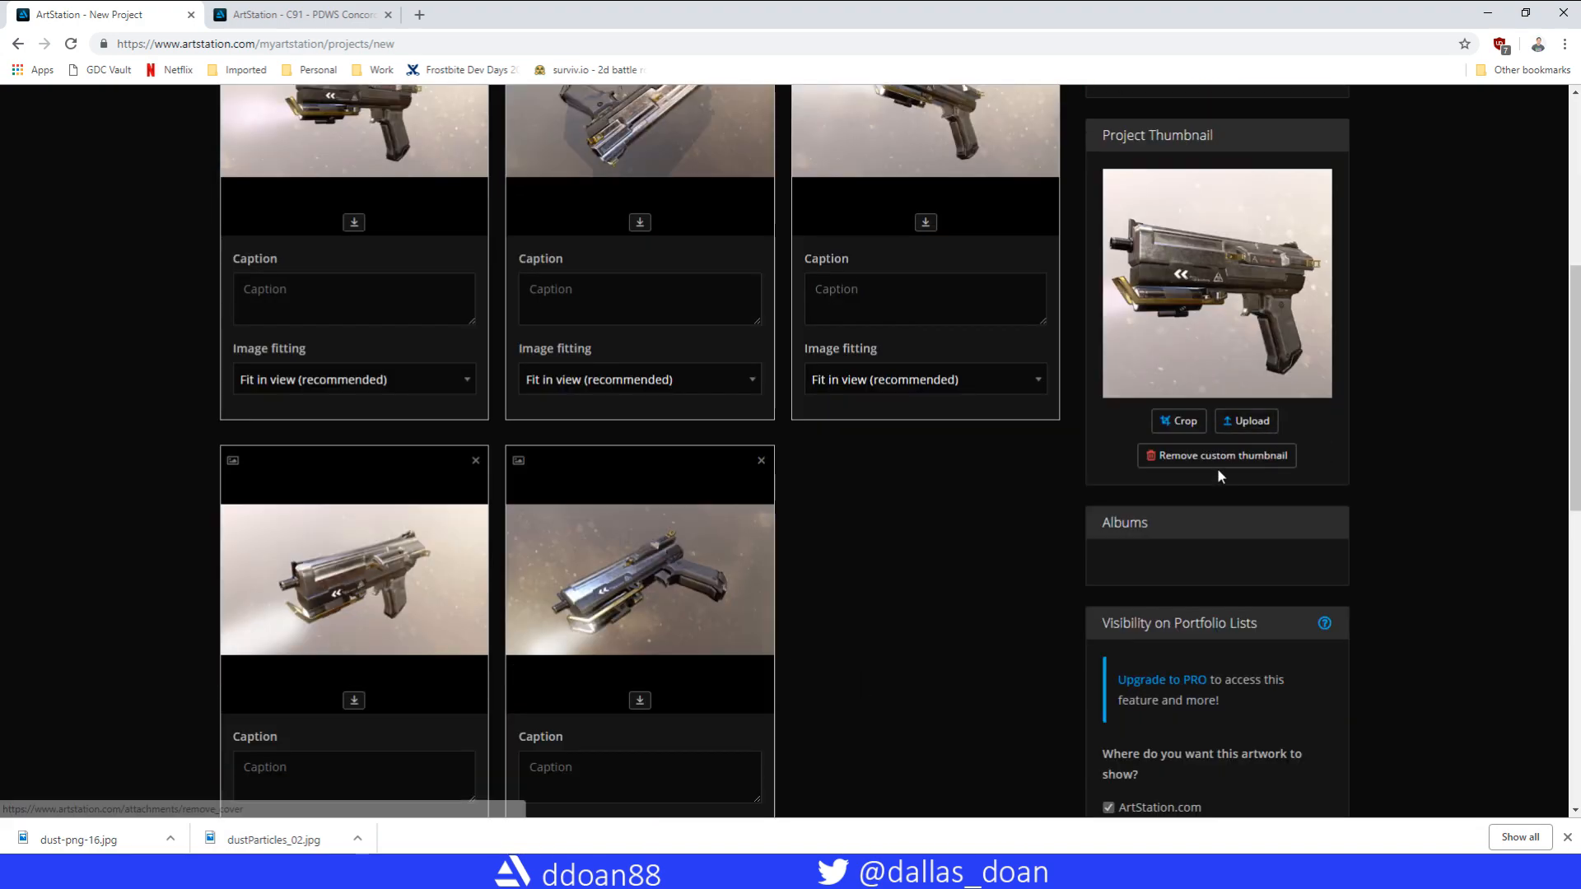
# - Try the top-down pistol render as the project thumbnail and switch back to the side-view render
pyautogui.click(1247, 422)
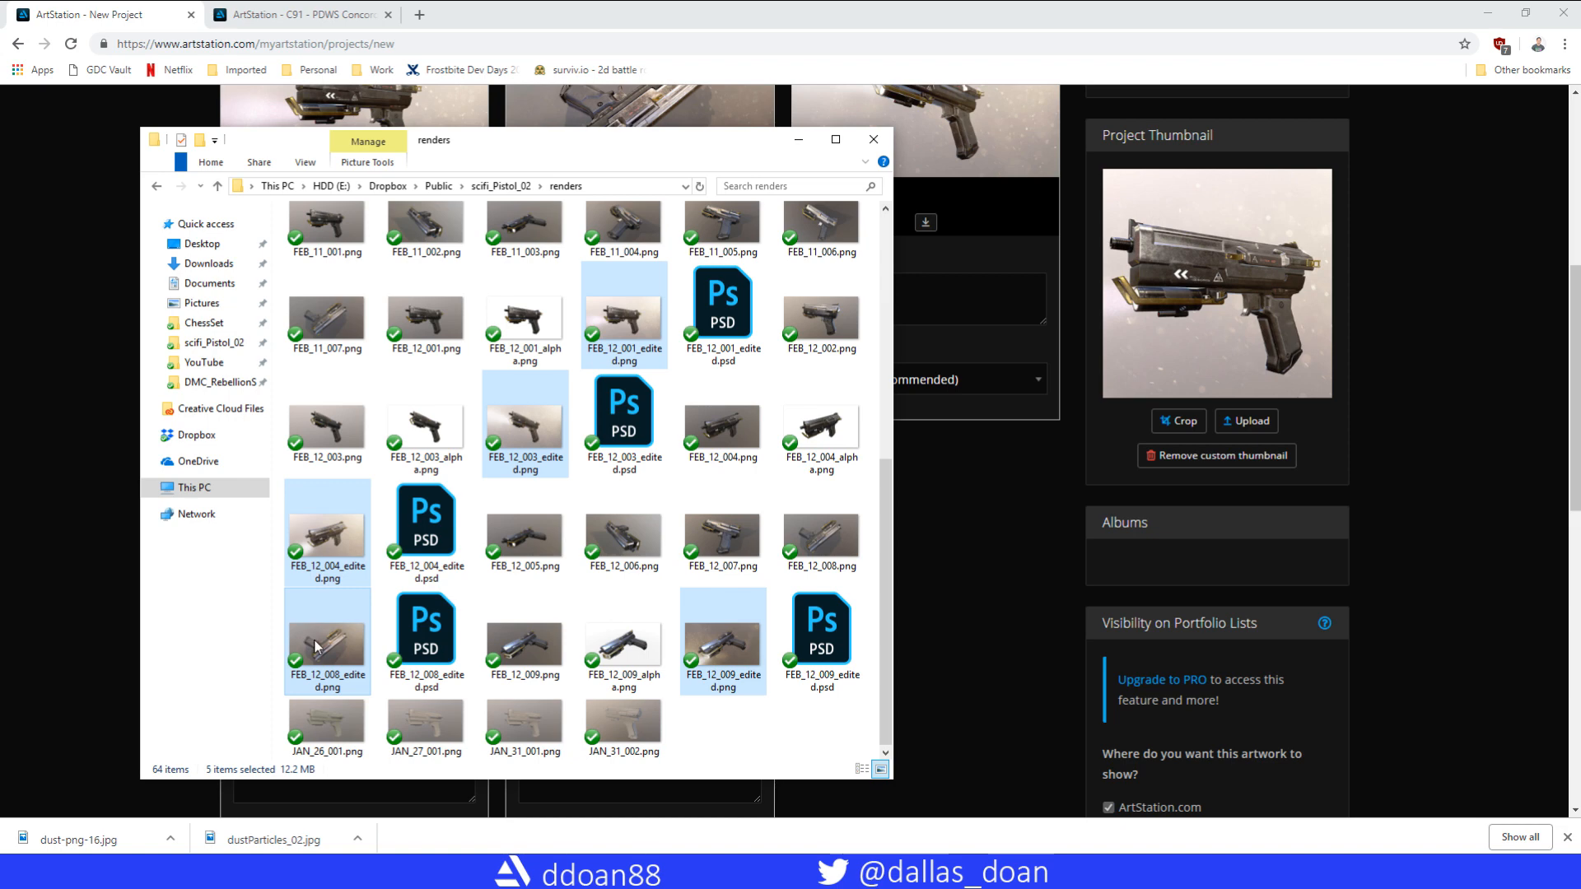
pyautogui.press('Escape')
pyautogui.scroll(3, 967, 603)
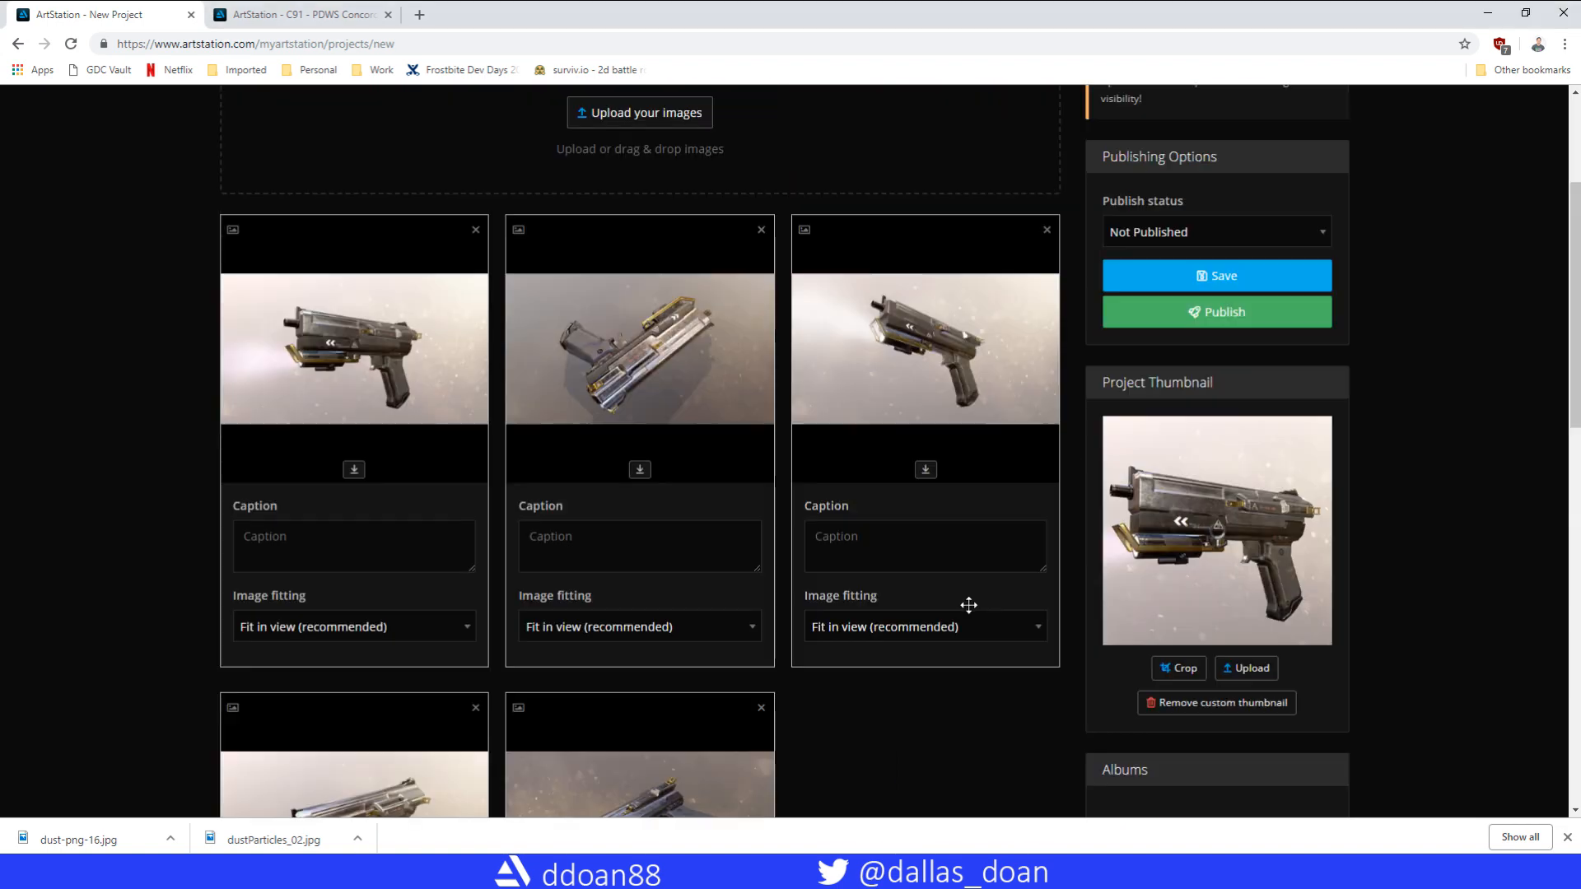
pyautogui.scroll(-2, 991, 663)
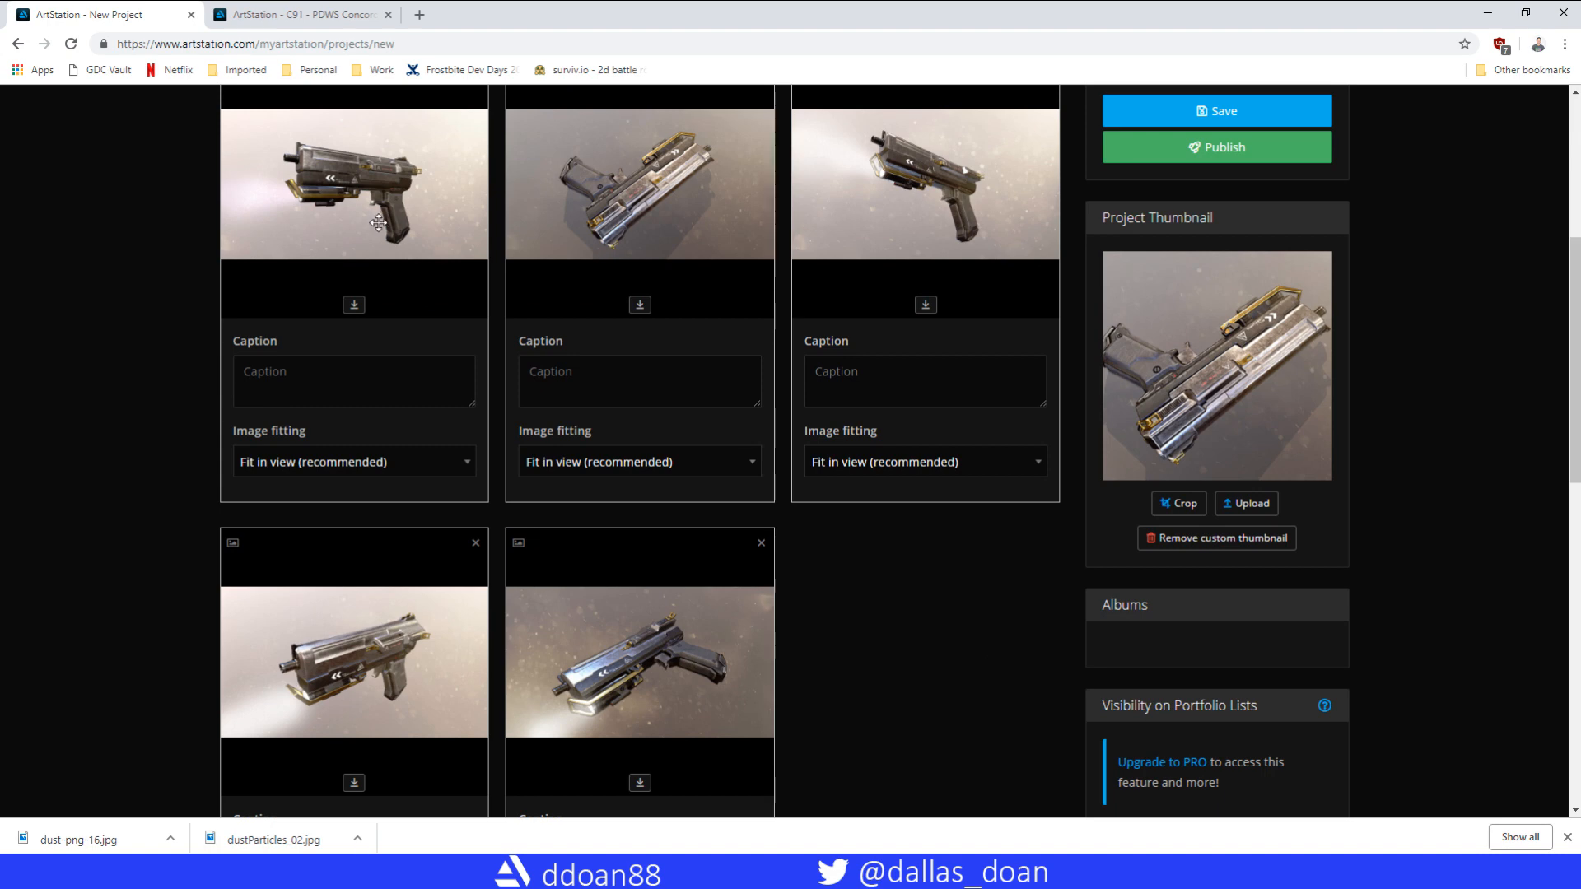
pyautogui.moveTo(412, 822)
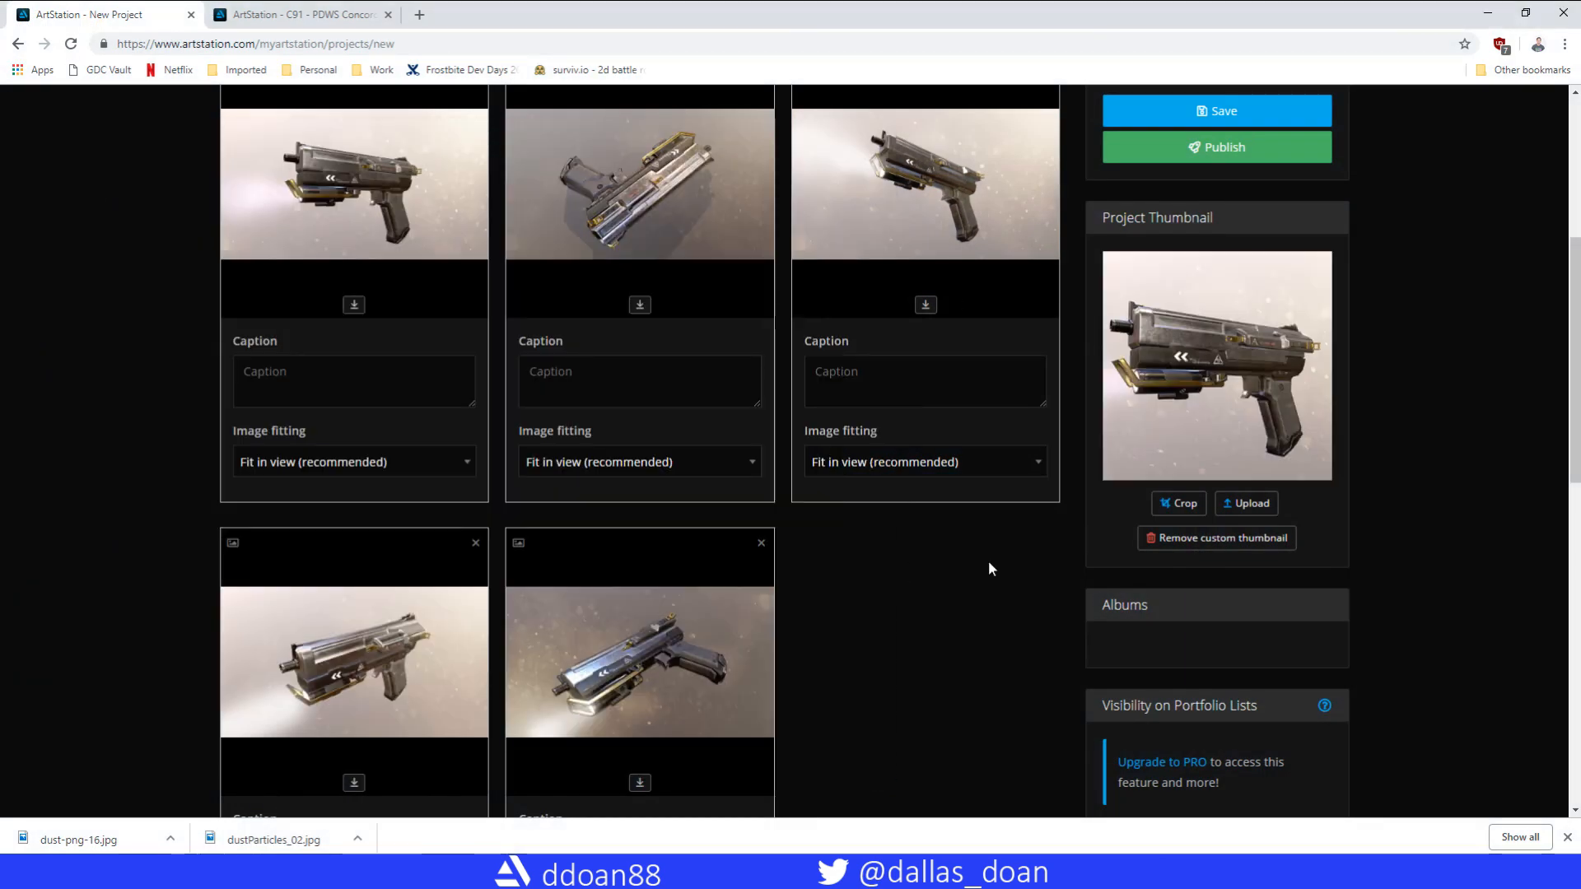
# - Move the top-down pistol image to fourth place, after the three side-view images
pyautogui.moveTo(640, 189); pyautogui.dragTo(919, 644)
pyautogui.scroll(-4, 919, 644)
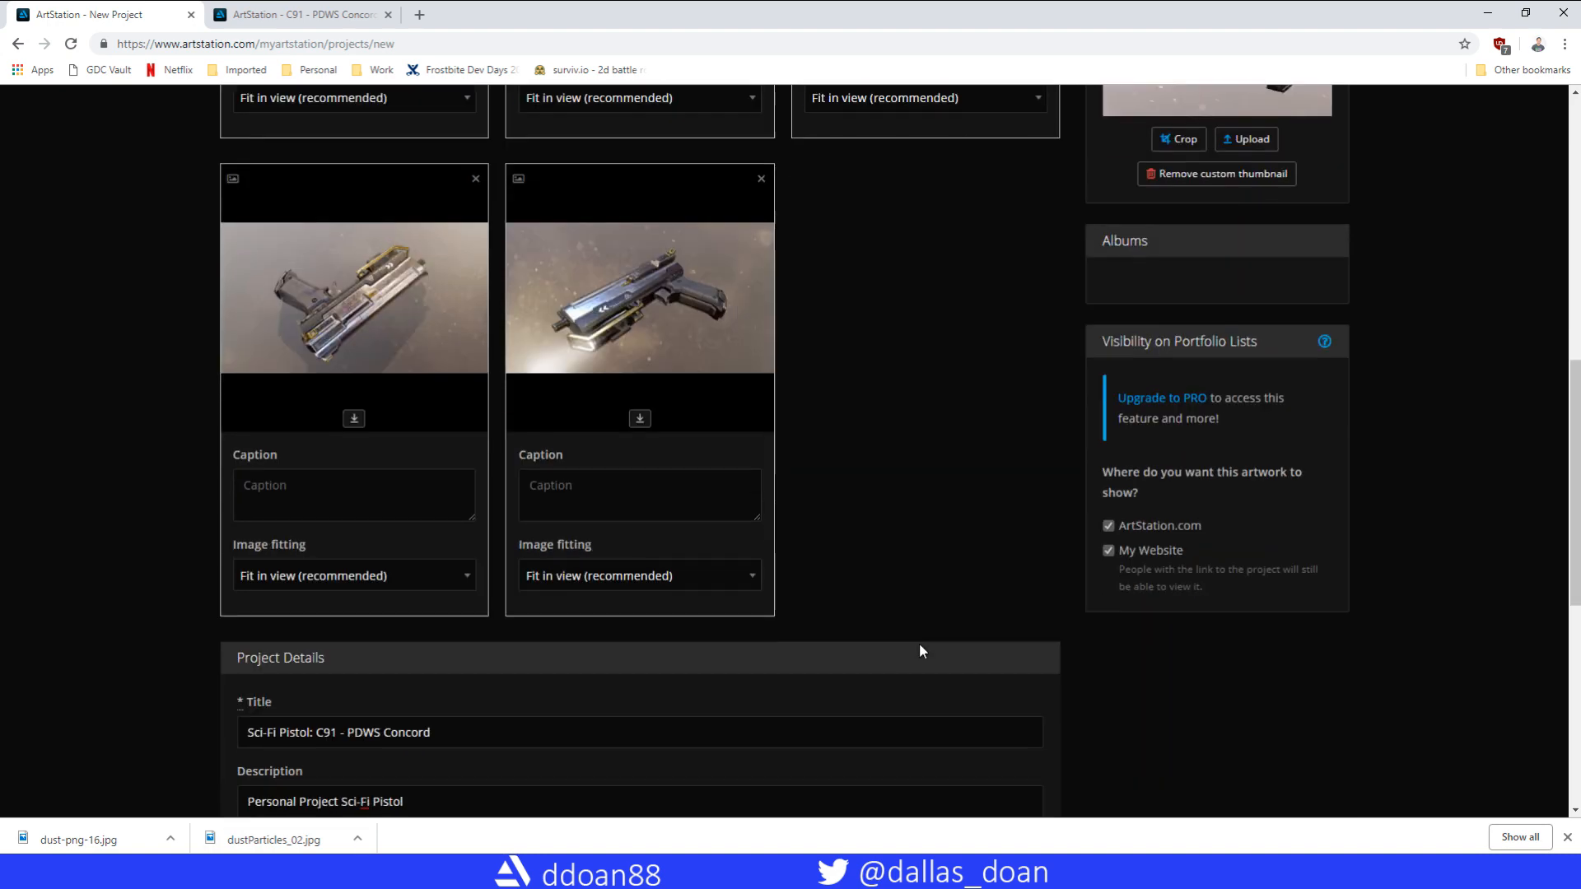
# - Add Maya, Marmoset Toolbag, Substance Painter and Photoshop as the software used on the project
pyautogui.scroll(-6, 920, 645)
pyautogui.write('maya')
pyautogui.click(294, 683)
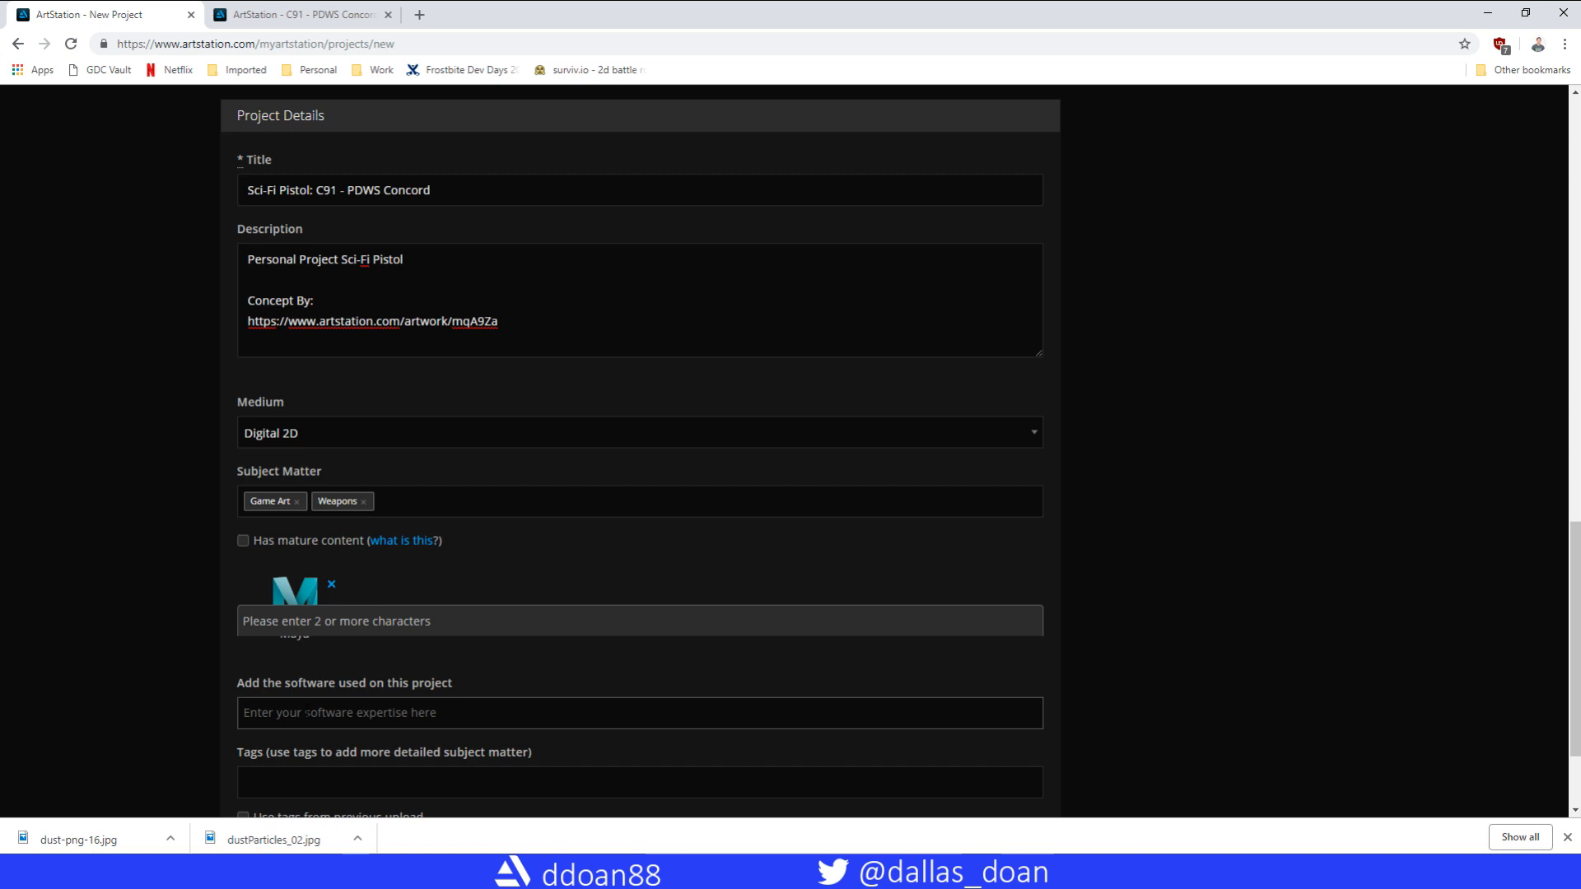
pyautogui.write('marmo')
pyautogui.press('Return')
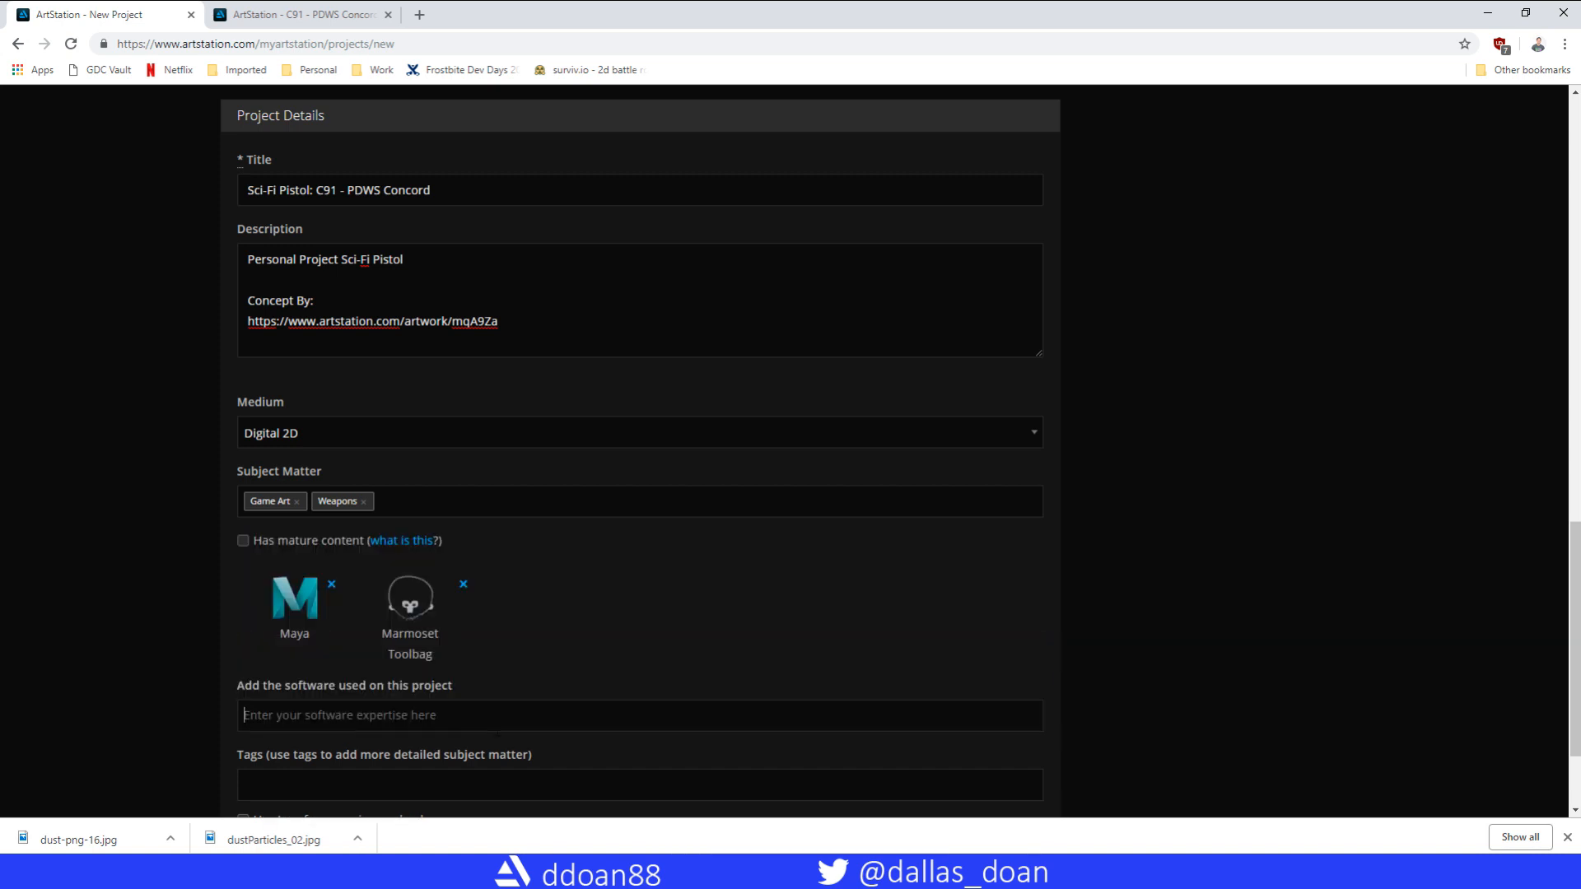
pyautogui.write('substance painter')
pyautogui.press('Return')
pyautogui.write('photoshop')
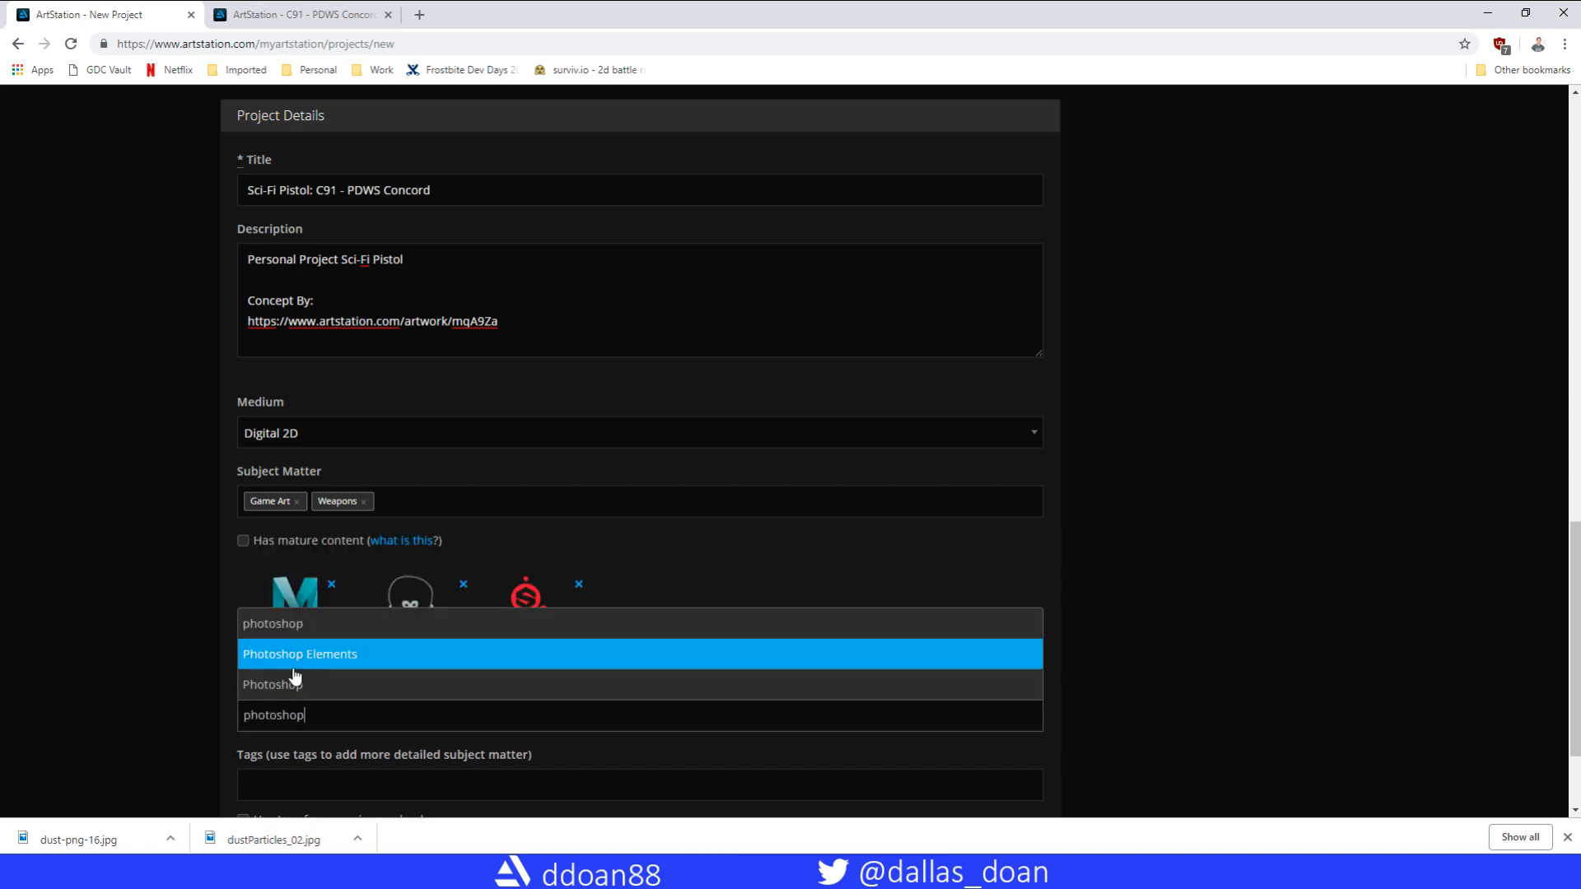
pyautogui.click(294, 683)
# - Add the tags scifi and pistol to the project
pyautogui.scroll(-2, 295, 683)
pyautogui.click(346, 639)
pyautogui.write('scifi')
pyautogui.press('Return')
pyautogui.write('pistol')
pyautogui.press('Return')
pyautogui.scroll(4, 573, 764)
pyautogui.scroll(3, 569, 764)
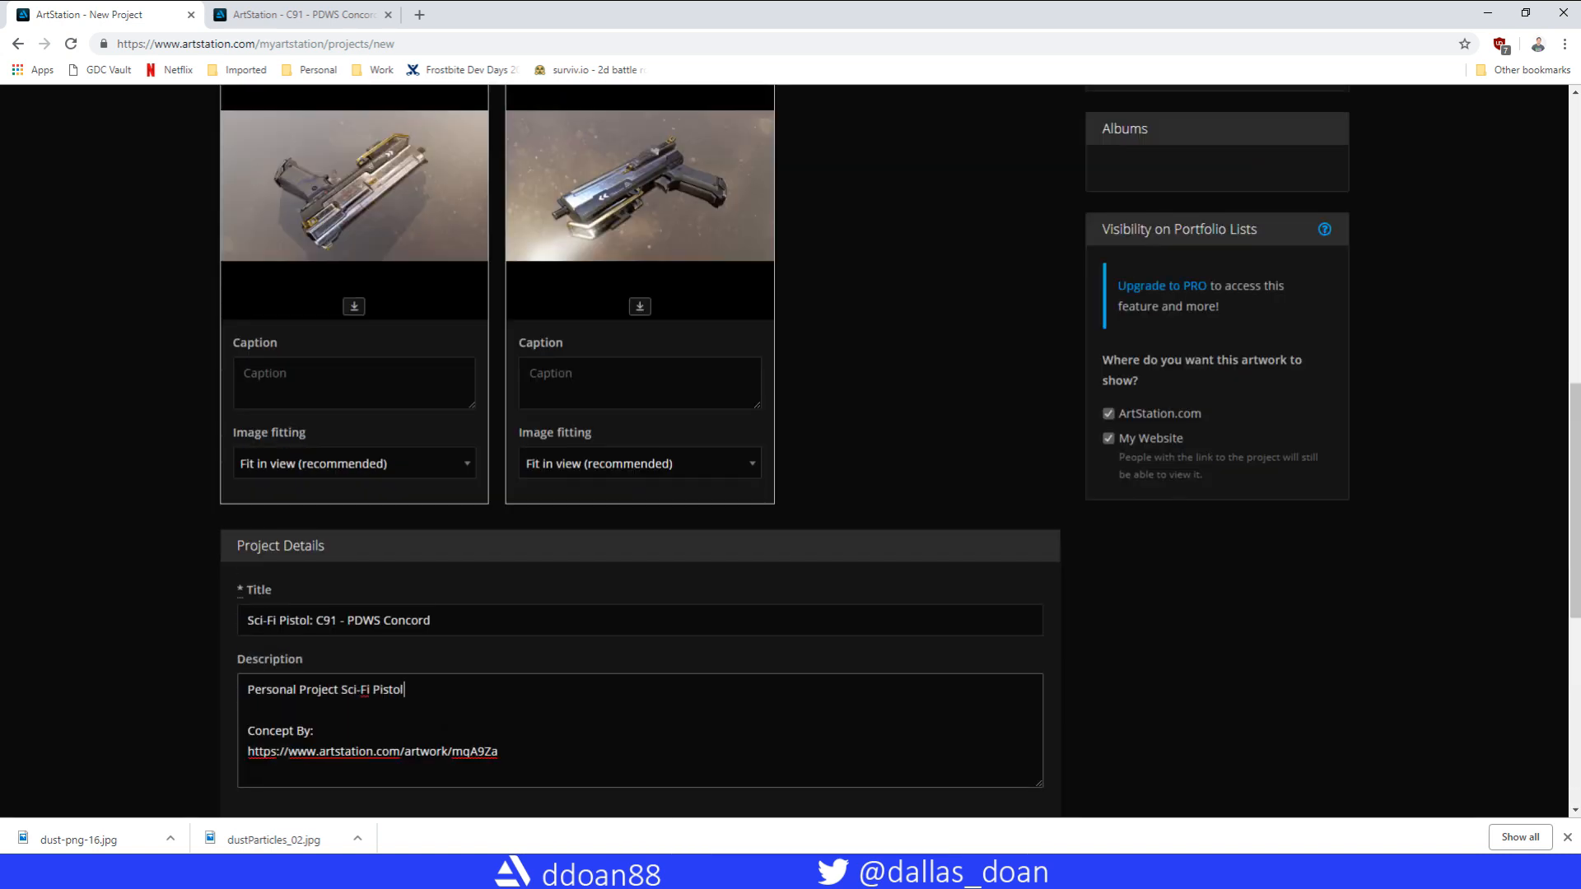
pyautogui.write('Entire project was recorded on my YouTube Channel. Playlist link here:')
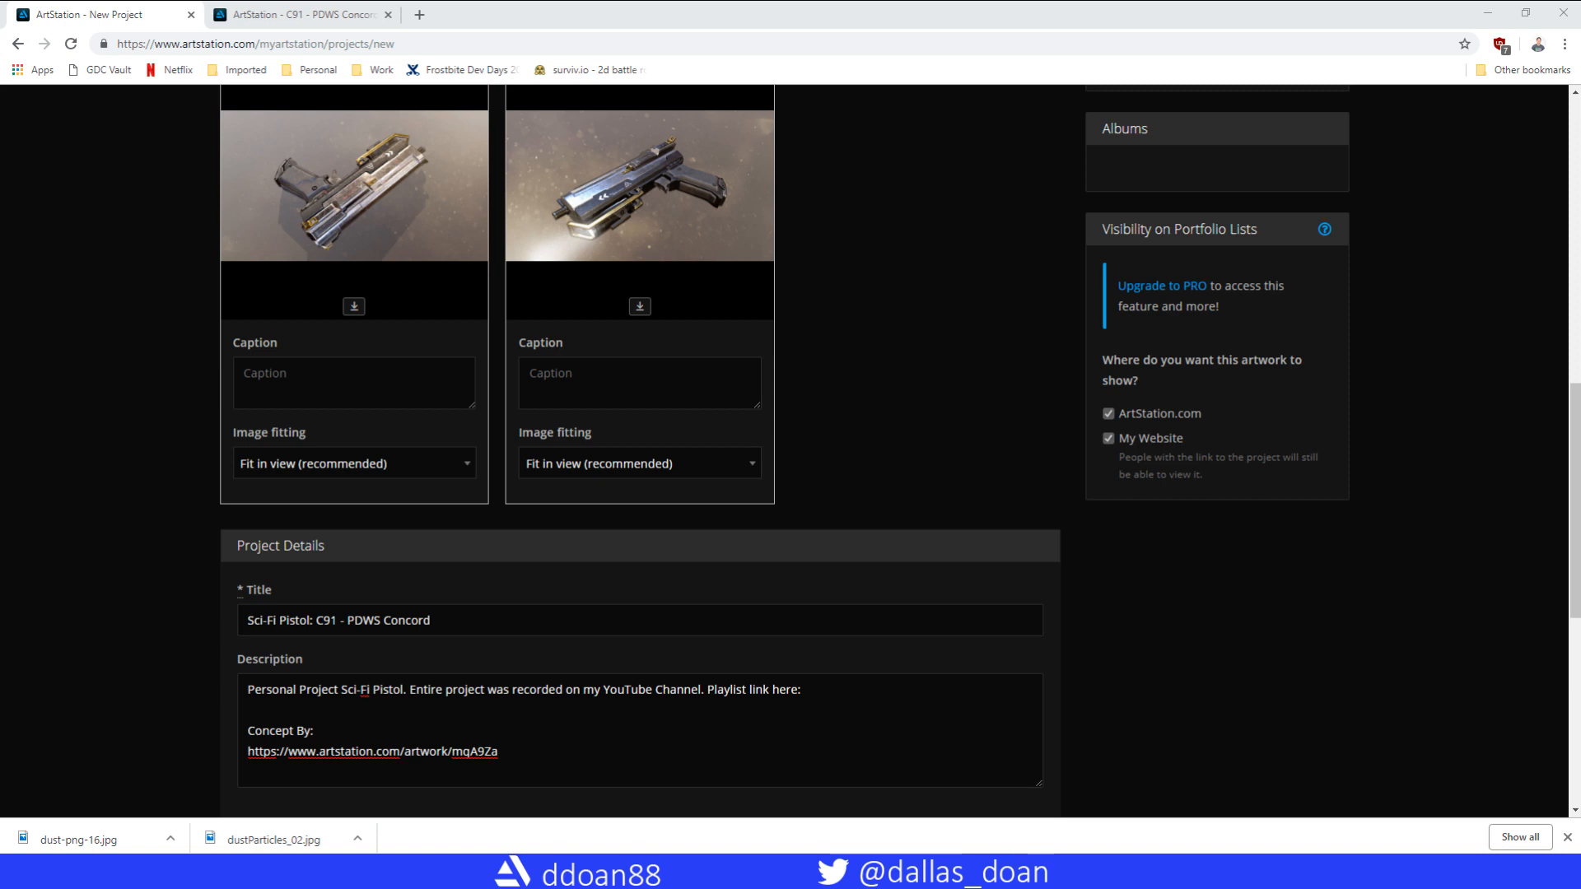
pyautogui.write('https://www.youtube.com/playlist?list=PL5gK0C5TrIwe_XVMB-fWtXuXiqFZOFcED')
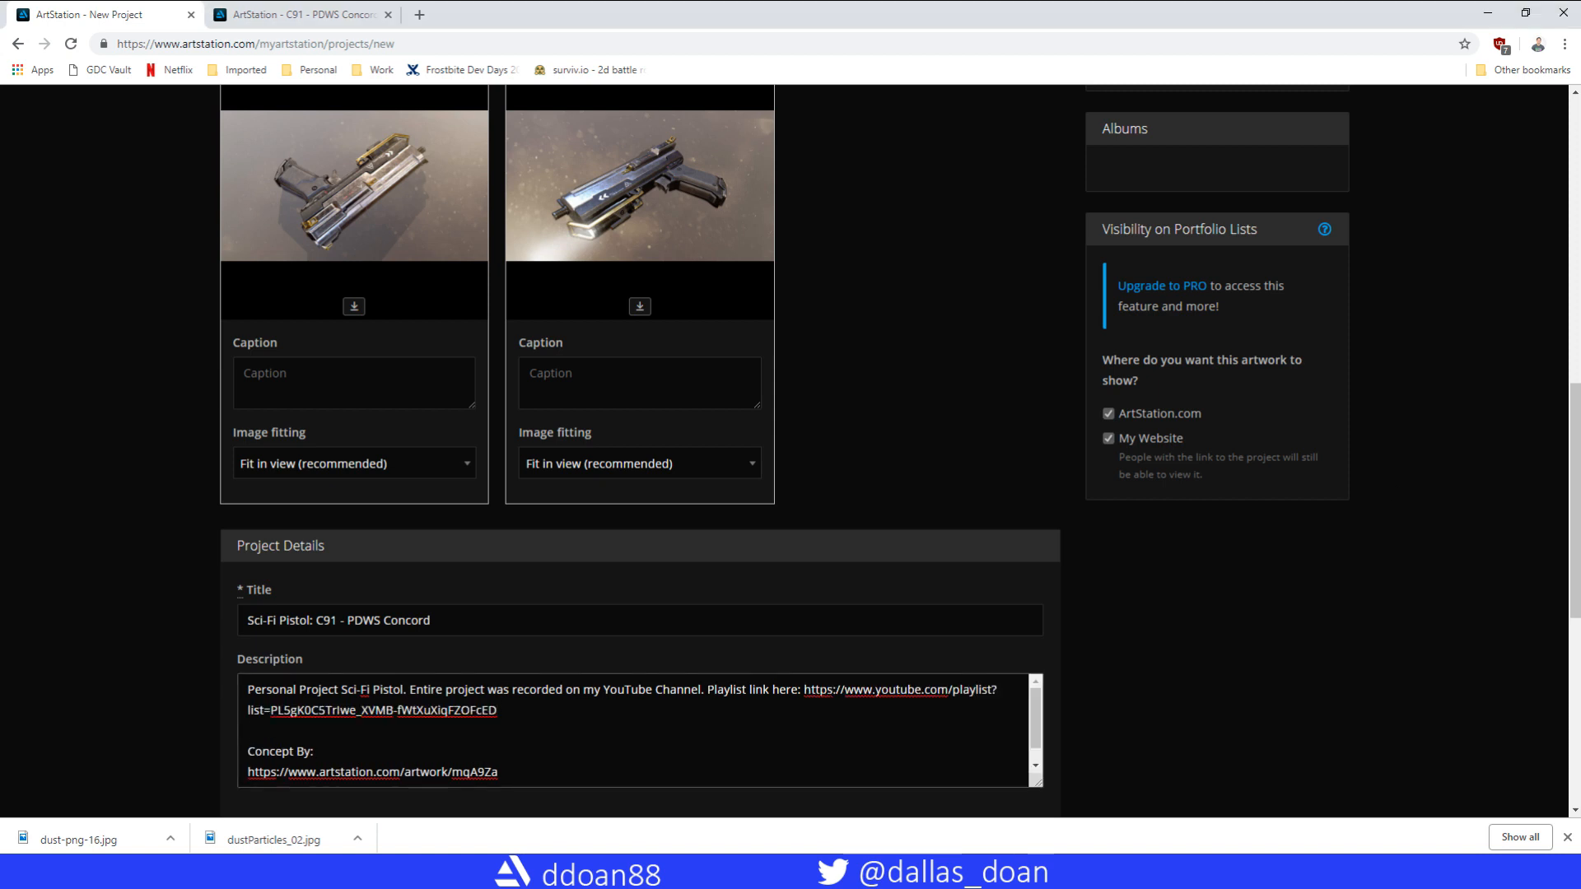
pyautogui.click(409, 690)
pyautogui.write('Modeling done in')
pyautogui.press('BackSpace')
pyautogui.press('BackSpace')
pyautogui.press('BackSpace')
pyautogui.press('BackSpace')
pyautogui.press('BackSpace')
pyautogui.press('BackSpace')
pyautogui.press('BackSpace')
pyautogui.press('BackSpace')
pyautogui.press('BackSpace')
pyautogui.press('BackSpace')
pyautogui.press('BackSpace')
pyautogui.press('BackSpace')
pyautogui.press('BackSpace')
pyautogui.press('BackSpace')
pyautogui.press('BackSpace')
pyautogui.press('BackSpace')
pyautogui.press('BackSpace')
pyautogui.press('BackSpace')
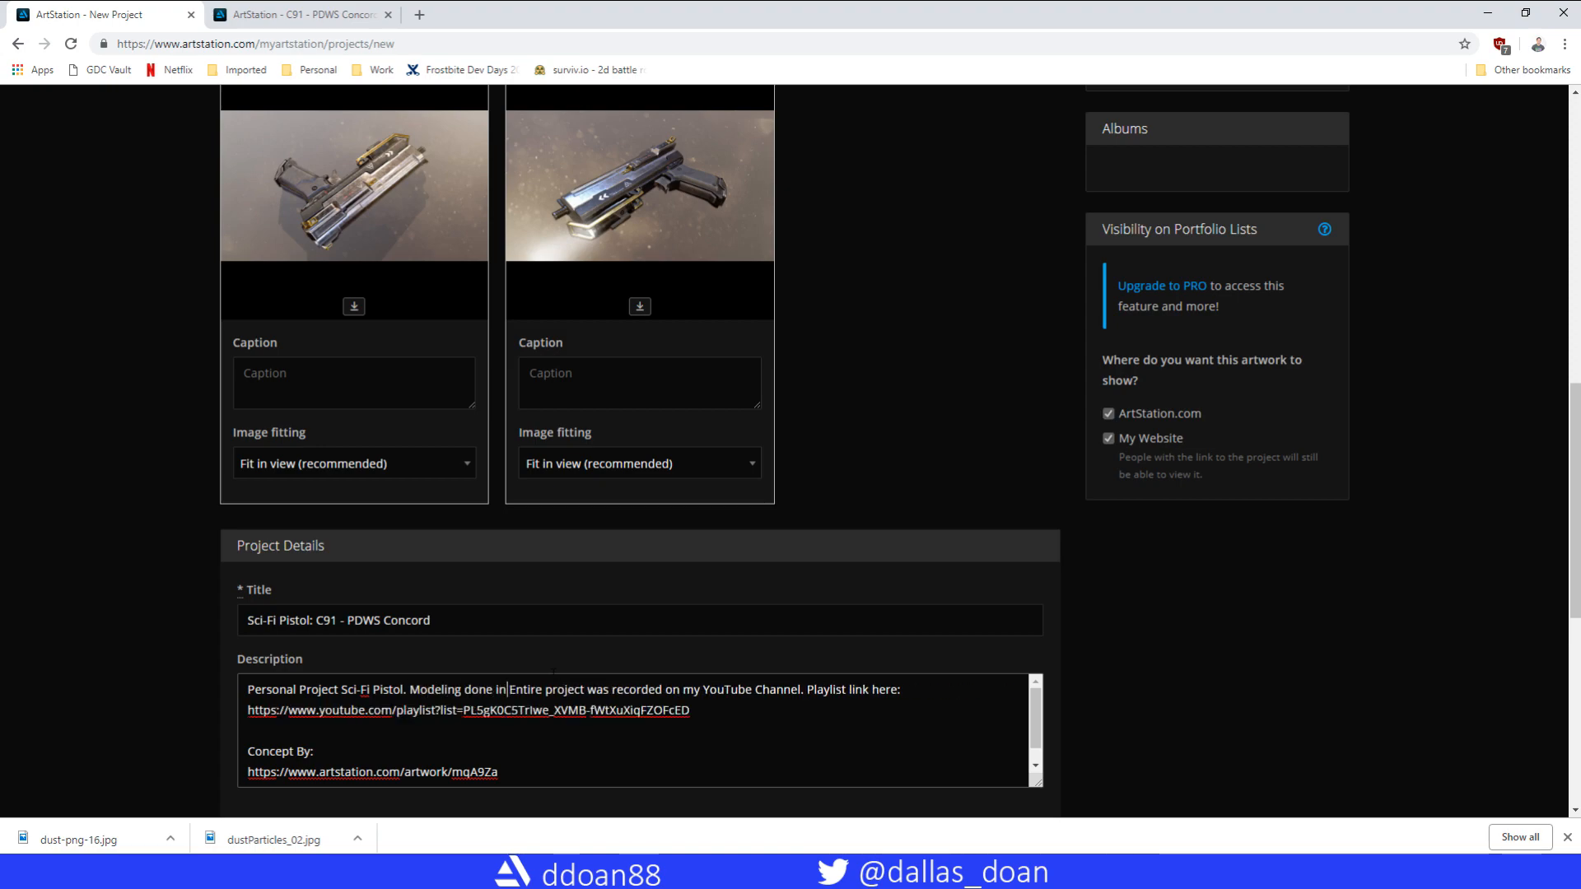
# - Check over the project details and save the project without publishing it
pyautogui.scroll(-8, 581, 671)
pyautogui.scroll(16, 906, 494)
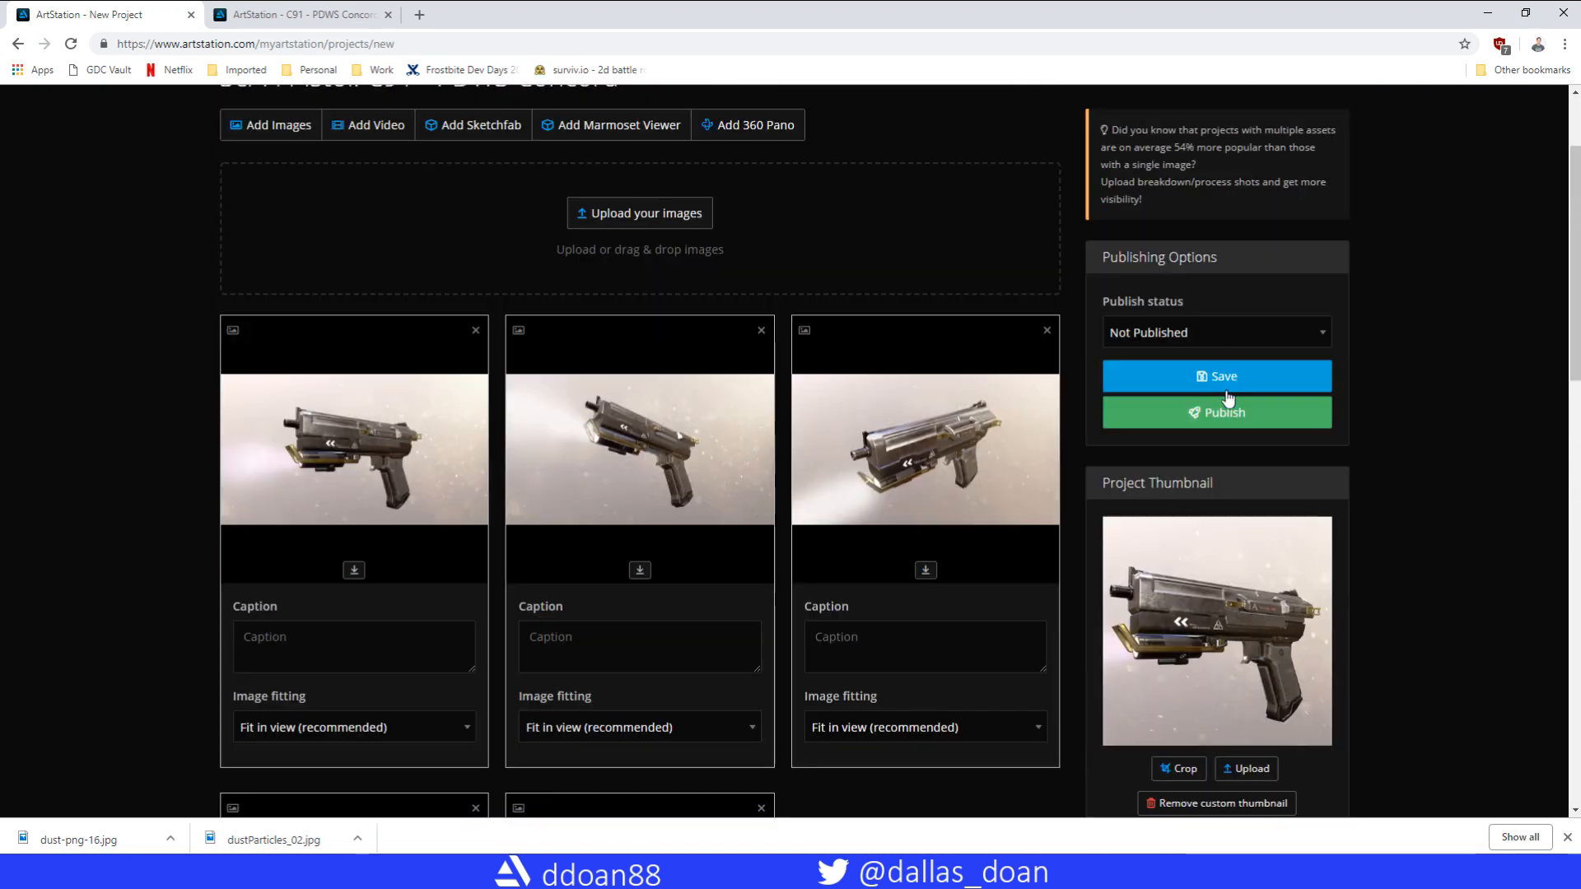
pyautogui.click(1221, 381)
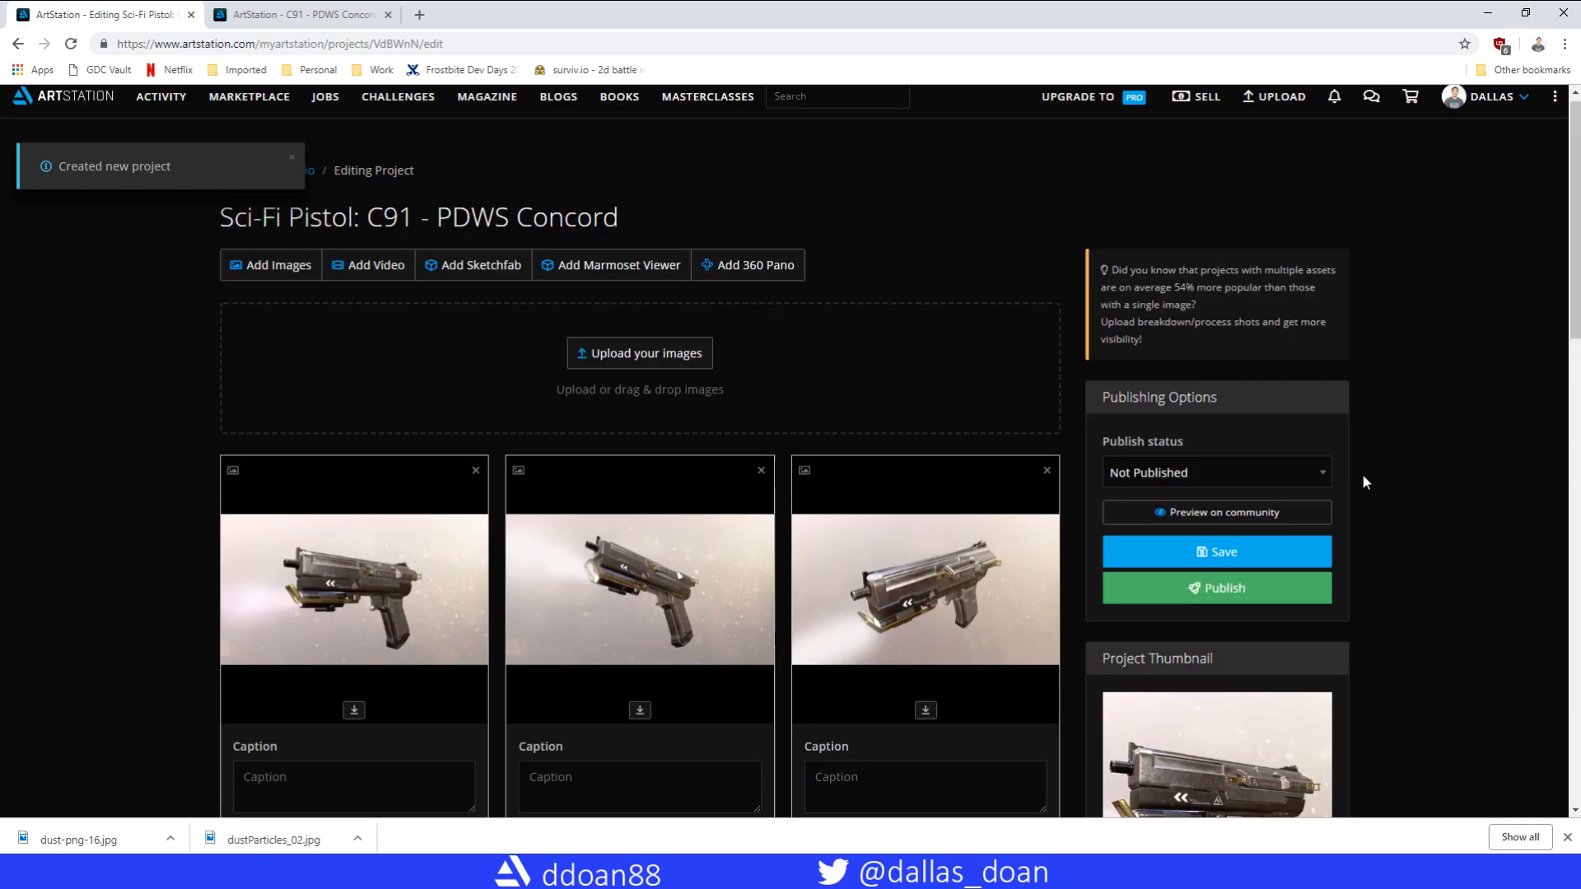
# - Preview the saved project as the community sees it, look through its images and return to the editing page
pyautogui.click(1221, 512)
pyautogui.scroll(-4, 897, 547)
pyautogui.scroll(4, 892, 551)
pyautogui.scroll(-8, 892, 551)
pyautogui.click(499, 24)
pyautogui.hotkey('ctrl', 'w')
pyautogui.hotkey('ctrl', 'pageup')
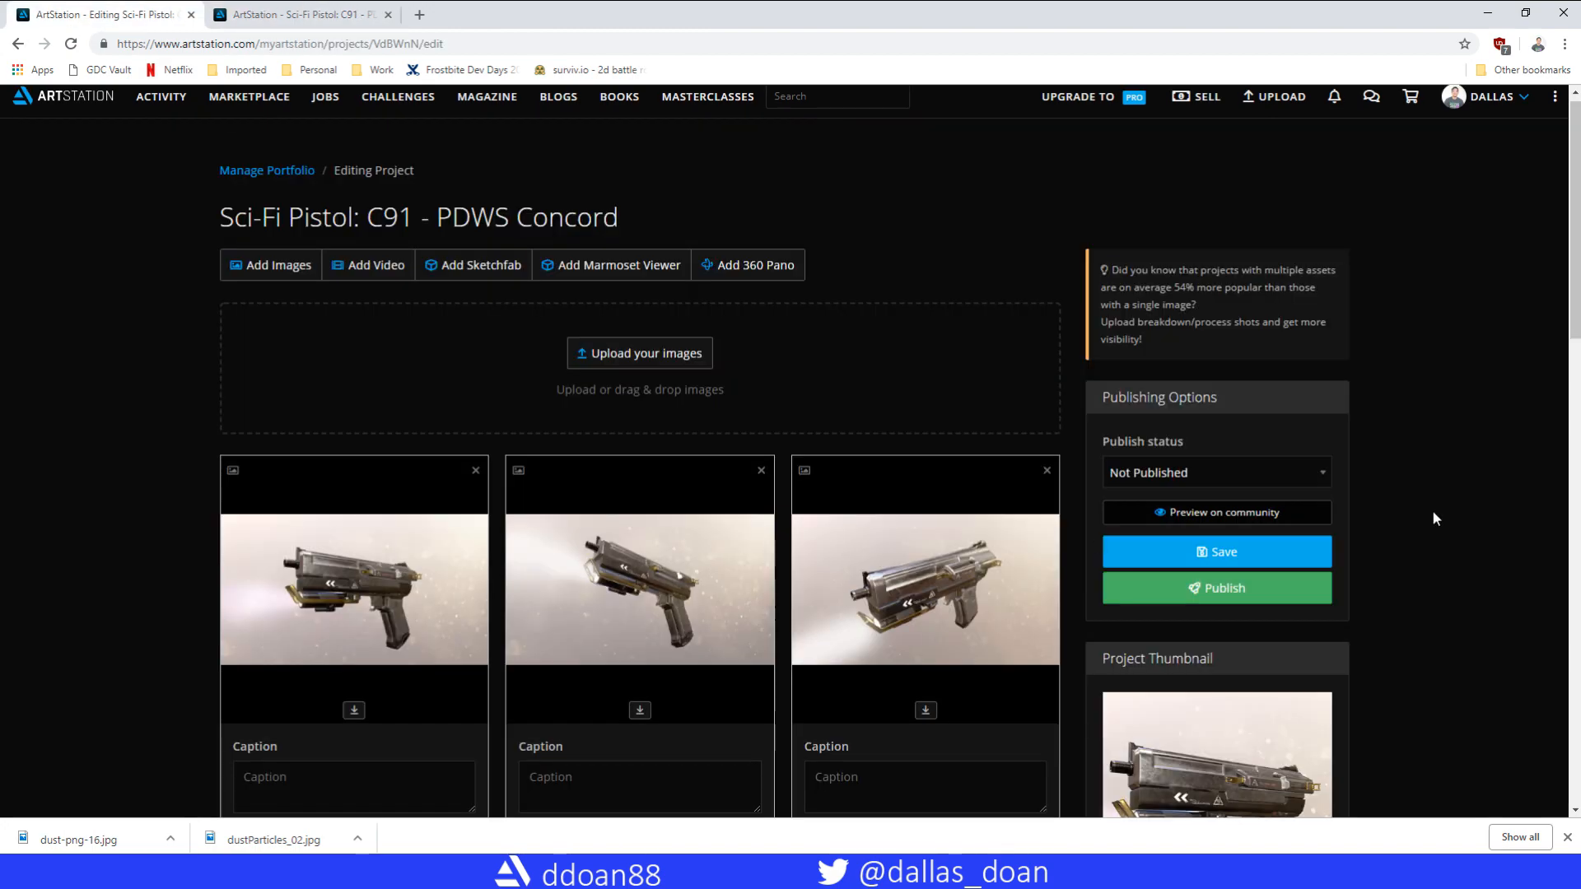
# - Publish the Sci-Fi Pistol project, look at the project preview meanwhile and return to the editing page
pyautogui.scroll(-5, 1400, 527)
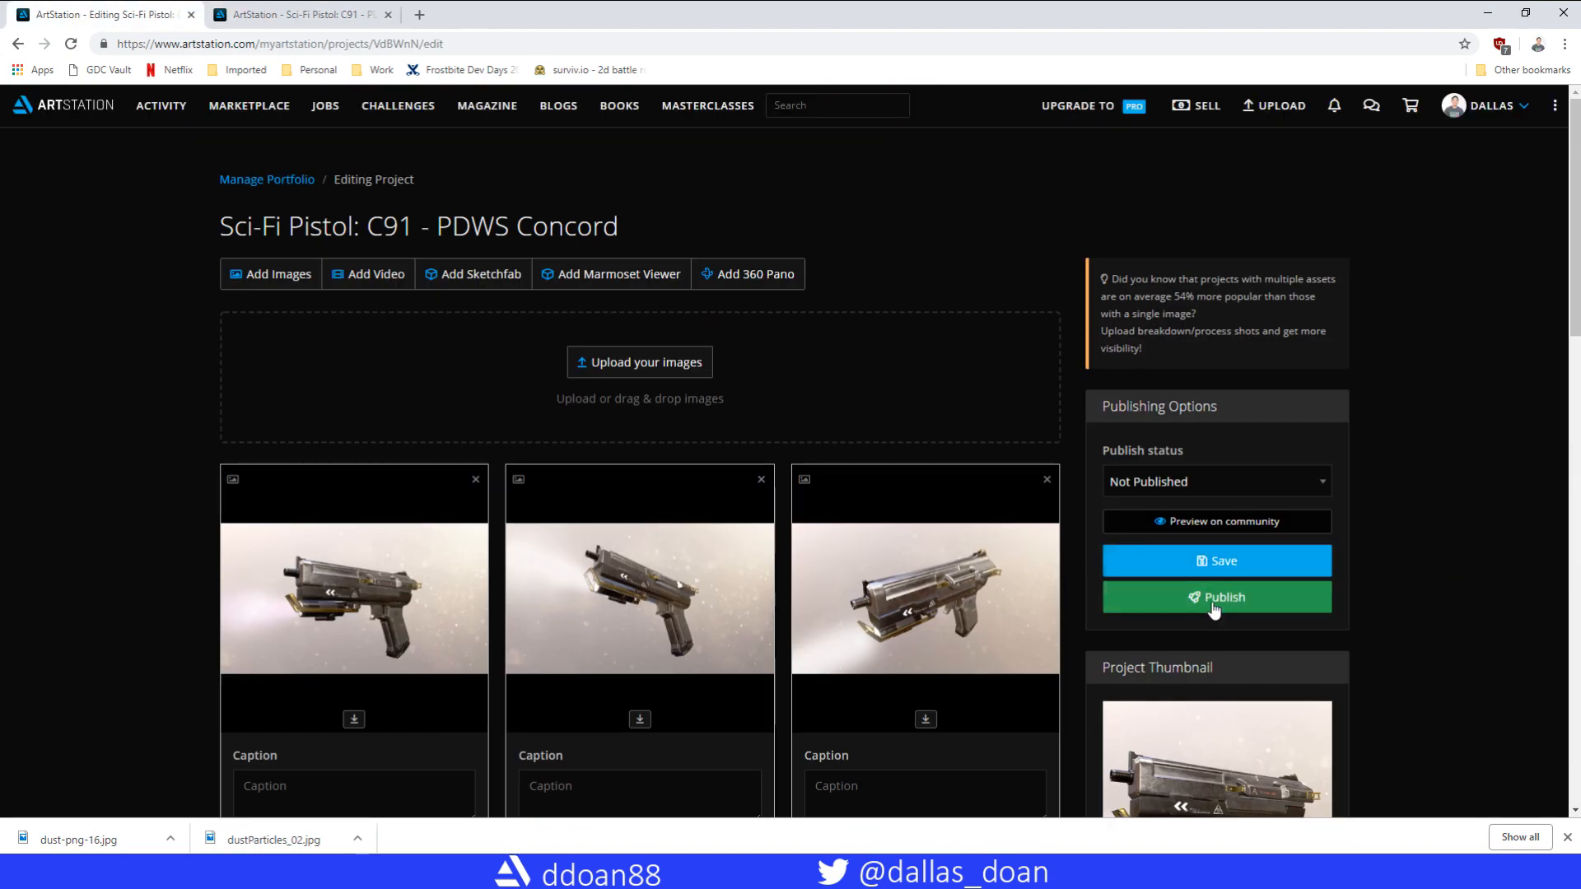
pyautogui.click(1266, 613)
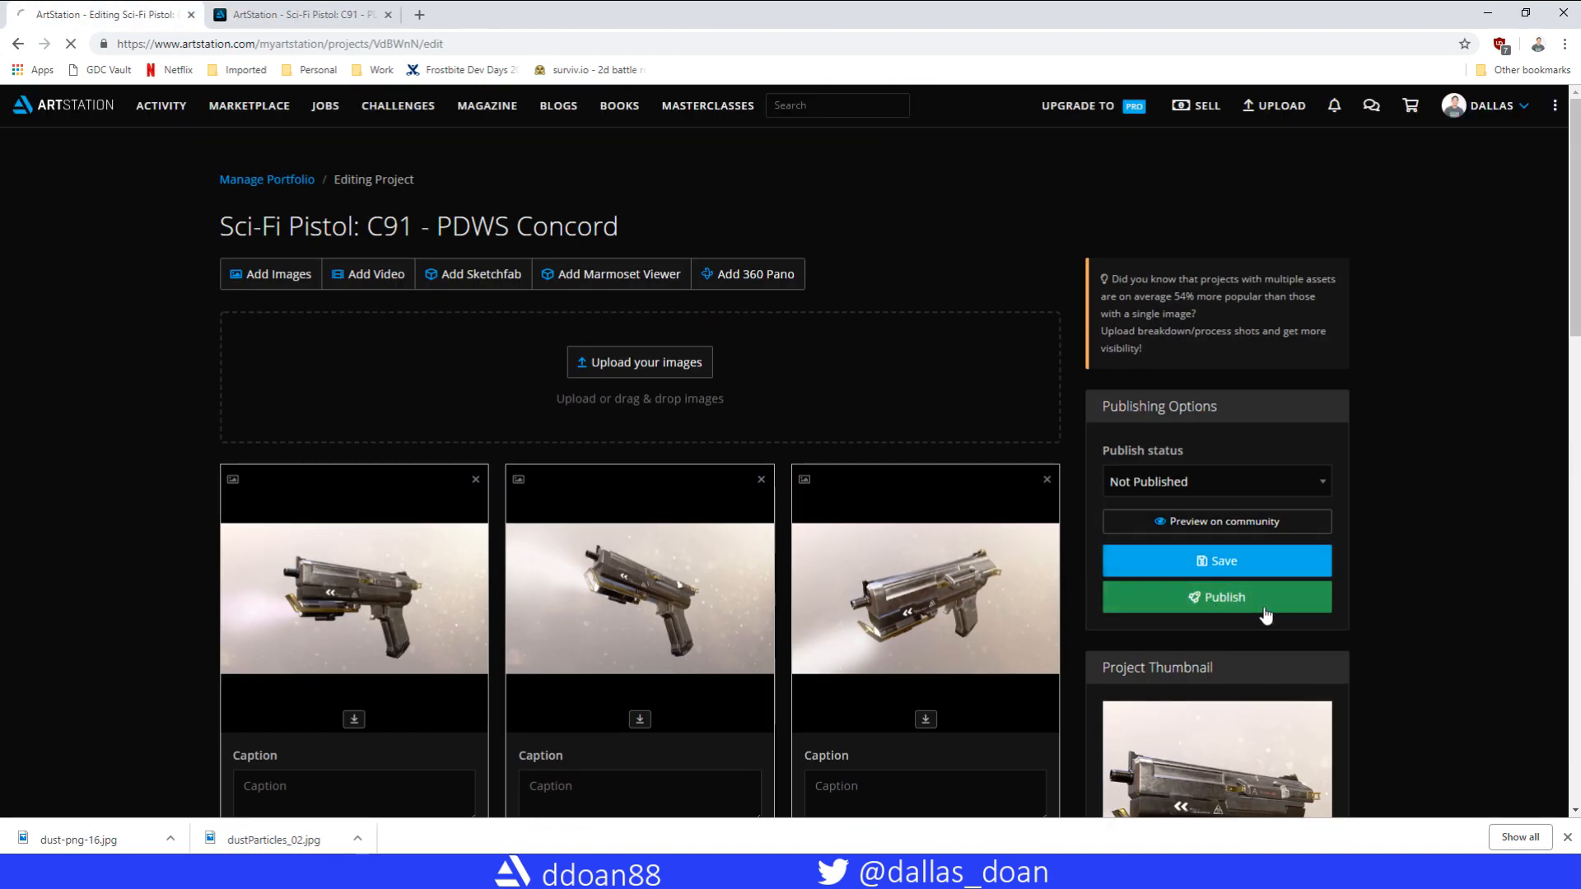
pyautogui.hotkey('ctrl', 'pagedown')
pyautogui.scroll(-2, 1400, 412)
pyautogui.click(93, 12)
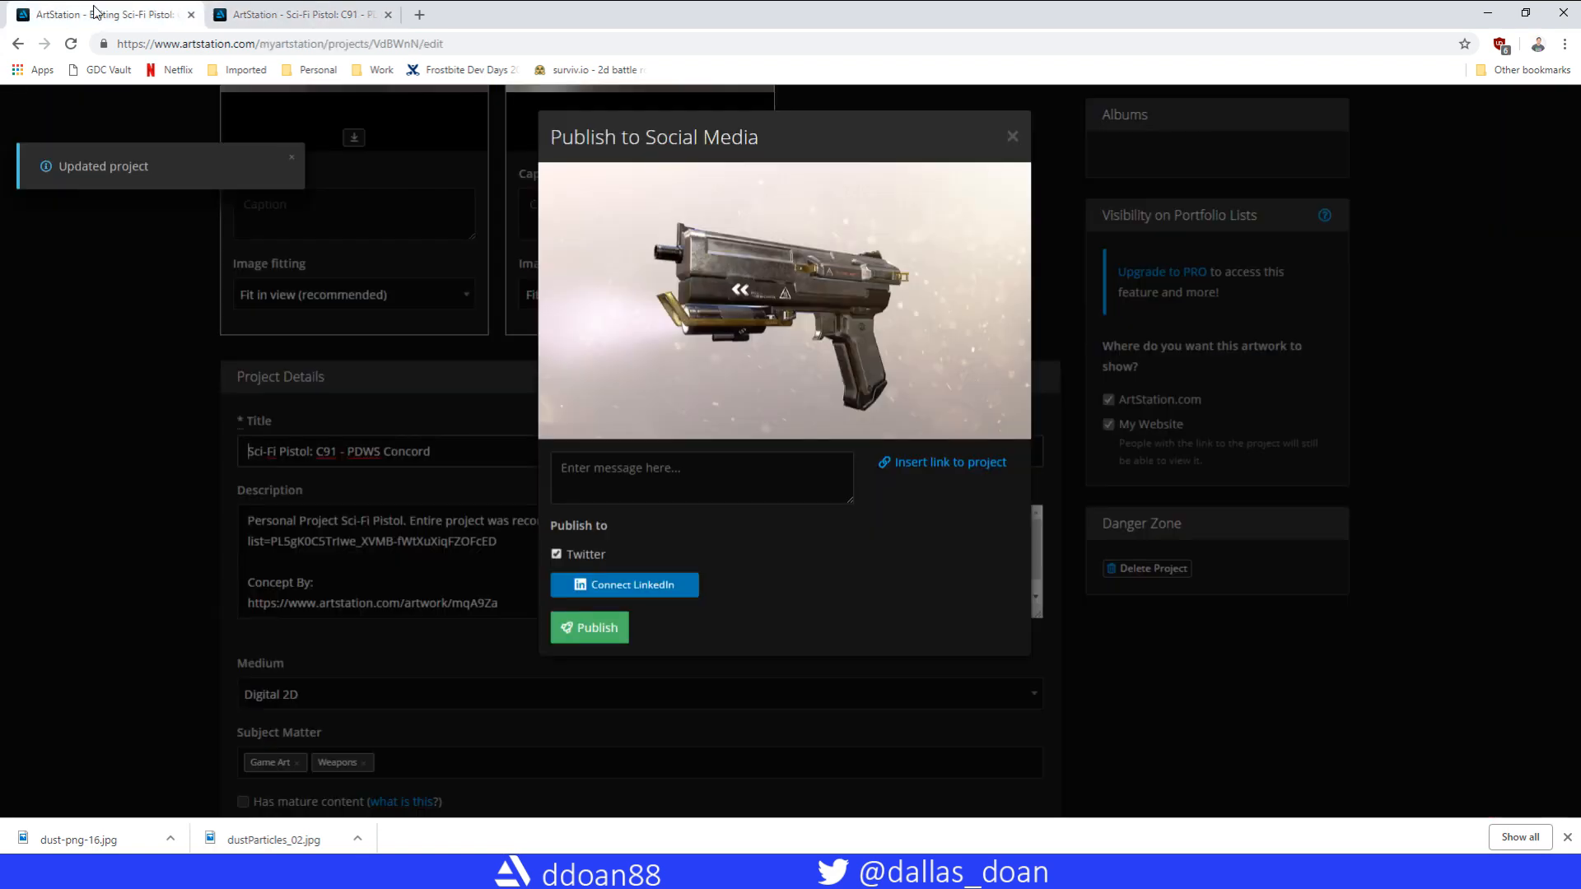
# - Dismiss the social media sharing dialog without posting a message and close the extra project tab to view the portfolio page
pyautogui.click(626, 486)
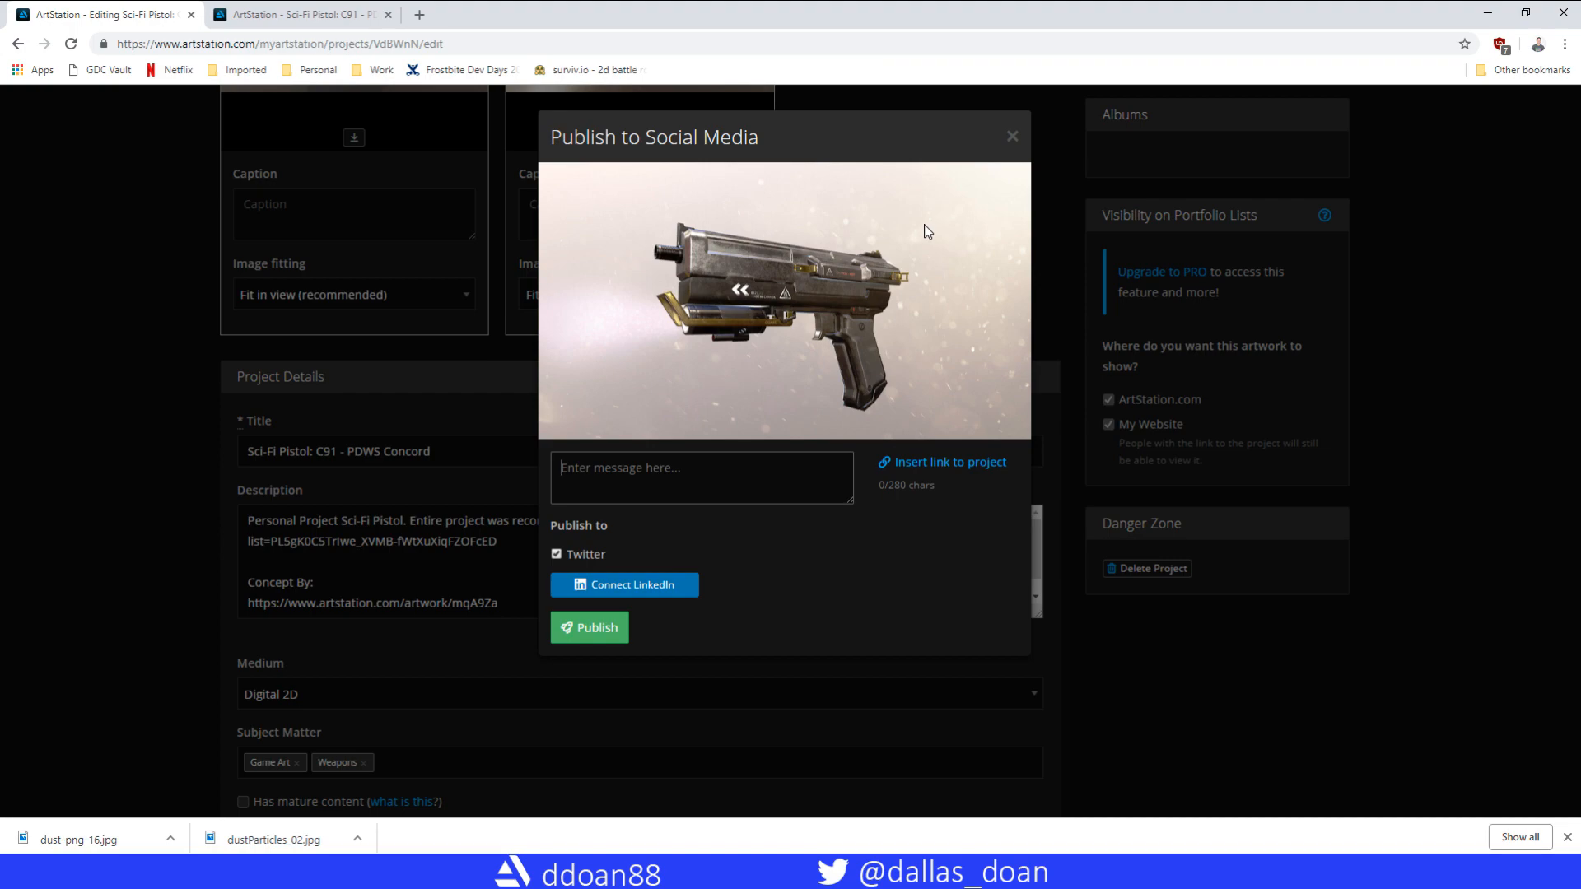
pyautogui.click(1012, 136)
pyautogui.click(329, 13)
pyautogui.hotkey('ctrl', 'w')
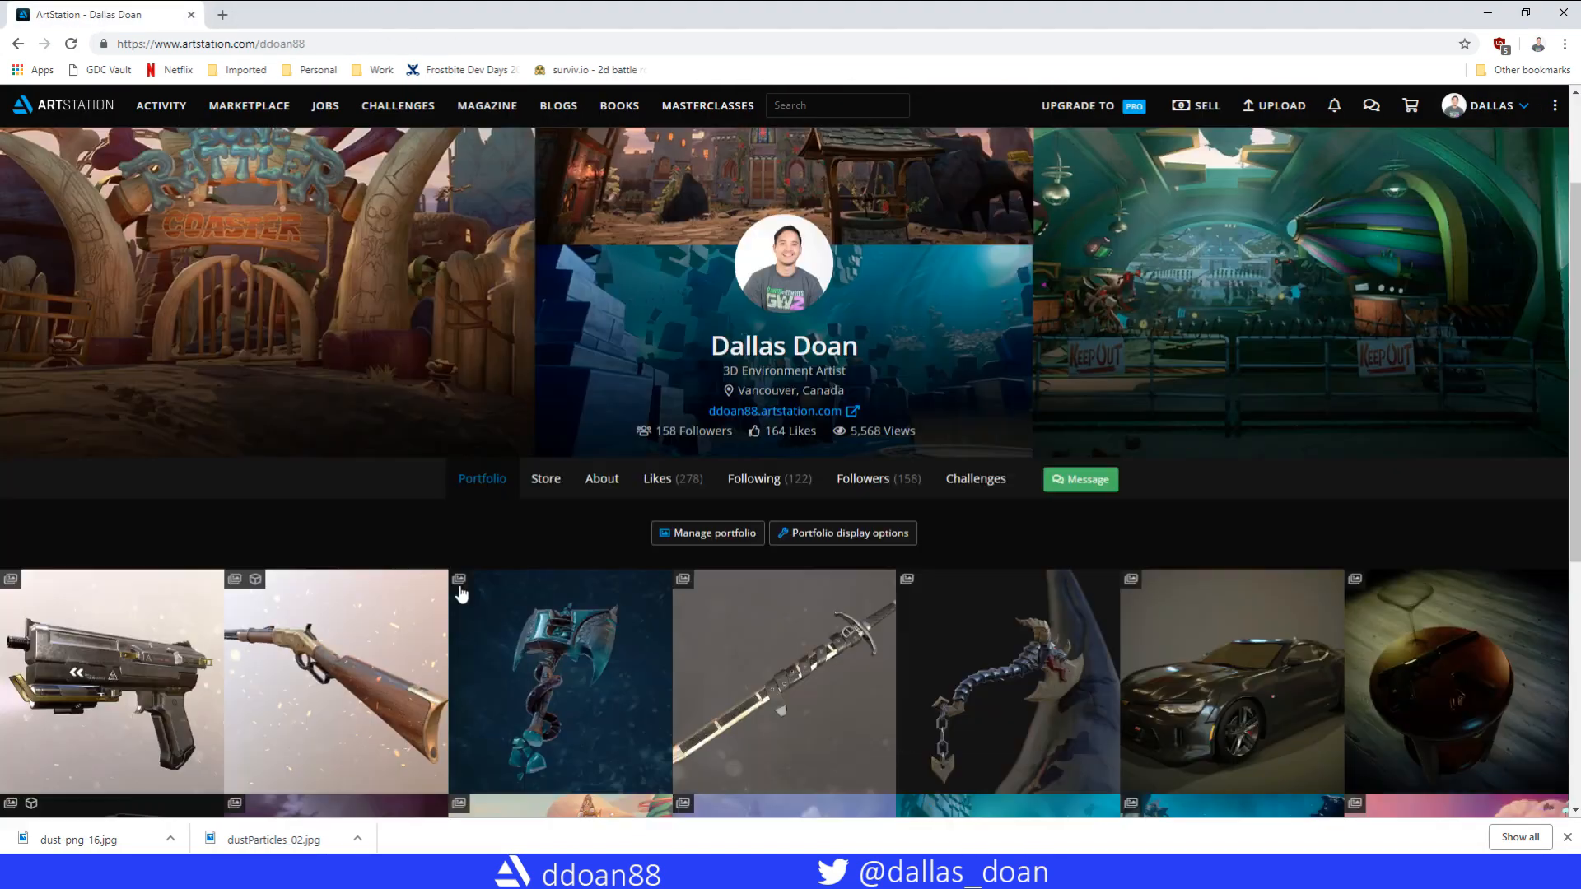